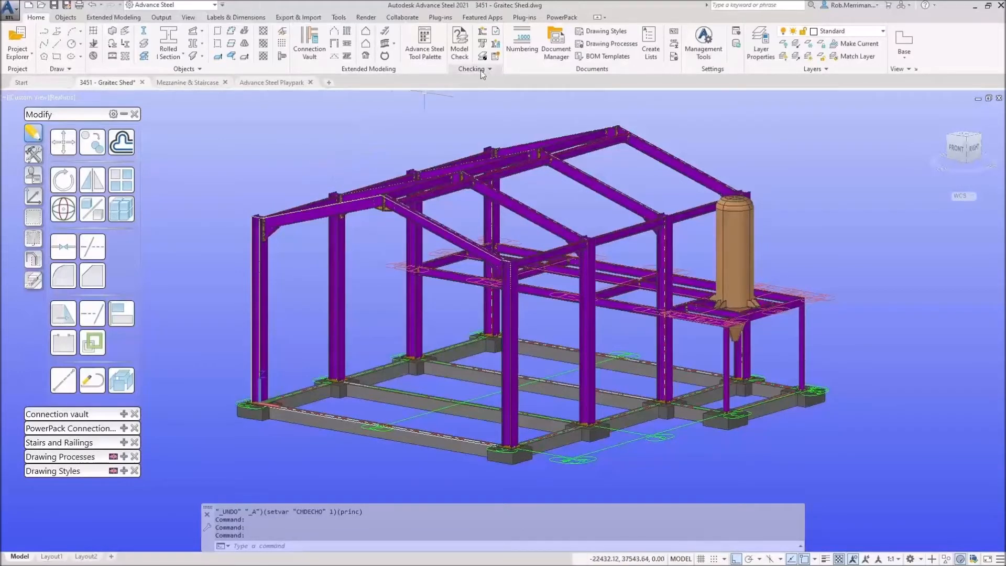
Export the steel model for Revit as 3451 - Graitec Shed.smlx in the Advance Steel & Revit folder
left_click(287, 17)
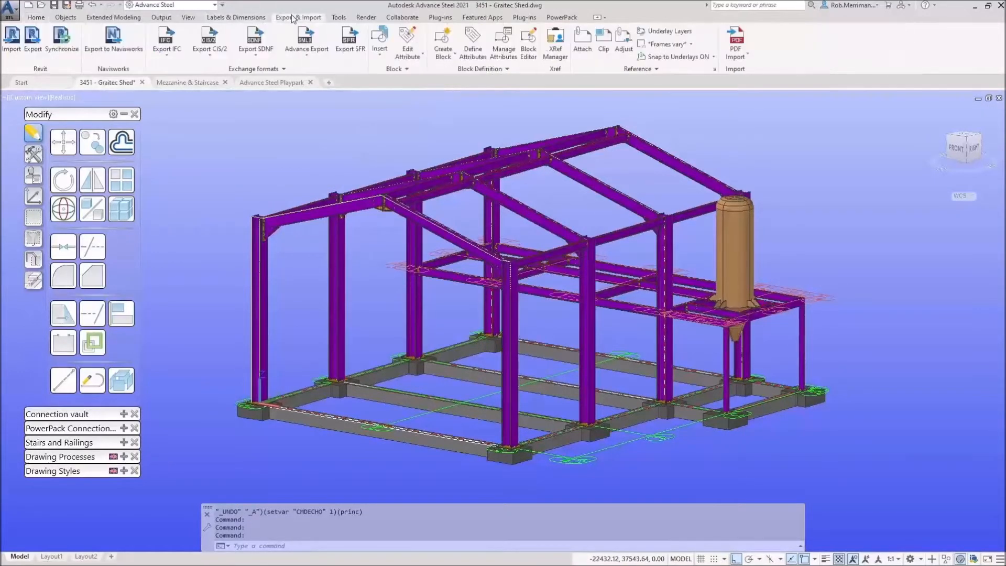
left_click(33, 48)
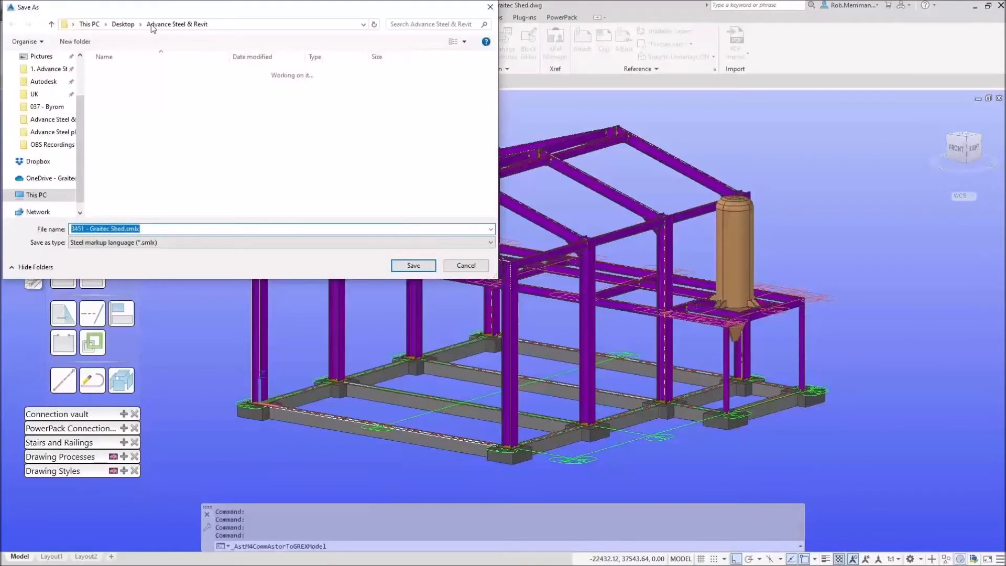
left_click(418, 269)
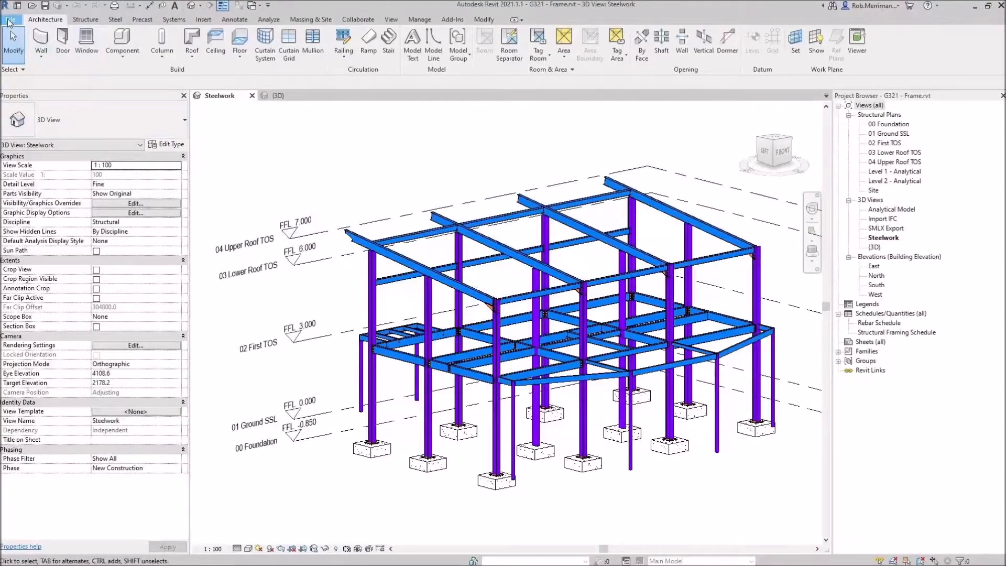
In Revit, create a new project from the Graitec Steelwork template
left_click(11, 20)
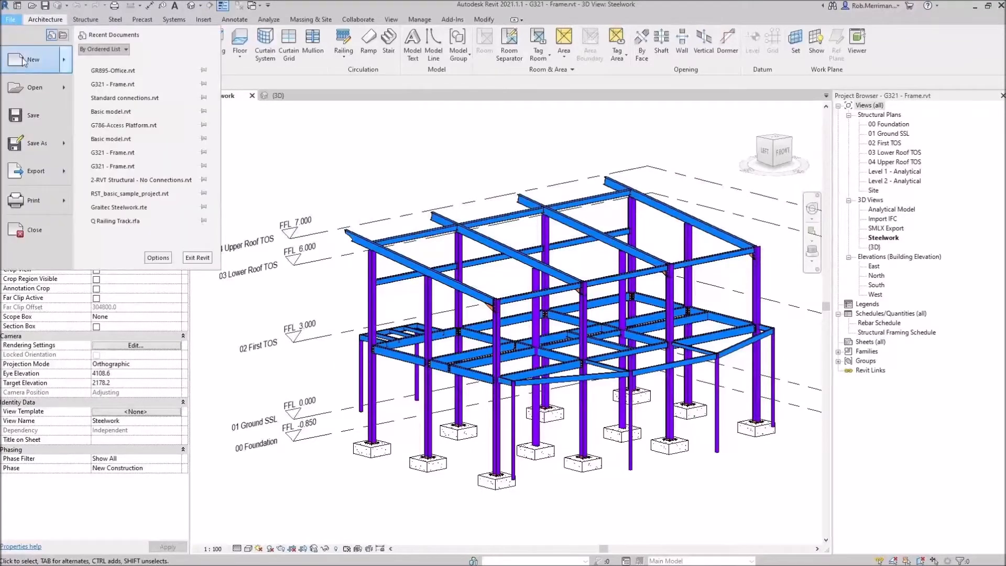
mouse_move(23, 58)
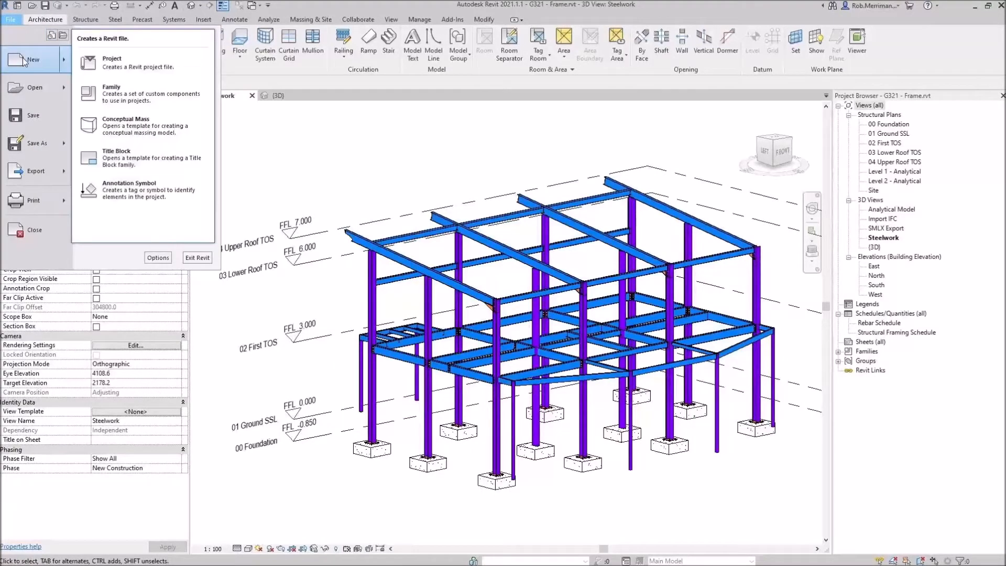
left_click(118, 63)
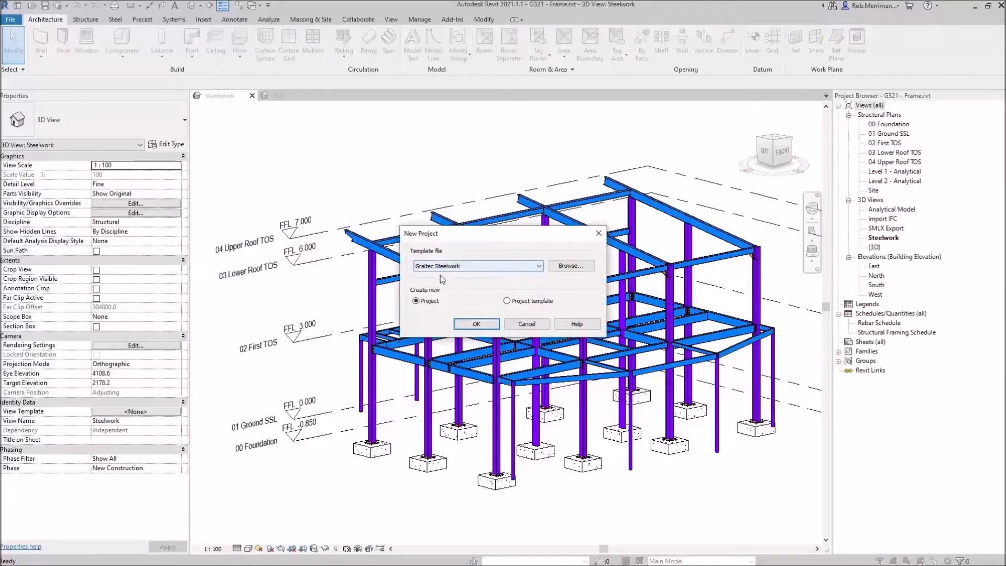
left_click(479, 323)
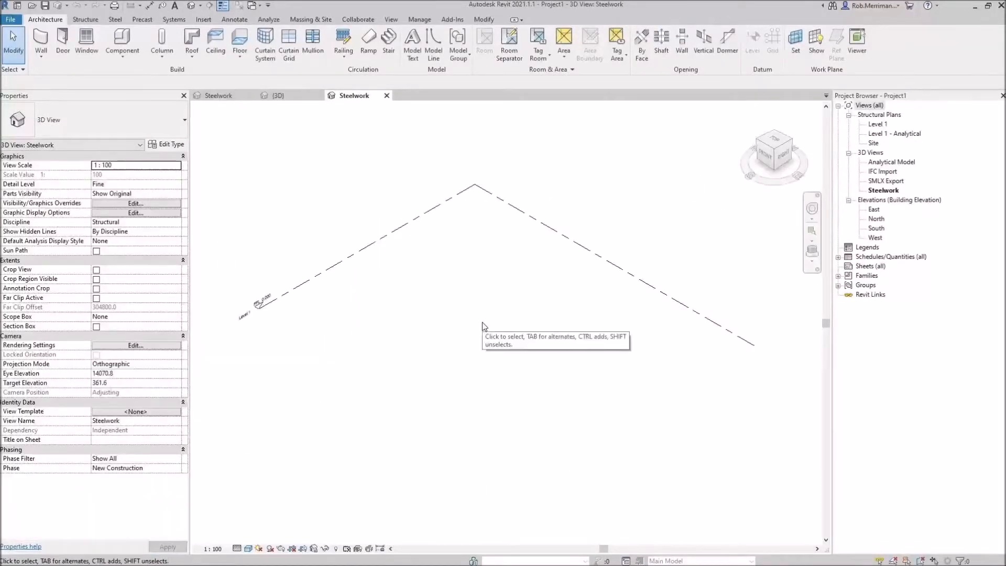
Import 3451 - Graitec Shed.smlx through the Advance Steel Extension, using Advance import and the UK country library
scroll(481, 322, "down", 1)
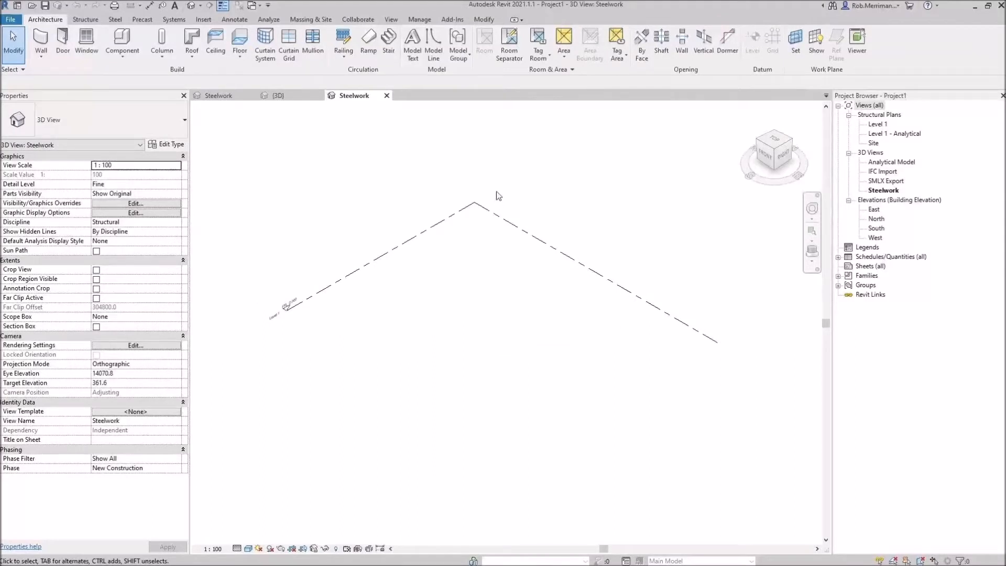
left_click(456, 22)
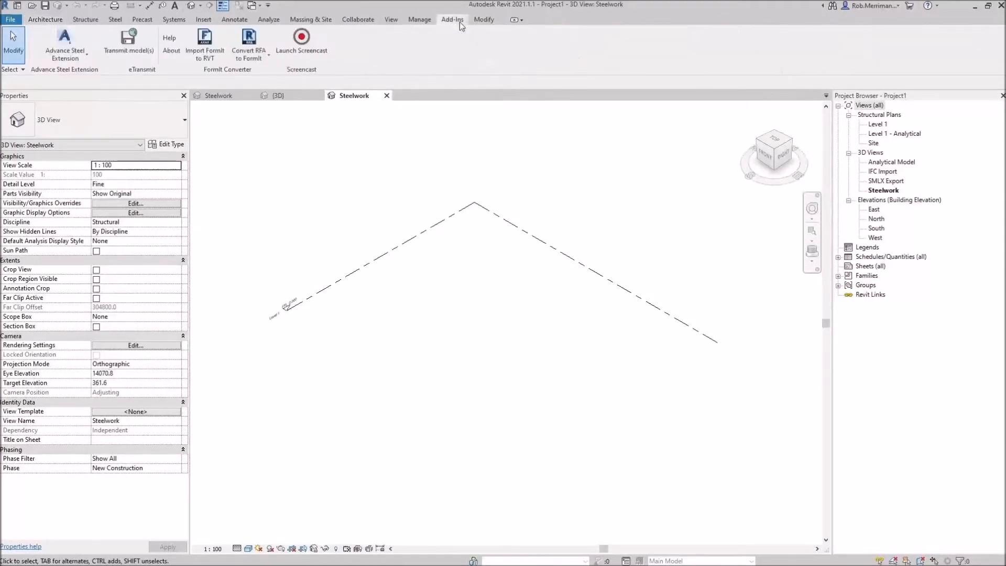
left_click(65, 54)
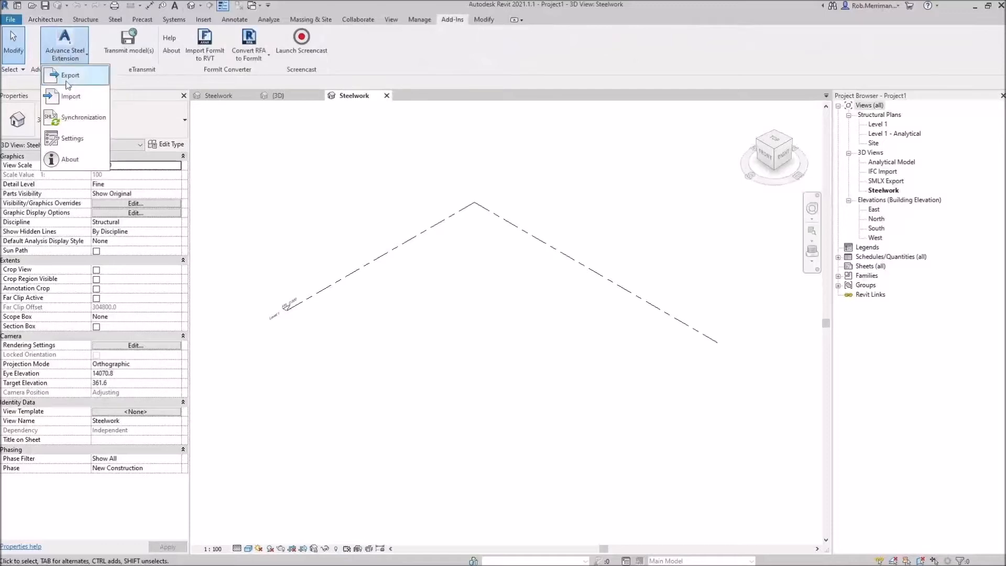
left_click(69, 97)
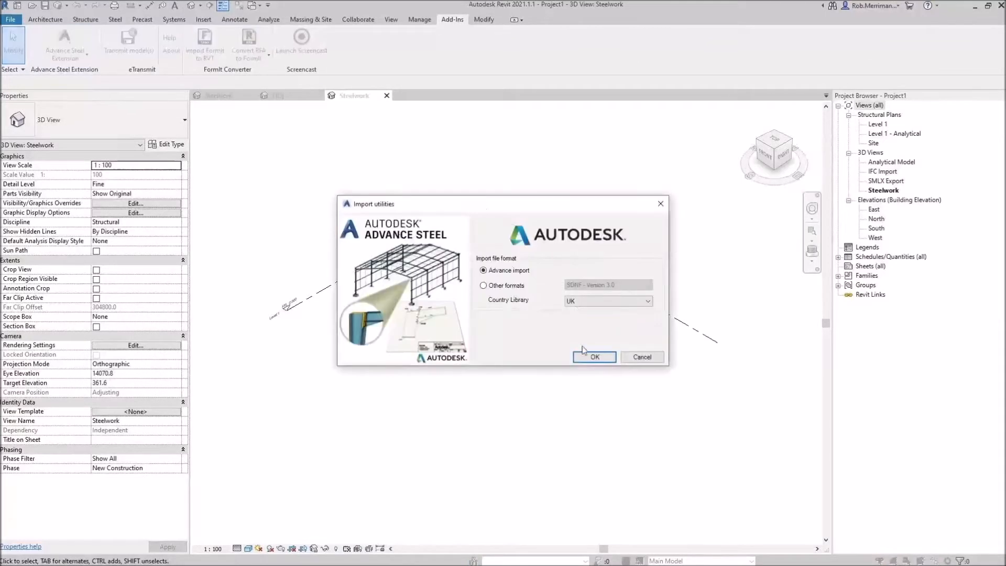
left_click(594, 359)
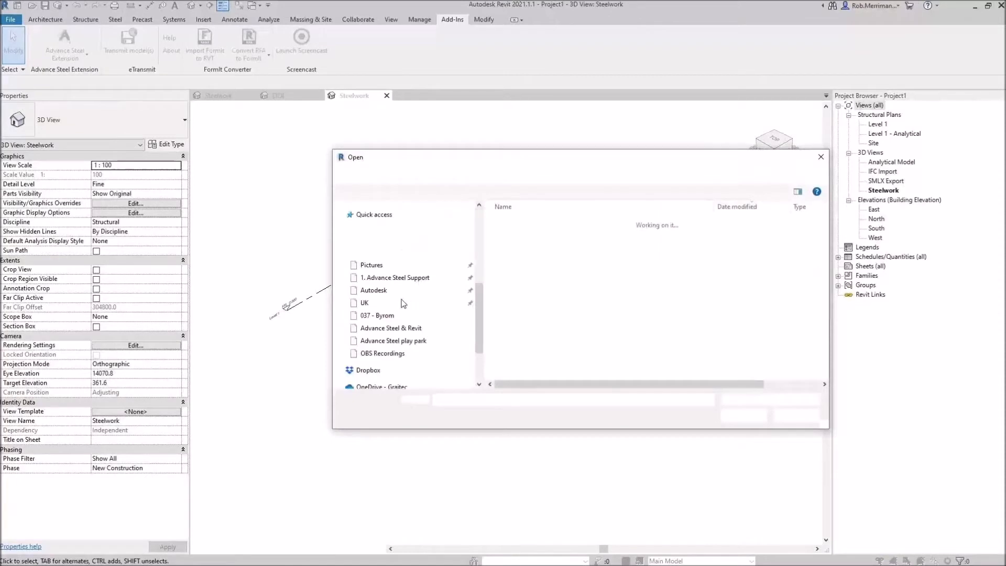
left_click(371, 273)
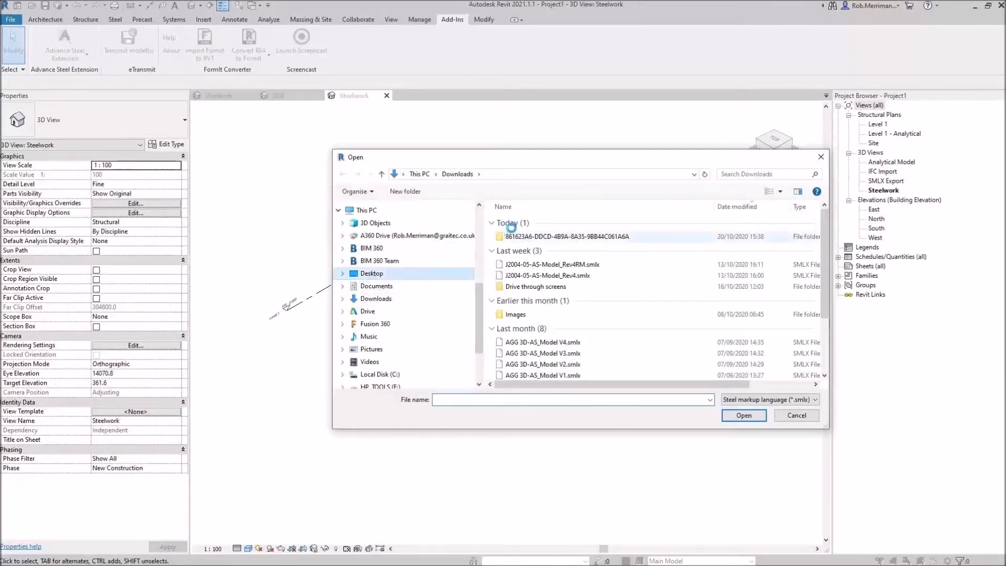
double_click(537, 225)
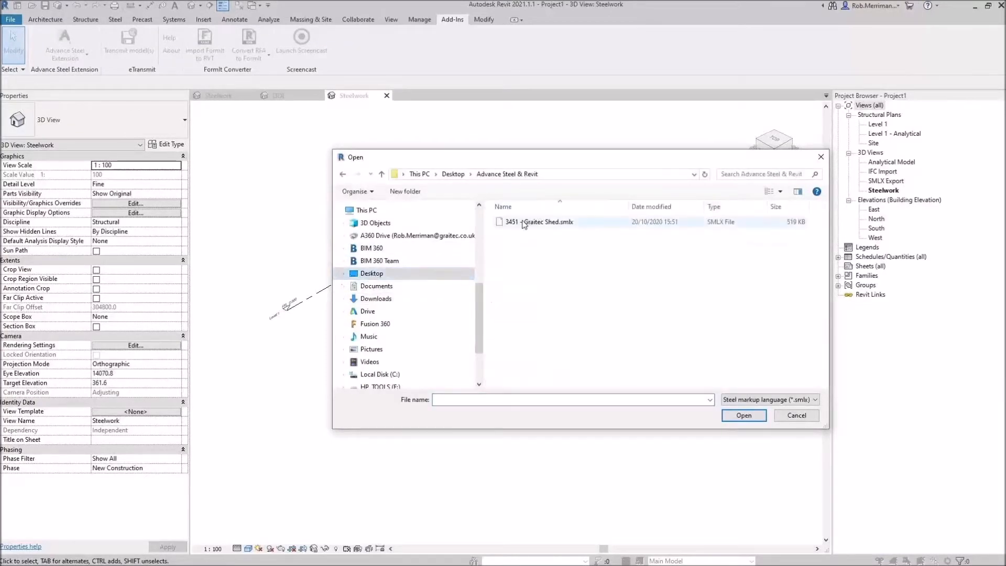
double_click(524, 225)
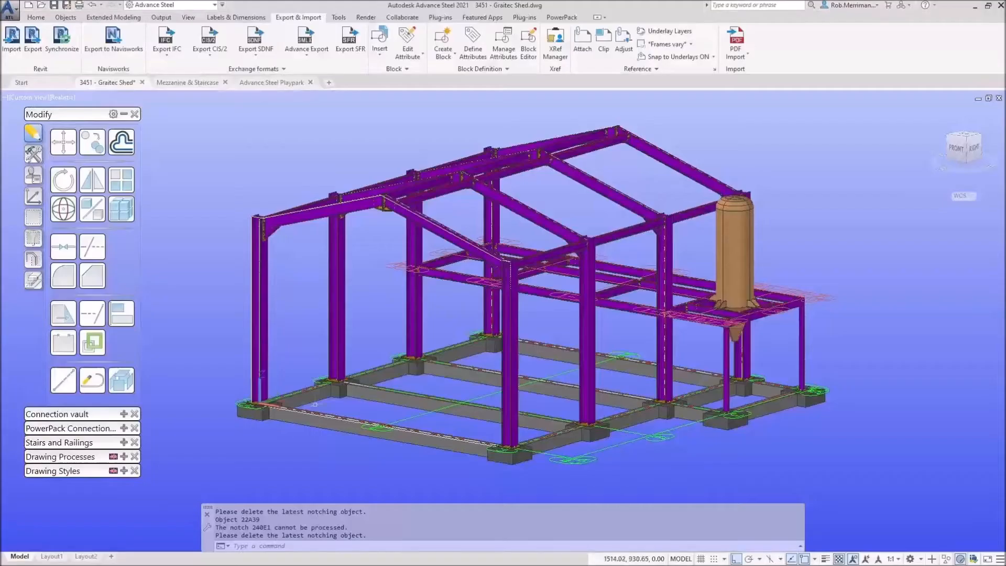
Check the concrete ground beam's section in Advance Steel and complete the Revit import, accepting the unknown beam type and the warnings
double_click(392, 400)
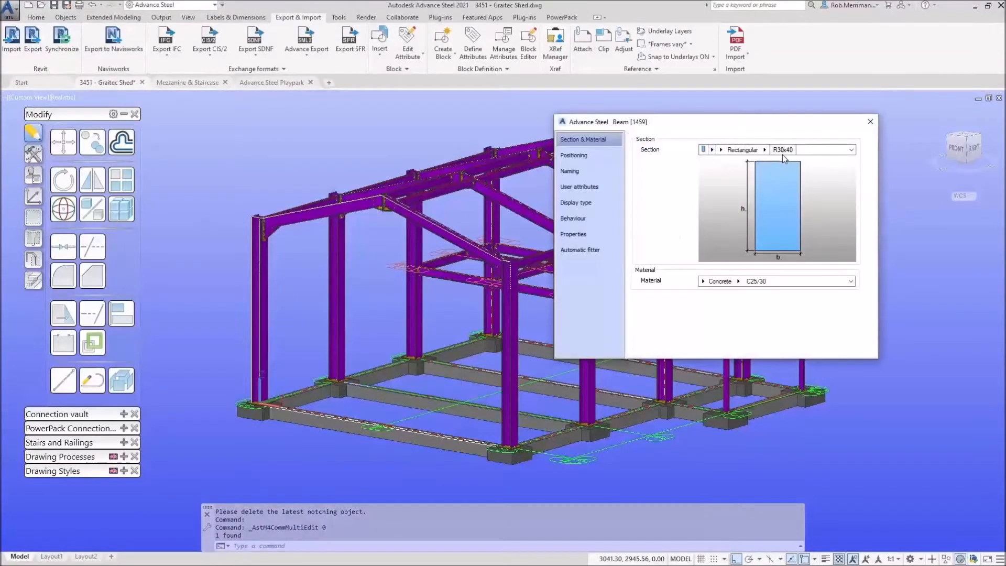
left_click(865, 128)
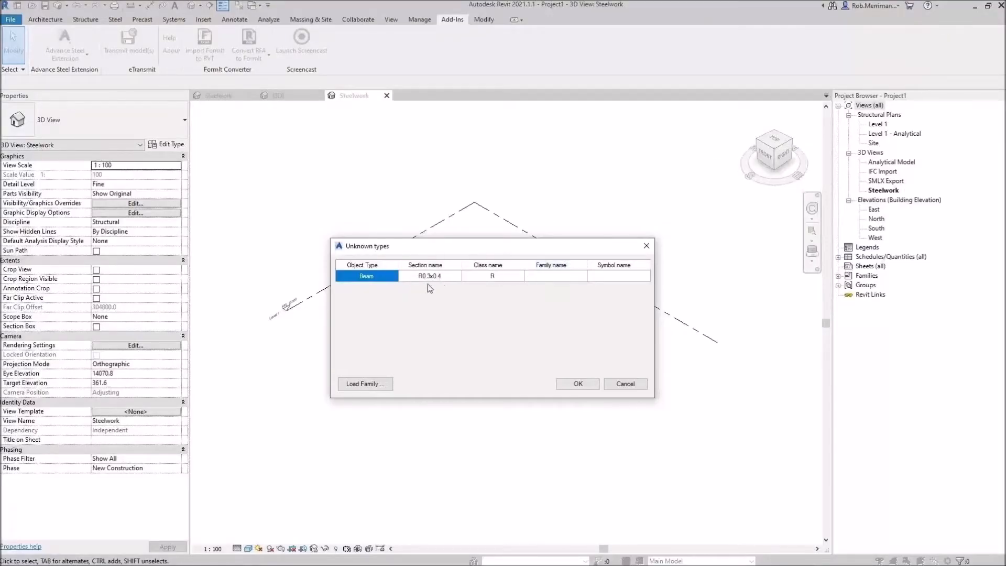
left_click(592, 385)
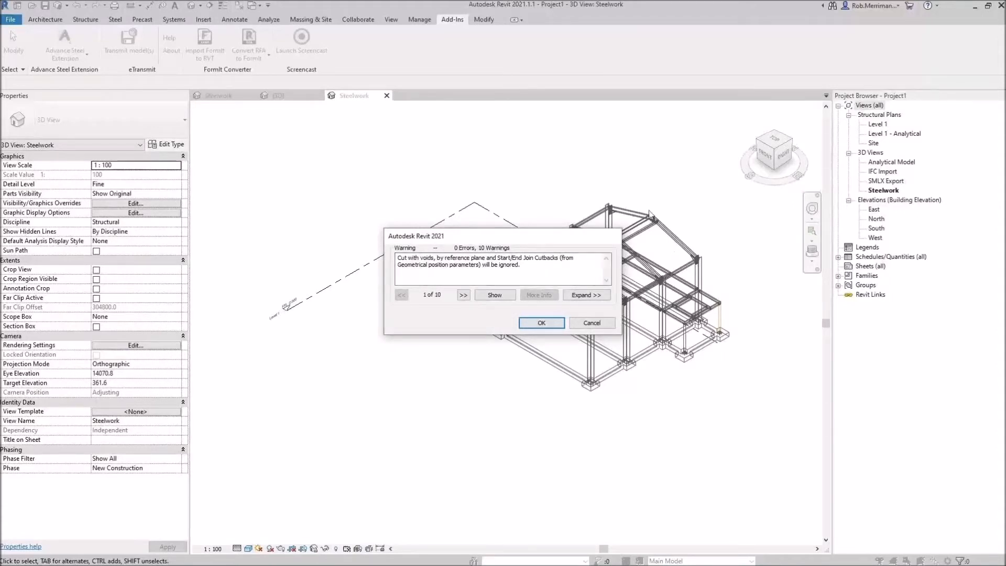
left_click(541, 323)
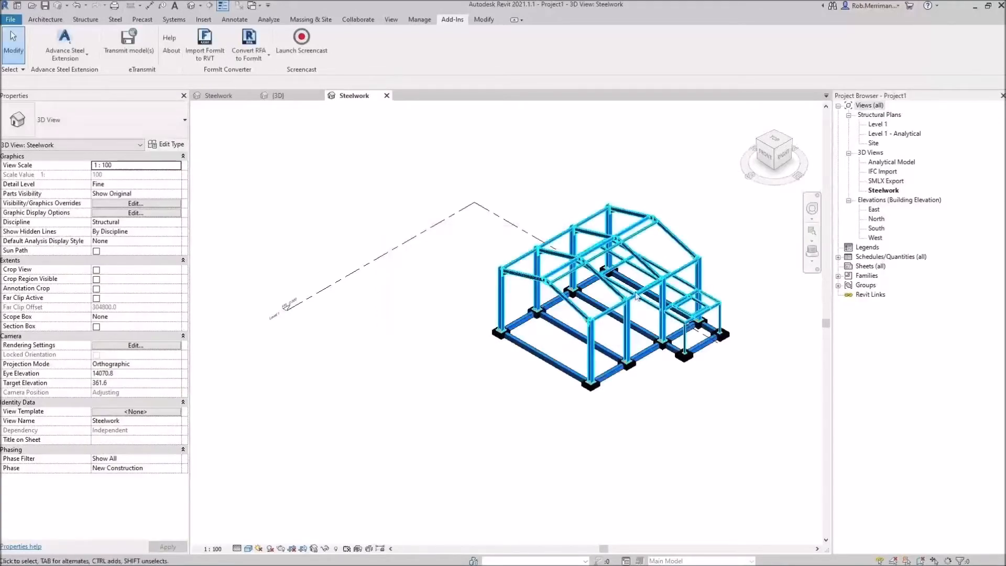
Examine the imported frame, connections and foundations in the Steelwork 3D view and check Revit's background processes
scroll(711, 252, "up", 1)
scroll(711, 252, "up", 1)
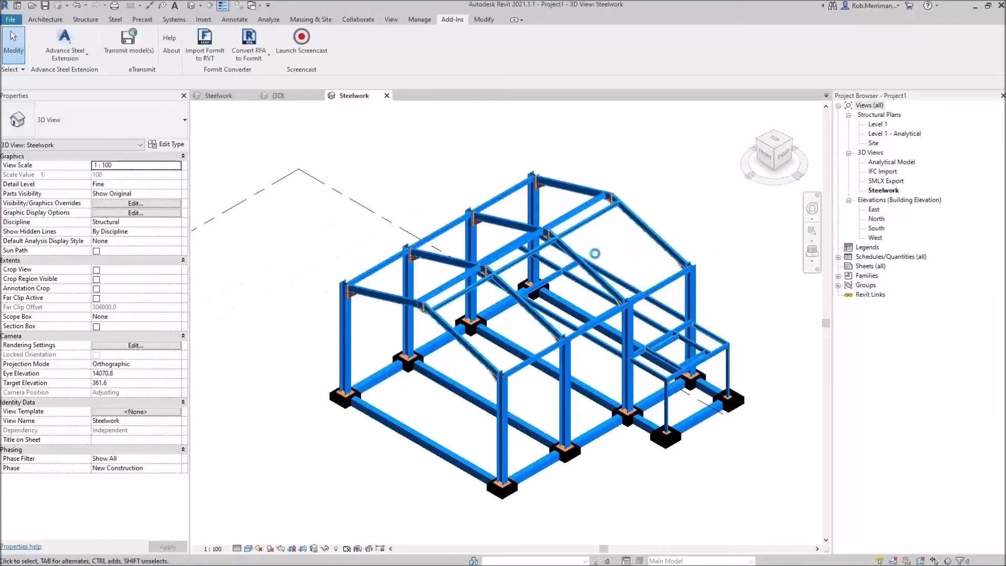
middle_click_drag(596, 253, 602, 245, "shift")
scroll(566, 277, "up", 2)
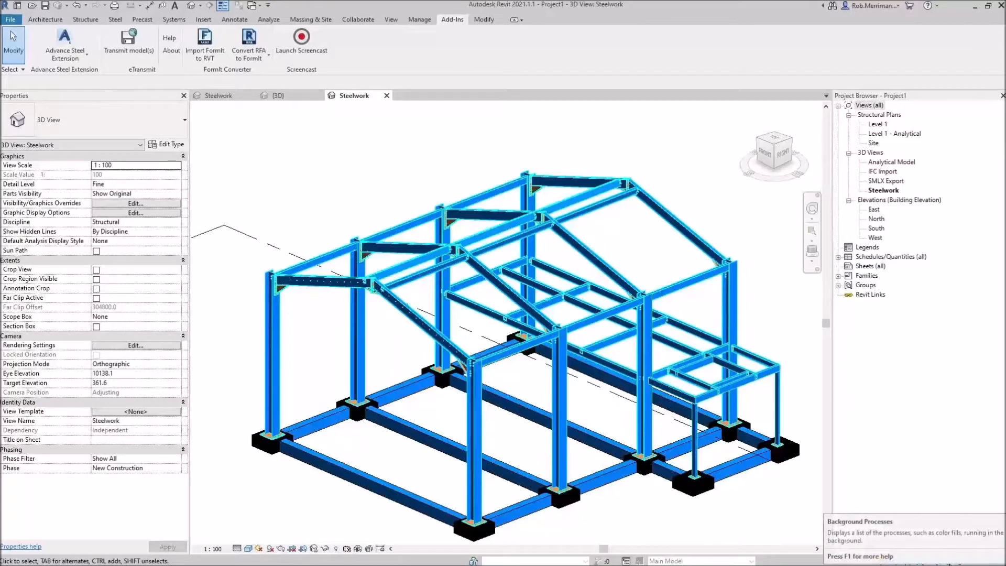
left_click(948, 560)
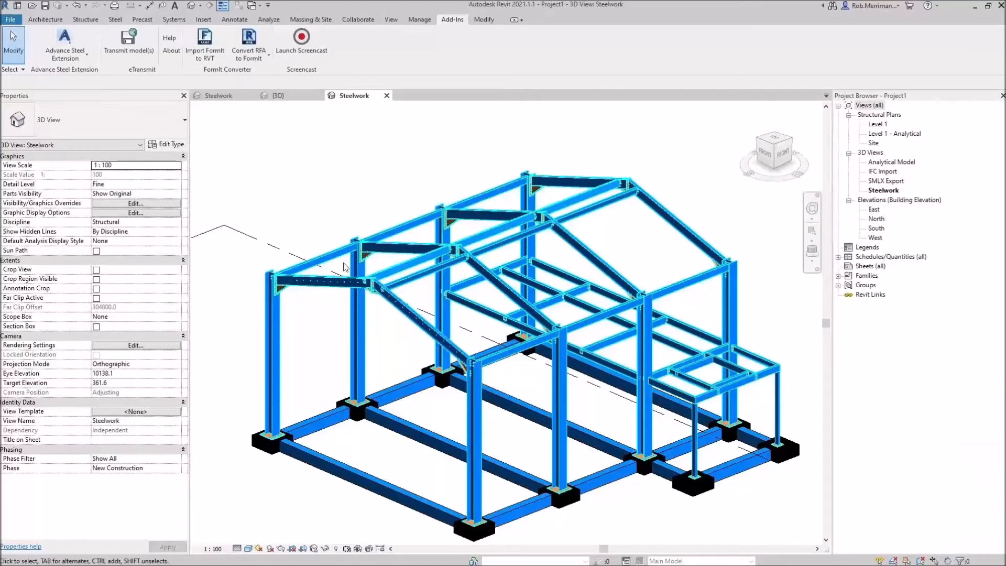
scroll(344, 264, "down", 1)
scroll(419, 351, "up", 1)
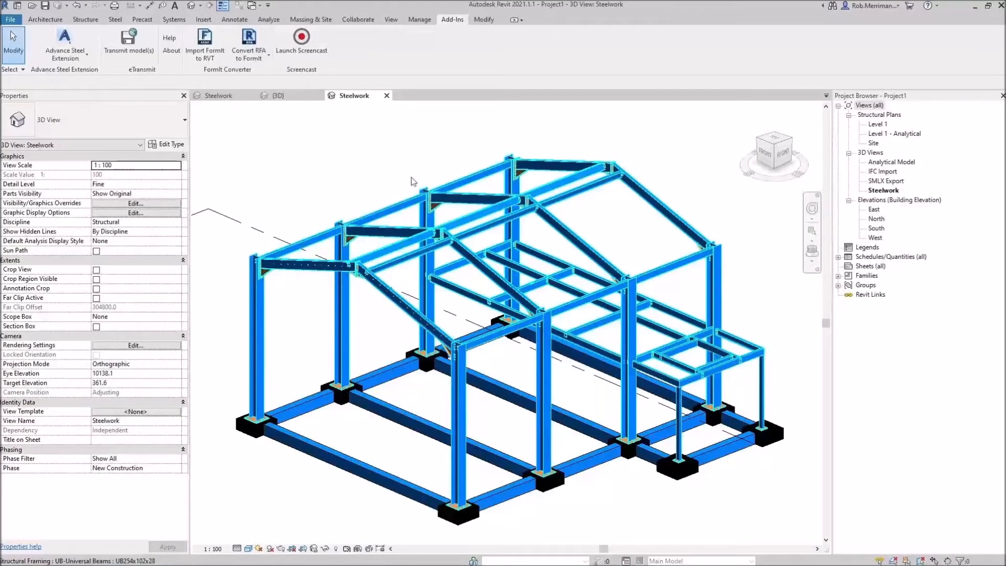
scroll(413, 160, "down", 2)
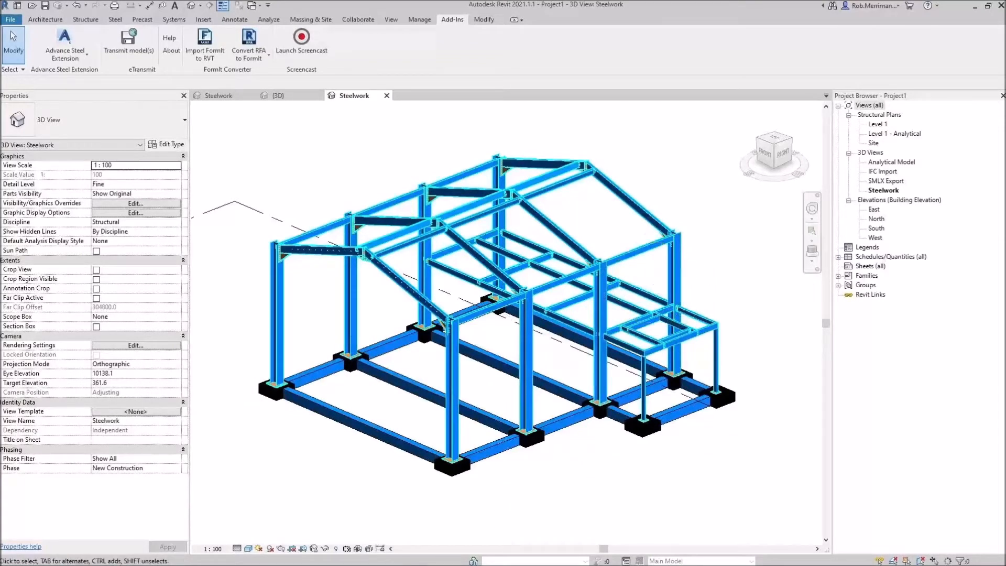
Switch back to Advance Steel and inspect the definition and material properties of the tank special part on the mezzanine
key("alt+Tab")
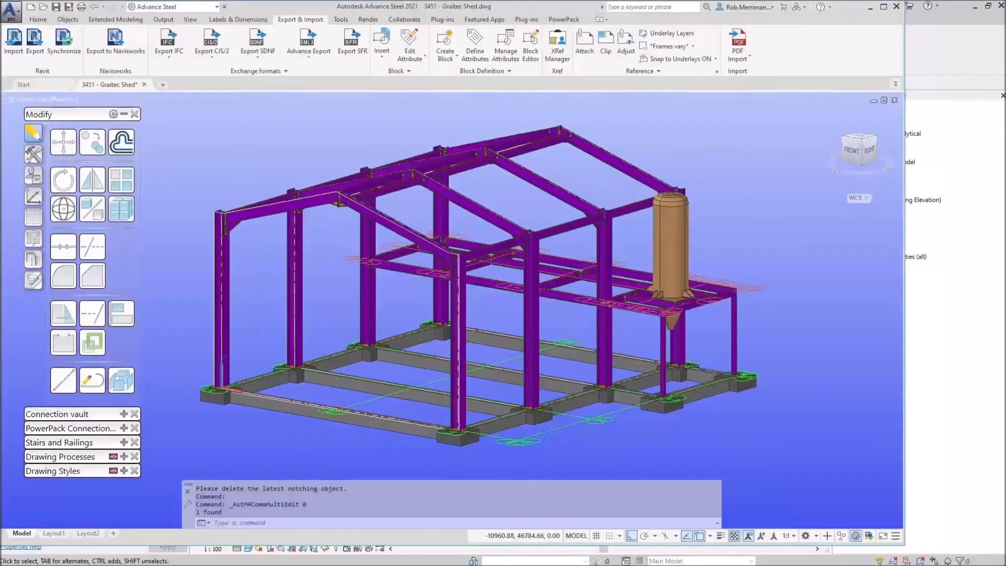
left_click(884, 6)
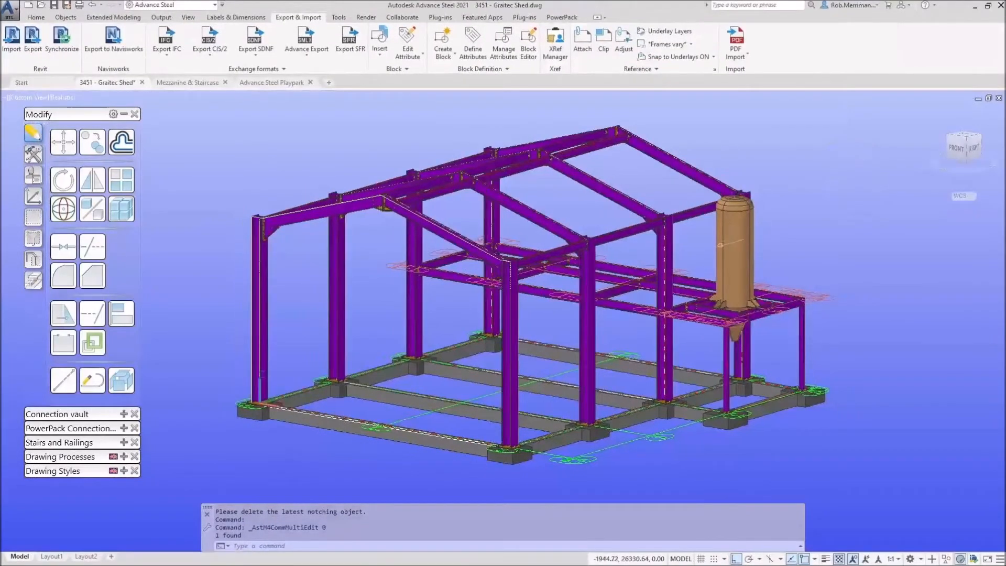
double_click(727, 243)
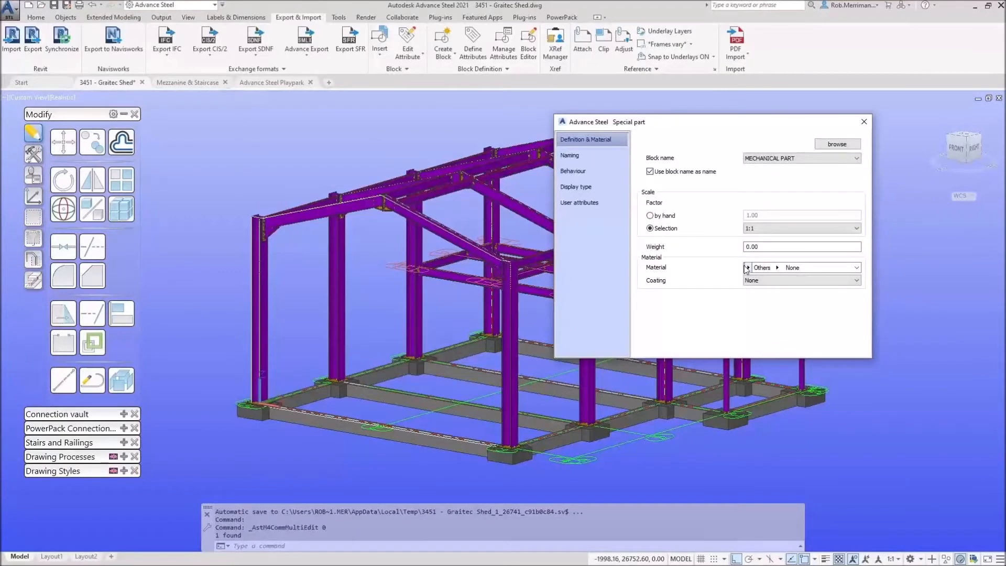
key("Escape")
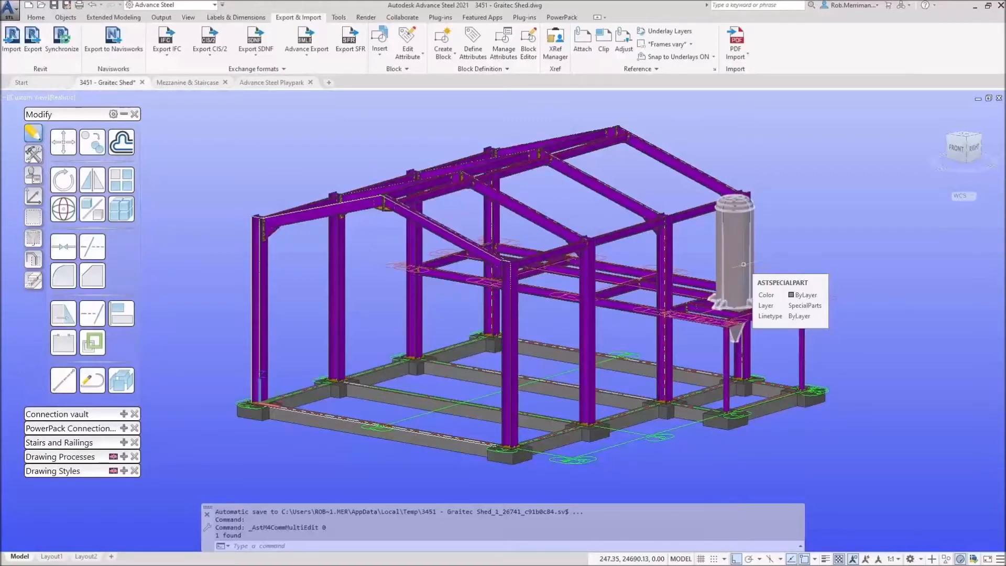
Select the tank special part on the mezzanine and start a PowerPack Model to Solids export
left_click(562, 18)
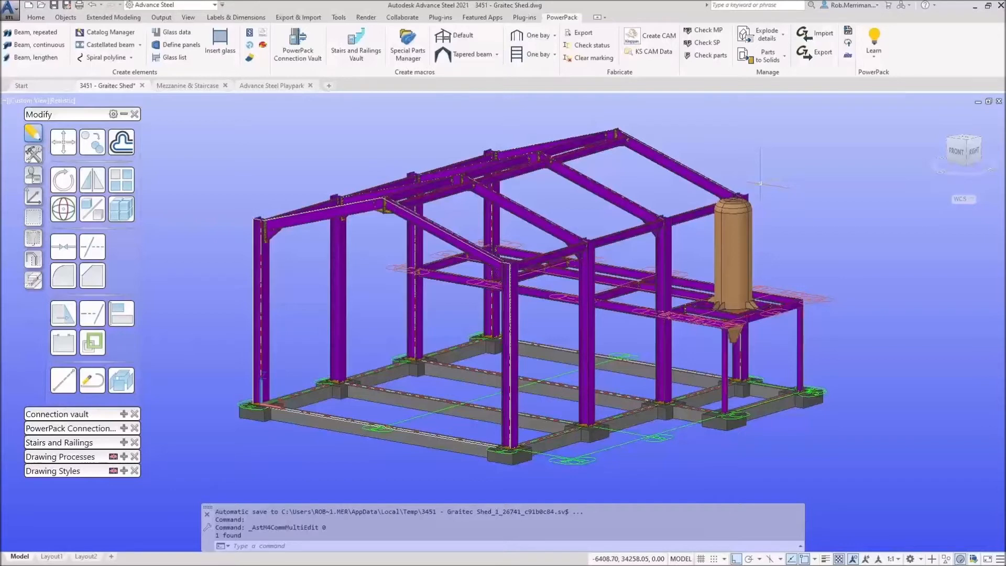
left_click(742, 235)
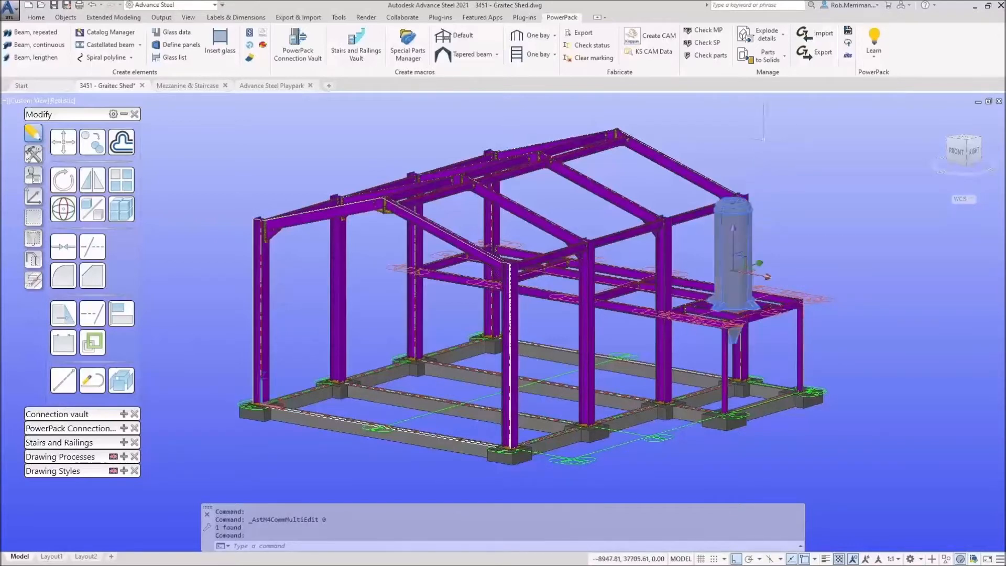
left_click(786, 57)
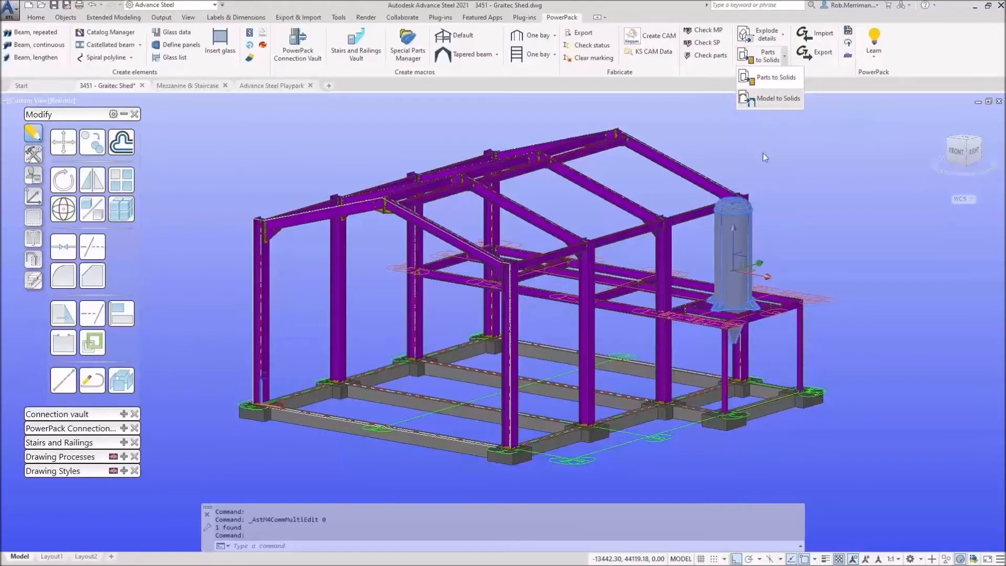
left_click(785, 99)
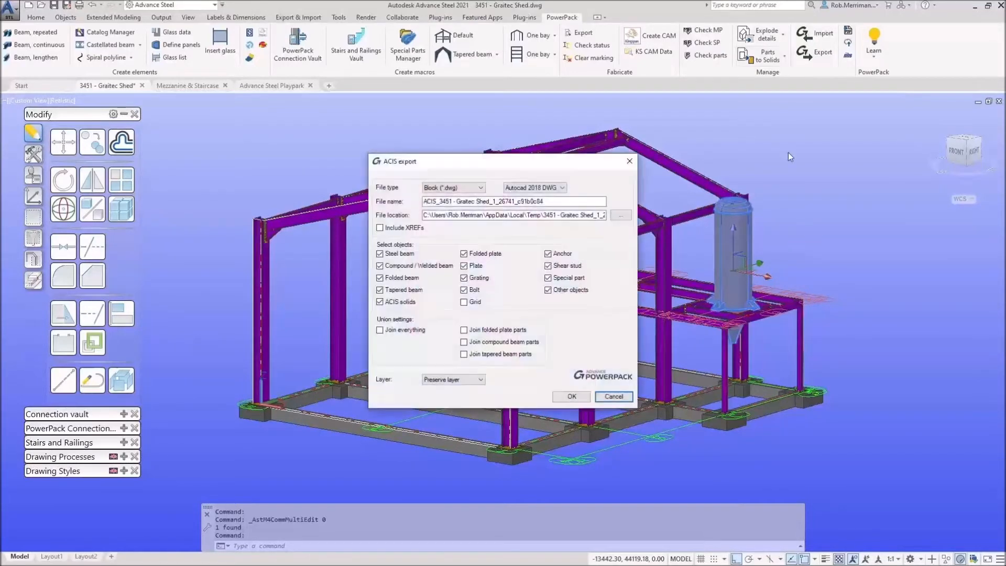
Create a folder named ACIS Export inside Advance Steel & Revit and open it as the export location
left_click(622, 217)
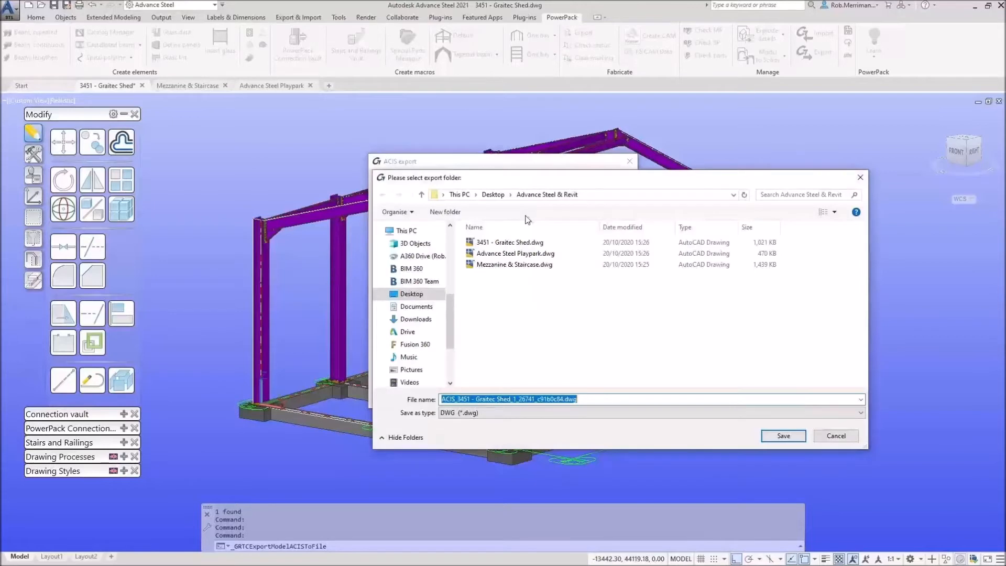
left_click(444, 212)
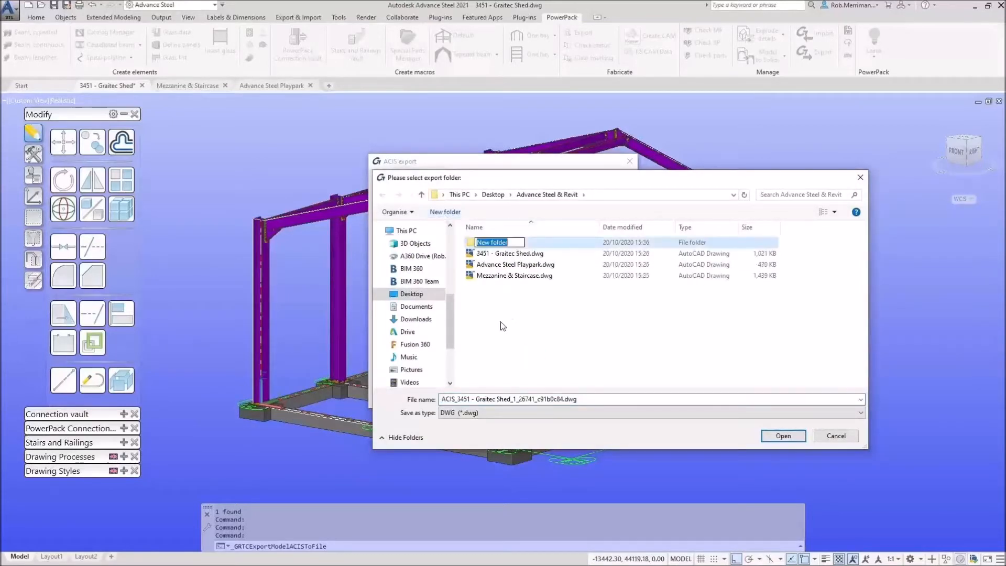
type("ACIS Export")
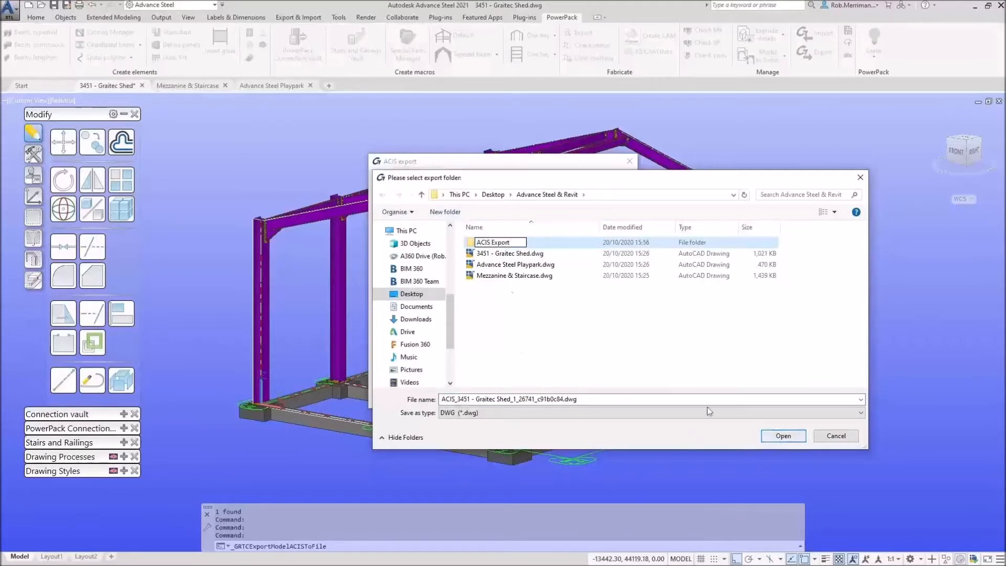
key("Return")
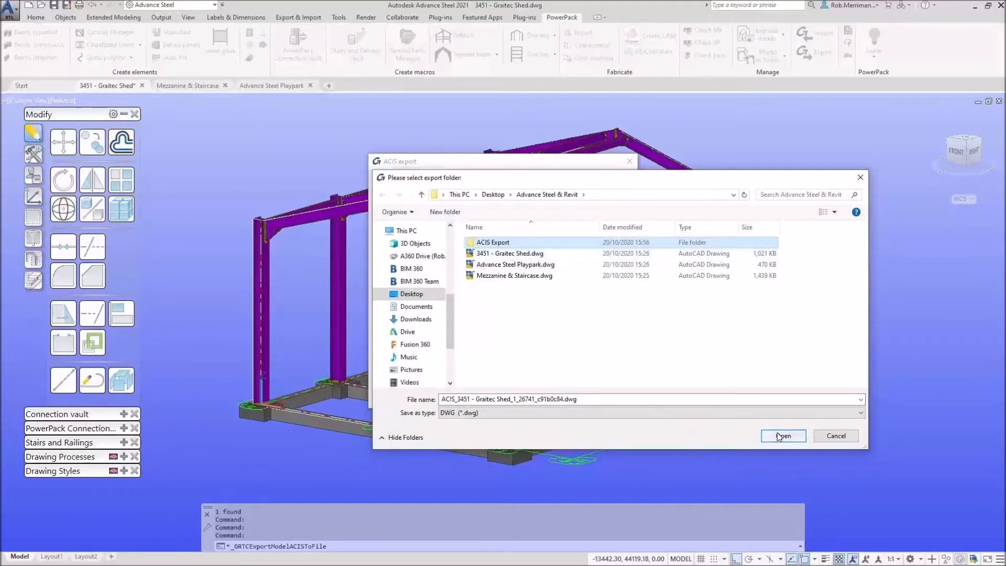
key("Tab")
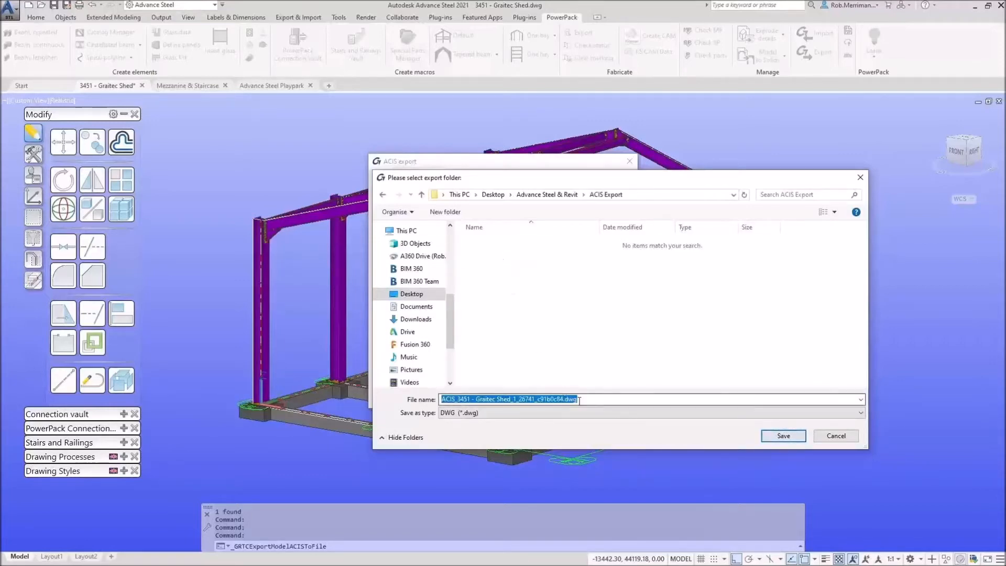
Shorten the export file name to ACIS_3451 - Graitec Shed.dwg and run the ACIS export with the preset object filters
left_click(563, 400)
left_click_drag(563, 400, 511, 401)
key("BackSpace")
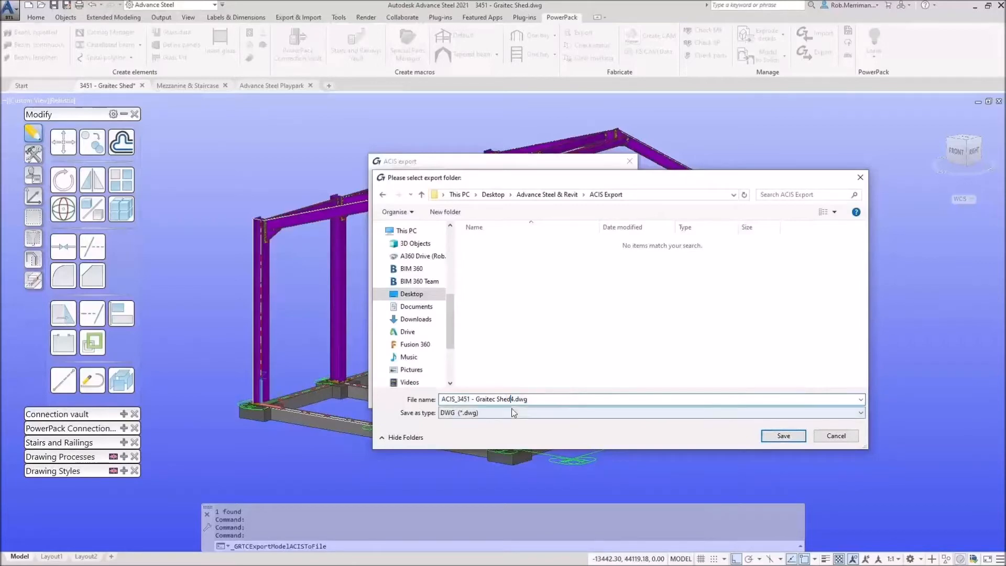
left_click(769, 437)
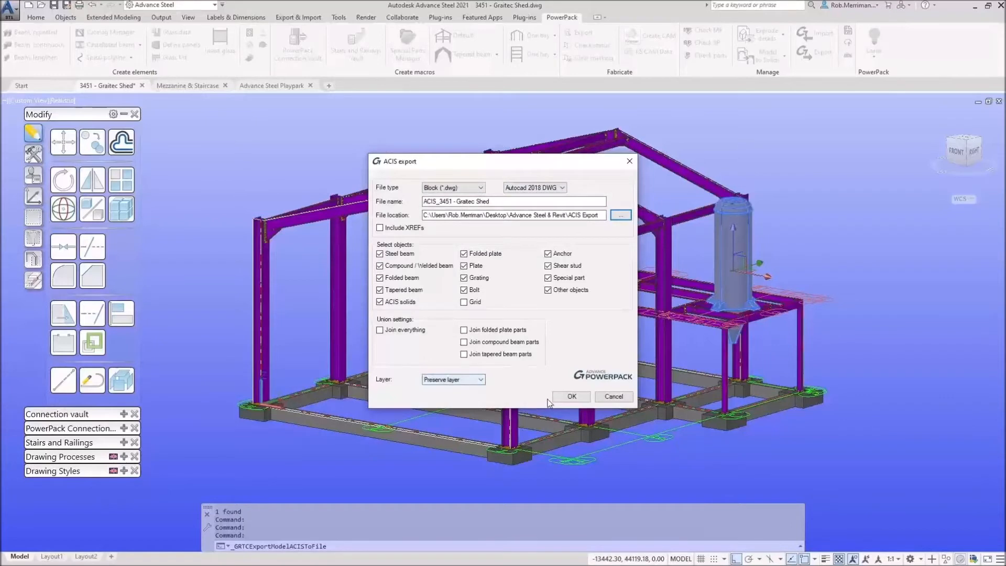
left_click(571, 397)
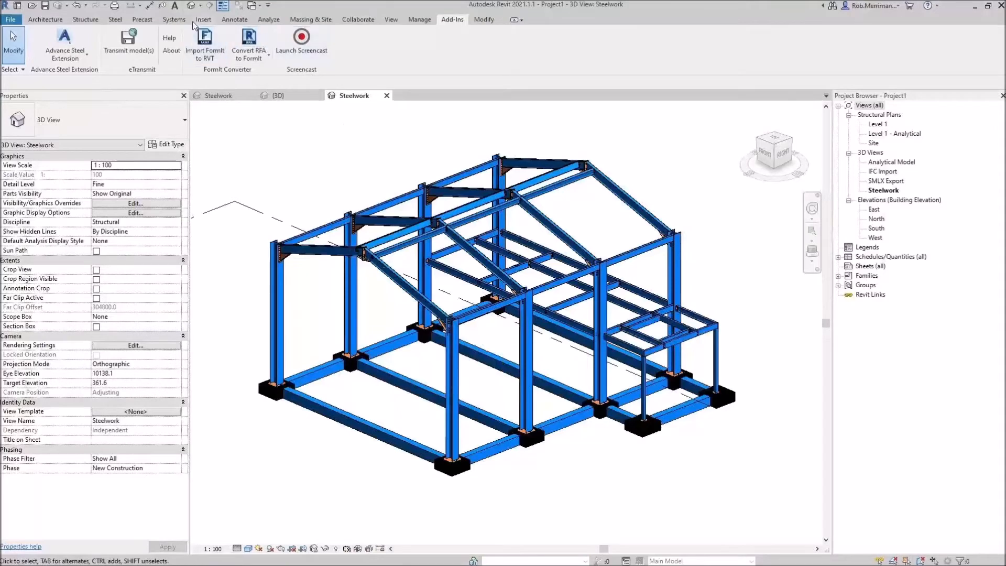
Switch to Revit and import the CAD file ACIS_3451 - Graitec Shed.dwg from the ACIS Export folder into the Steelwork 3D view
left_click(199, 21)
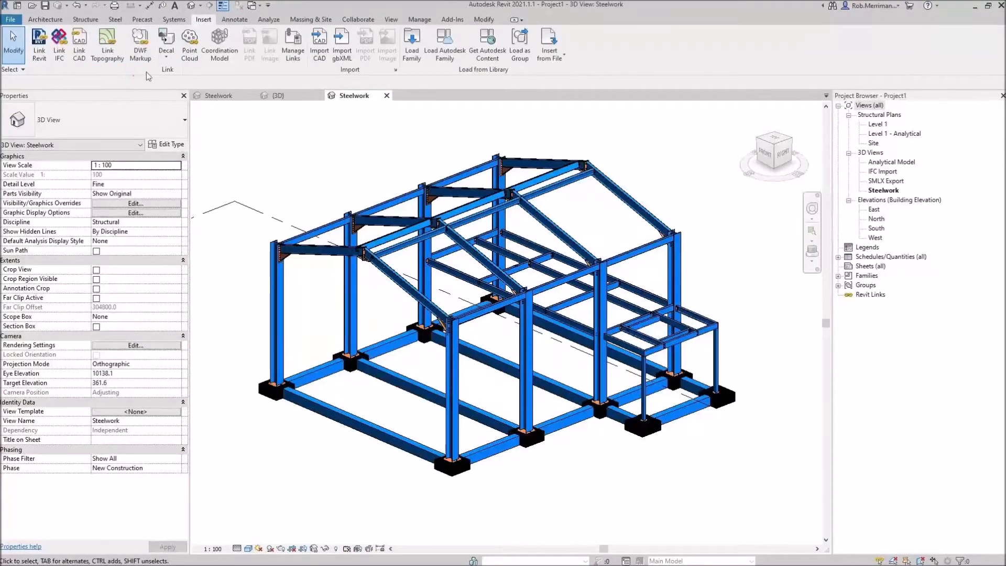
left_click(319, 44)
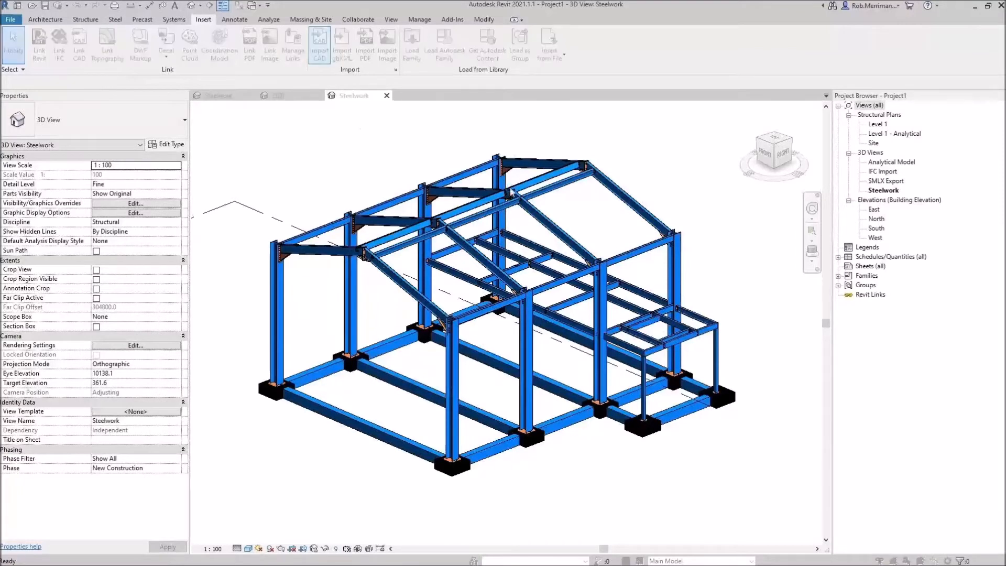
left_click_drag(360, 212, 348, 291)
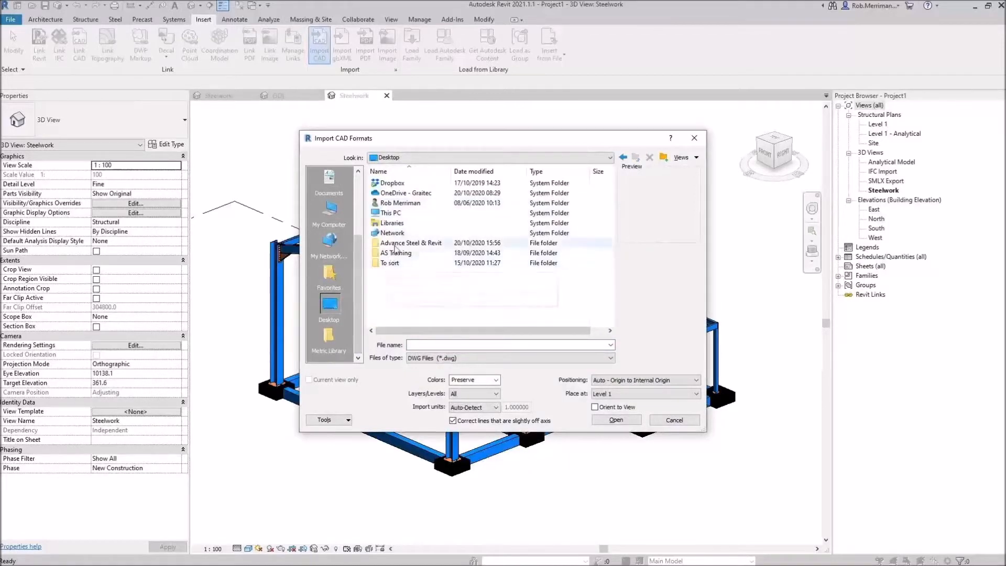
double_click(398, 243)
double_click(407, 185)
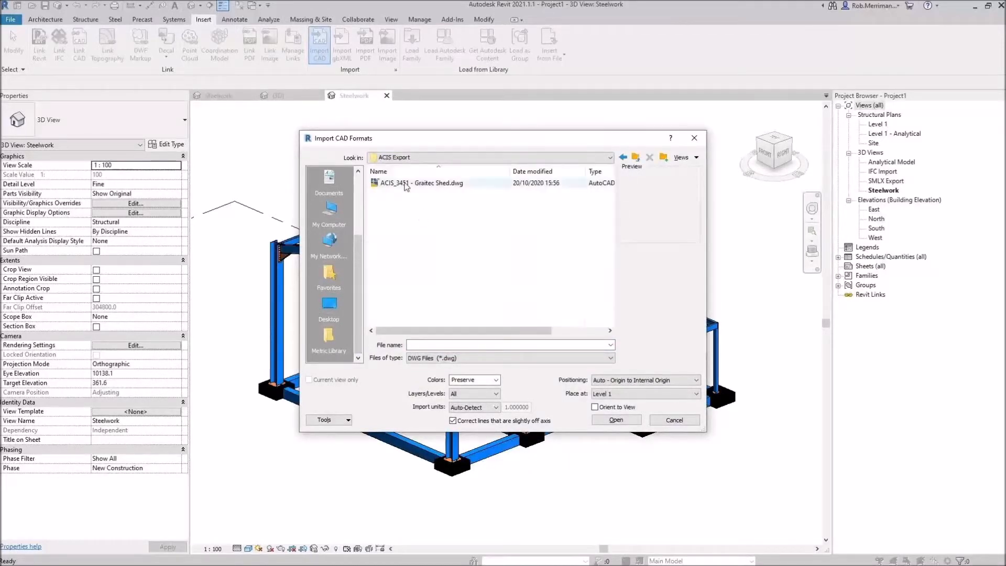
double_click(422, 183)
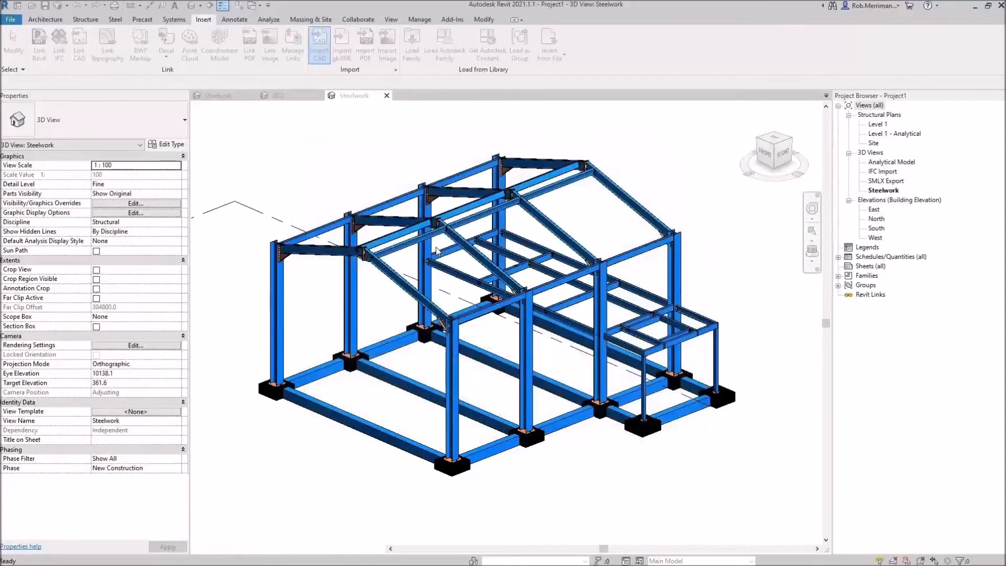
Inspect the imported tank on the mezzanine and close Project1 without saving its changes
scroll(719, 310, "up", 5)
scroll(616, 363, "up", 4)
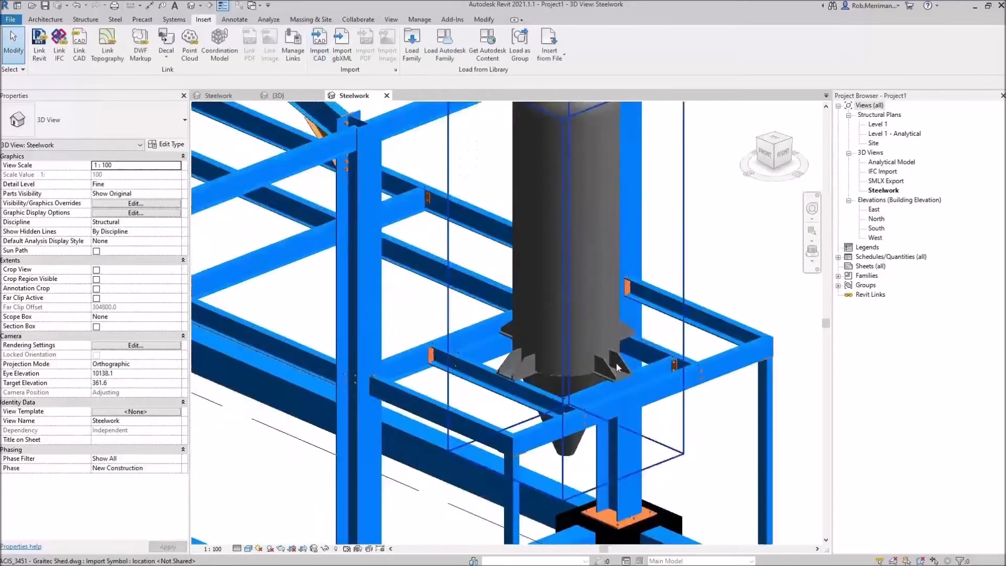
scroll(681, 289, "down", 6)
scroll(681, 289, "down", 4)
scroll(587, 307, "up", 4)
scroll(587, 308, "down", 1)
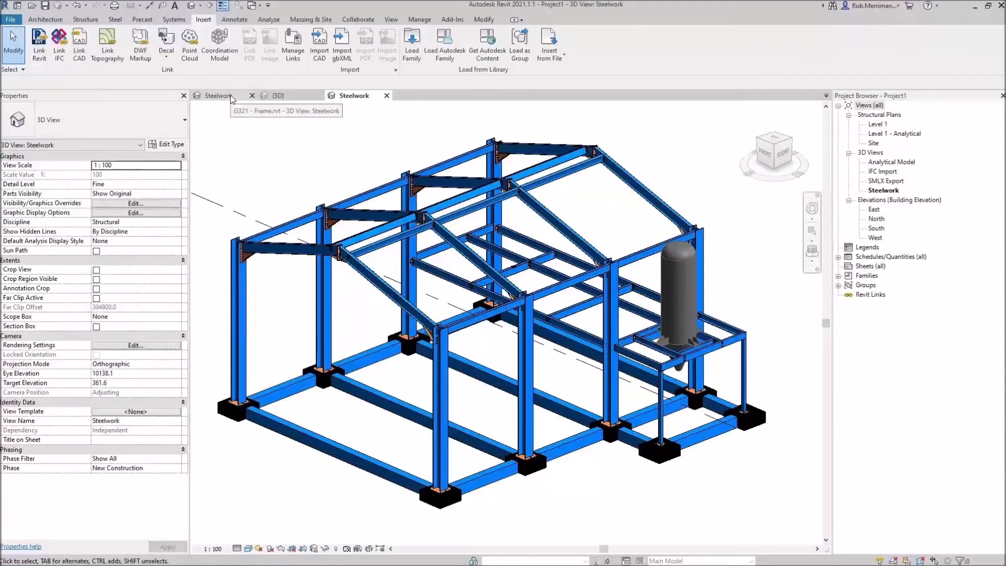
left_click(387, 95)
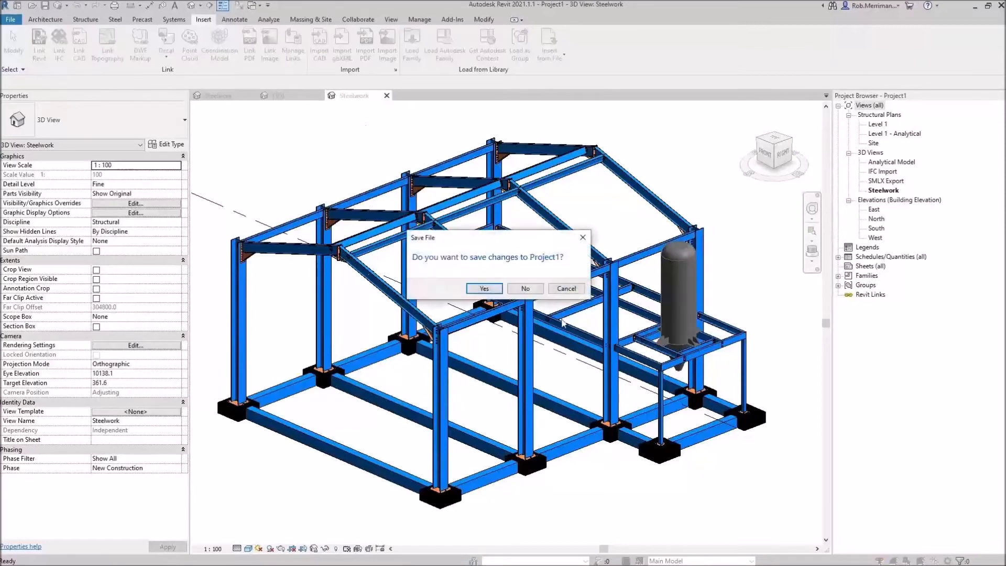
left_click(526, 288)
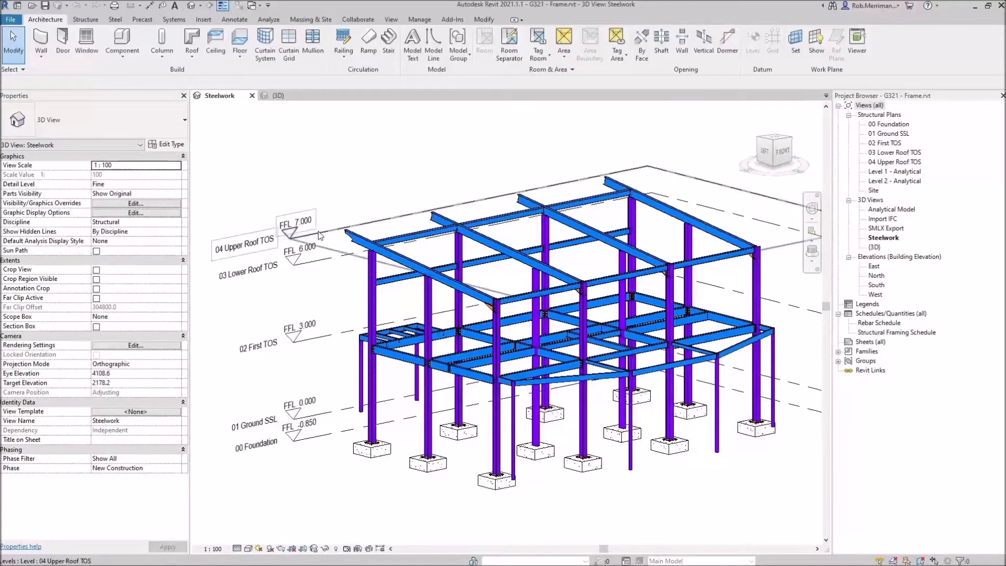
Examine the G321 - Frame steelwork, its connections and foundations in the 3D view, along with the available Steel tools
scroll(296, 243, "down", 1)
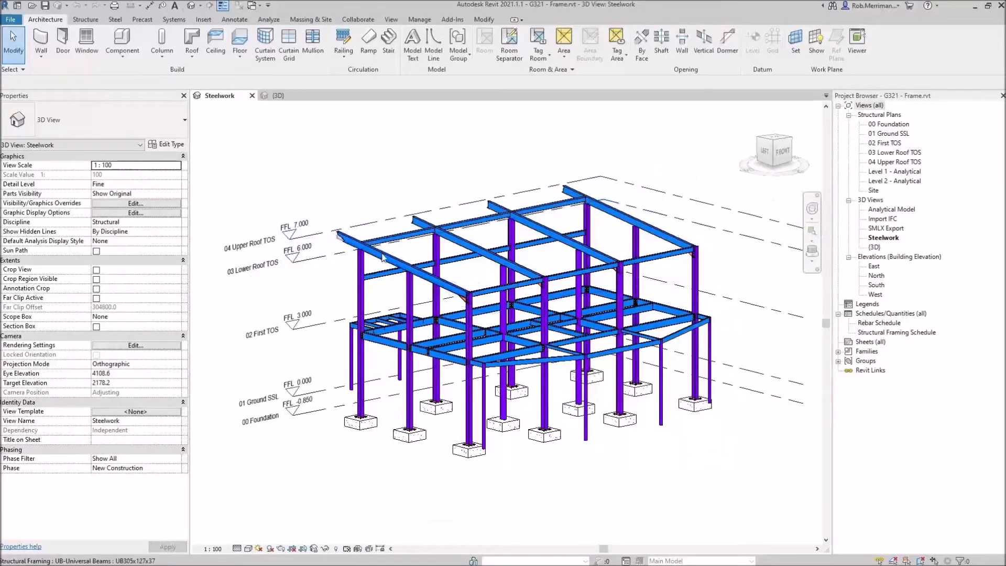
scroll(358, 240, "up", 2)
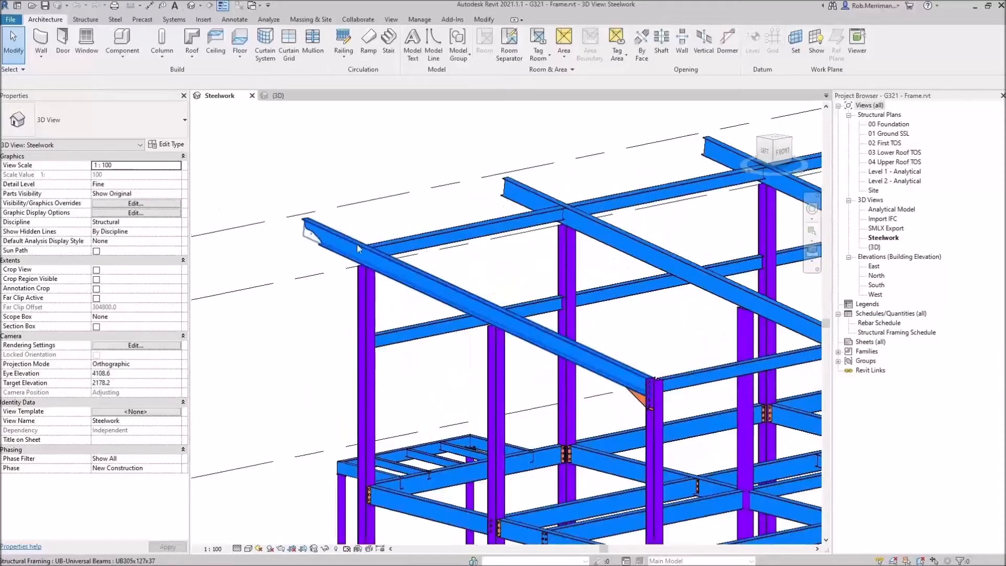
left_click(116, 20)
scroll(279, 155, "down", 4)
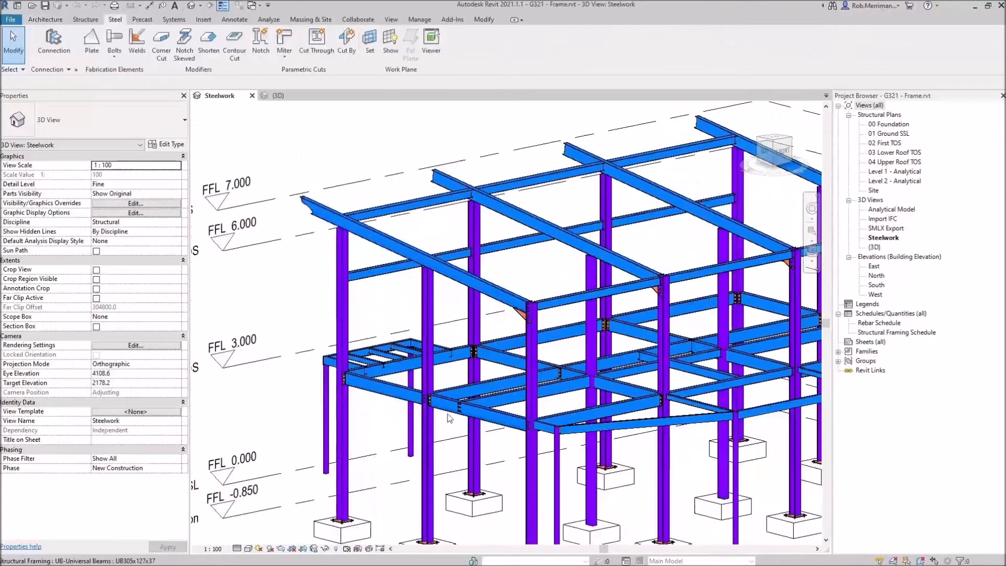
scroll(449, 417, "up", 5)
scroll(401, 337, "down", 6)
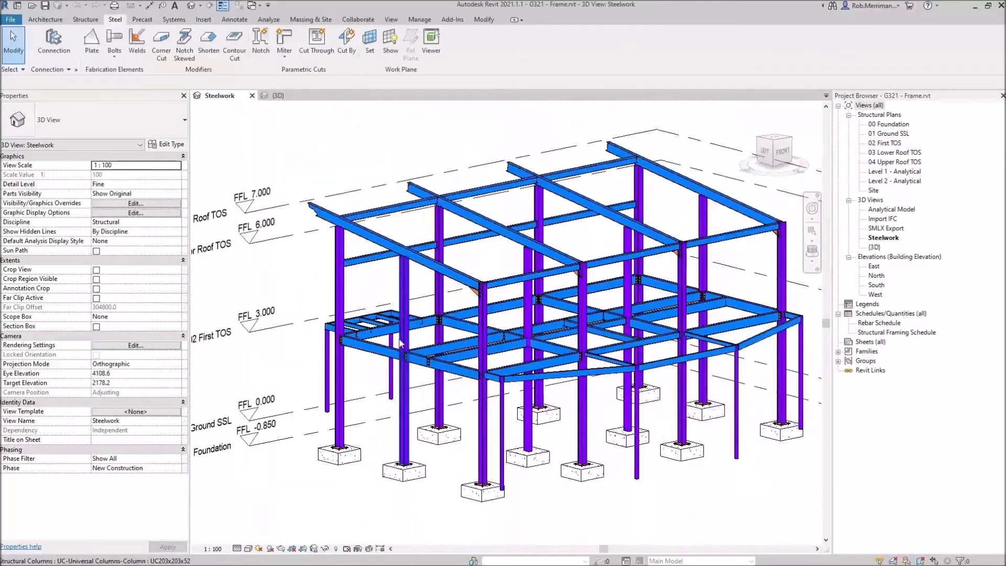
middle_click_drag(427, 319, 473, 330)
scroll(464, 324, "up", 1)
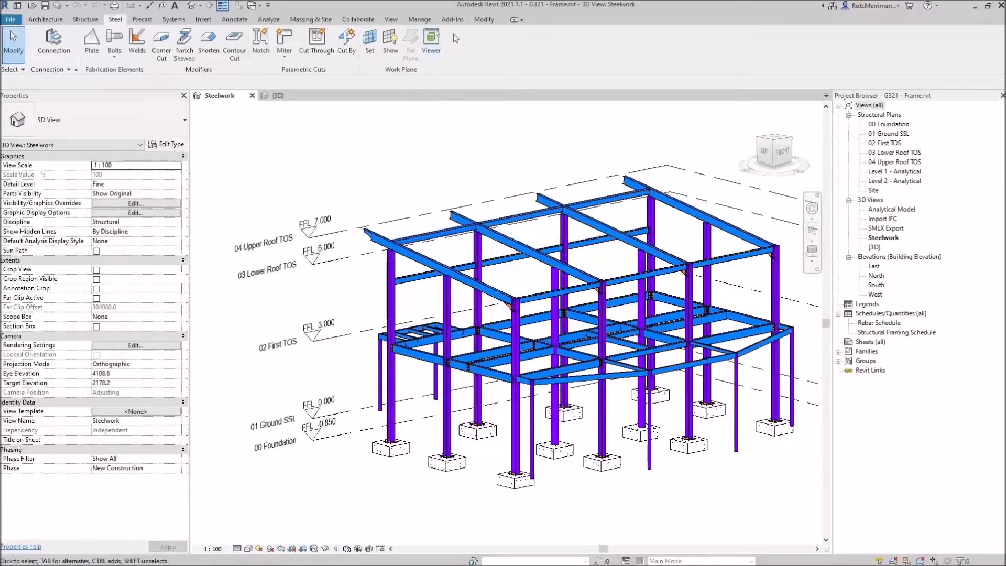
Export the frame model through the Advance Steel Extension as G321 - Frame.smlx, using Advance export and the UK country library
left_click(452, 19)
left_click(82, 61)
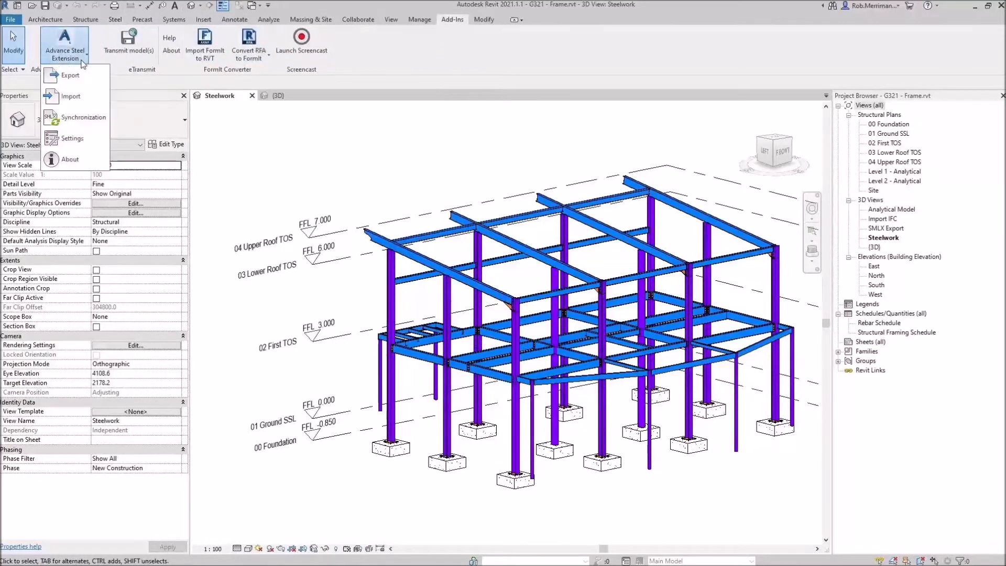
left_click(69, 74)
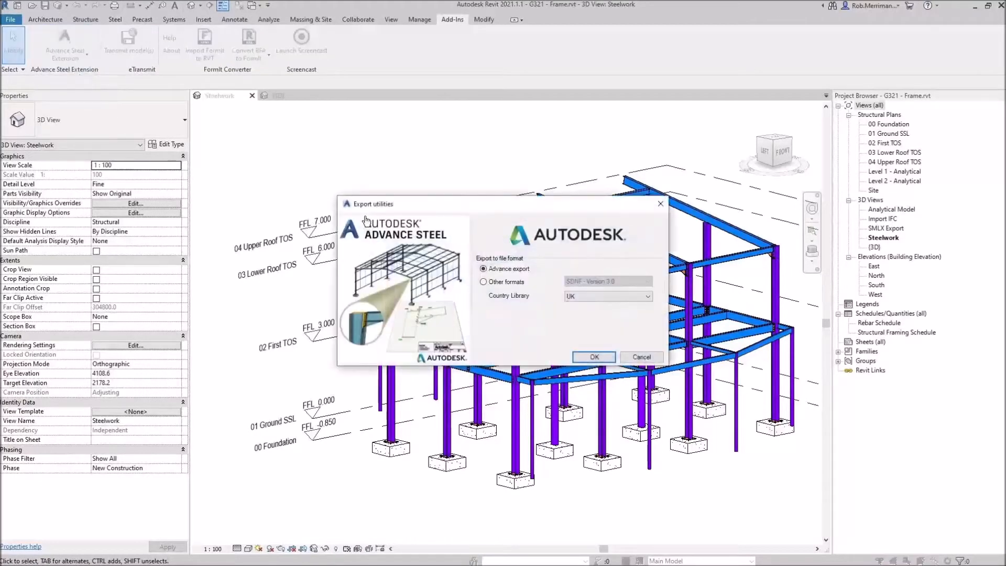
left_click(593, 360)
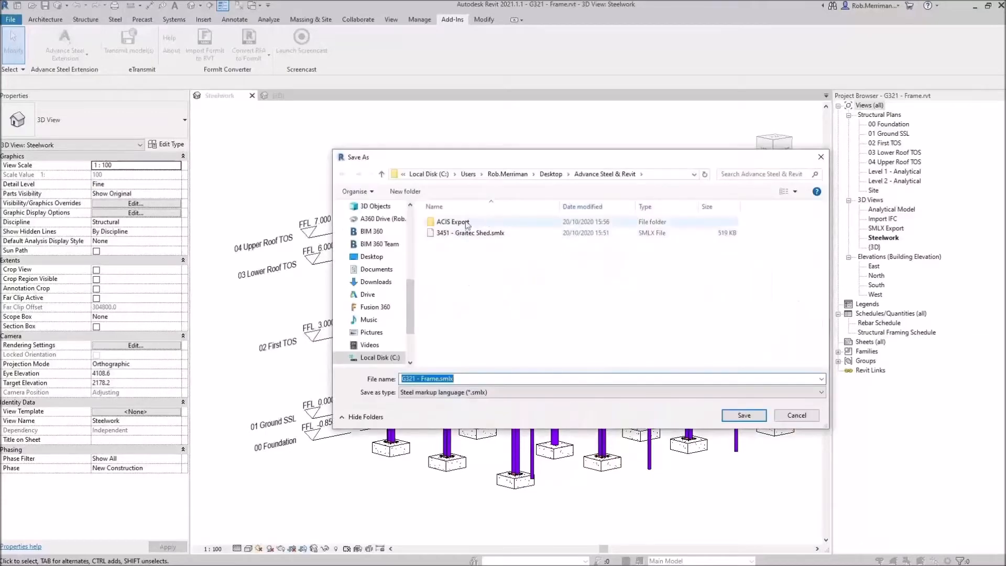
left_click(737, 419)
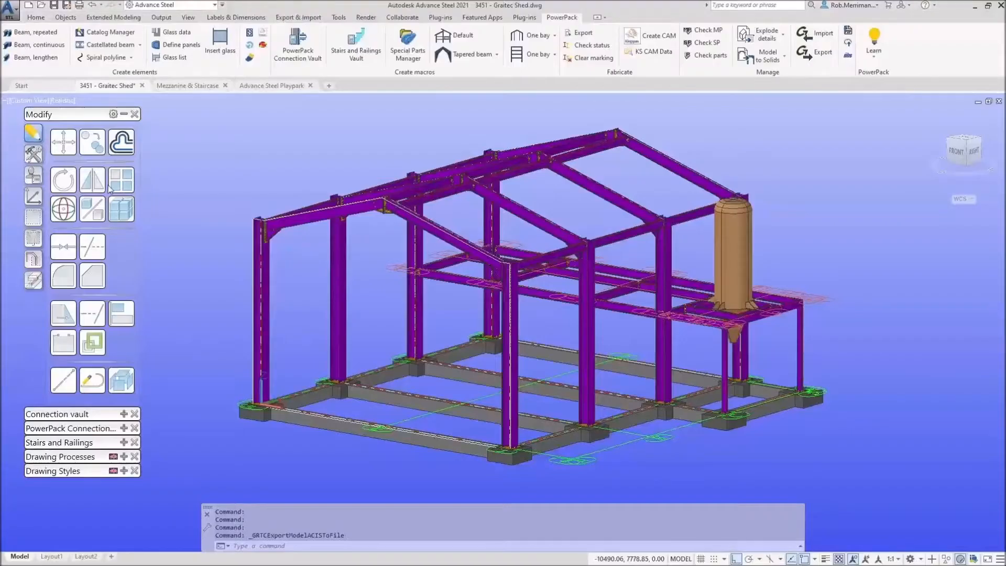
Switch to Advance Steel and create a new drawing from a template
left_click(47, 86)
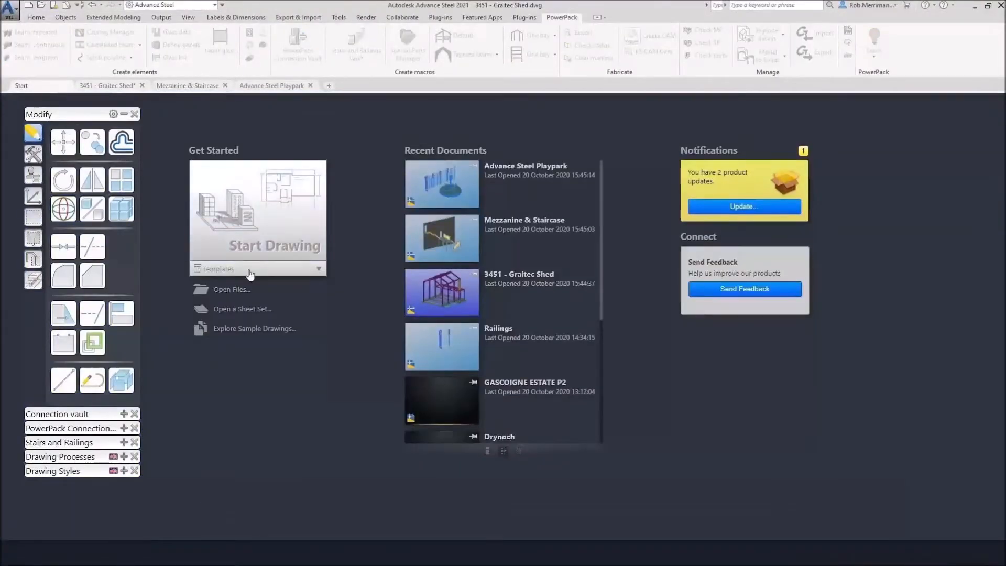
left_click(250, 272)
left_click(243, 313)
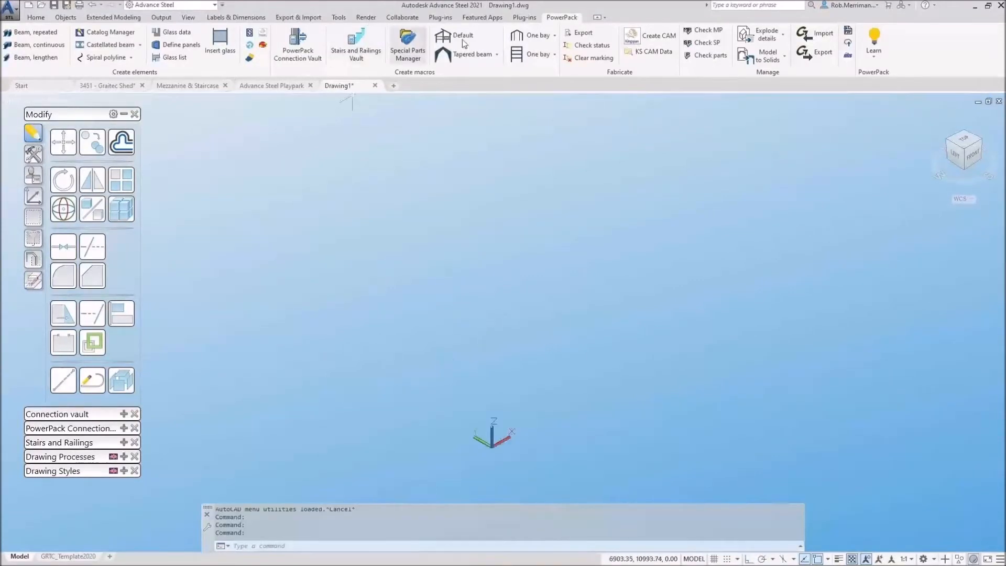
Import G321 - Frame.smlx from the Advance Steel & Revit folder into the new drawing
left_click(291, 19)
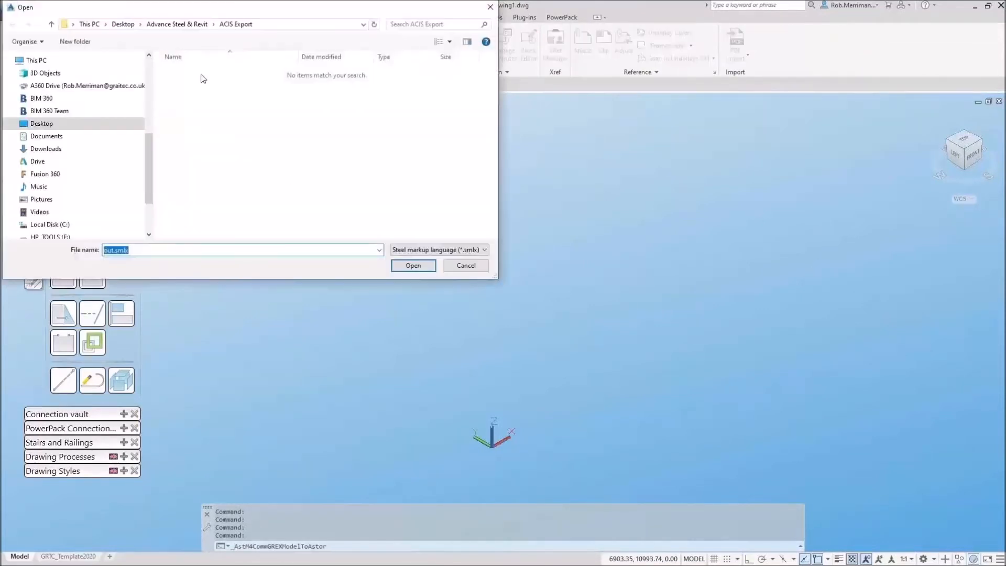
left_click(183, 24)
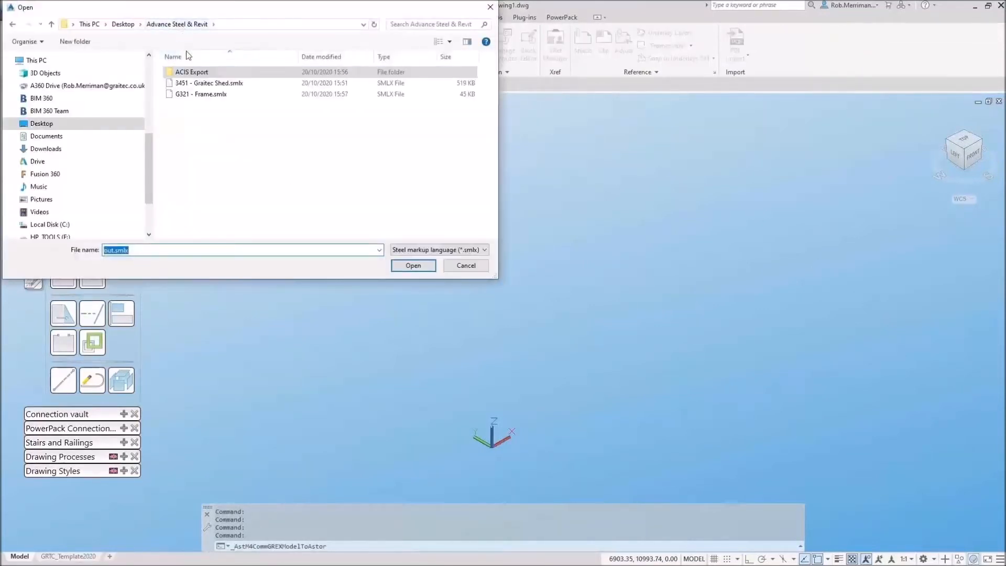
left_click(195, 83)
double_click(195, 95)
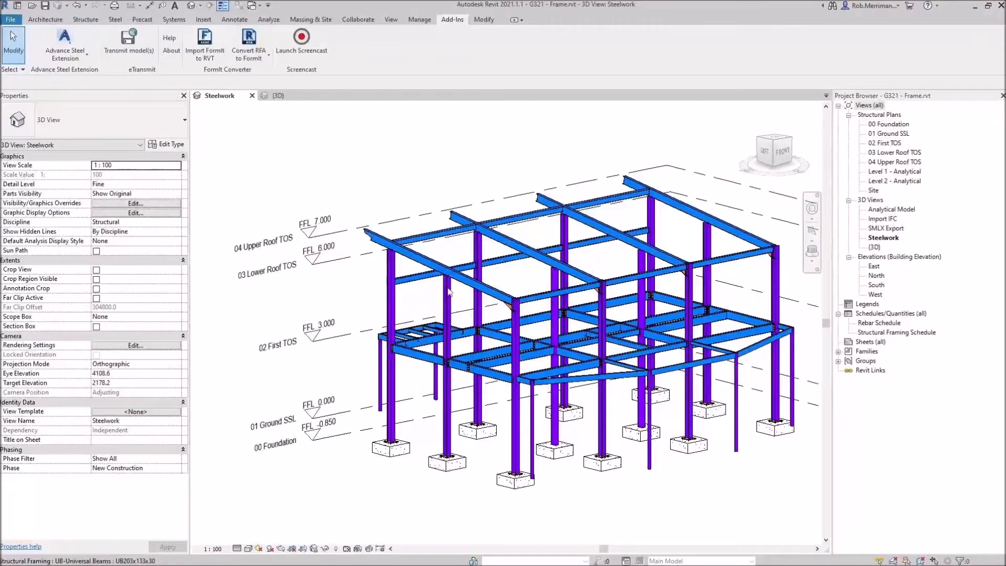
Check the structural material of a beam-to-column connection plate in the Revit frame model, and return to Advance Steel
scroll(527, 316, "up", 5)
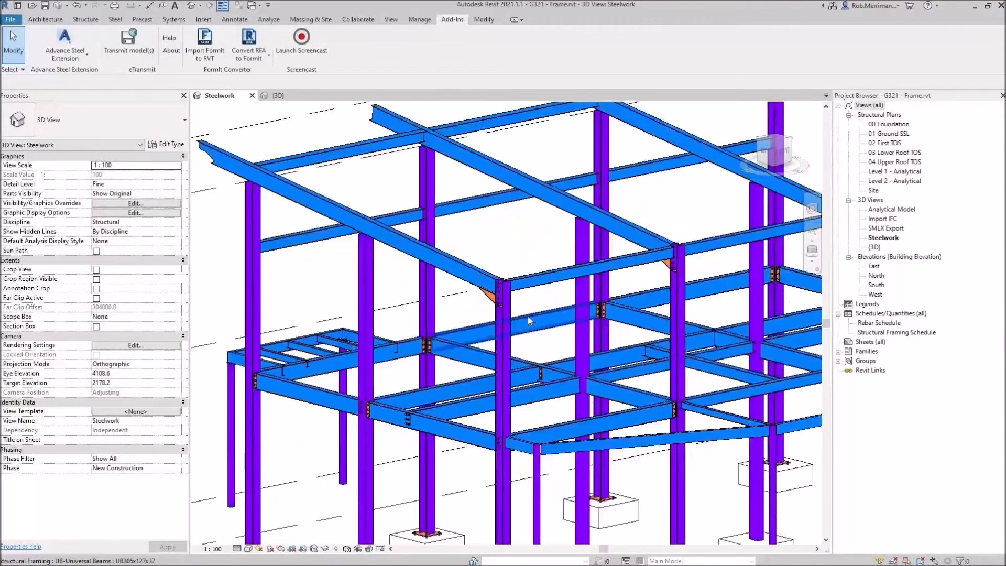
scroll(303, 445, "up", 6)
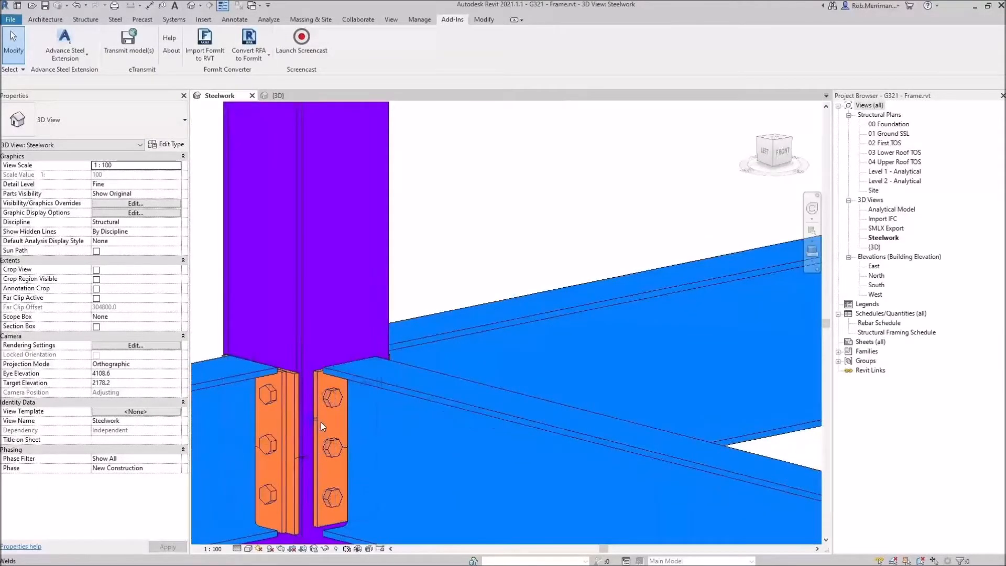
key("Tab")
left_click(320, 423)
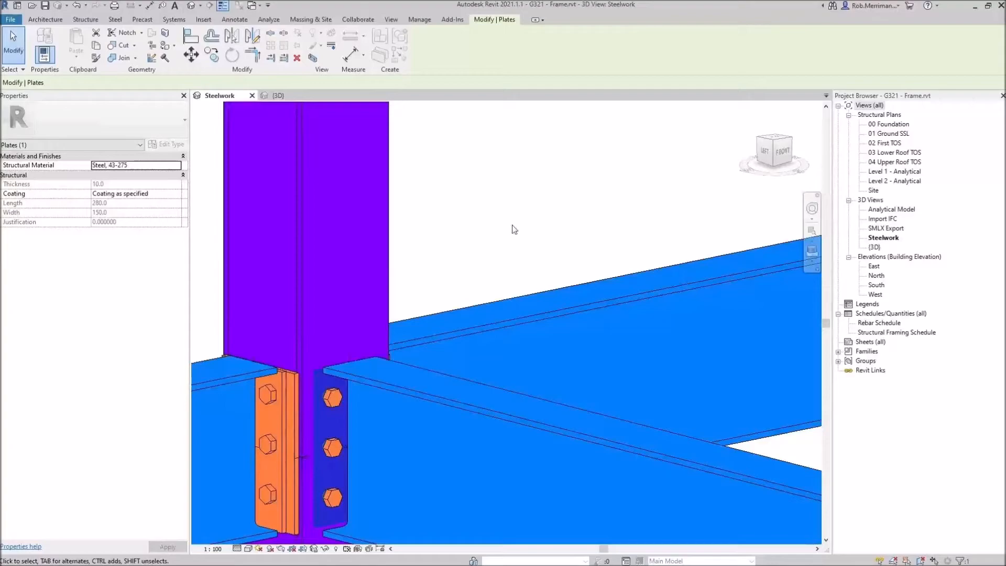
left_click(974, 8)
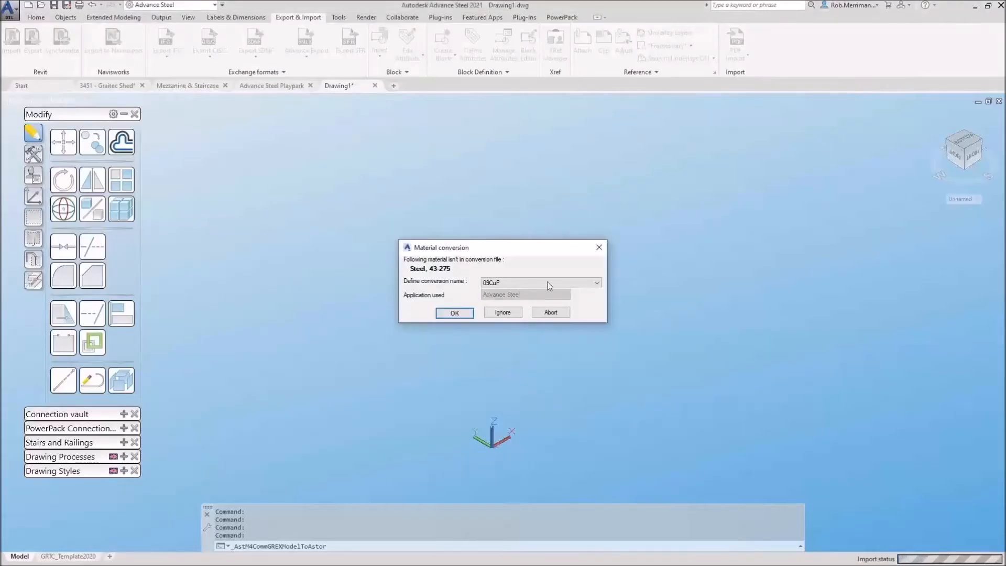
Map both Steel, 43-275 and Metal - Steel 43-275 to the S275JR material for the import
left_click(531, 283)
left_click_drag(598, 301, 591, 424)
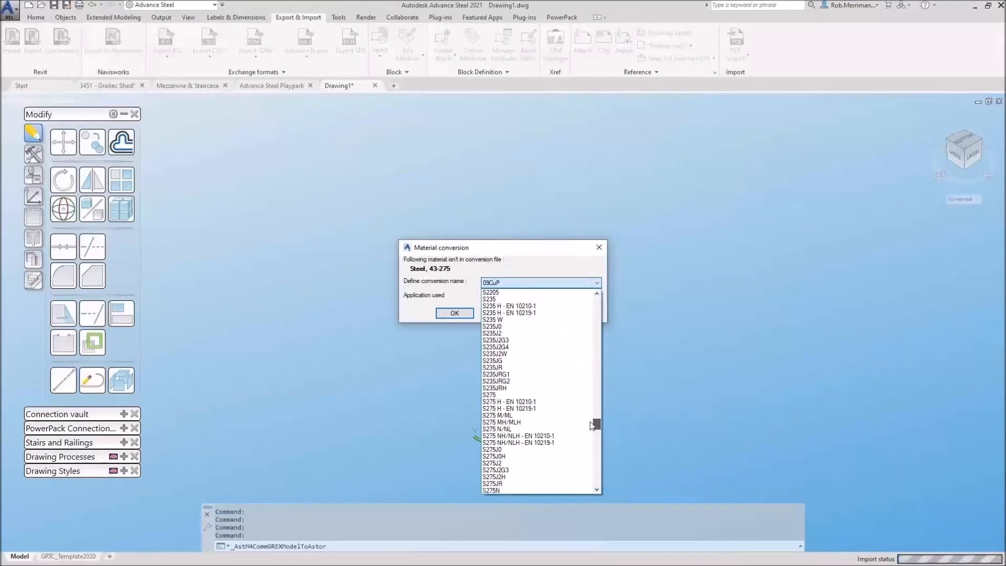
scroll(521, 414, "down", 1)
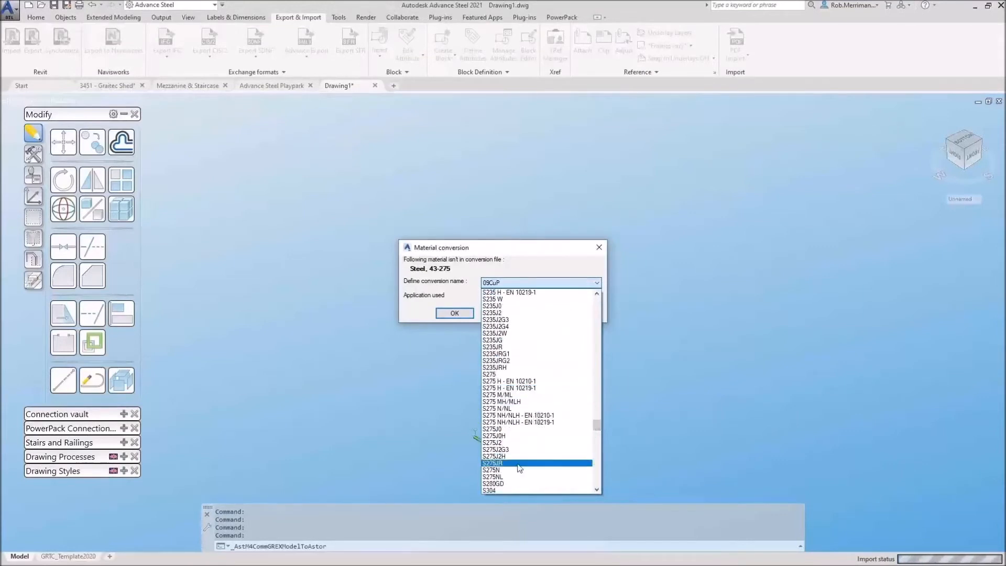
left_click(511, 464)
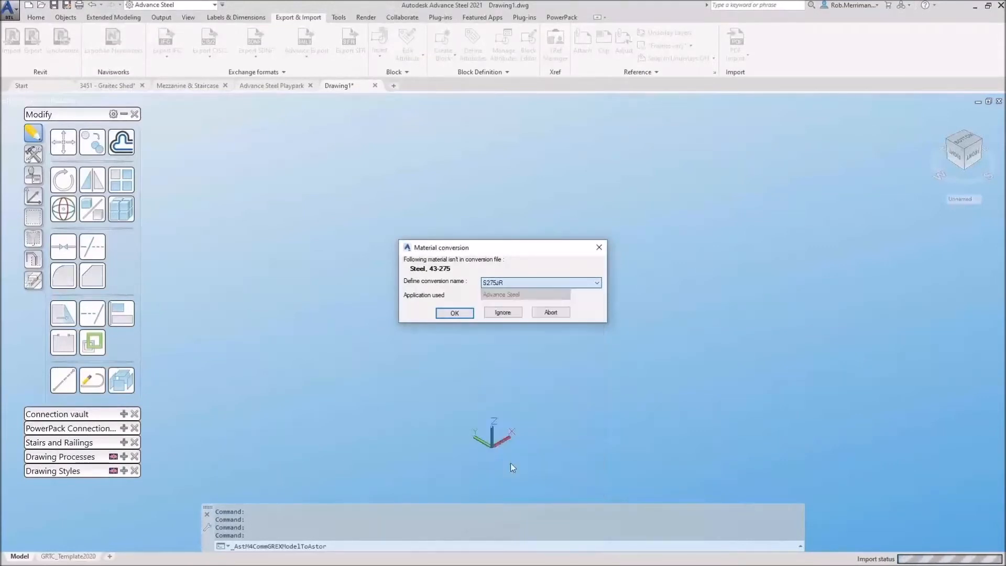
left_click(448, 315)
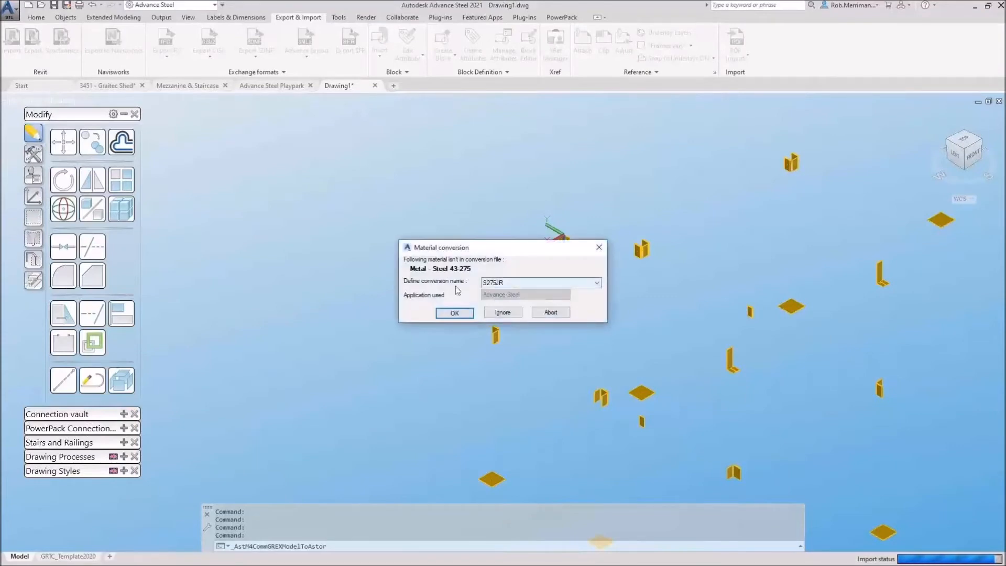
left_click(455, 314)
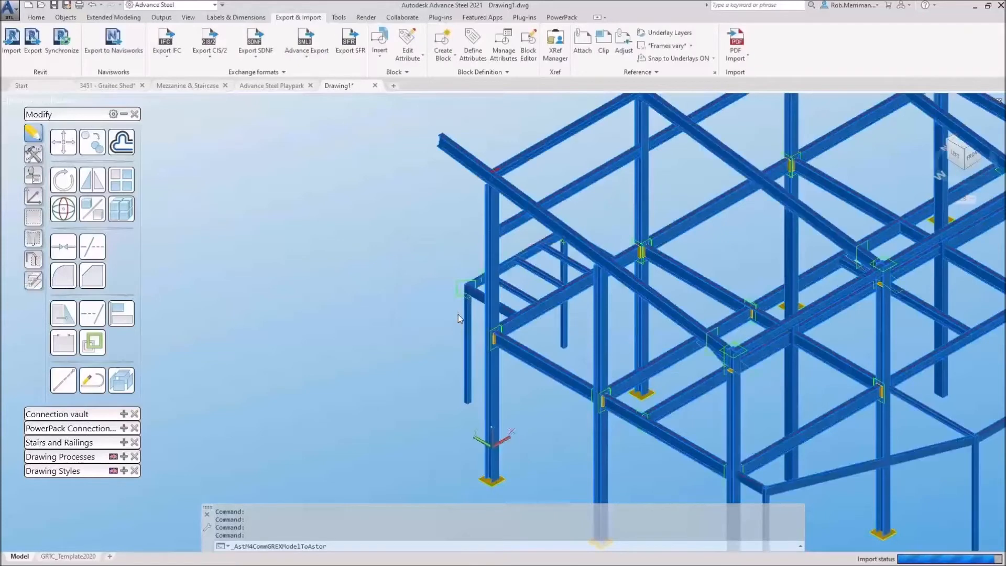
Map Concrete - Cast-in-Place Concrete to the C20 material and let the frame import complete
left_click(576, 283)
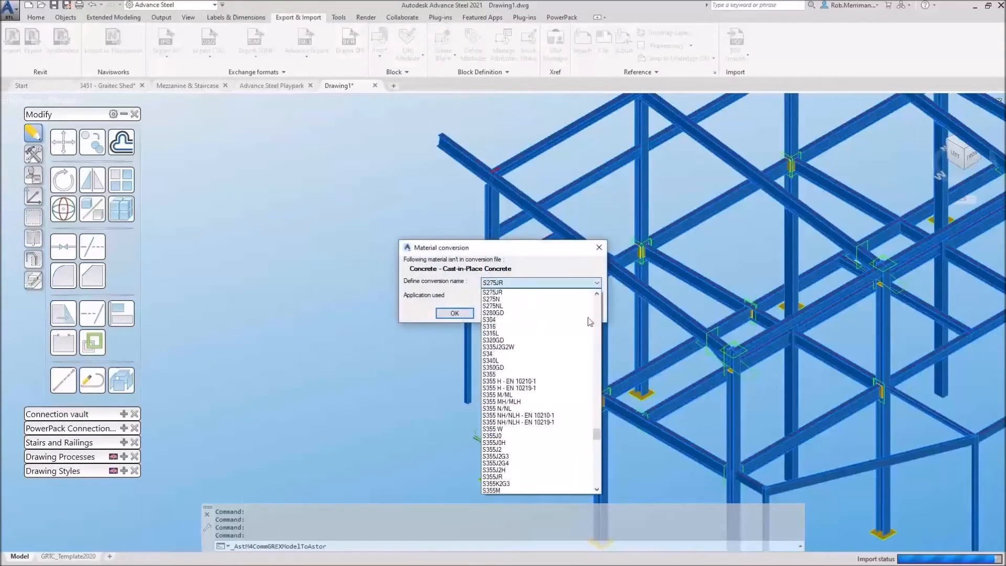
left_click_drag(598, 428, 603, 357)
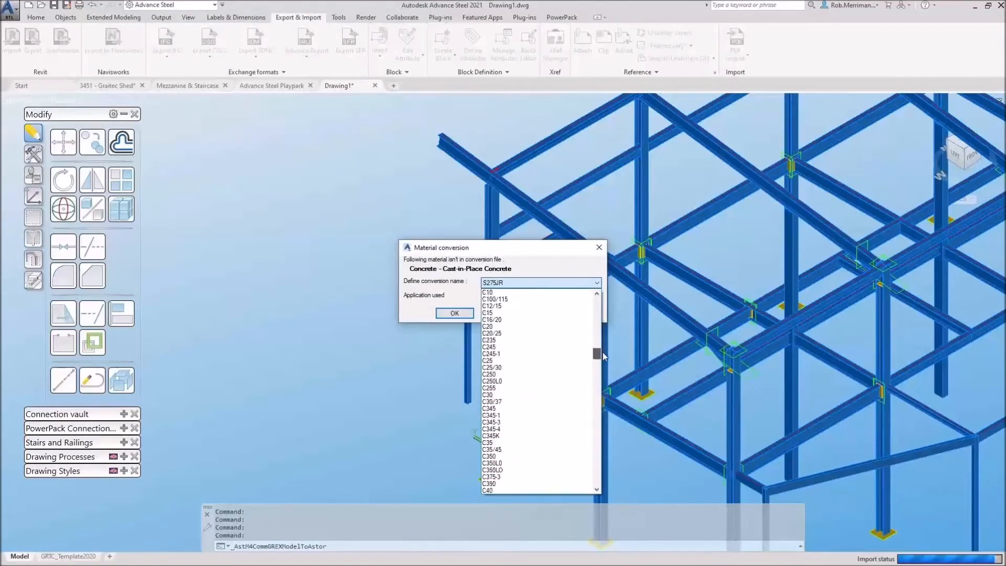
left_click(511, 327)
left_click(460, 313)
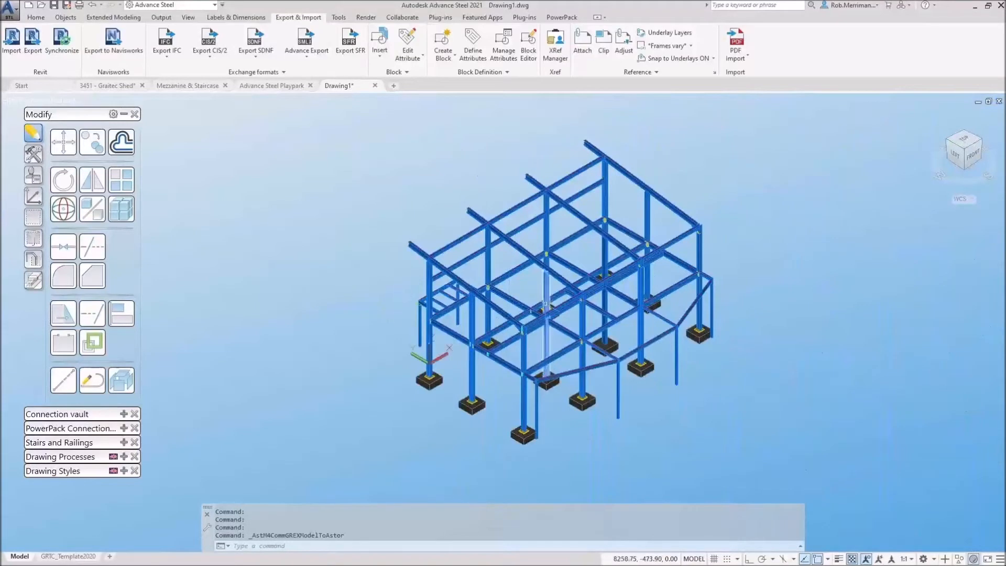
Examine a beam-to-column connection in the imported frame and view its Advance Joint Properties
scroll(540, 278, "up", 3)
middle_click_drag(540, 278, 572, 229, "shift")
scroll(480, 286, "up", 10)
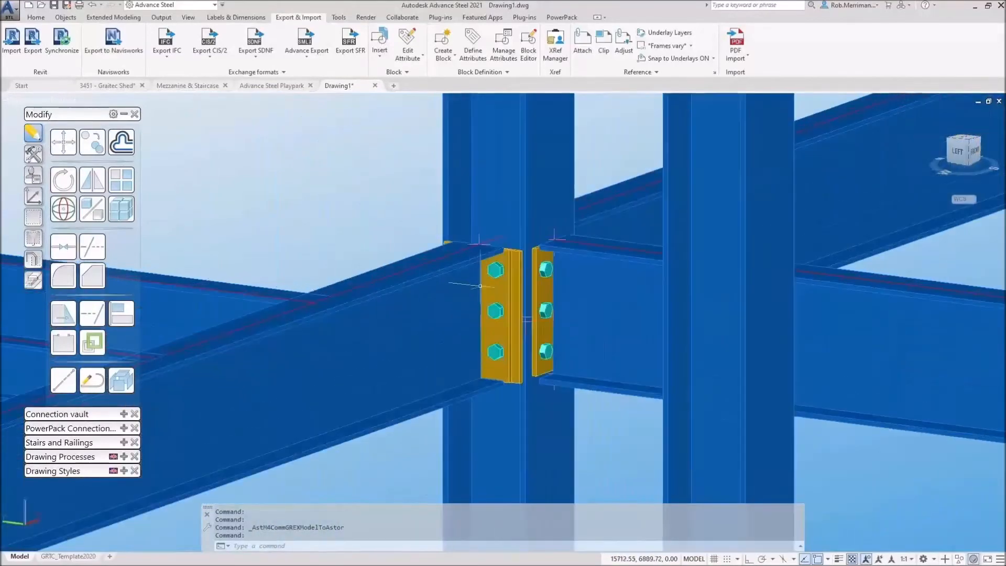
left_click(495, 270)
right_click(363, 182)
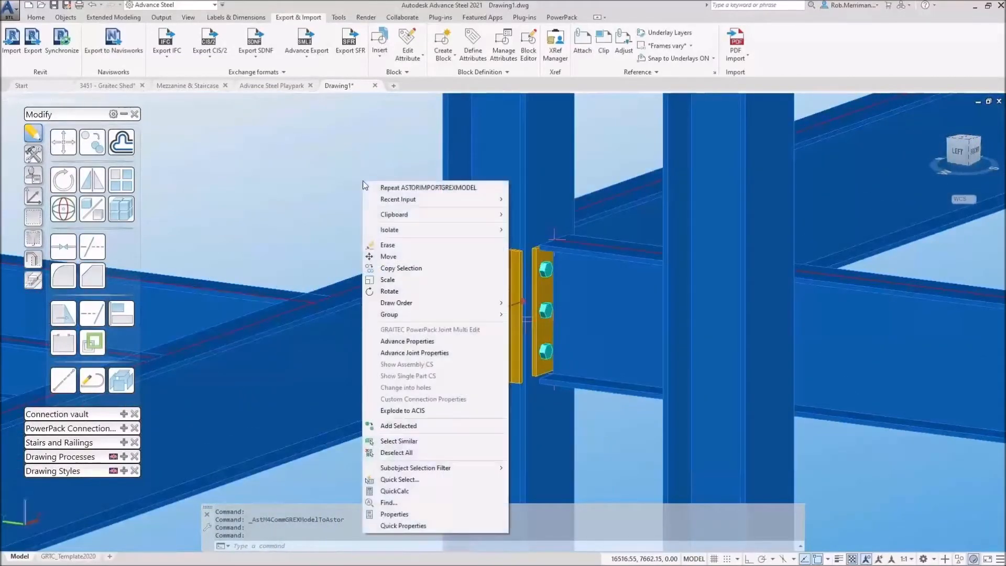
left_click(434, 352)
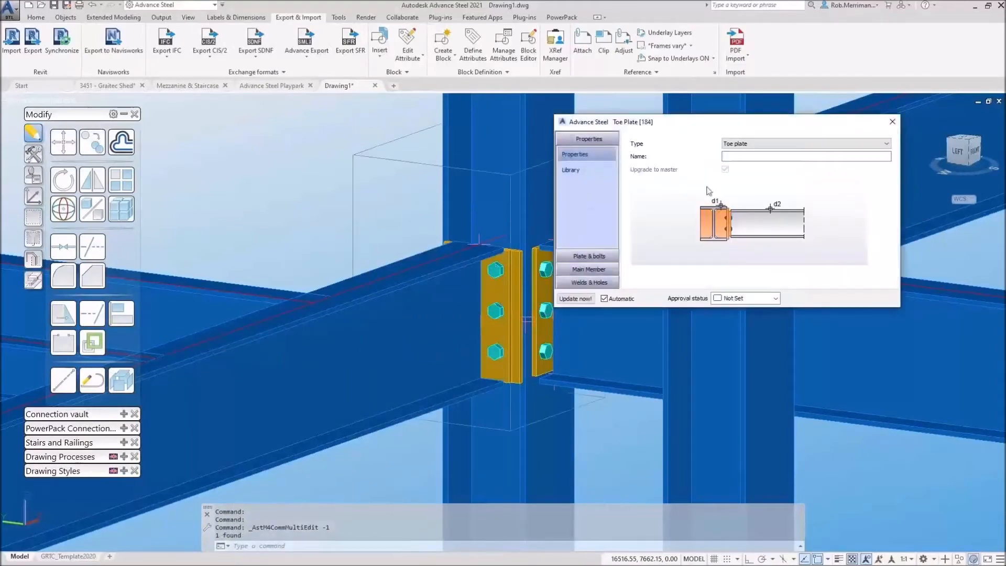
left_click(893, 122)
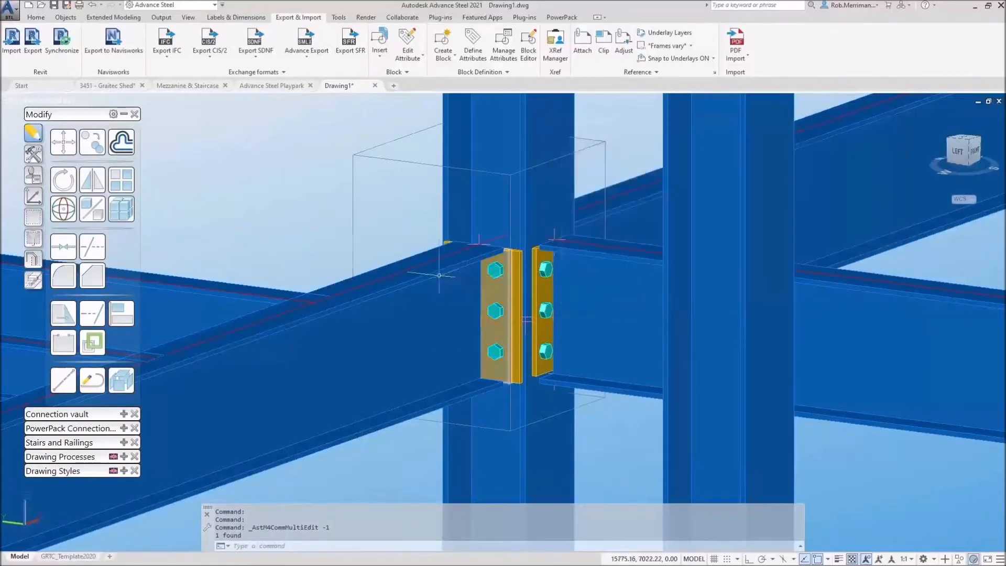
Close the imported frame drawing without saving it, and bring up the Mezzanine & Staircase drawing
scroll(440, 275, "down", 10)
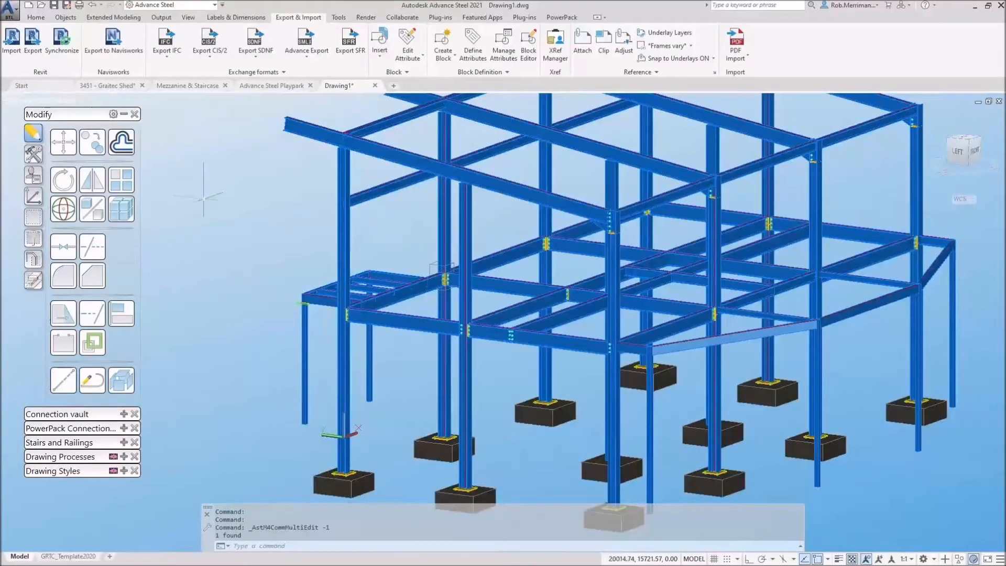
scroll(204, 198, "down", 3)
middle_click_drag(204, 198, 244, 269)
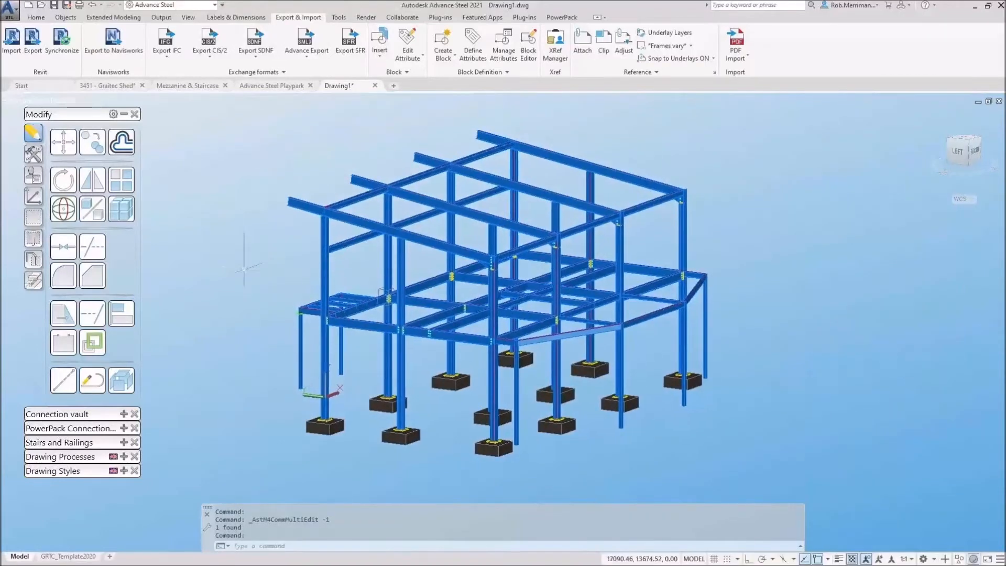
scroll(244, 268, "up", 2)
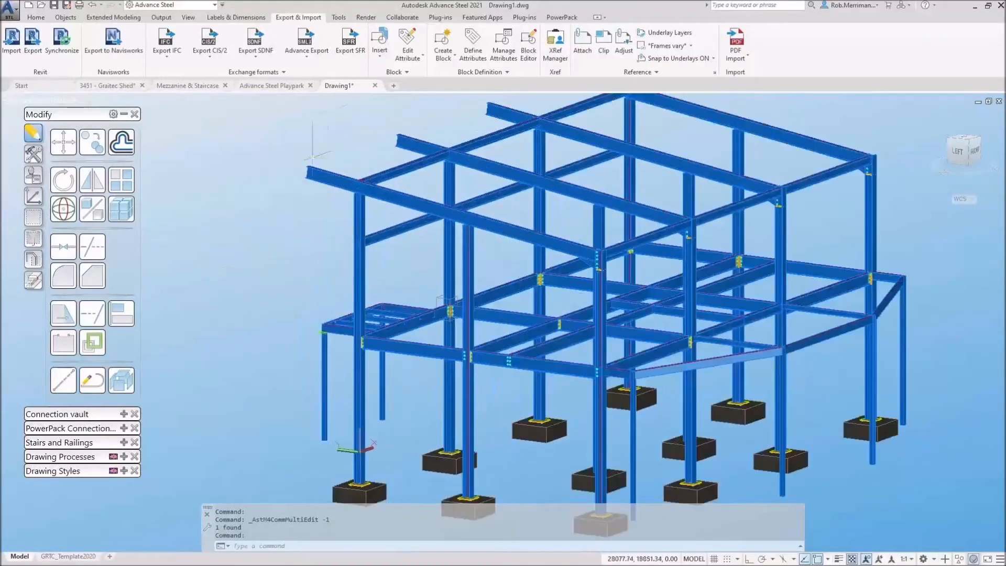
left_click(375, 85)
left_click(505, 308)
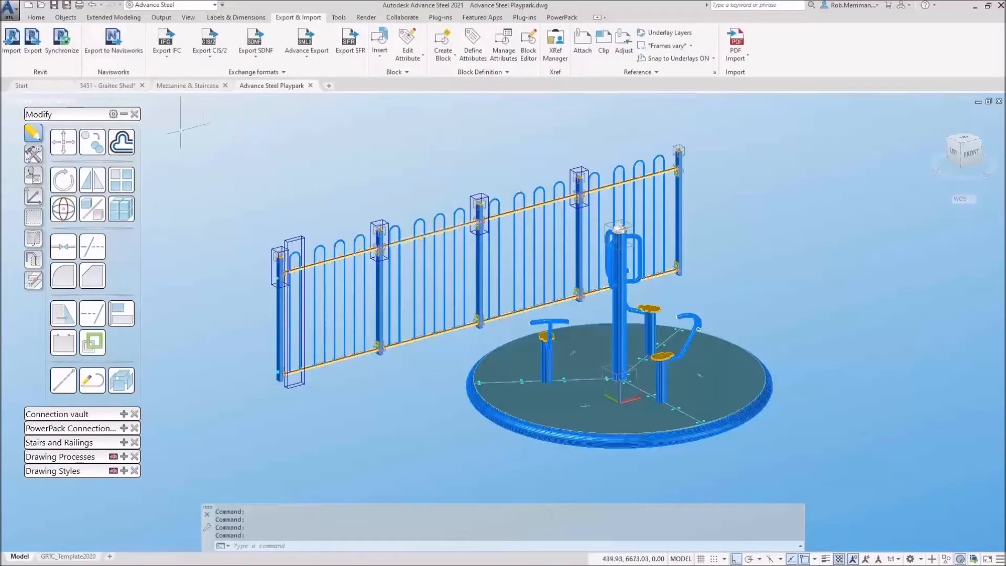
left_click(190, 86)
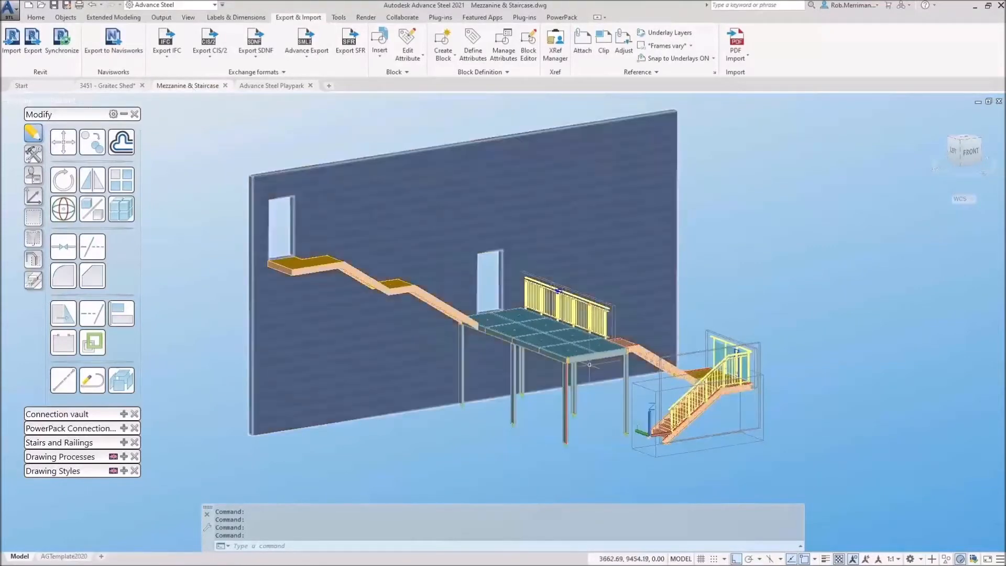
Export the model for Revit as Mezzanine & Staircase.smlx in the Advance Steel & Revit folder, and save the drawing
scroll(589, 373, "up", 2)
scroll(681, 346, "down", 3)
mouse_move(666, 355)
middle_mouse_down("shift")
mouse_move(627, 360)
mouse_move(487, 330)
mouse_move(490, 301)
mouse_move(600, 290)
mouse_move(648, 362)
middle_mouse_up("shift")
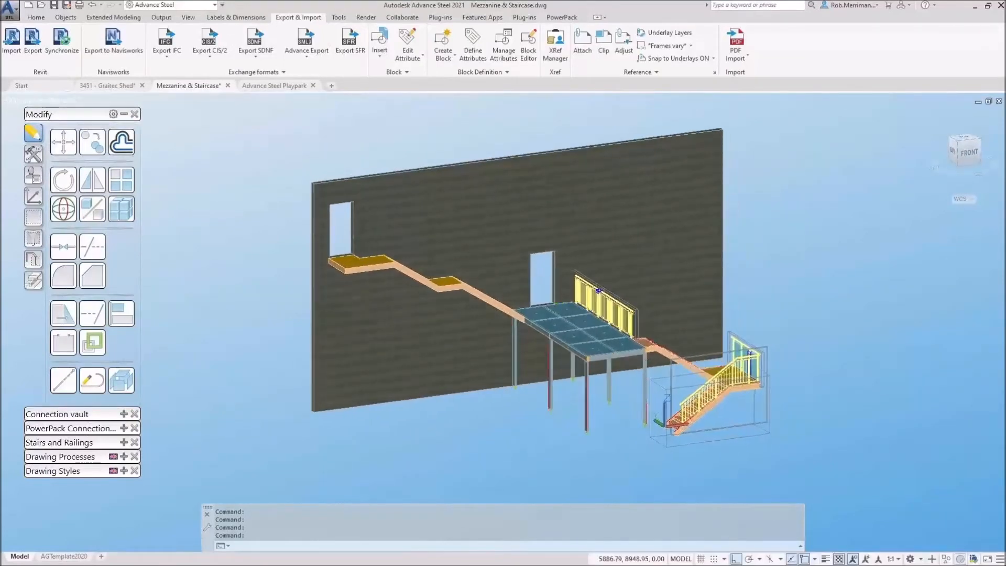
scroll(648, 336, "up", 2)
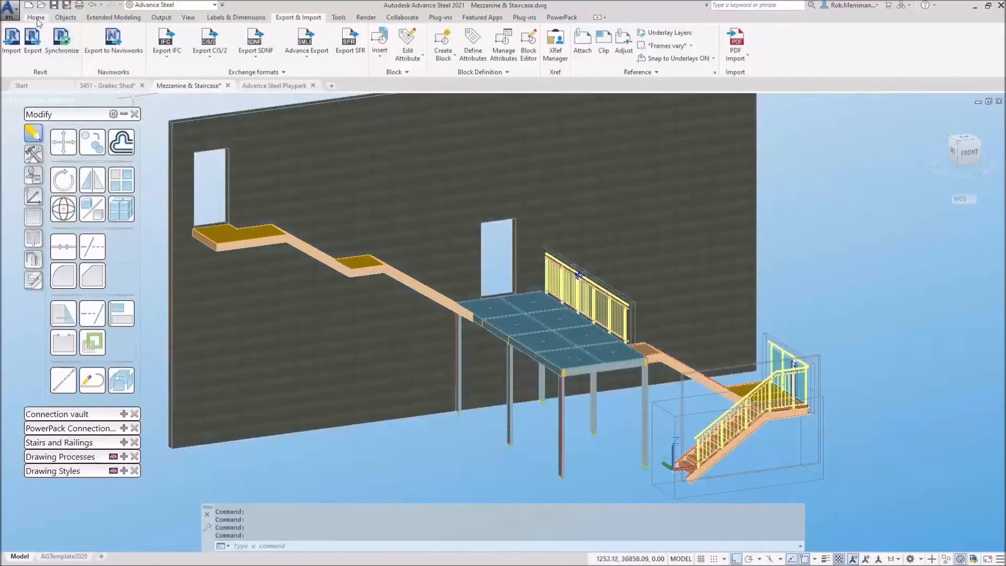
left_click(36, 18)
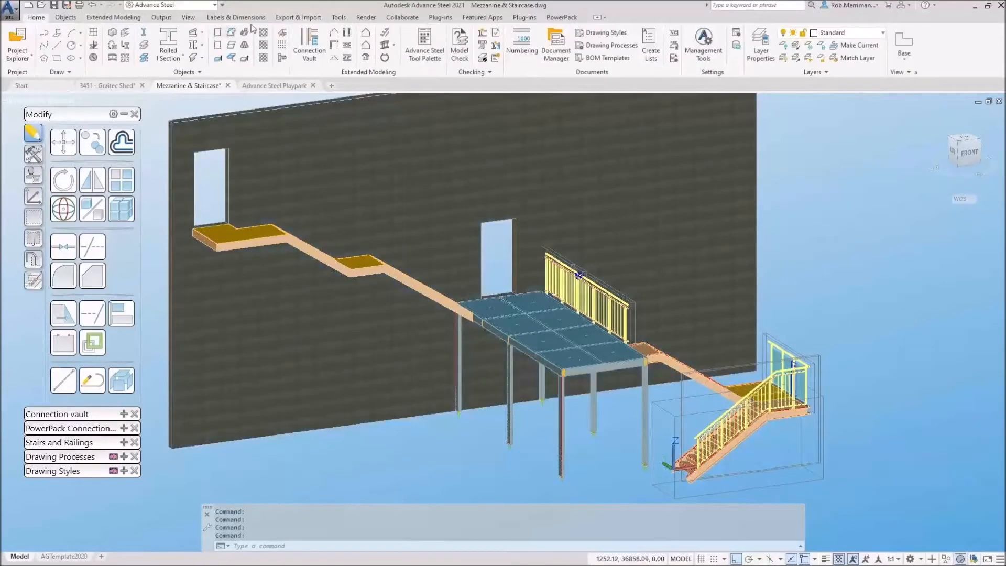
left_click(285, 19)
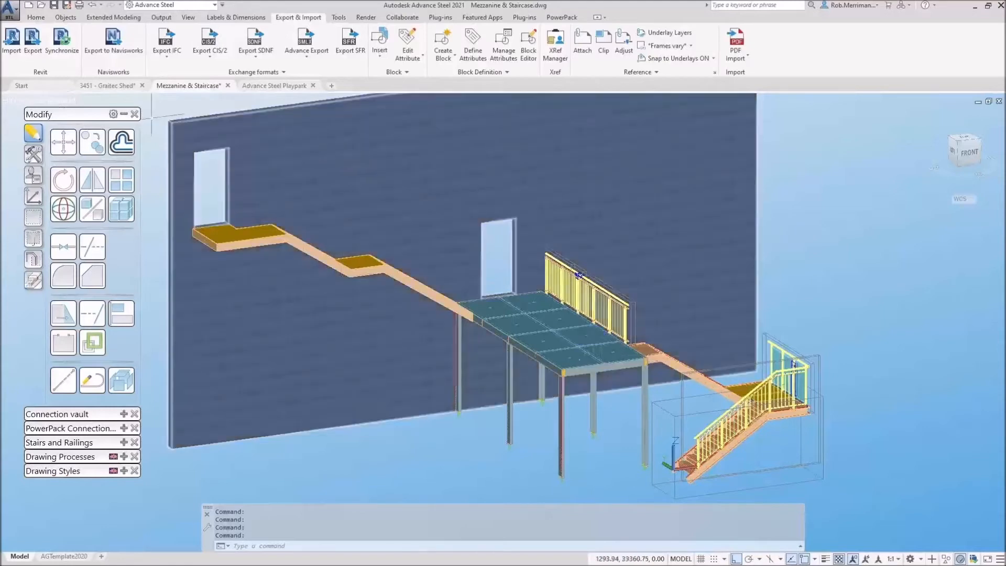
left_click(35, 55)
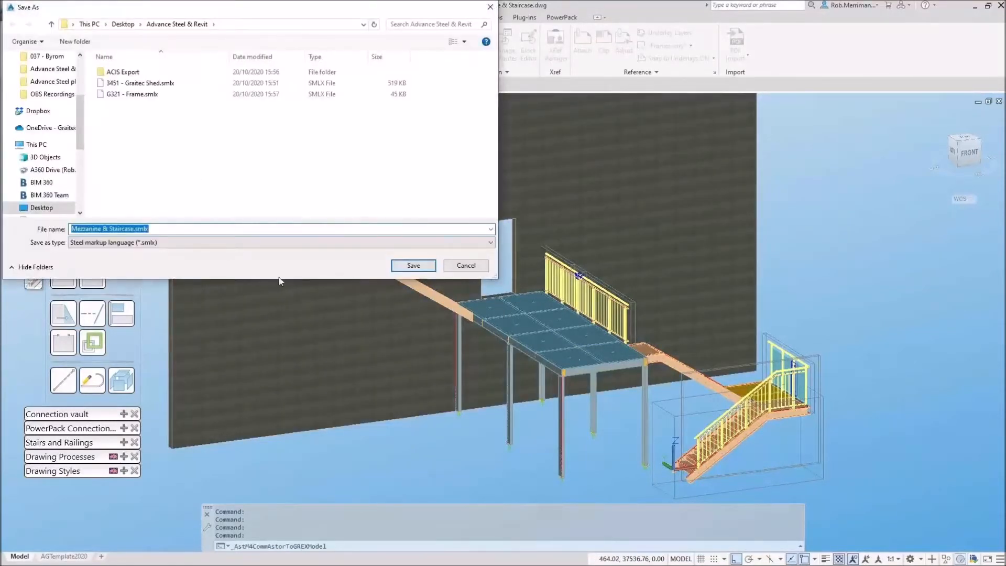
left_click(414, 265)
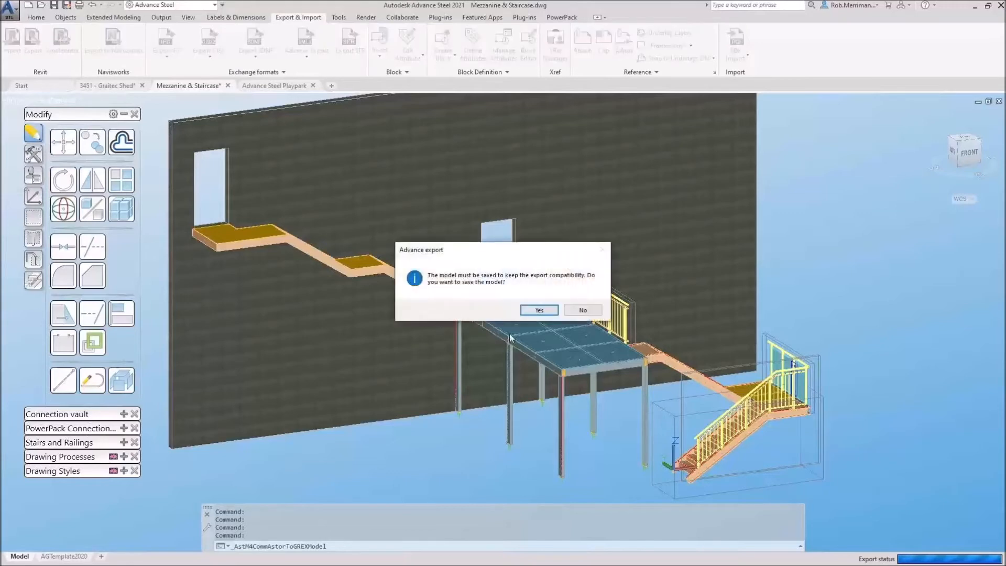
left_click(539, 313)
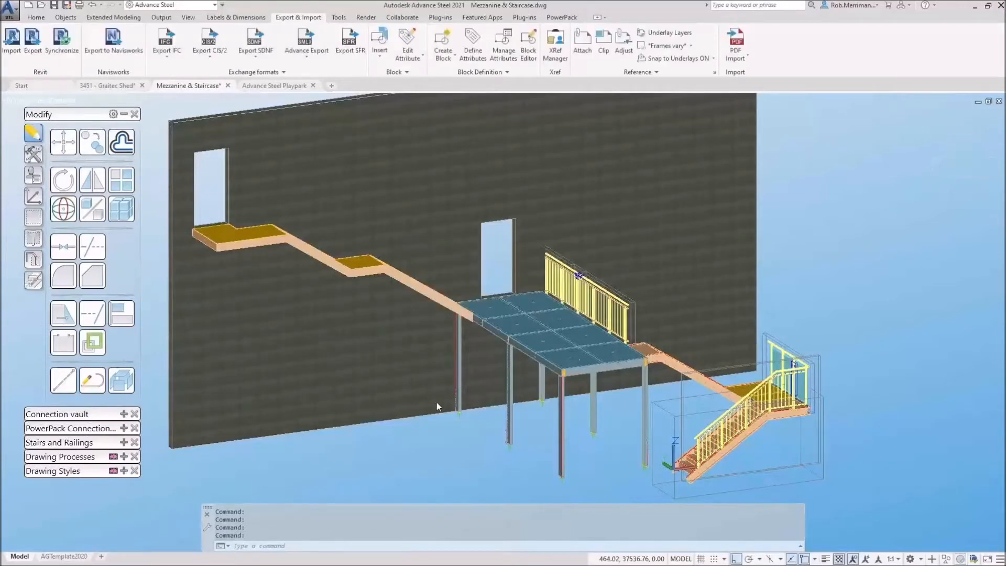
key("ctrl+s")
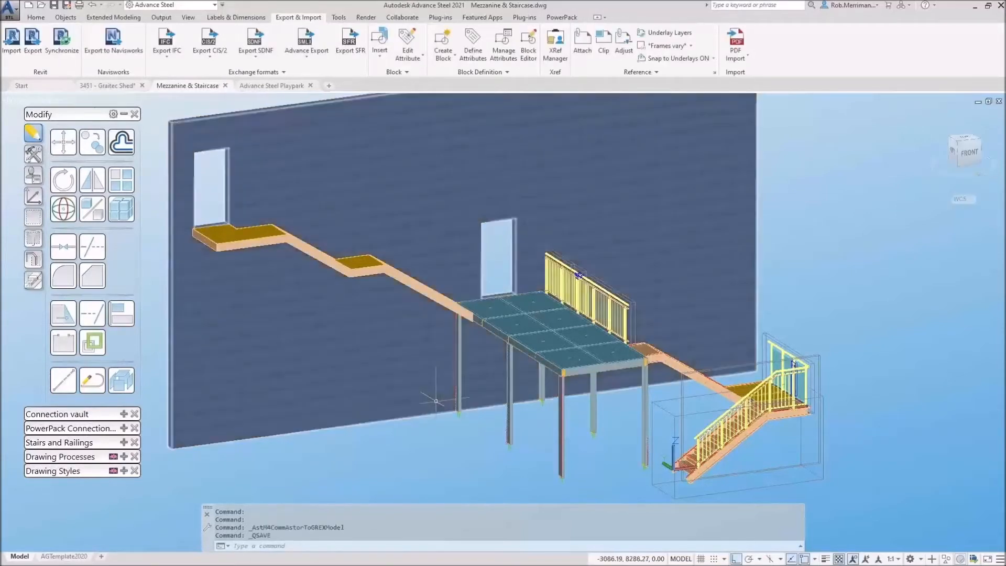
Switch to Revit and close G321 - Frame.rvt without saving the changes
key("alt+Tab")
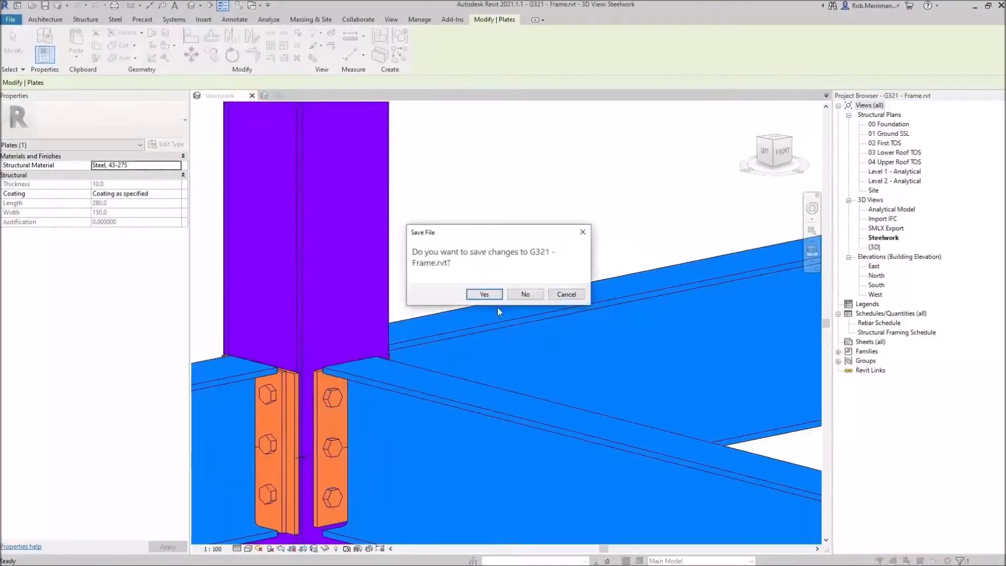
left_click(523, 295)
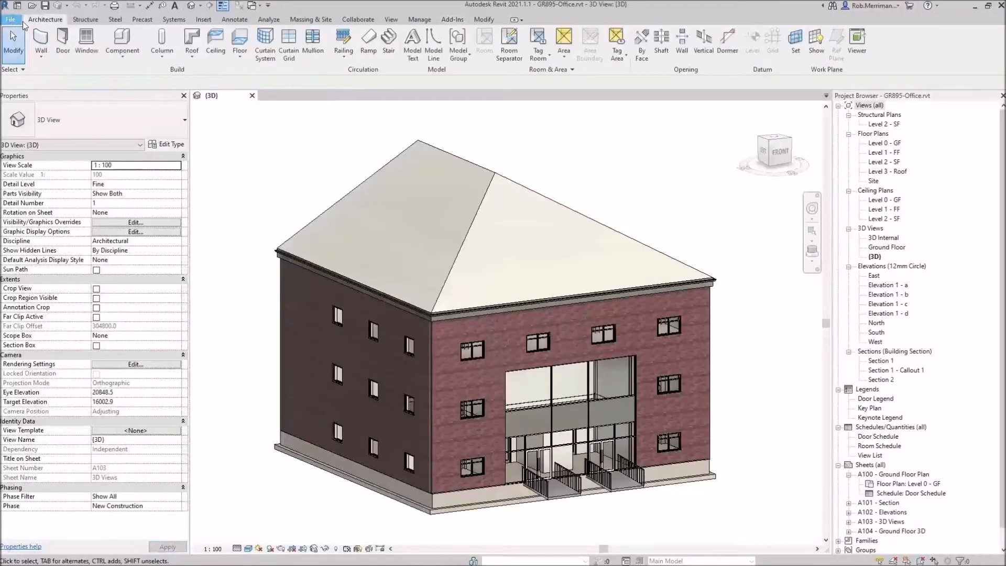
Create a new project from the Graitec Steelwork template
left_click(12, 21)
mouse_move(33, 68)
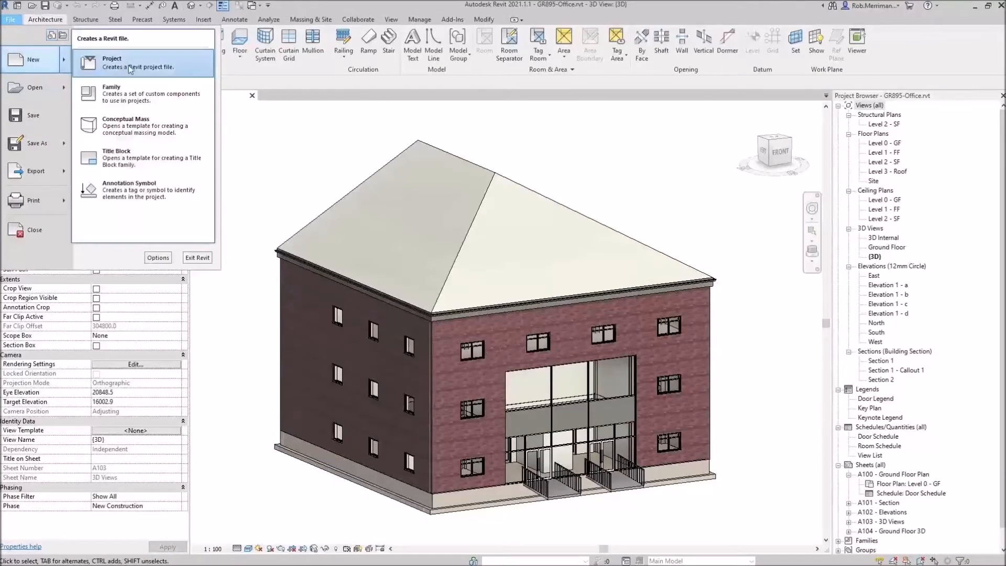
left_click(133, 71)
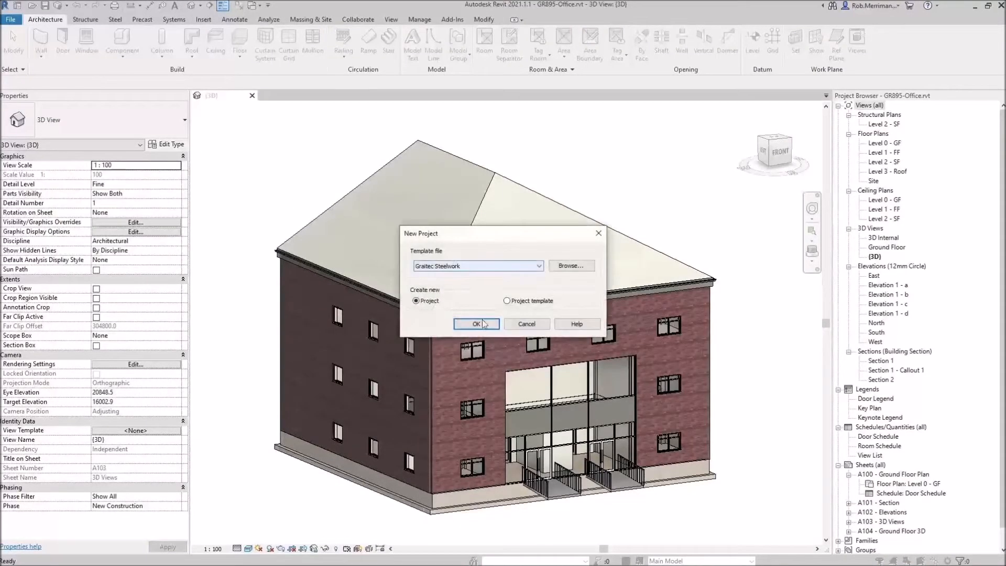
left_click(482, 322)
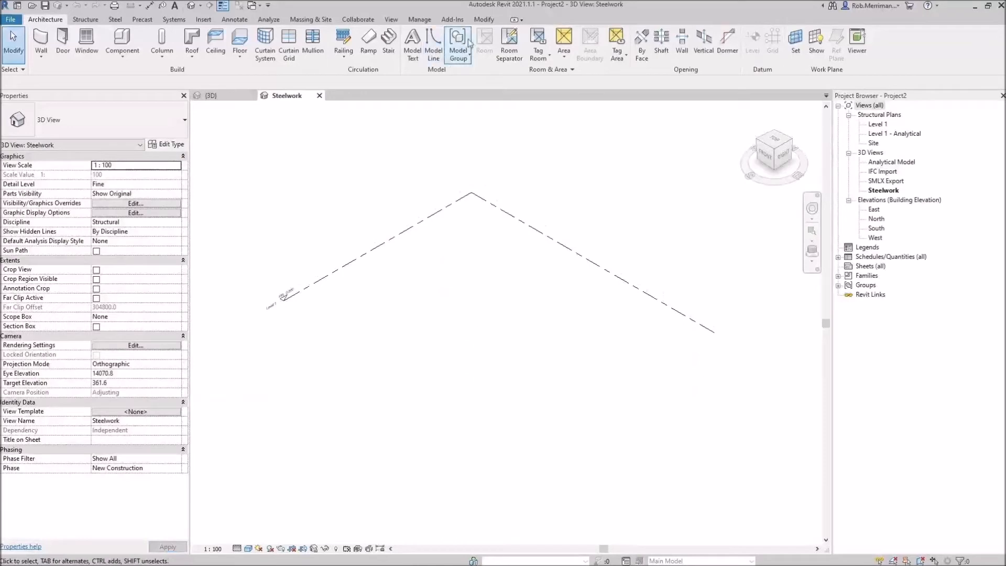
Import Mezzanine & Staircase.smlx from the Advance Steel & Revit folder, using the Advance import format with the UK library
left_click(452, 20)
left_click(62, 58)
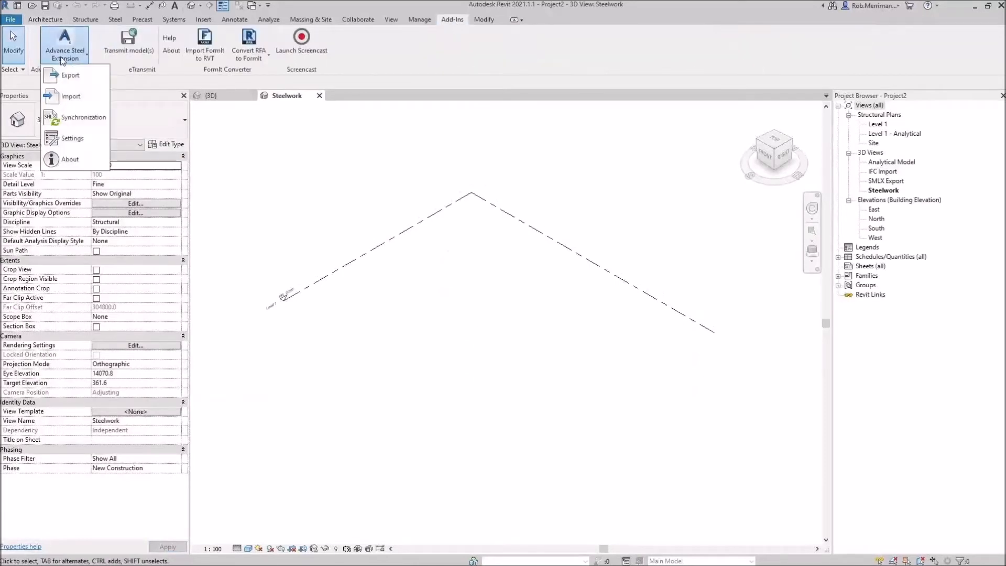
left_click(71, 96)
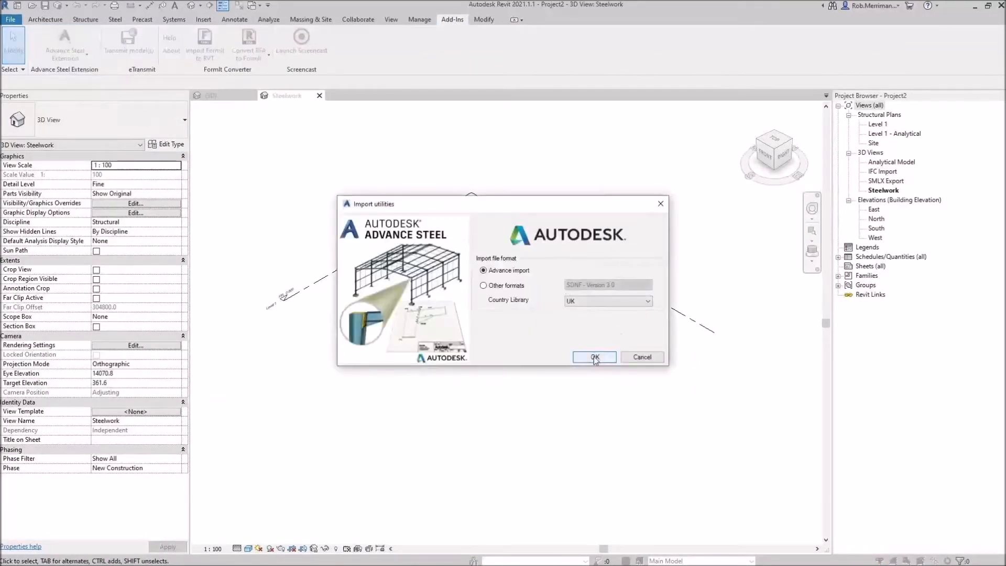
left_click(595, 358)
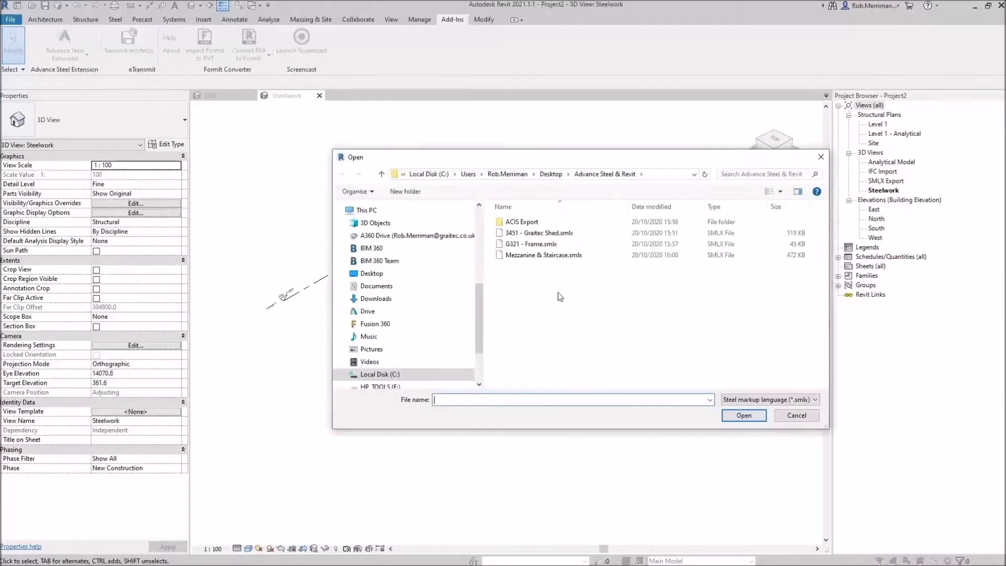
double_click(545, 255)
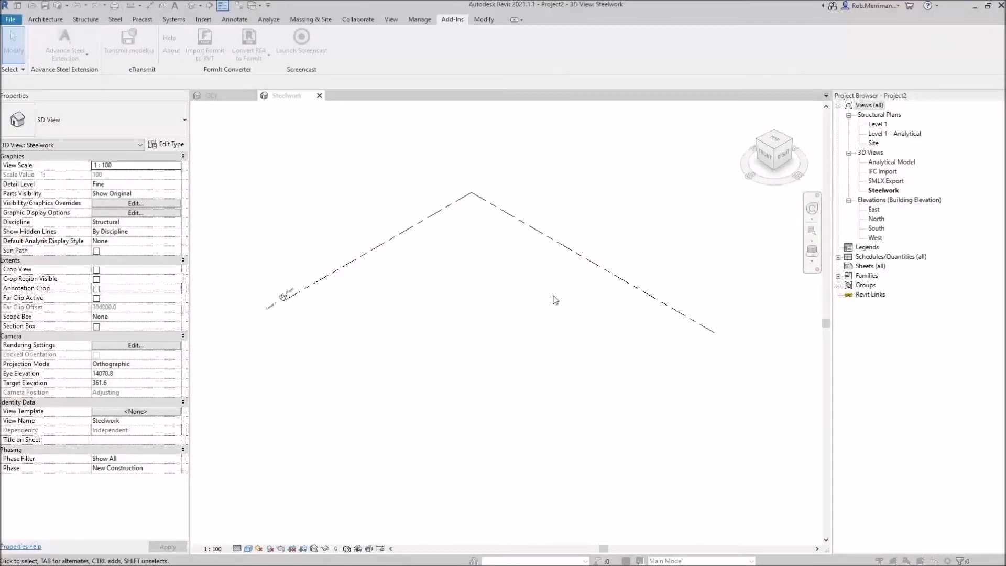
left_click_drag(275, 373, 561, 259)
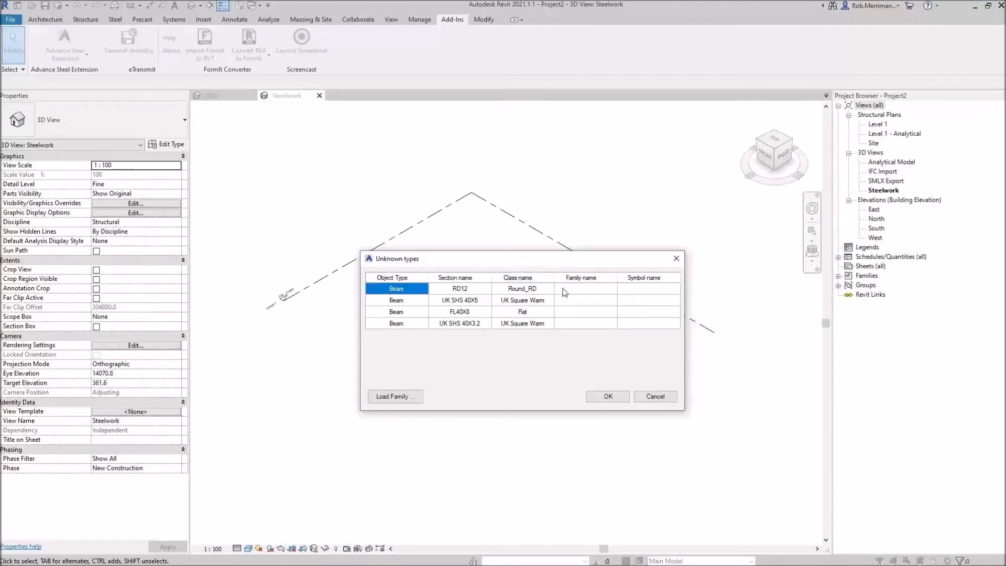
Map the unknown RD12 section to the Round Bars family with symbol RB 12
left_click(581, 289)
left_click(583, 290)
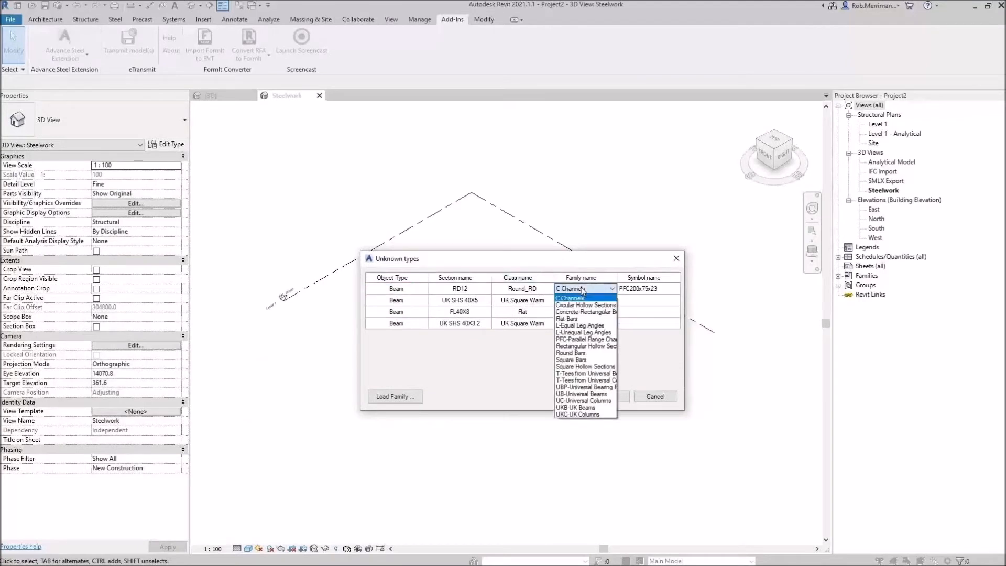
left_click(579, 352)
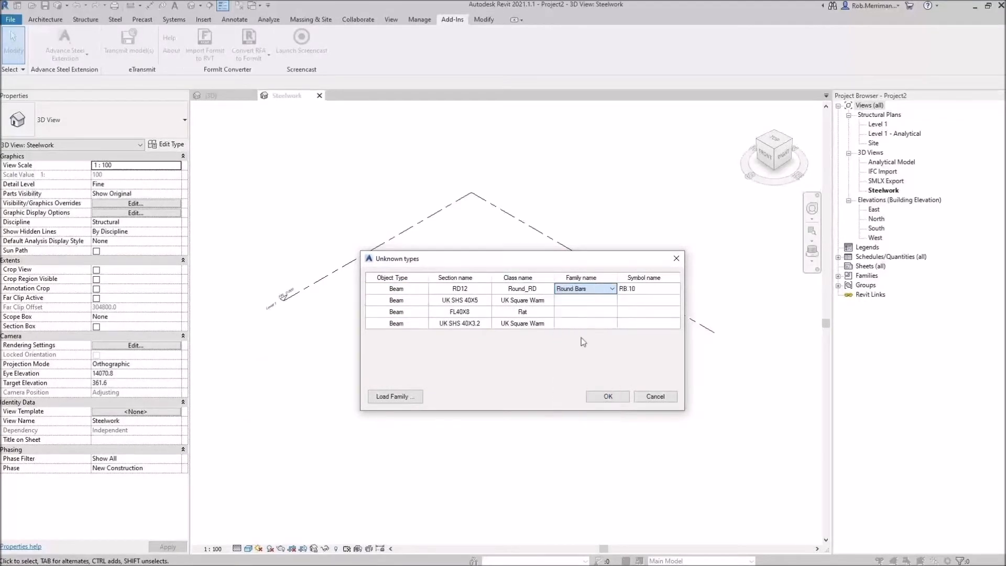
left_click(638, 291)
left_click(643, 289)
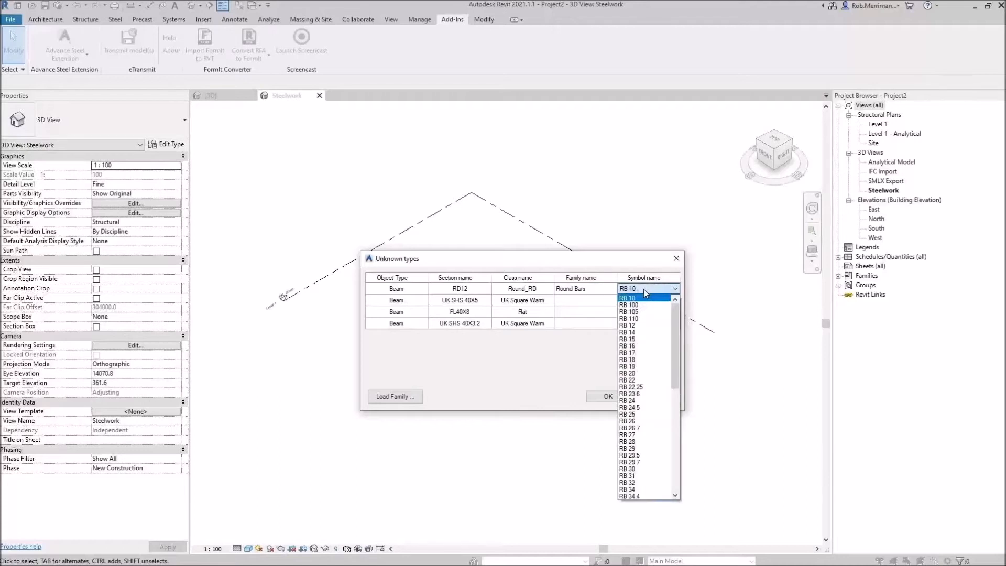
left_click(637, 326)
Map the unknown UK SHS 40X5 section to the Square Hollow Sections family with symbol SHS40x40x5
left_click(575, 304)
left_click(577, 303)
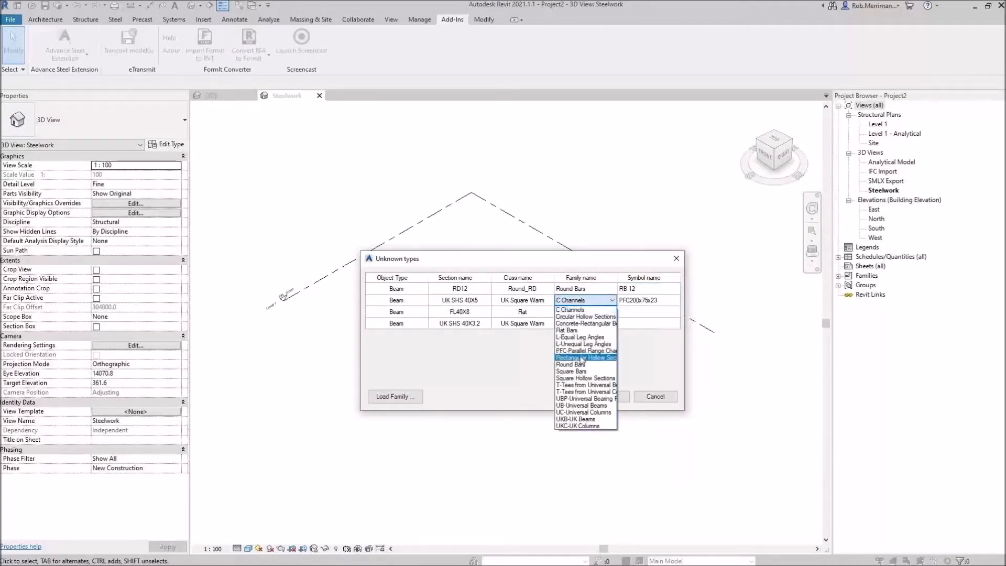
left_click(583, 378)
left_click(655, 300)
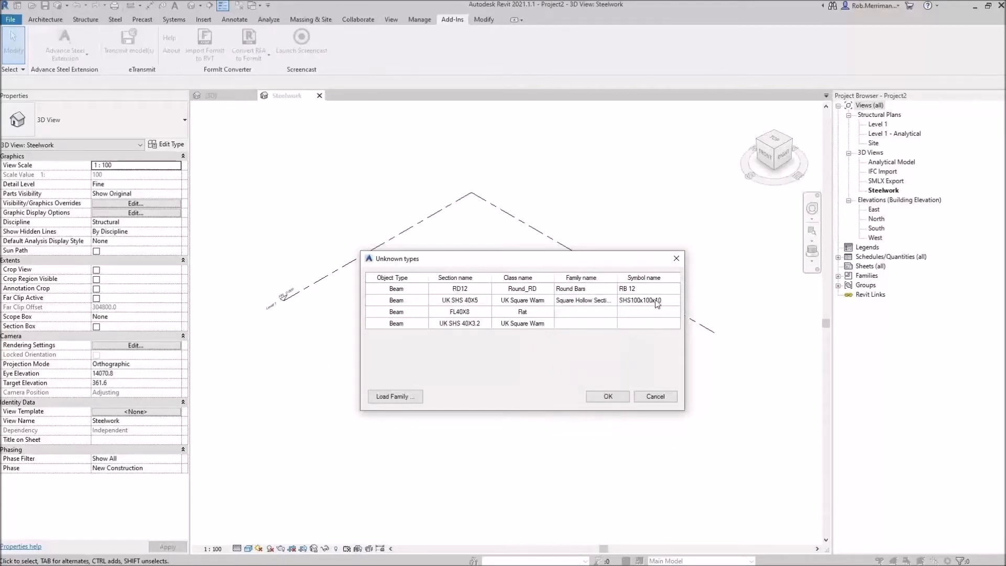
left_click(662, 300)
scroll(664, 386, "down", 20)
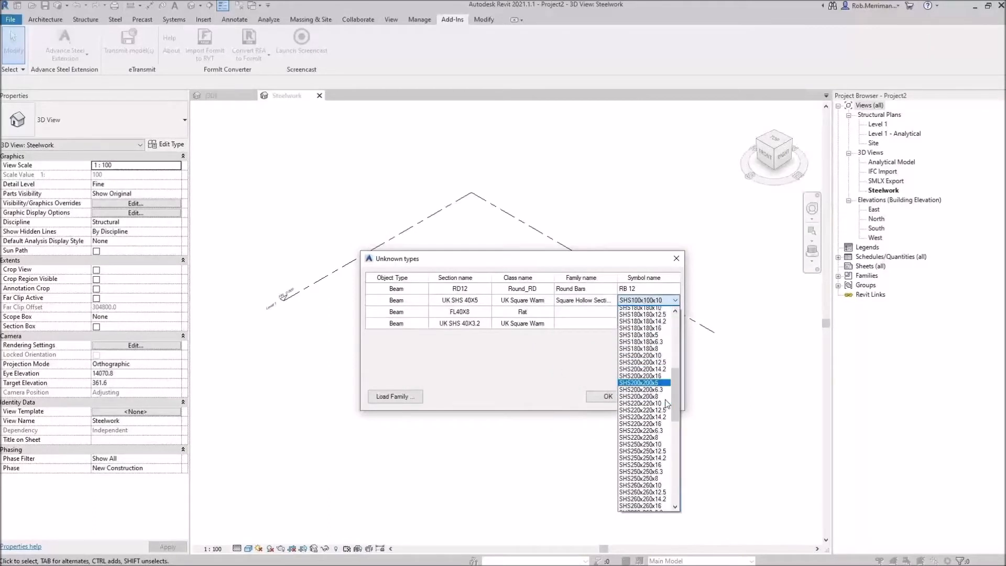
scroll(667, 394, "up", 1)
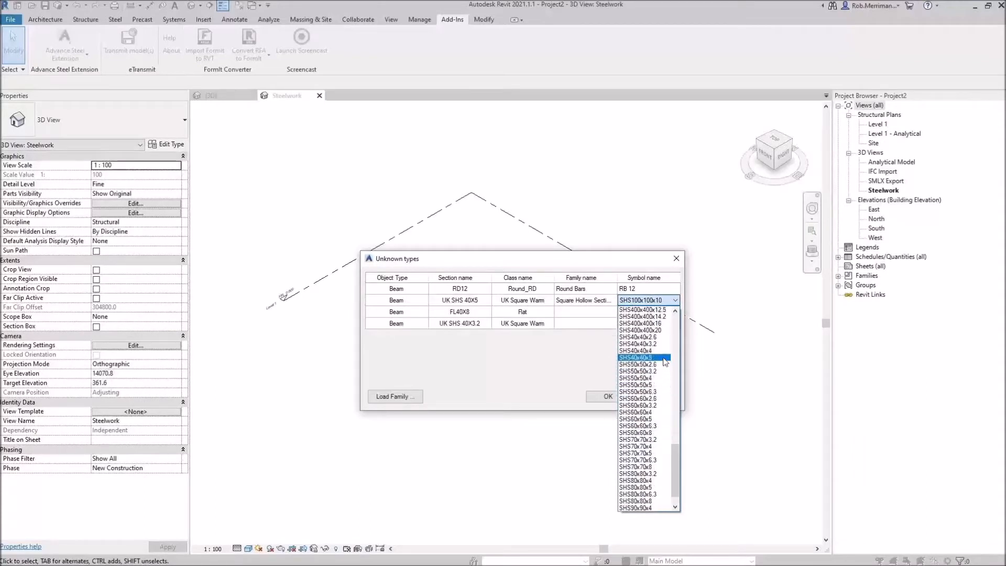
left_click(662, 358)
Map the unknown FL40X8 section to the Flat Bars family with symbol FL 8x40
left_click(585, 317)
left_click(599, 314)
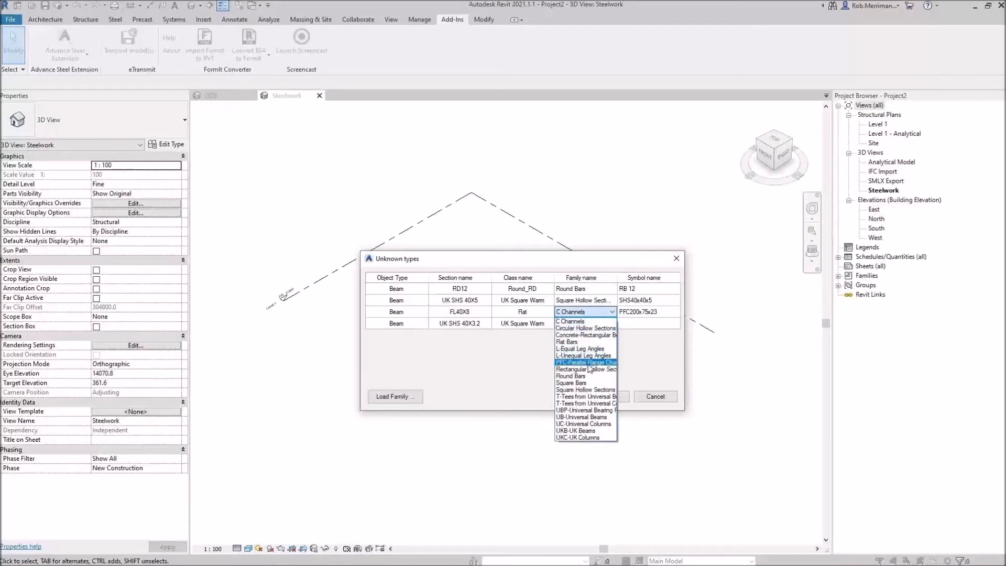
left_click(584, 342)
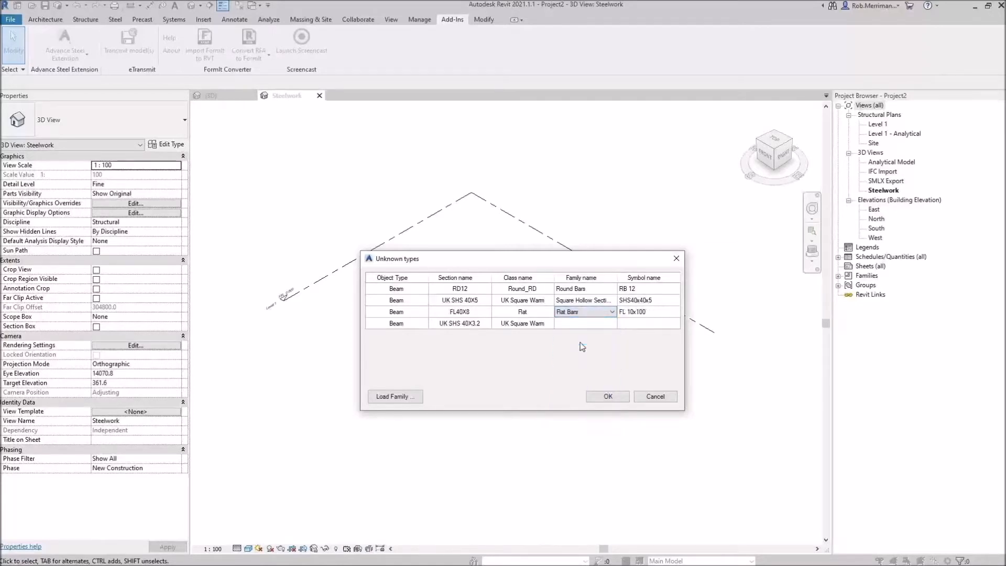
left_click(645, 315)
left_click(648, 311)
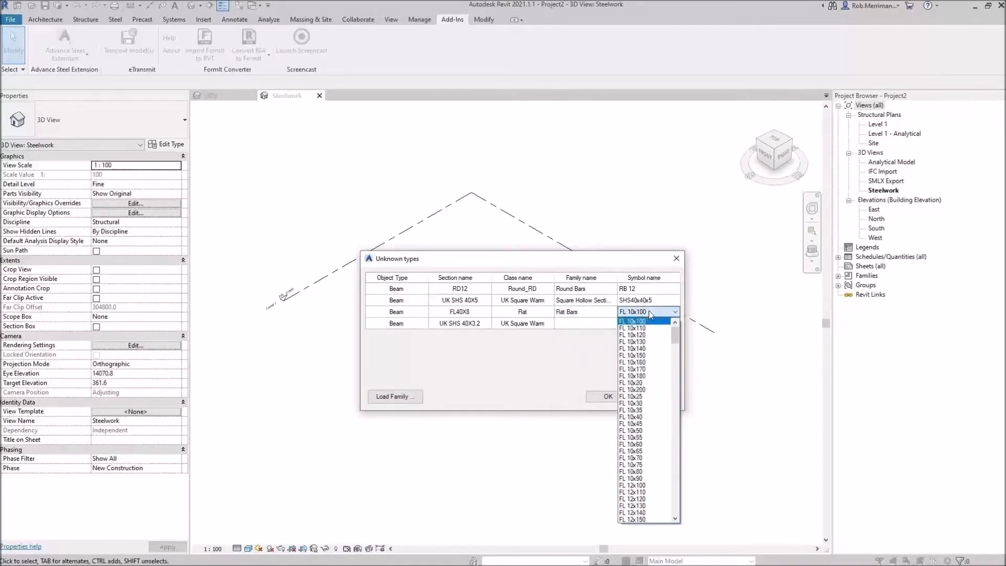
left_click_drag(674, 339, 678, 507)
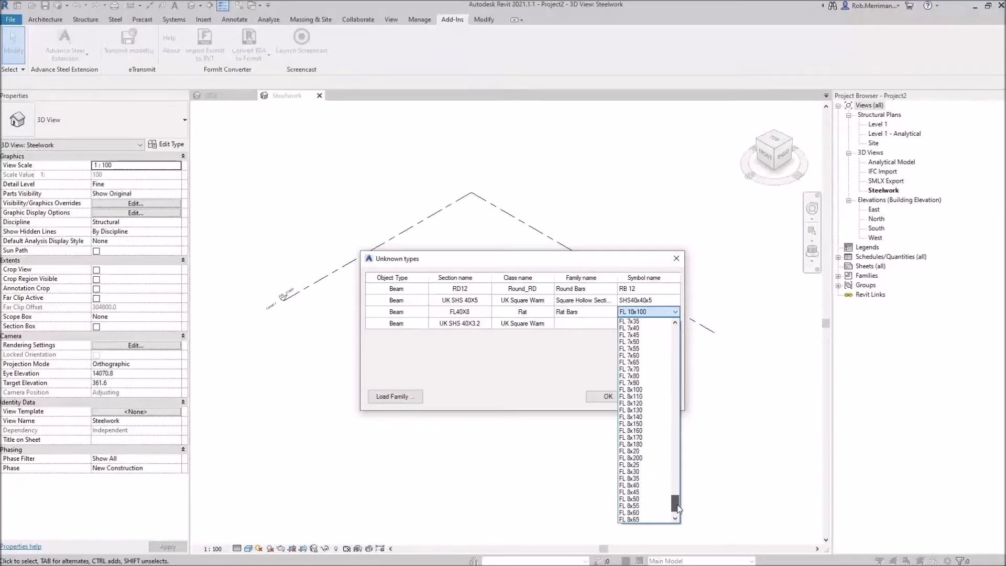
left_click(650, 485)
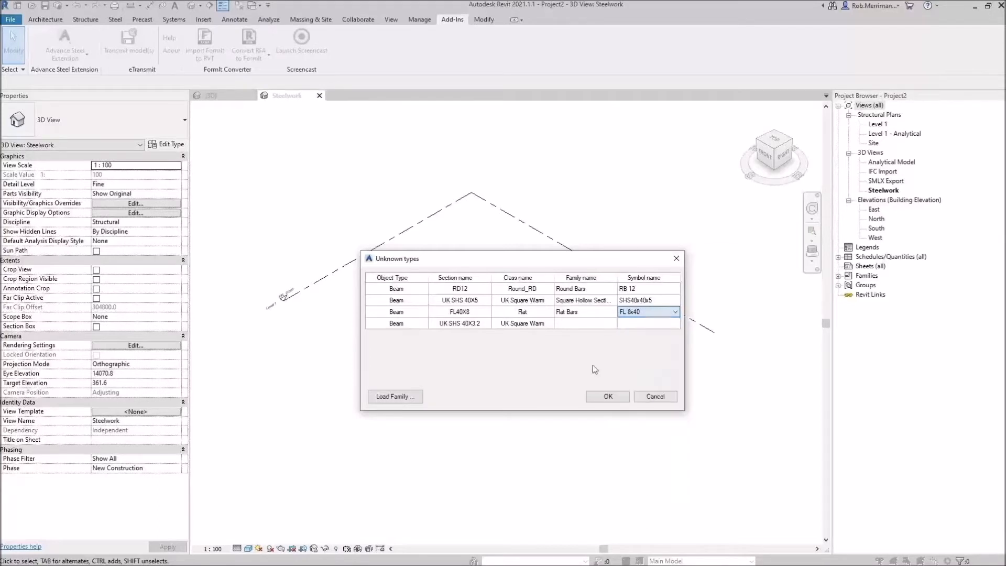
Map UK SHS 40X3.2 to Square Hollow Sections with symbol SHS40x40x3.2, and complete the import, accepting the warnings
left_click(596, 325)
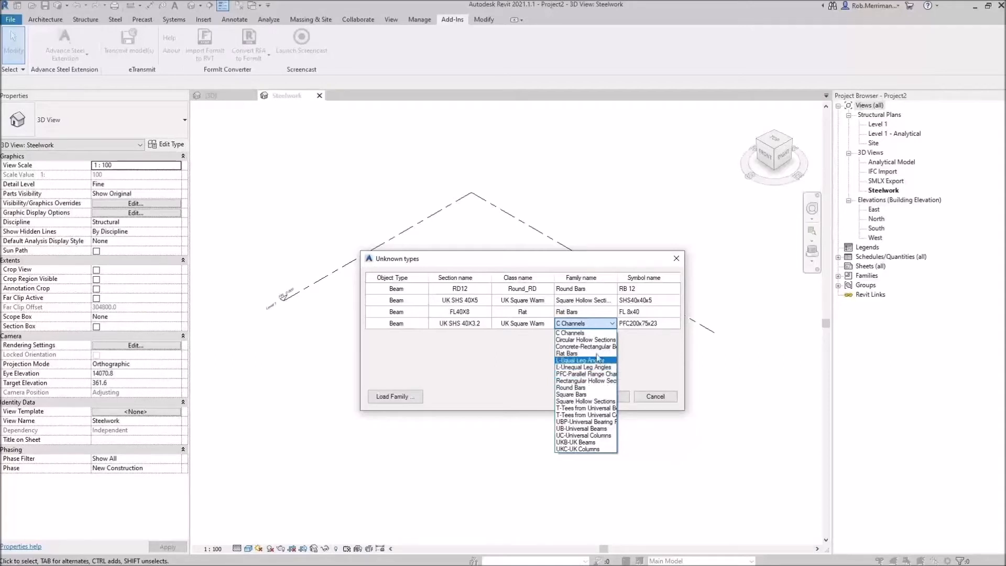
left_click(597, 402)
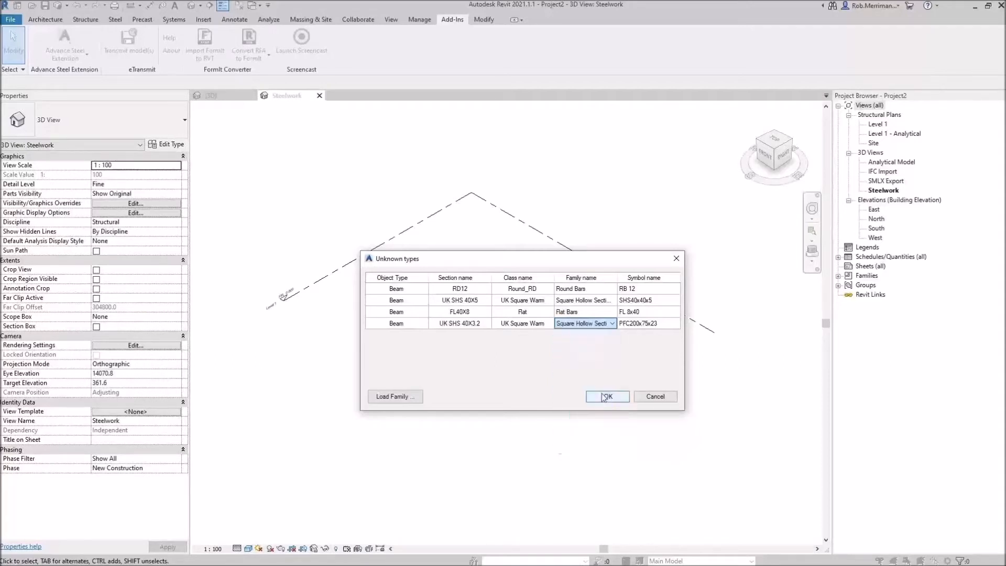
left_click(652, 324)
left_click_drag(675, 362, 676, 498)
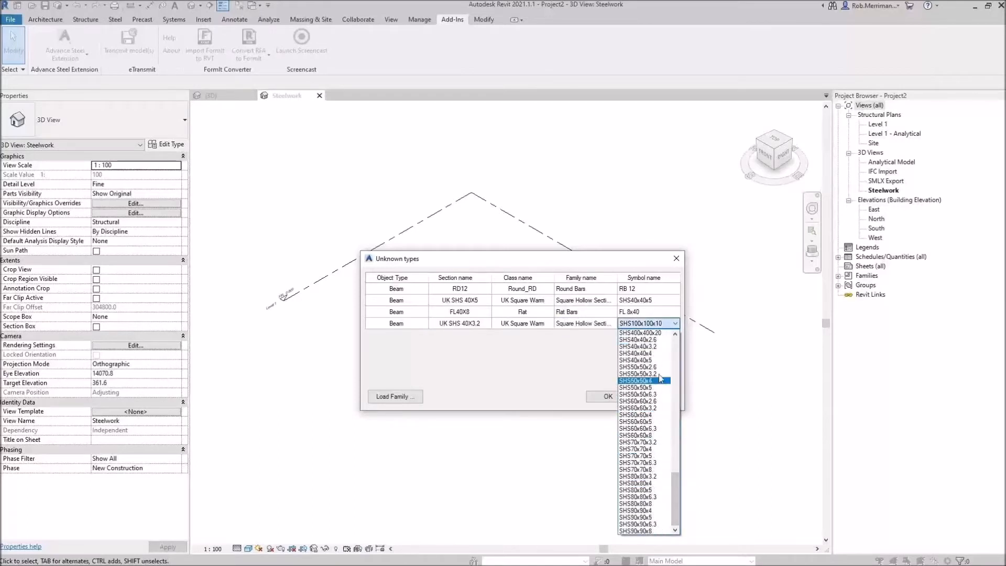
left_click(663, 346)
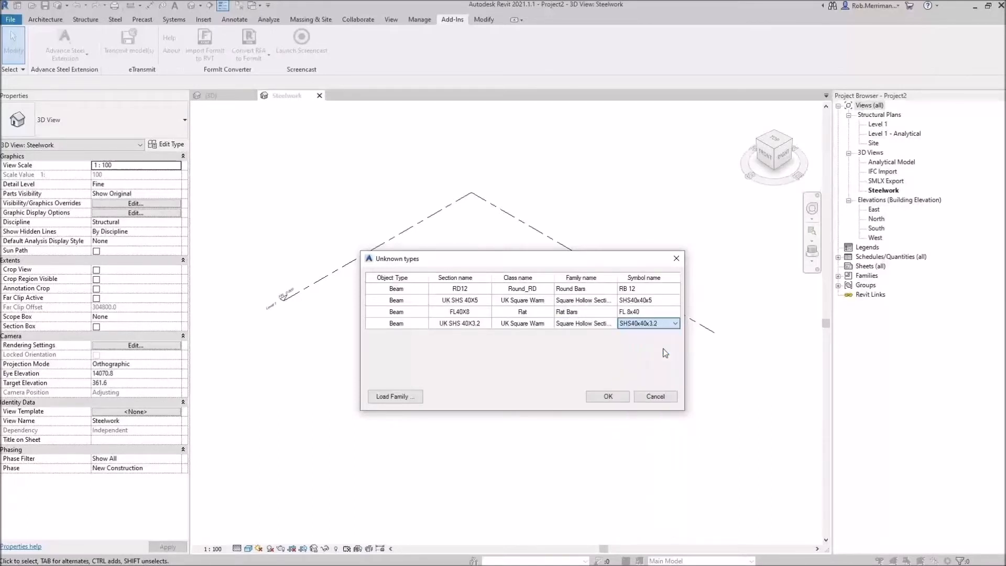
left_click(608, 397)
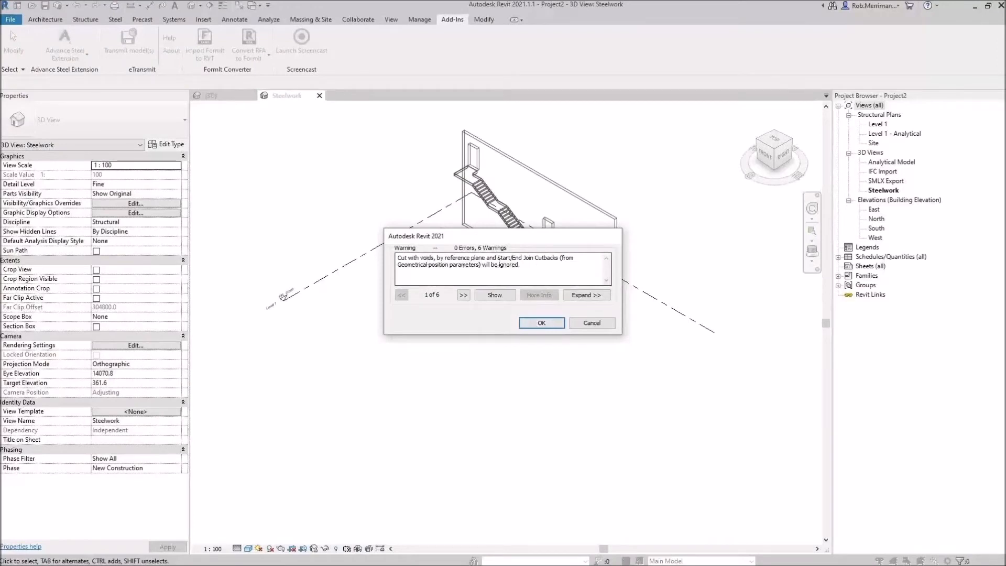
left_click(540, 323)
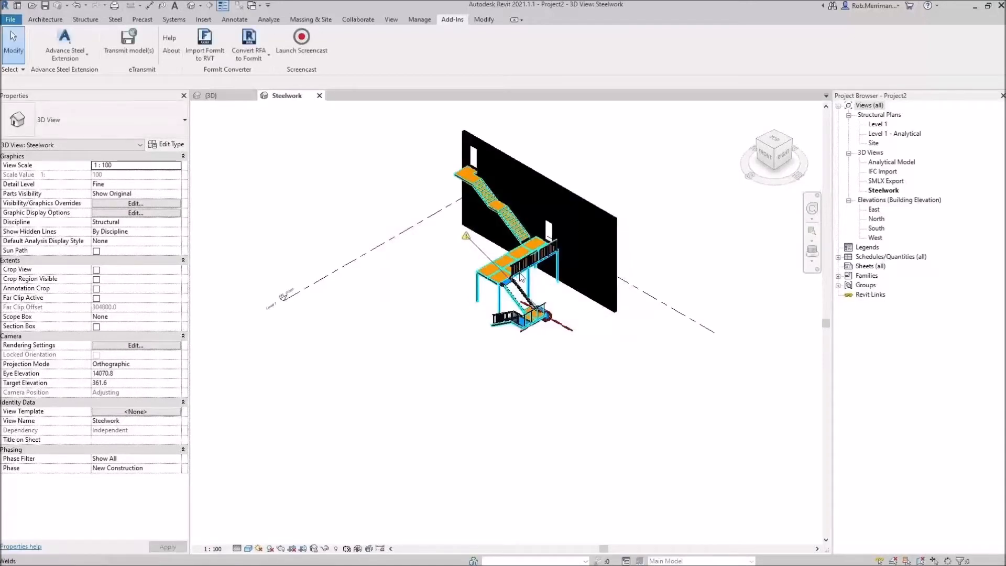
Check whether any background calculations are still running for the imported model
scroll(535, 275, "up", 3)
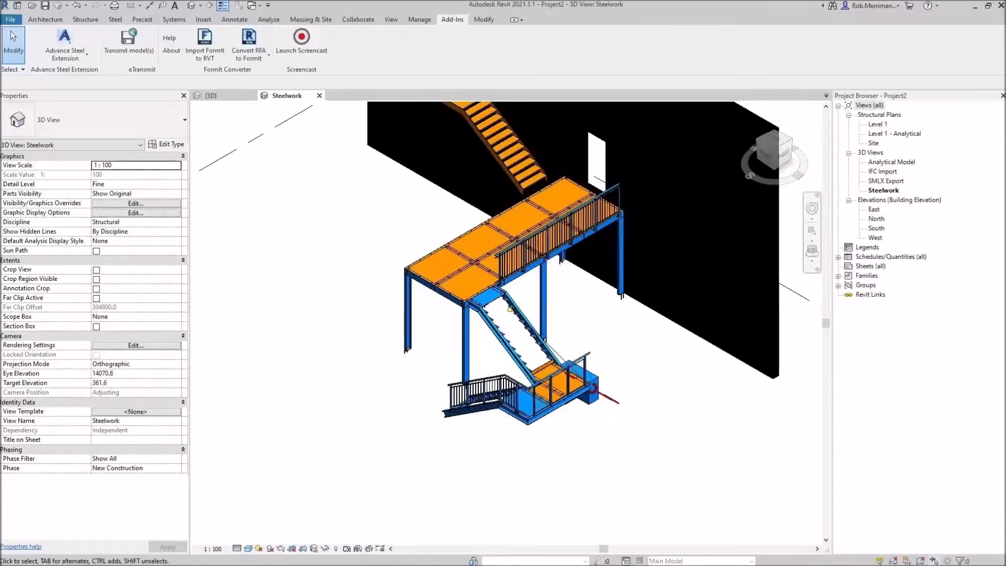
left_click(947, 561)
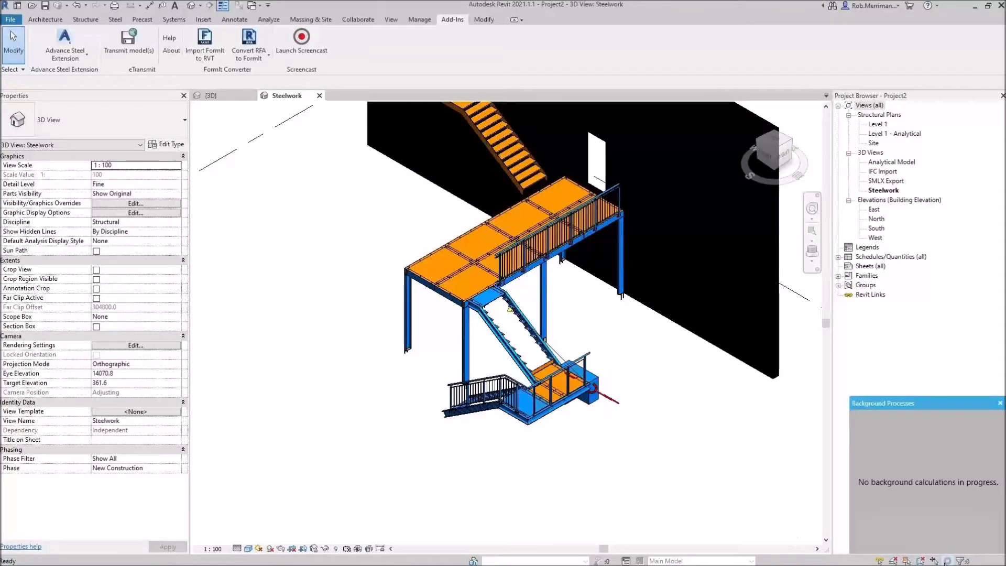
left_click(1000, 403)
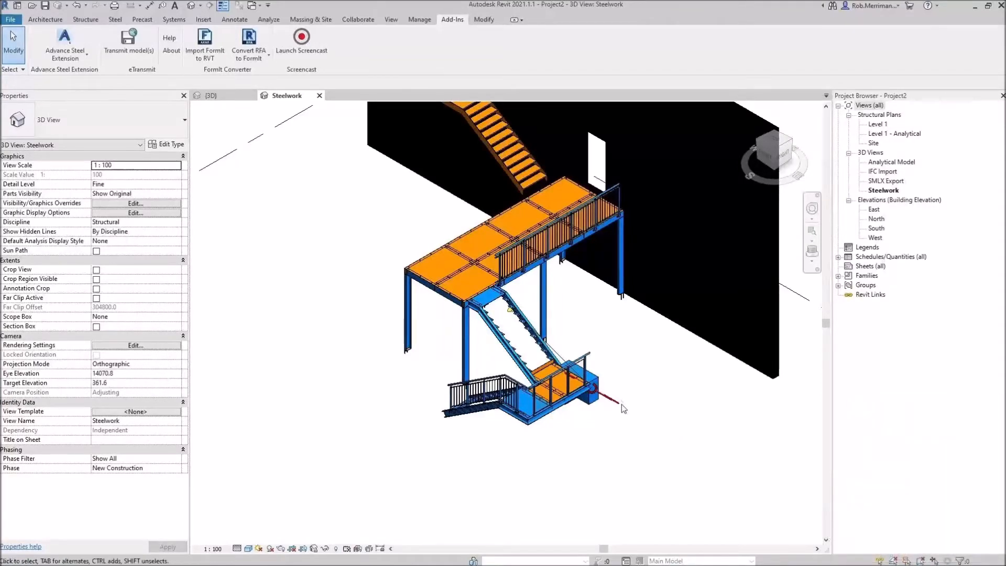
Examine the rectangular concrete beam and the mitre sub-connection at the edge of the lower stair landing
scroll(613, 387, "up", 4)
middle_click_drag(609, 379, 537, 334, "shift")
scroll(517, 451, "up", 4)
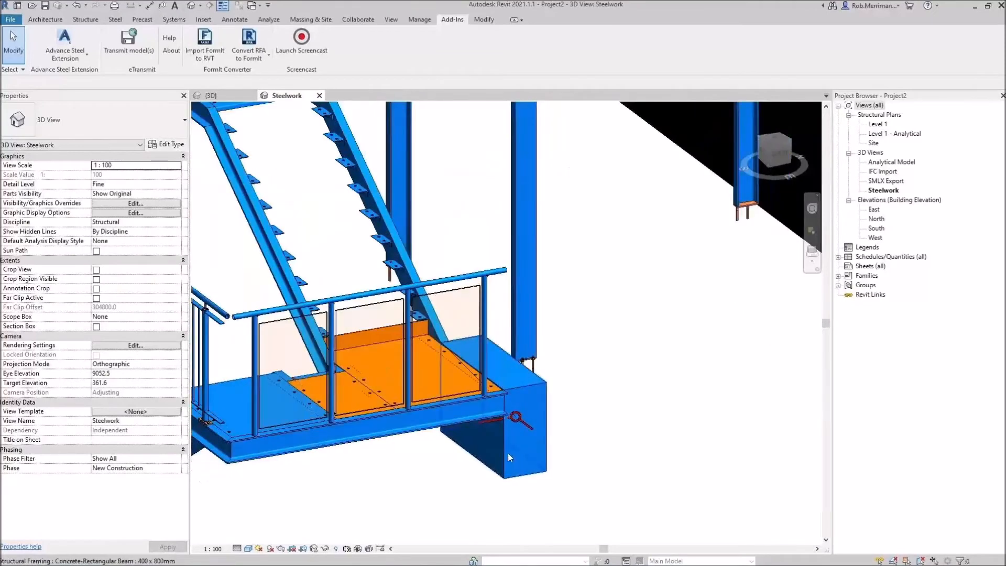
left_click(505, 454)
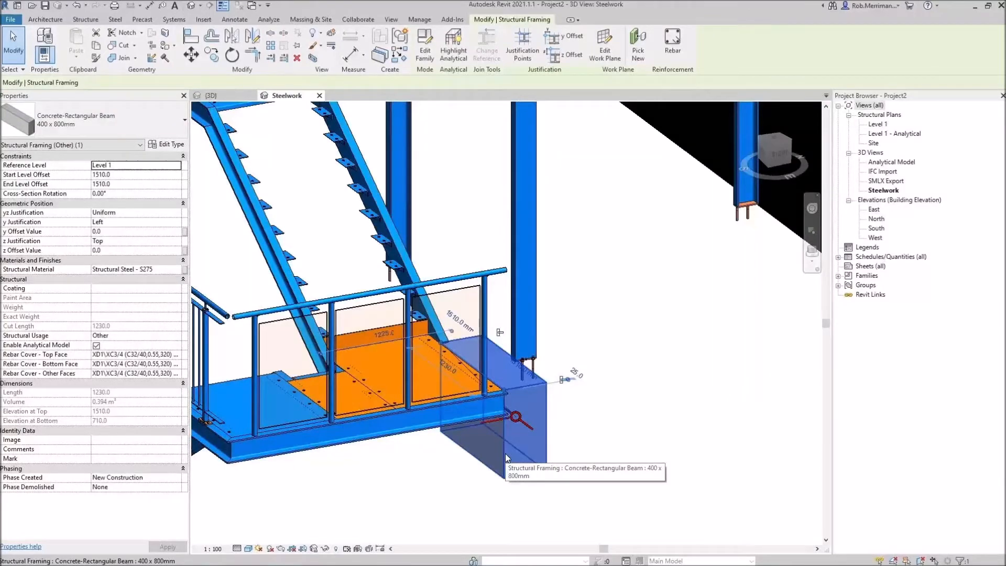
key("Escape")
left_click(526, 426)
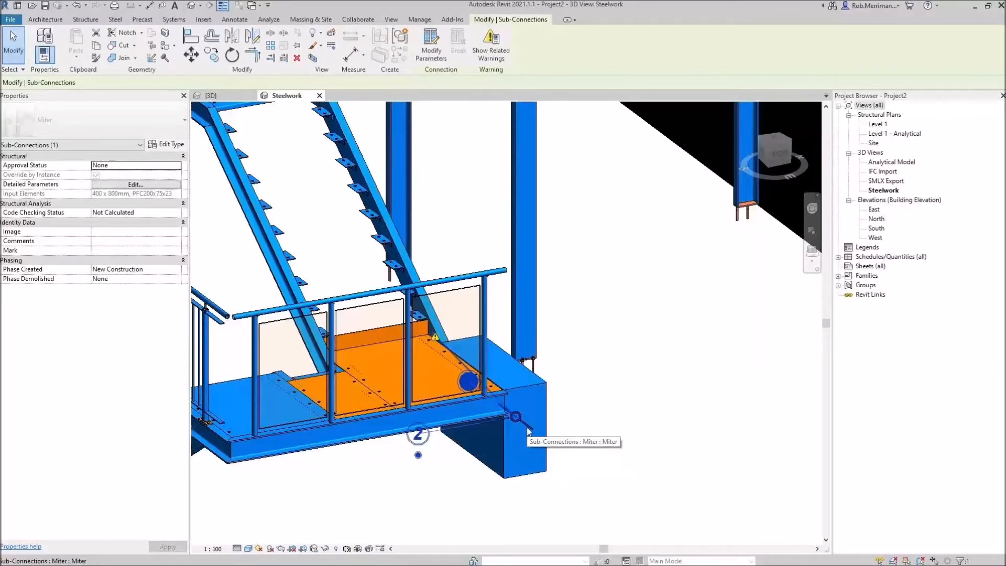
key("Escape")
scroll(458, 347, "up", 4)
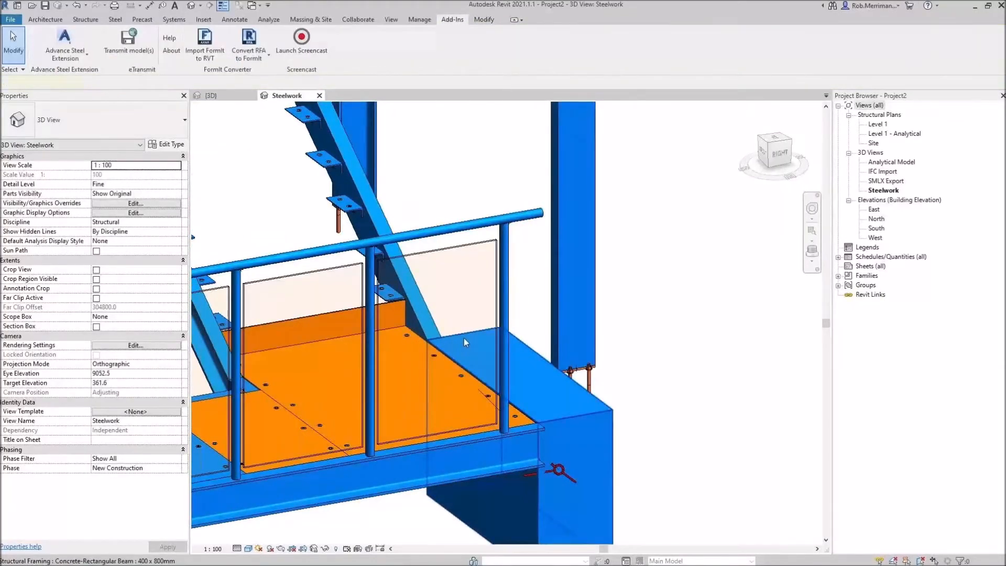
left_click(464, 338)
middle_click_drag(647, 378, 734, 367, "shift")
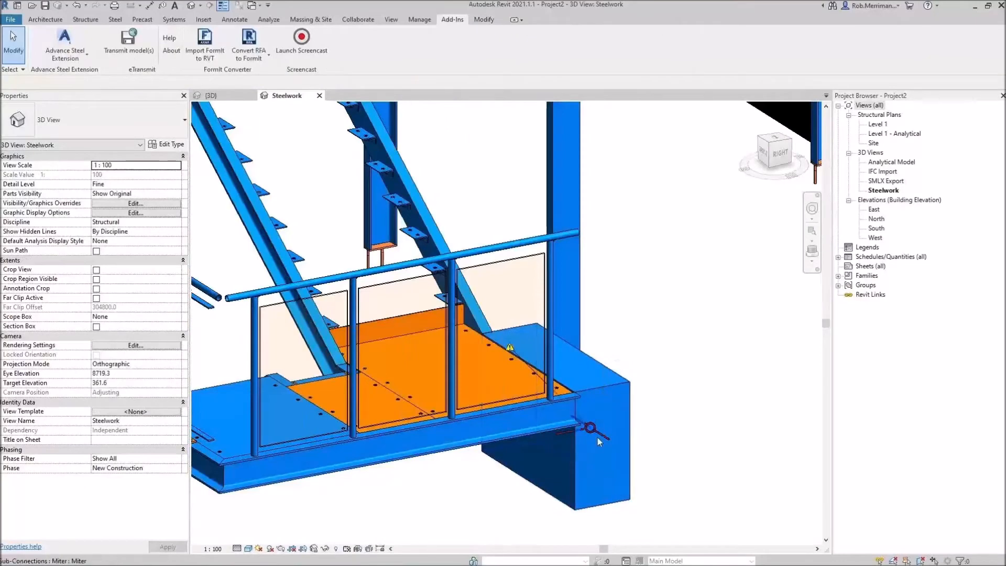
left_click(615, 384)
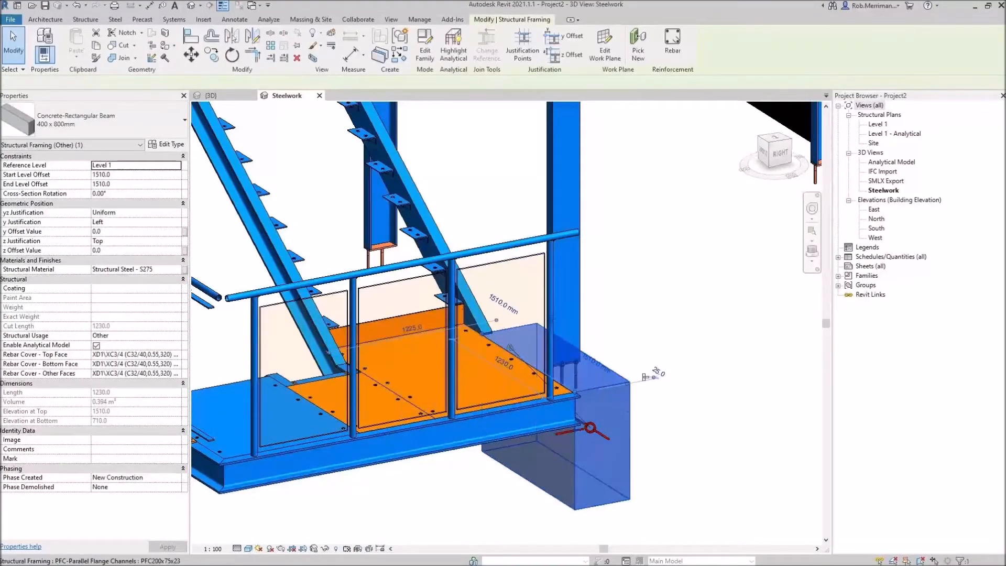
key("Escape")
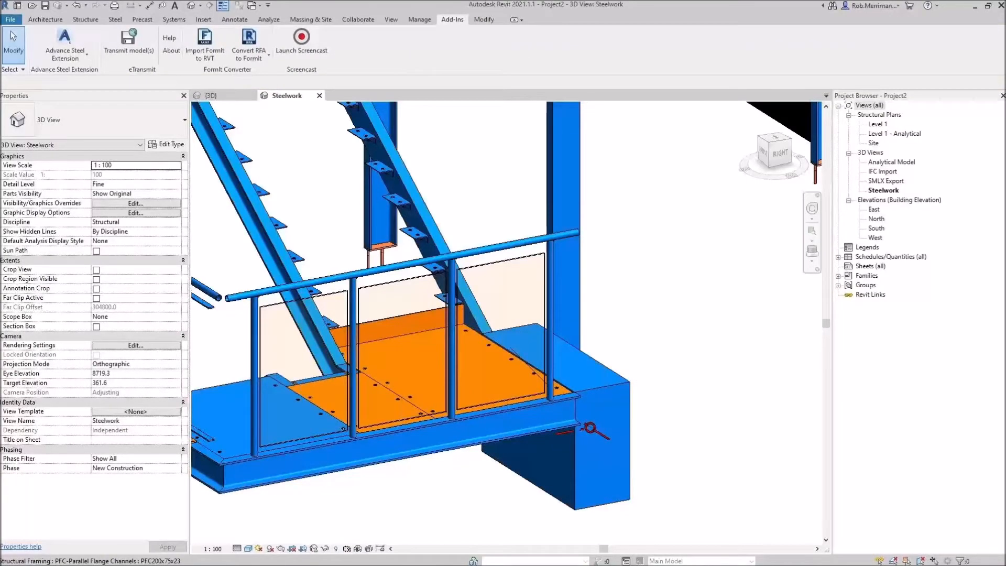
Switch to Advance Steel and open the properties of the channel beam along the lower stair landing
key("alt+Tab")
scroll(690, 376, "up", 8)
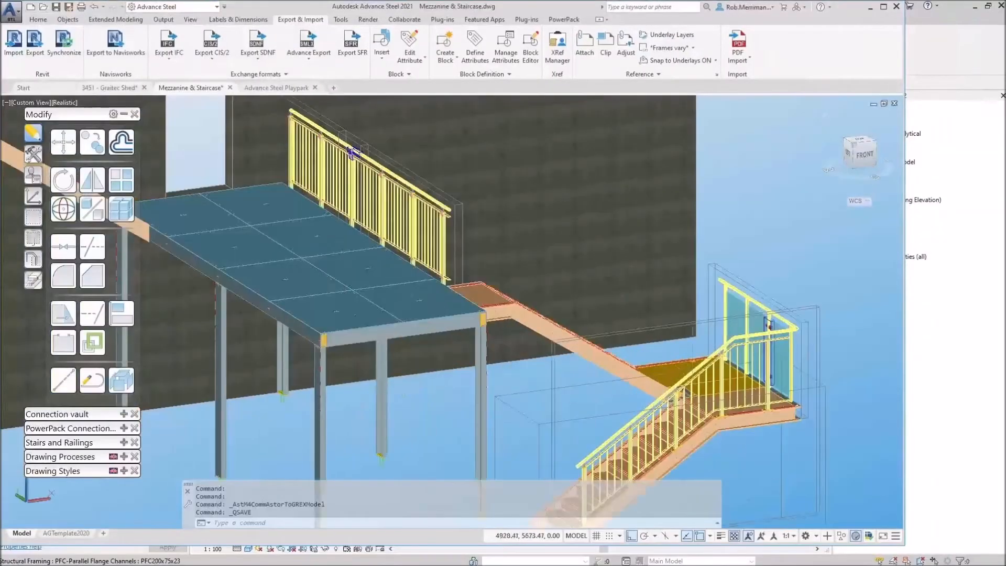
double_click(694, 358)
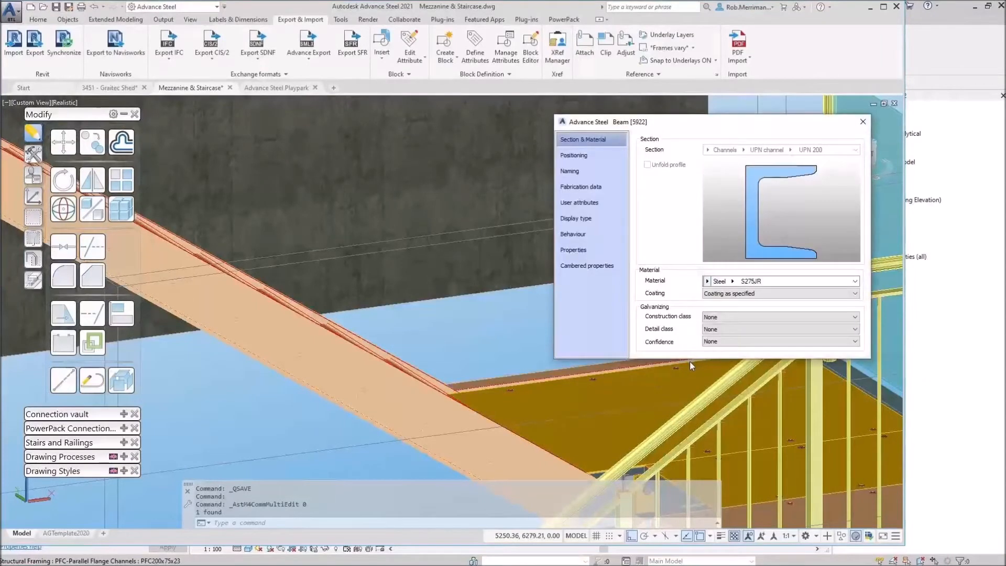
Compare the section properties of the neighbouring channel beams around the lower stair landing
key("Escape")
scroll(690, 361, "down", 8)
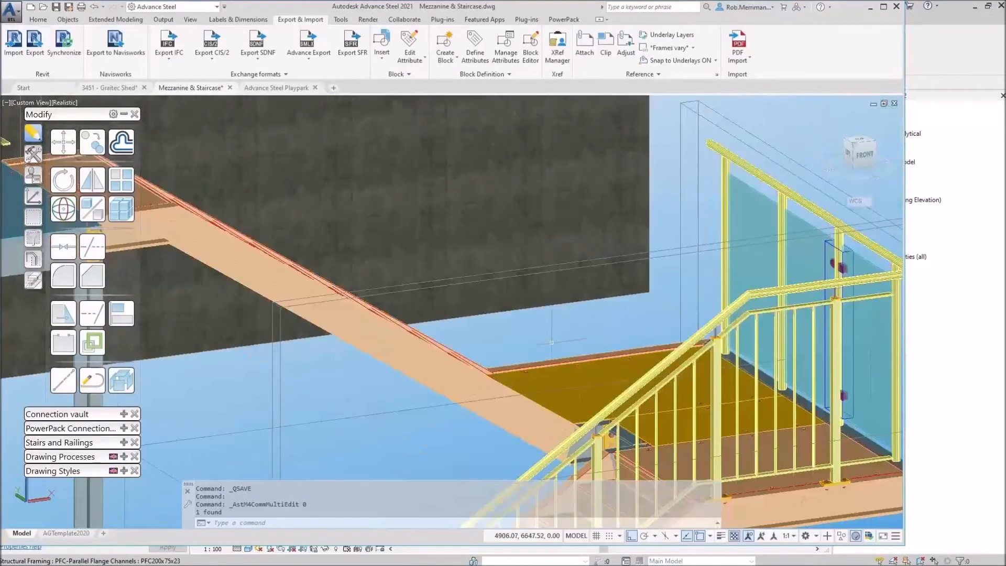
double_click(663, 452)
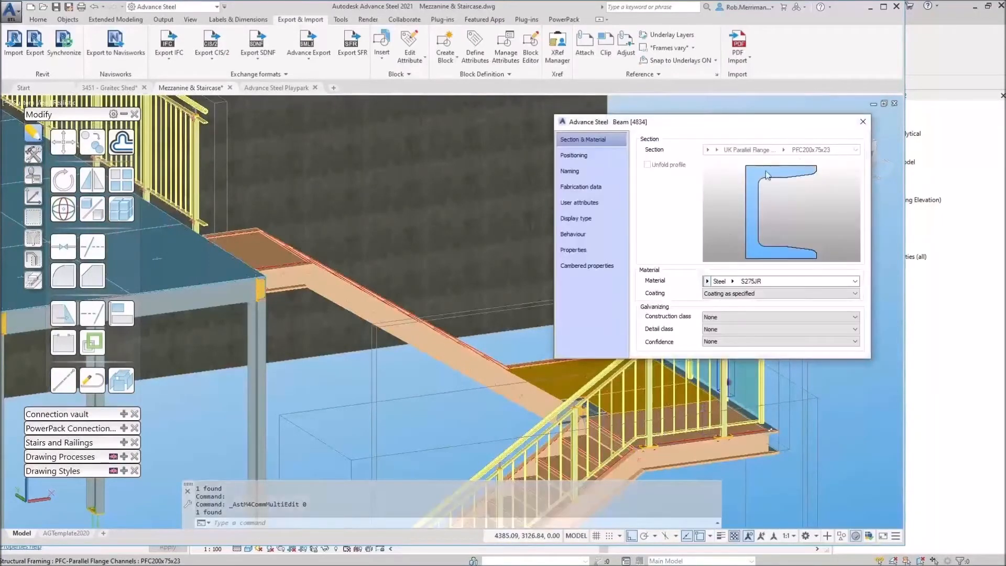
key("Escape")
scroll(764, 176, "up", 6)
double_click(569, 378)
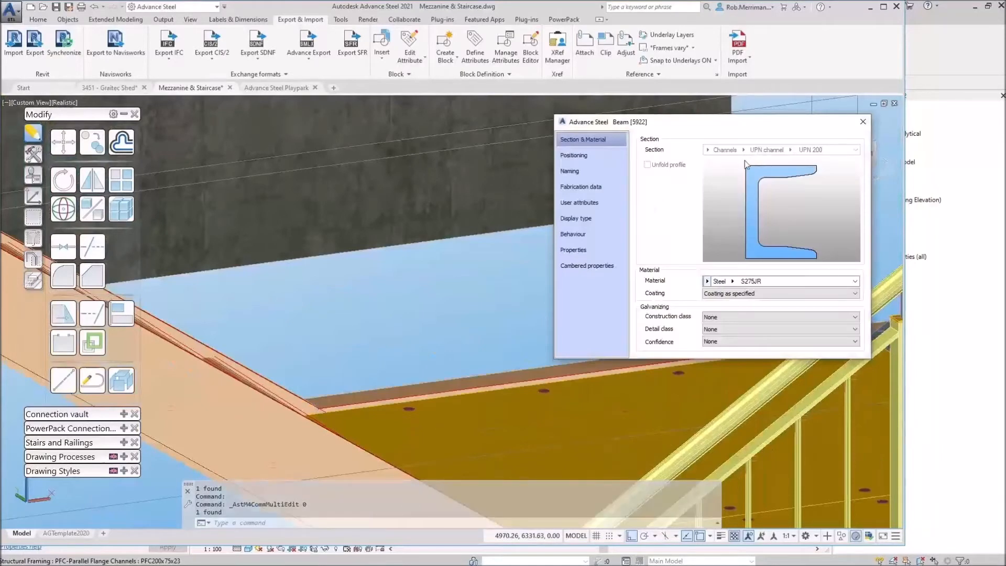
key("Escape")
Switch to Revit and review the type and properties of the rectangular concrete beam at the end of the stair landing
left_click(884, 6)
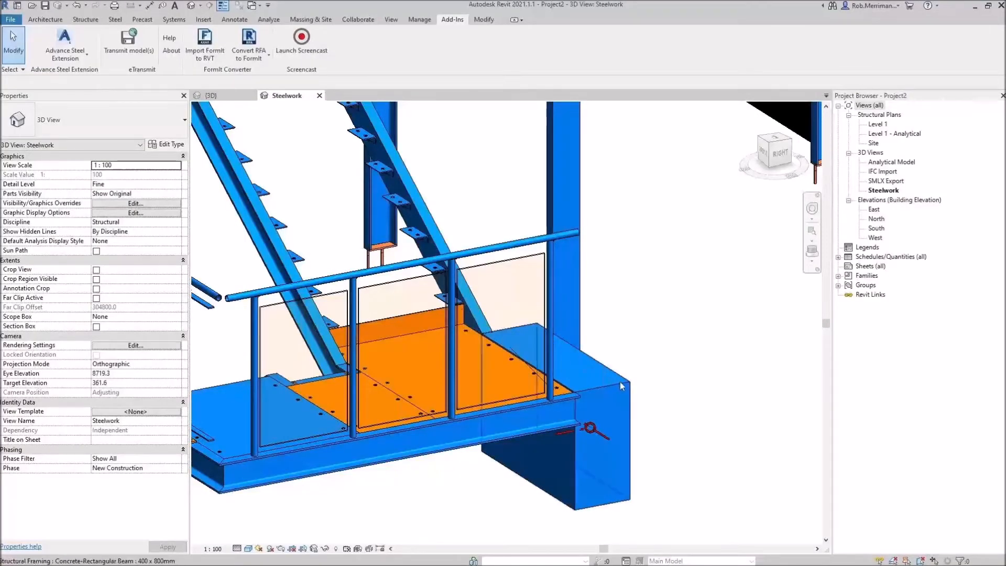
left_click(618, 381)
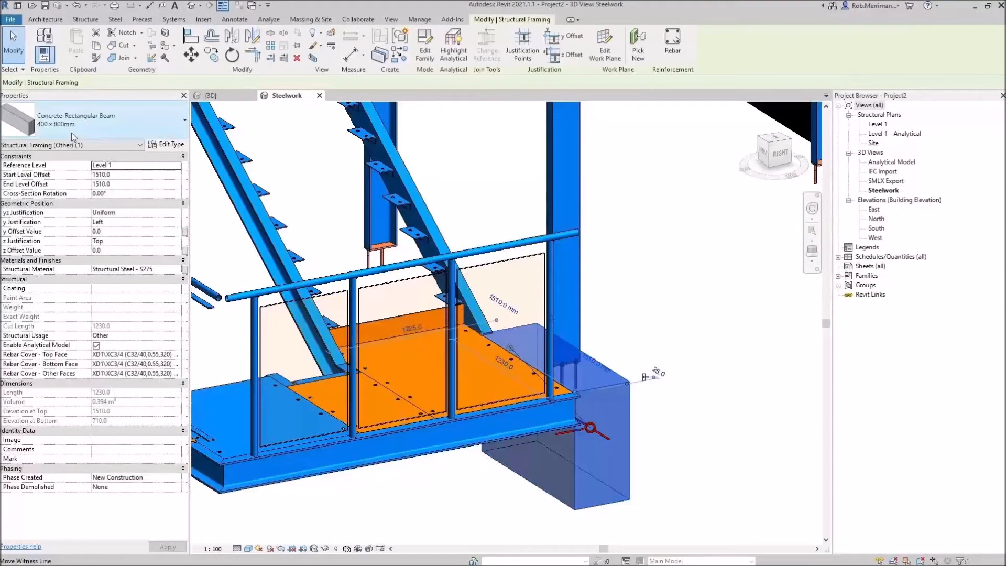
left_click(100, 128)
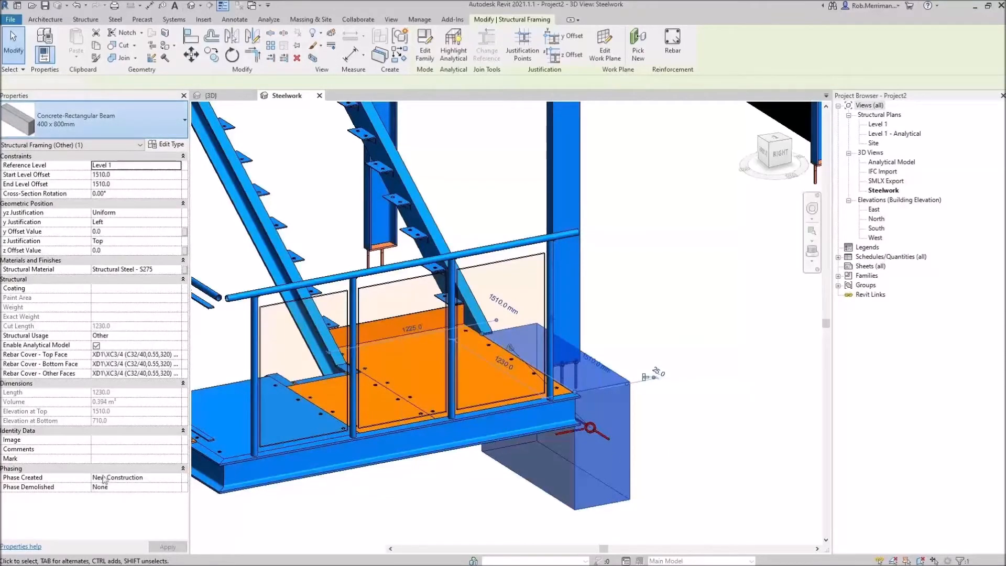
key("Escape")
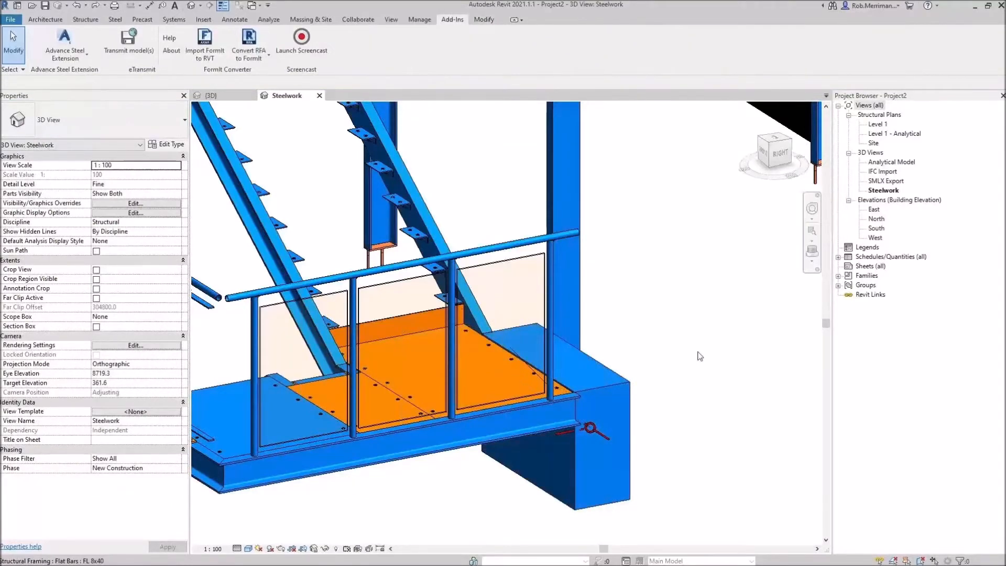
Delete the intermediate landing with its concrete beam, the railings, the upper flight's stringers and the lower stair flight
scroll(690, 353, "down", 2)
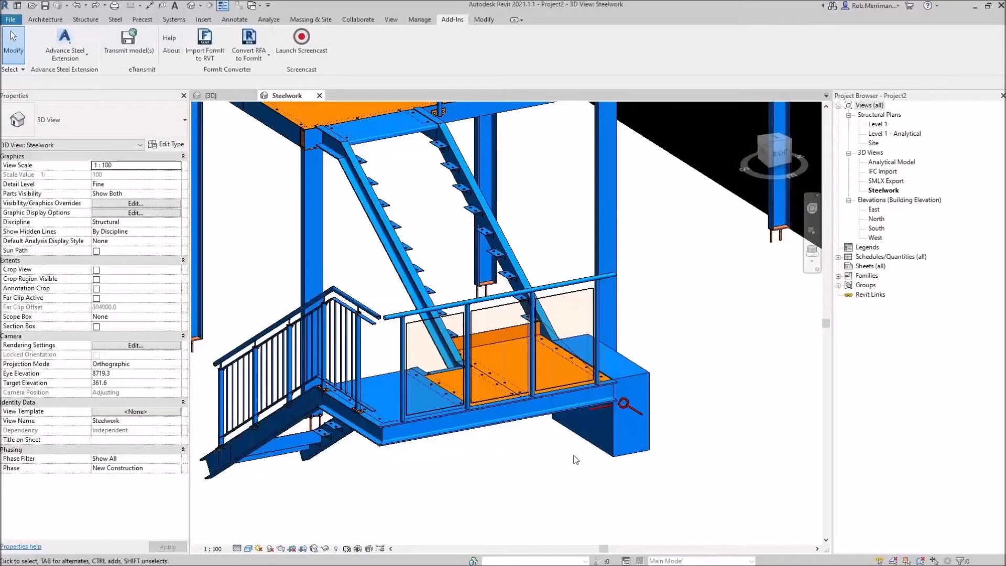
middle_click_drag(580, 461, 650, 446, "shift")
left_click_drag(753, 462, 513, 159)
left_click_drag(609, 450, 336, 306)
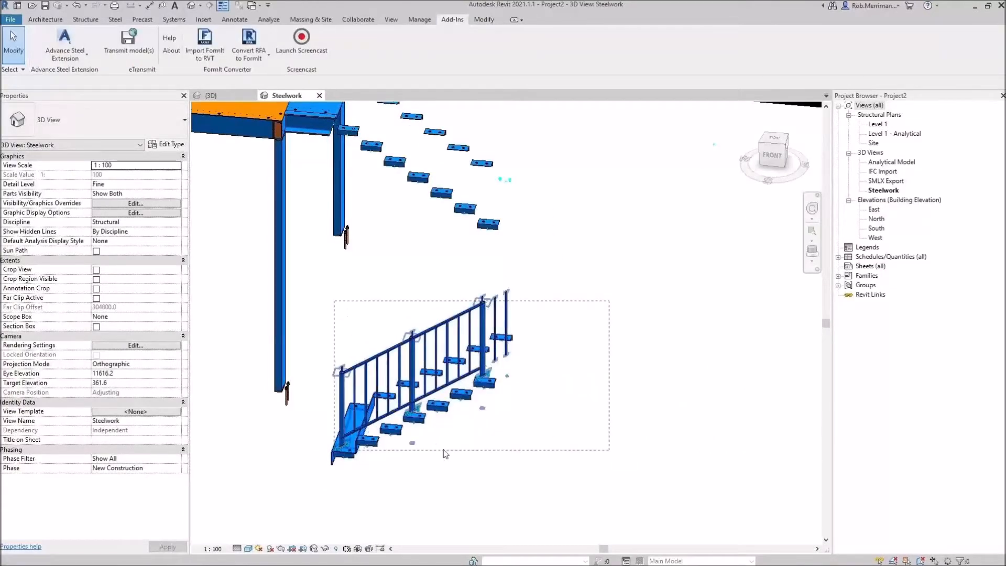
key("Delete")
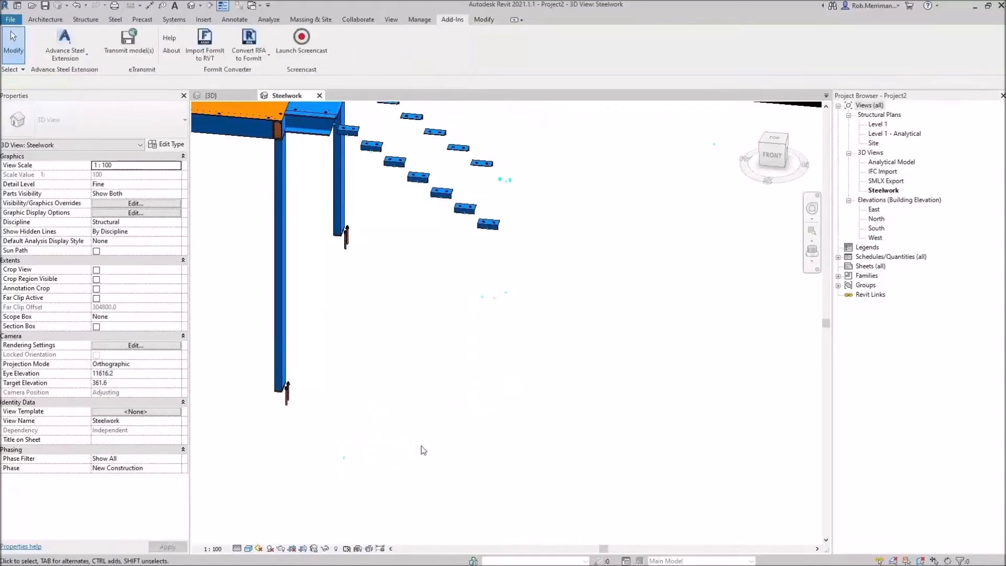
Delete the tread support angles of the upper stair flight together with their leftover bolts
scroll(507, 447, "down", 1)
scroll(399, 160, "up", 3)
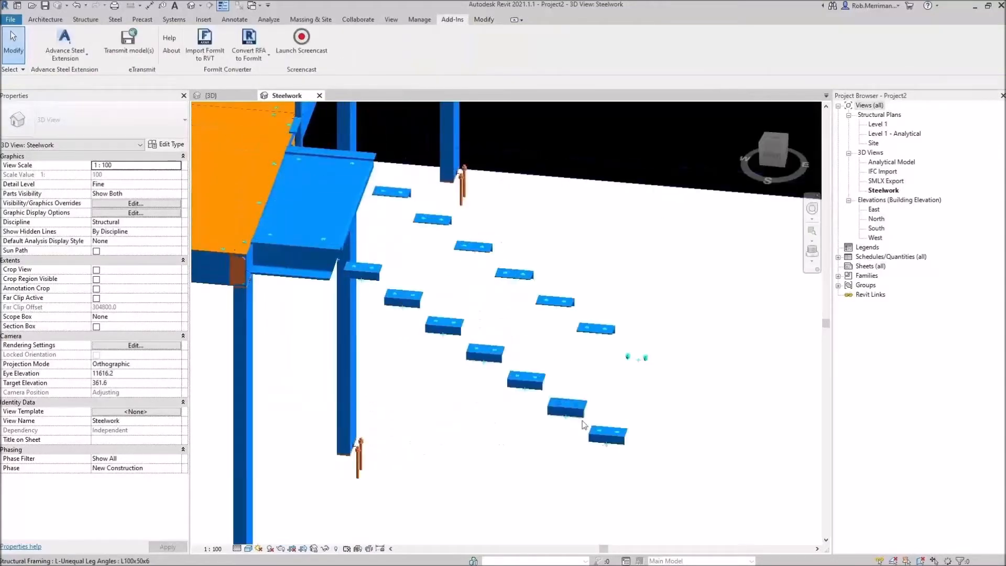
left_click_drag(657, 497, 426, 231)
key("Delete")
left_click_drag(451, 331, 330, 149)
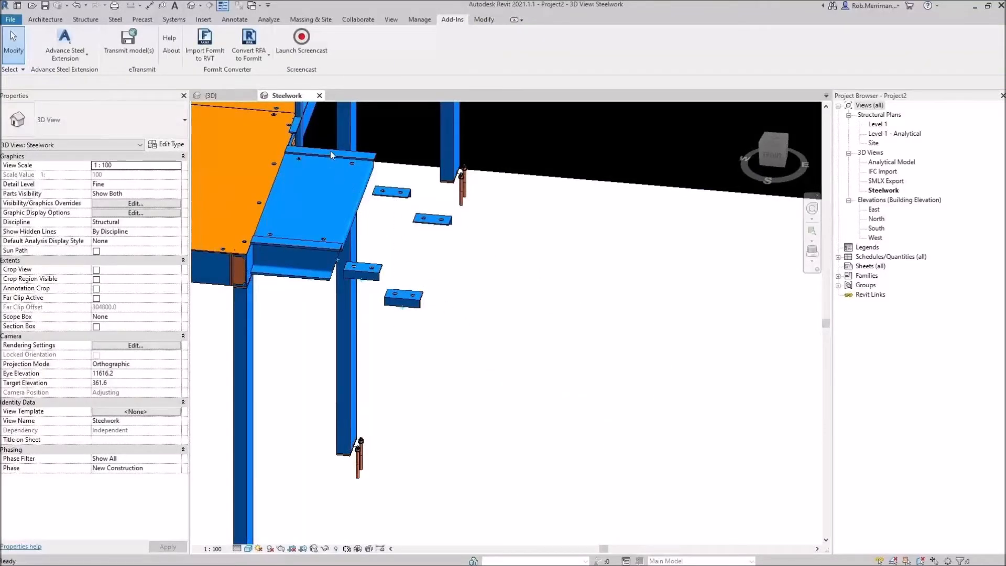
left_click(391, 194)
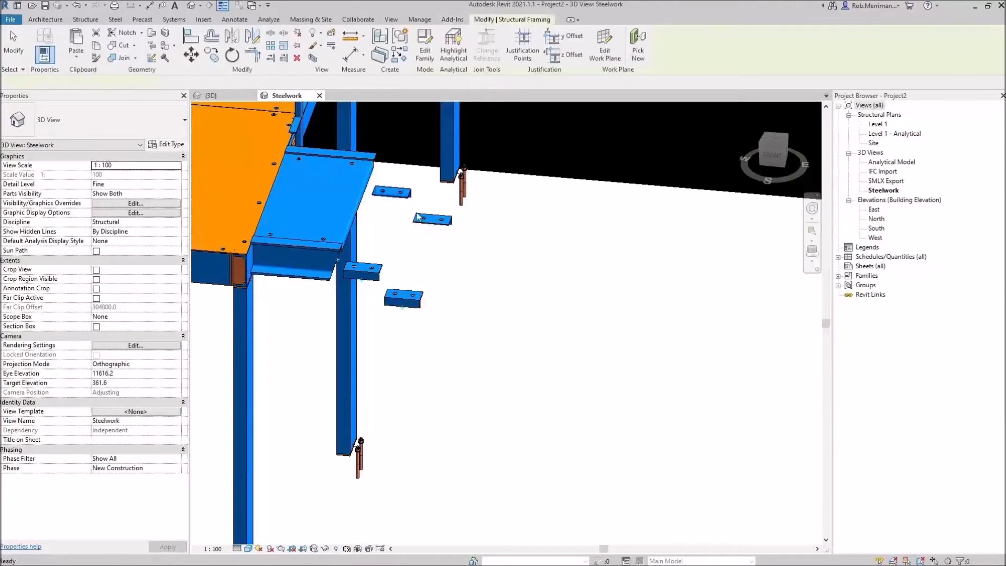
key("Delete")
left_click(400, 194)
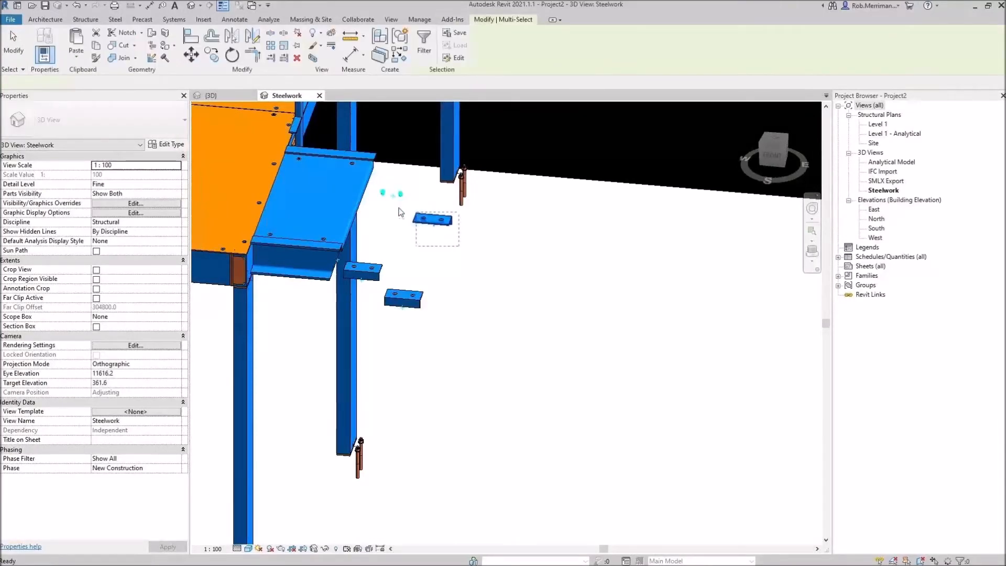
left_click(400, 211)
left_click_drag(383, 196, 383, 195)
key("Delete")
left_click_drag(442, 329, 369, 265)
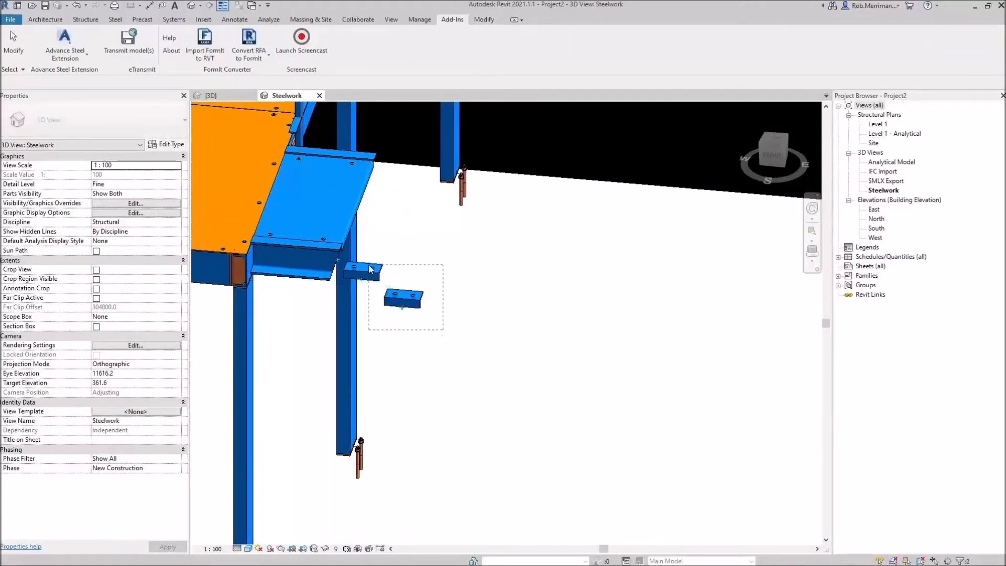
key("Escape")
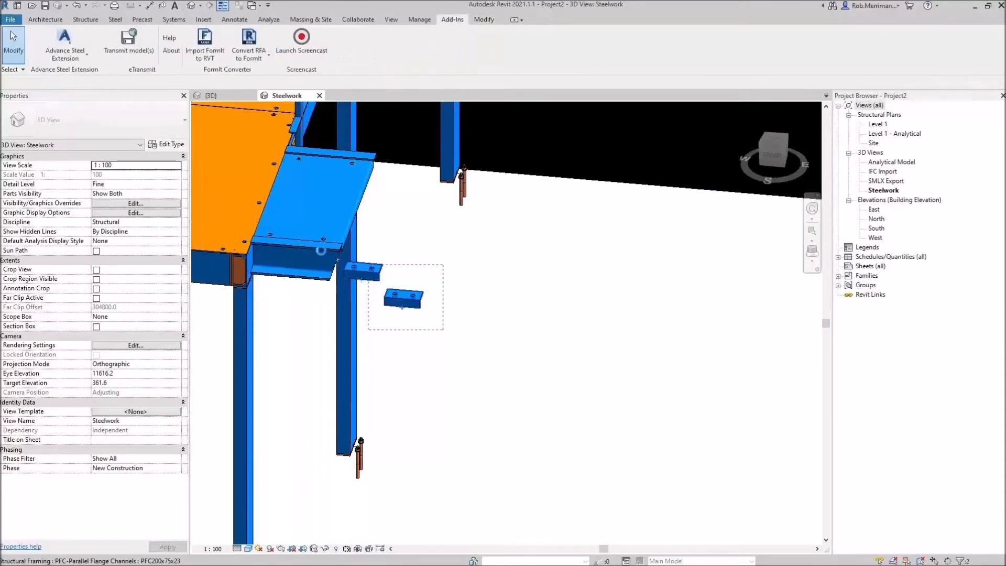
Delete the upper landing's two channels, the support angle beneath it and the folded landing plate
left_click(322, 256)
key("Delete")
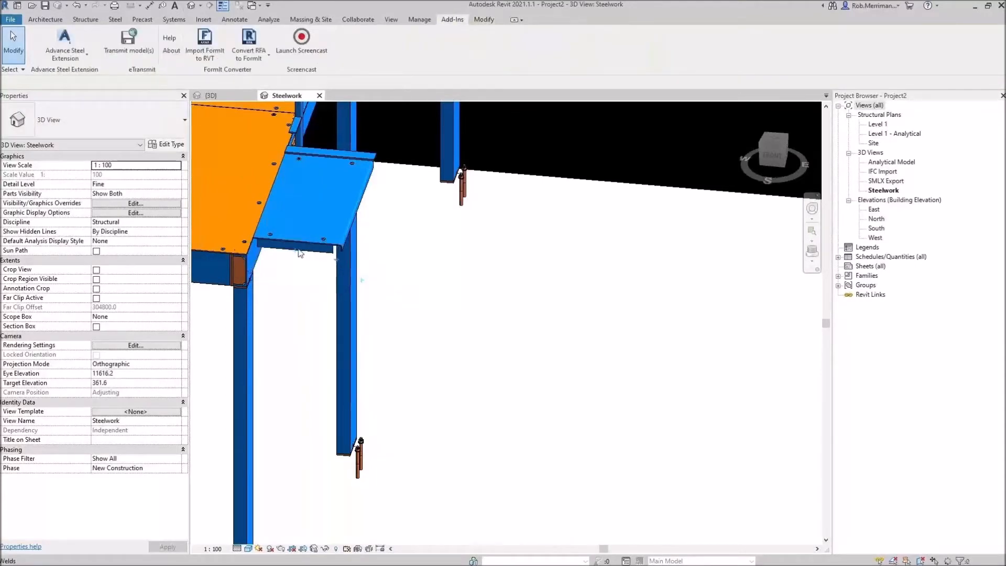
left_click(295, 252)
key("Delete")
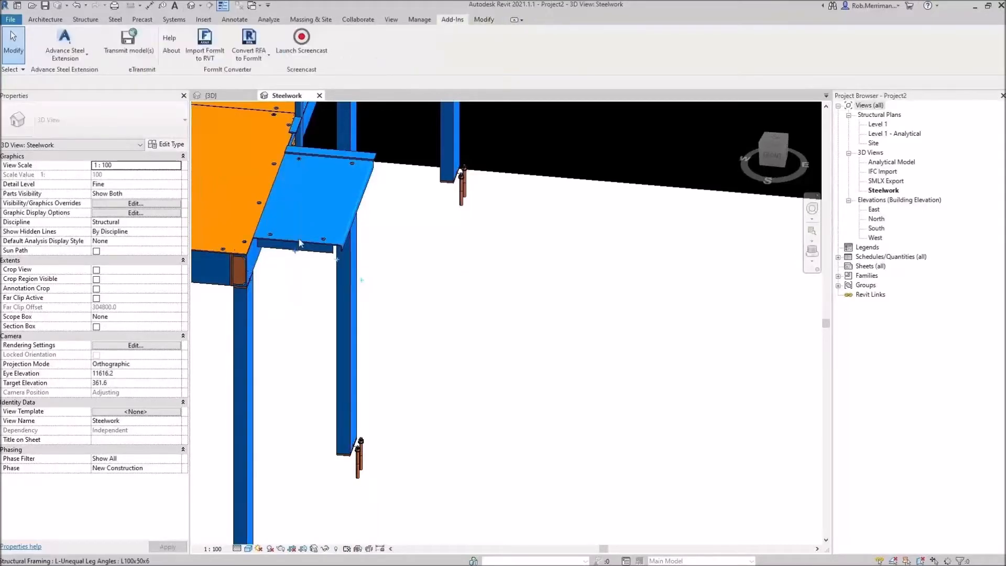
left_click(334, 247)
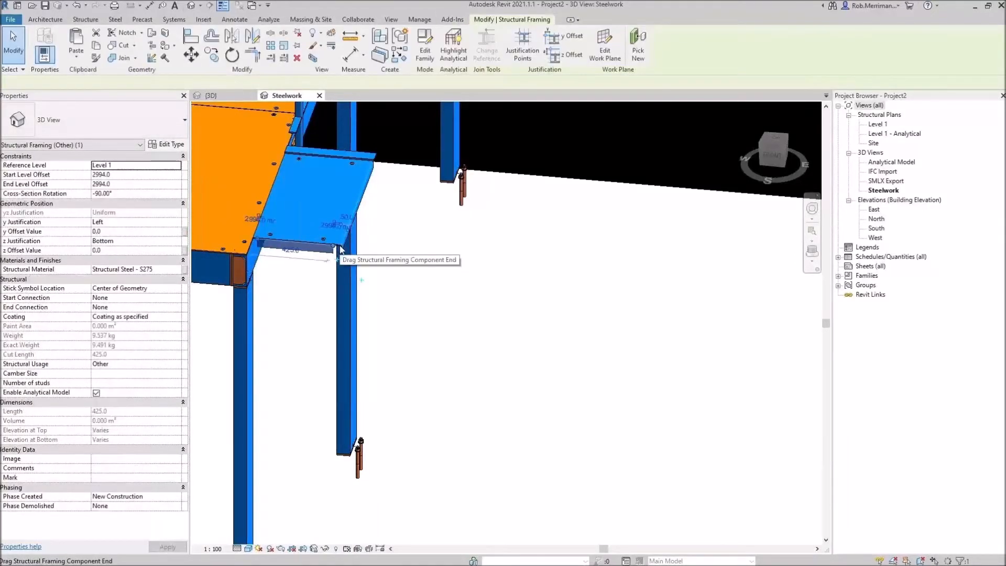
key("Escape")
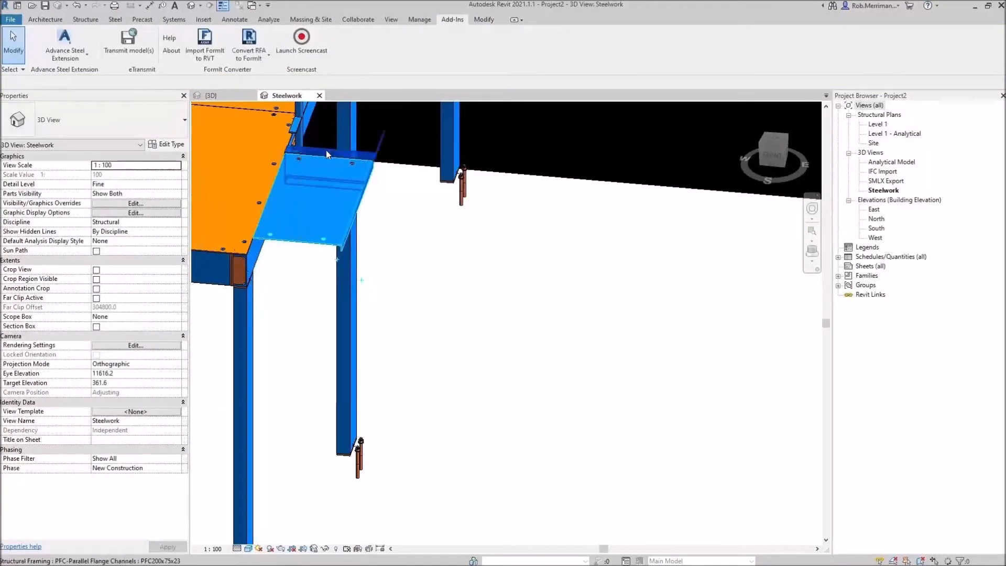
left_click(326, 150)
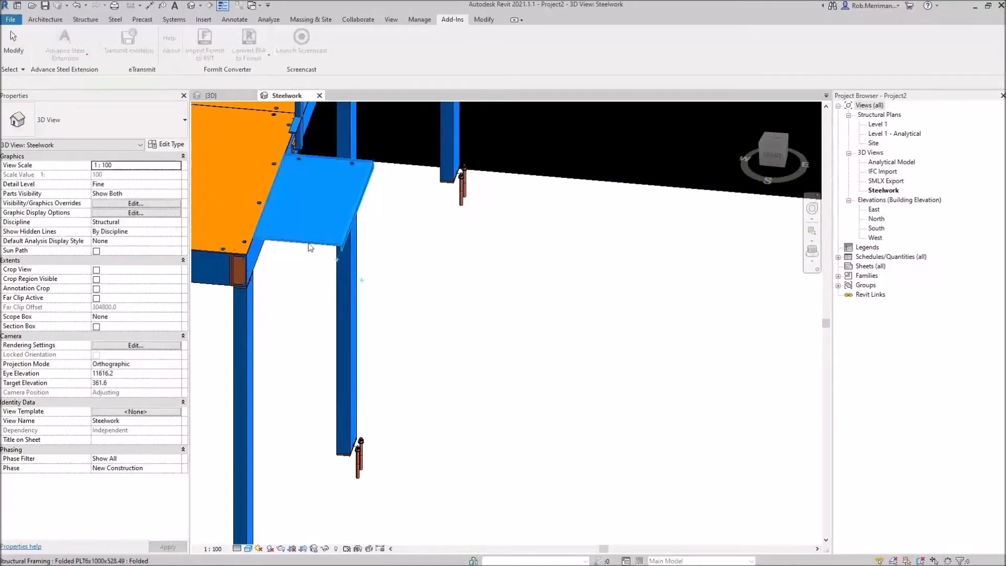
left_click(321, 227)
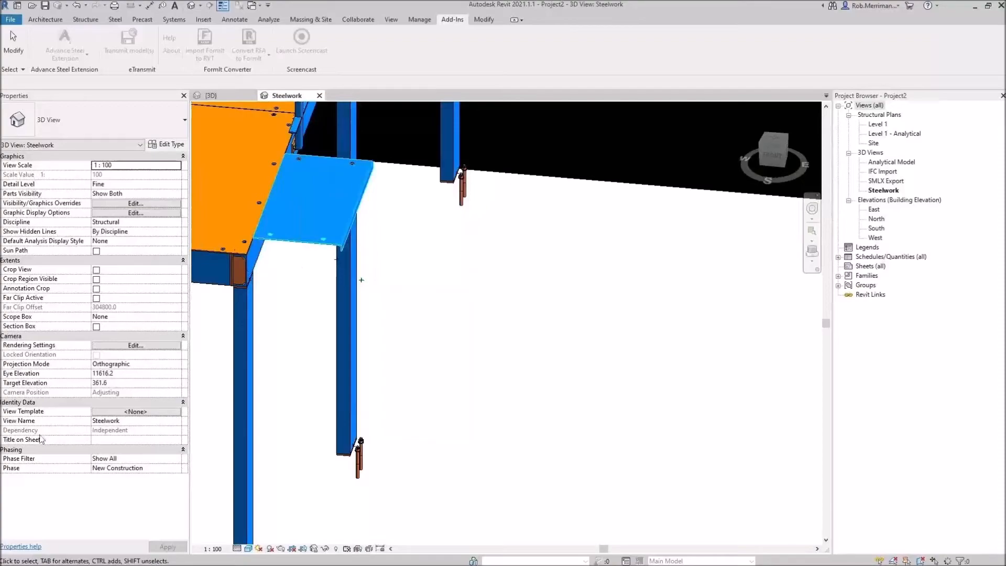
Switch to the Mezzanine & Staircase drawing in Advance Steel and open the stair's joint properties from its landing channel
key("alt+Tab")
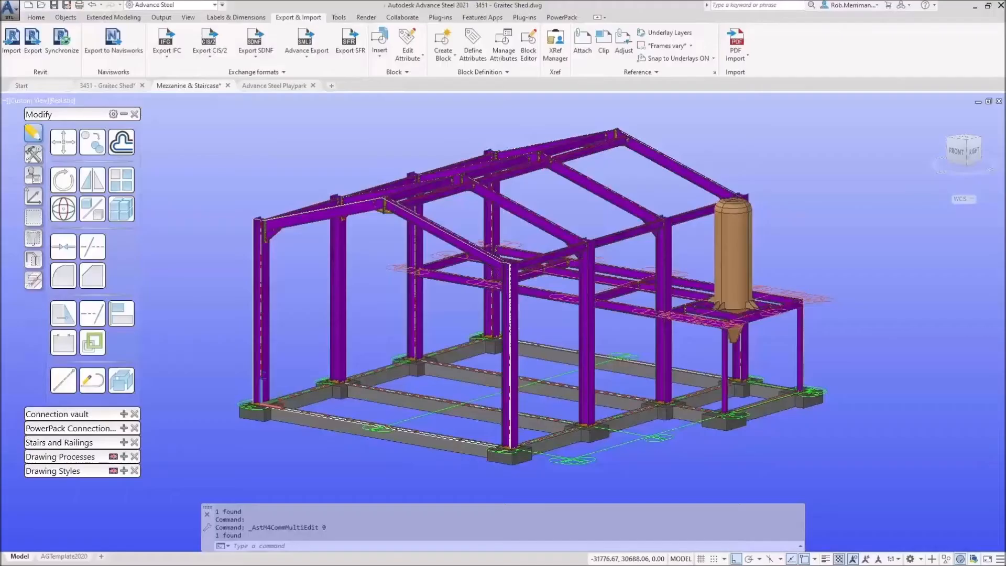
left_click(196, 83)
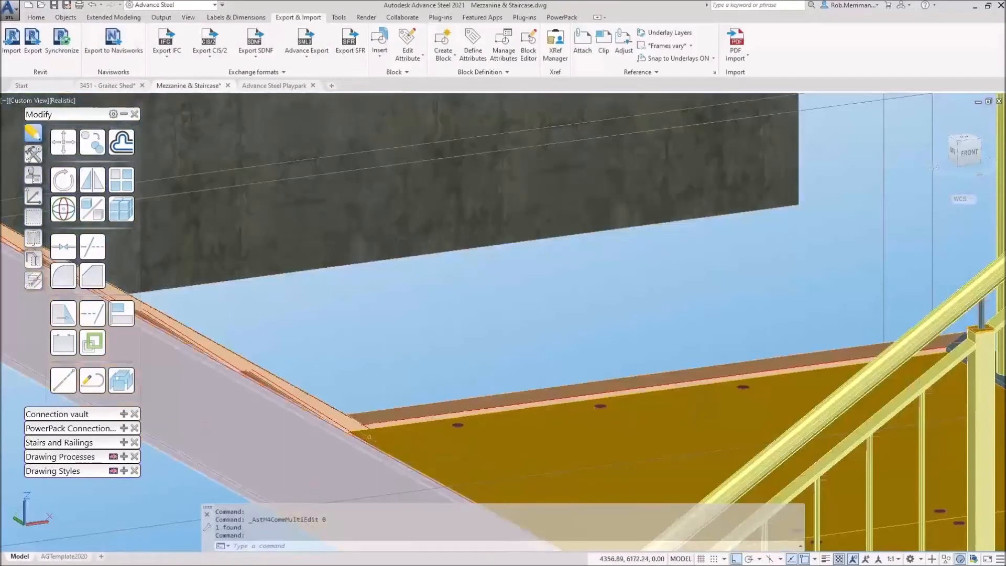
left_click(352, 430)
right_click(351, 431)
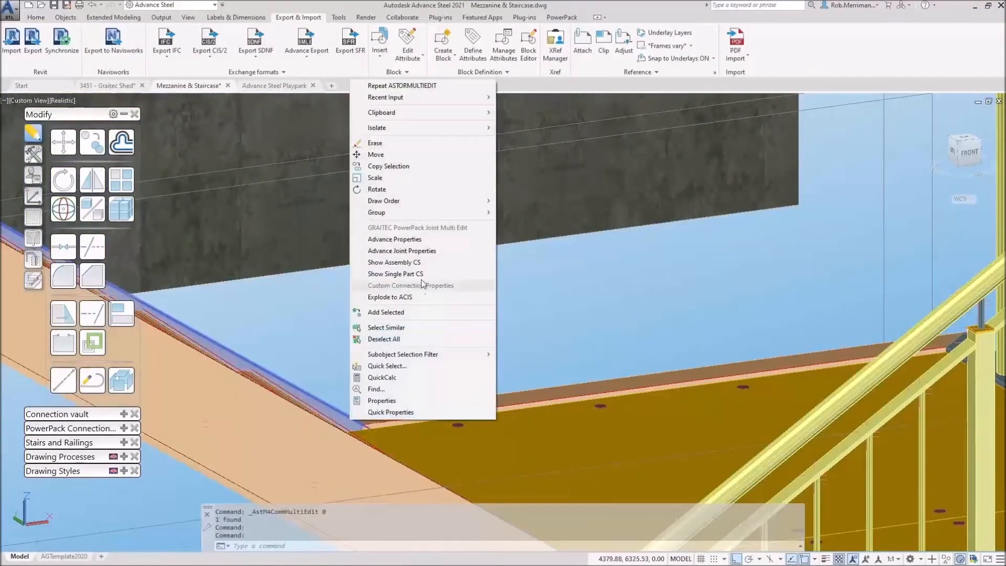
left_click(428, 254)
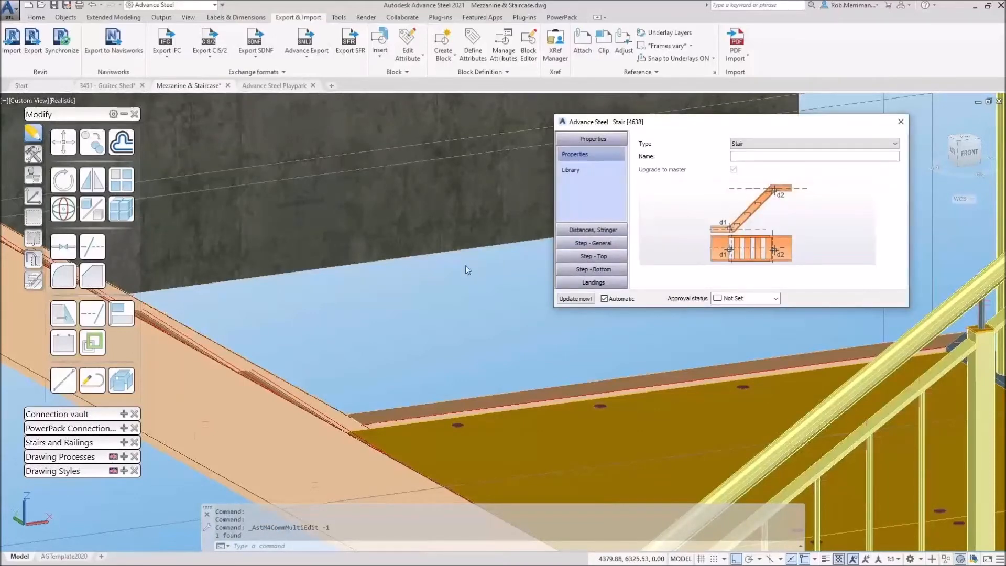
Set the stair's front bottom landing profile to UK Parallel Flange Channel PFC200x75x23 and close the joint properties
left_click(594, 269)
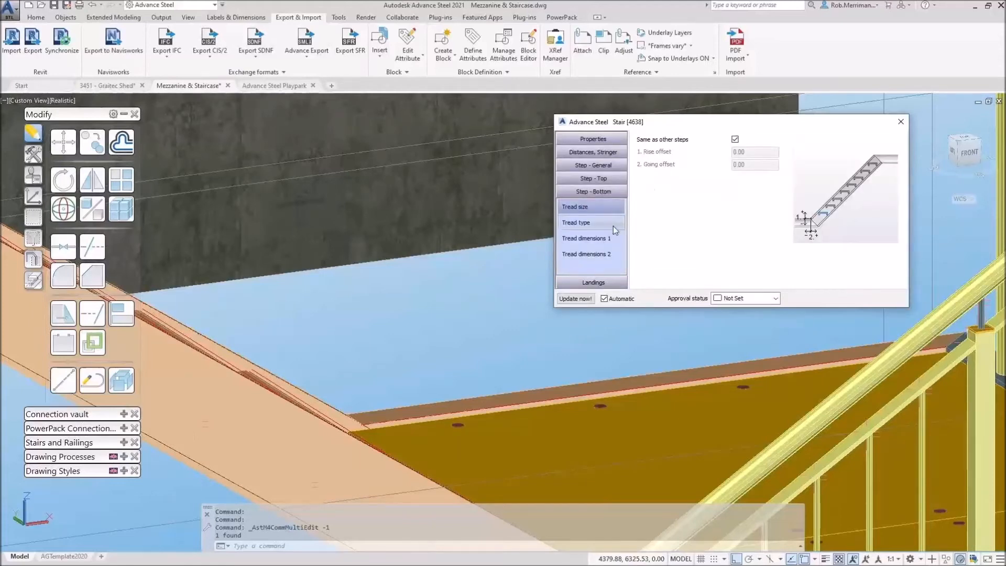
left_click(594, 282)
left_click(590, 282)
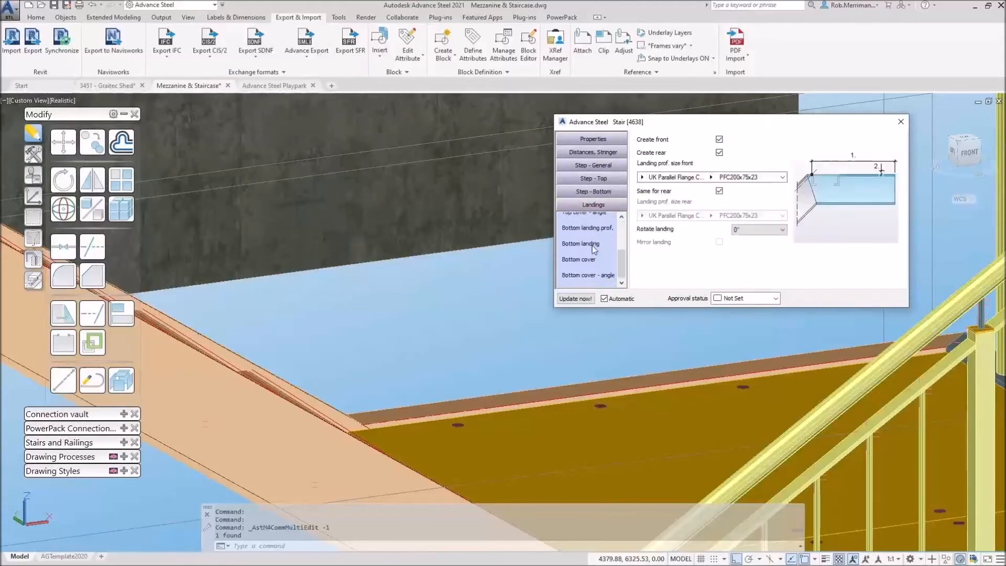
left_click(642, 178)
scroll(724, 280, "down", 1)
left_click(719, 363)
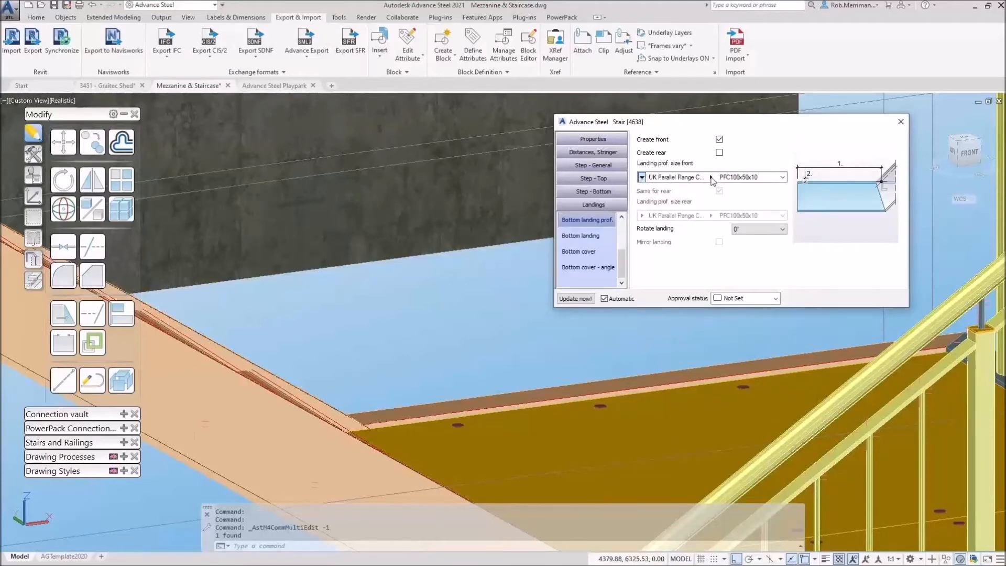
left_click(712, 178)
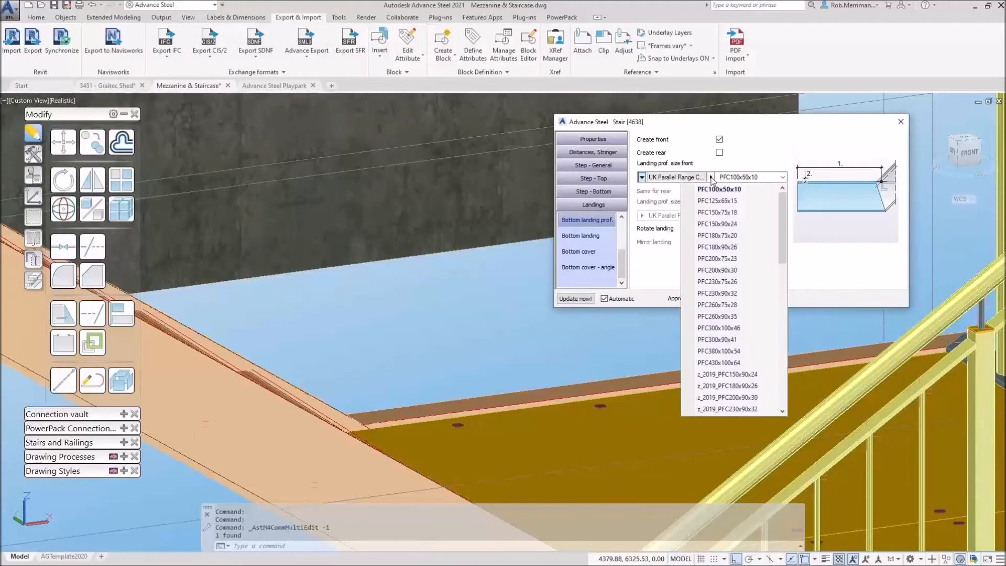
left_click(742, 259)
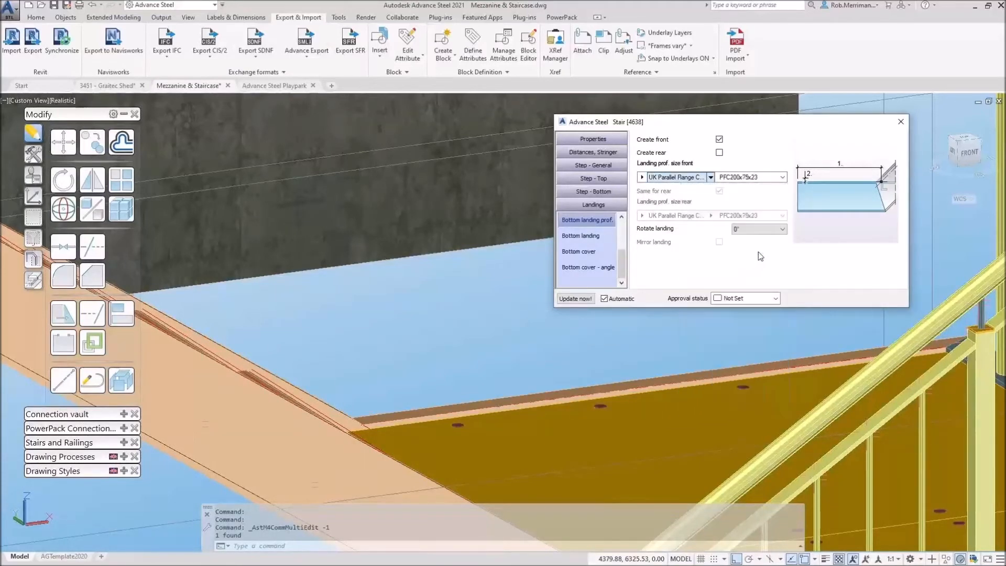
left_click(901, 121)
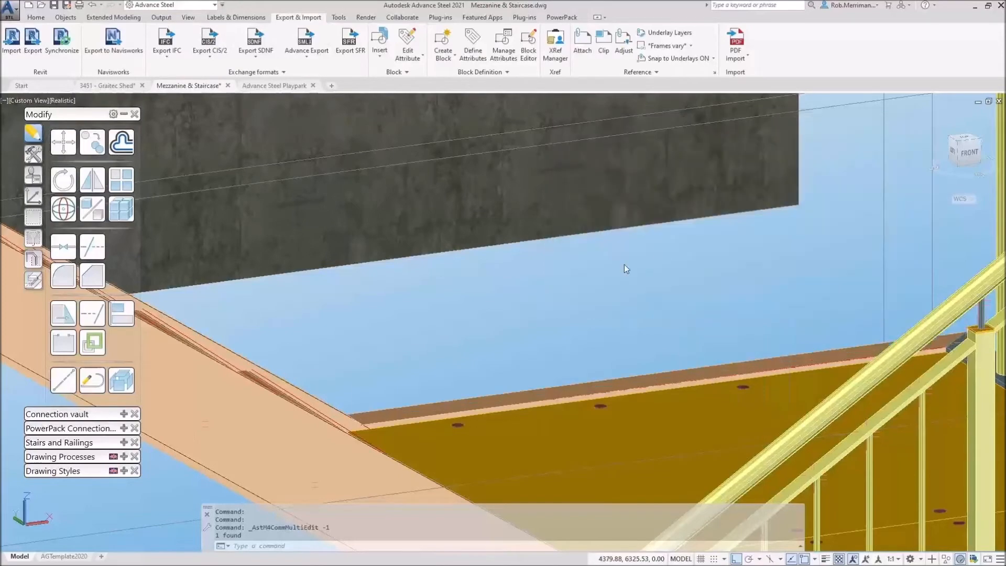
Clear existing object marks and mark the whole staircase in red, including both flights, the landings and the railings
scroll(621, 265, "down", 3)
scroll(618, 264, "down", 5)
middle_click_drag(619, 264, 628, 313, "shift")
left_click(33, 216)
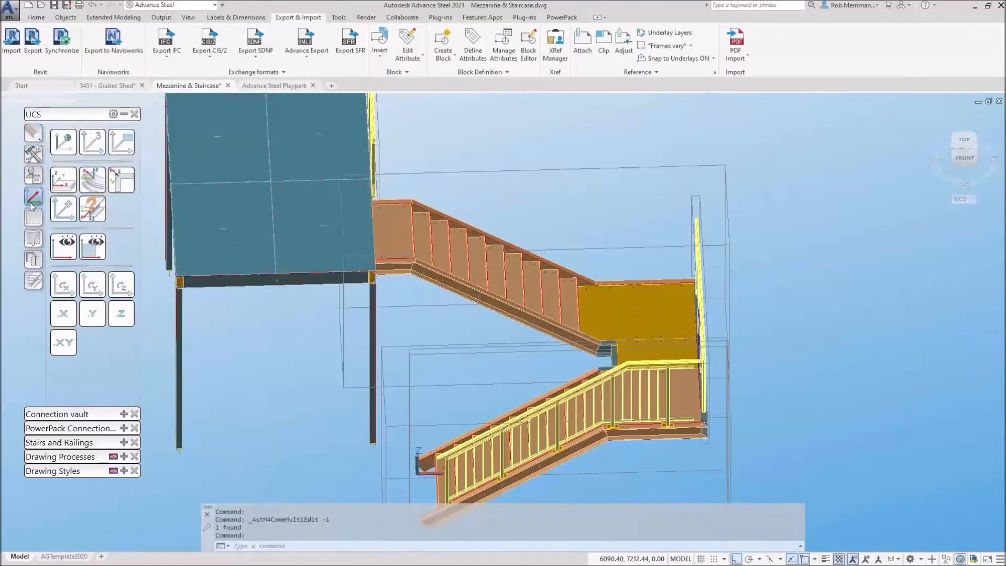
left_click(92, 275)
scroll(540, 254, "down", 2)
left_click(731, 431)
left_click(449, 189)
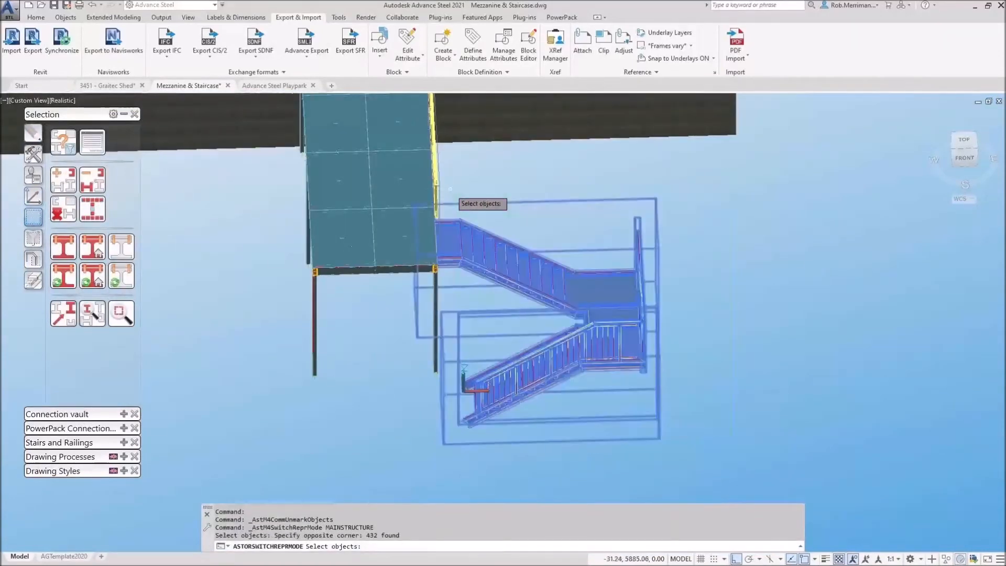
key("Return")
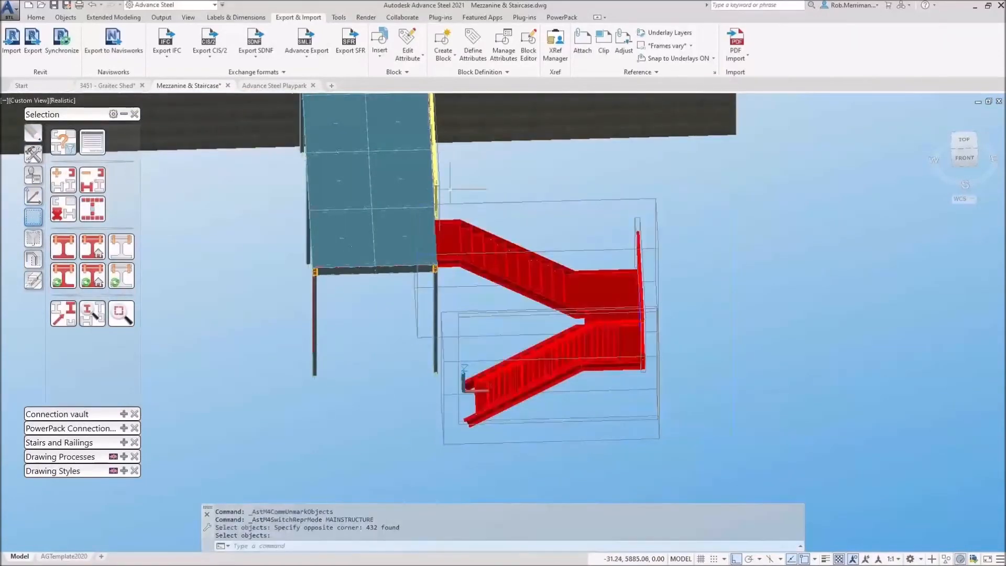
left_click(93, 209)
left_click(714, 290)
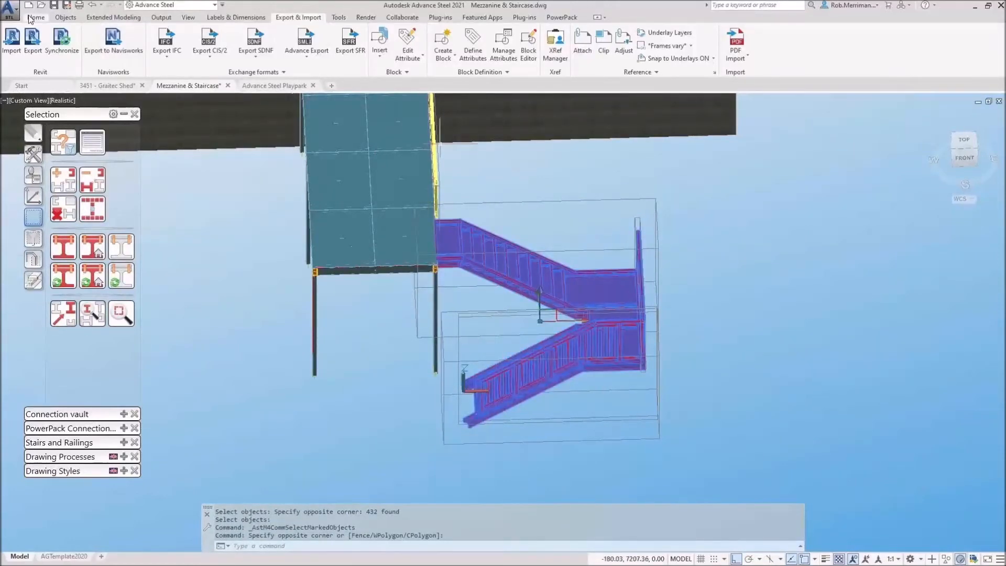
key("Escape")
Check the section and naming properties of the channel at the stair's middle landing
scroll(602, 275, "up", 5)
double_click(602, 275)
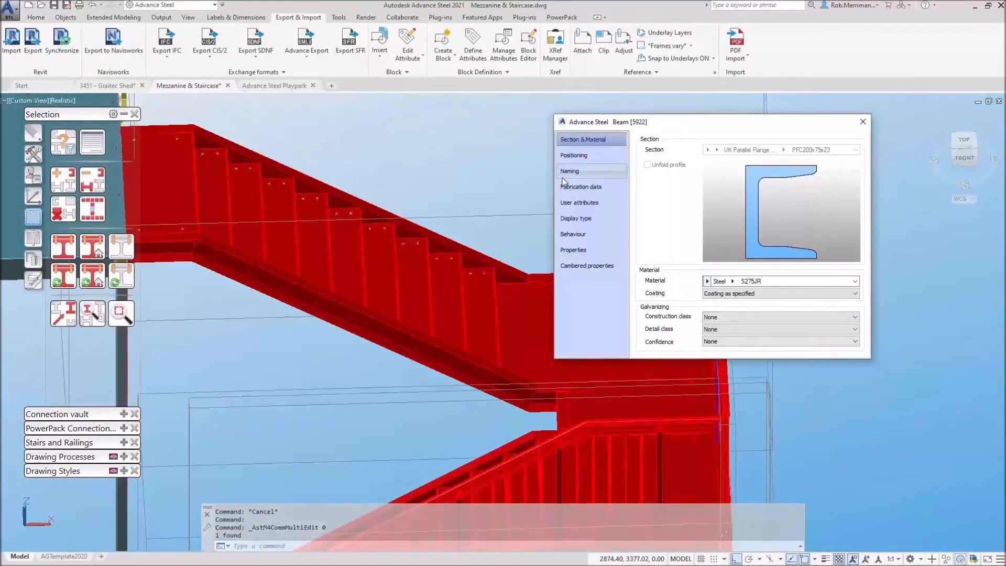
left_click(562, 177)
key("Escape")
scroll(608, 241, "down", 2)
Select the marked staircase objects and export only them to a Revit exchange file named Staircase.smlx
left_click(62, 208)
left_click(602, 188)
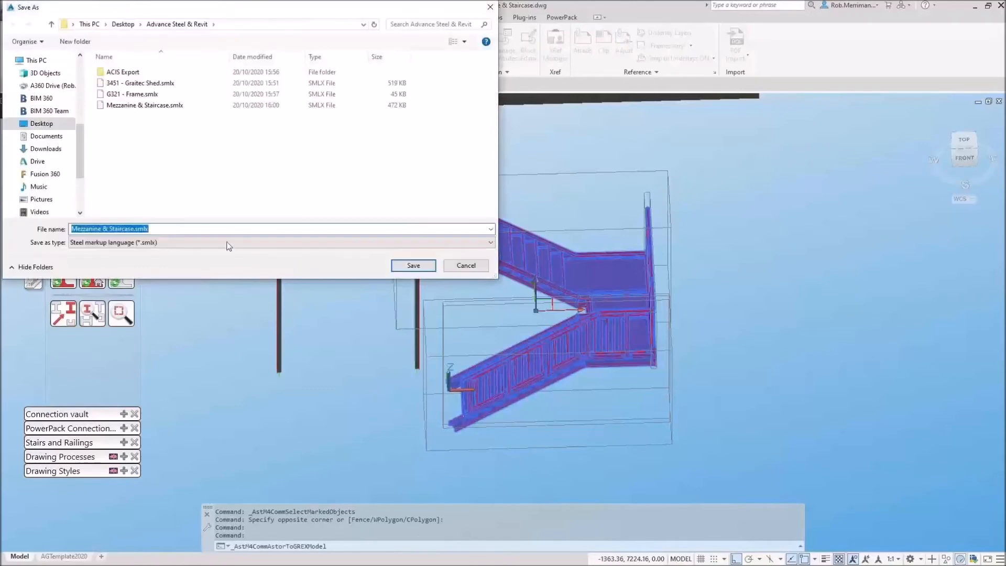
left_click(110, 229)
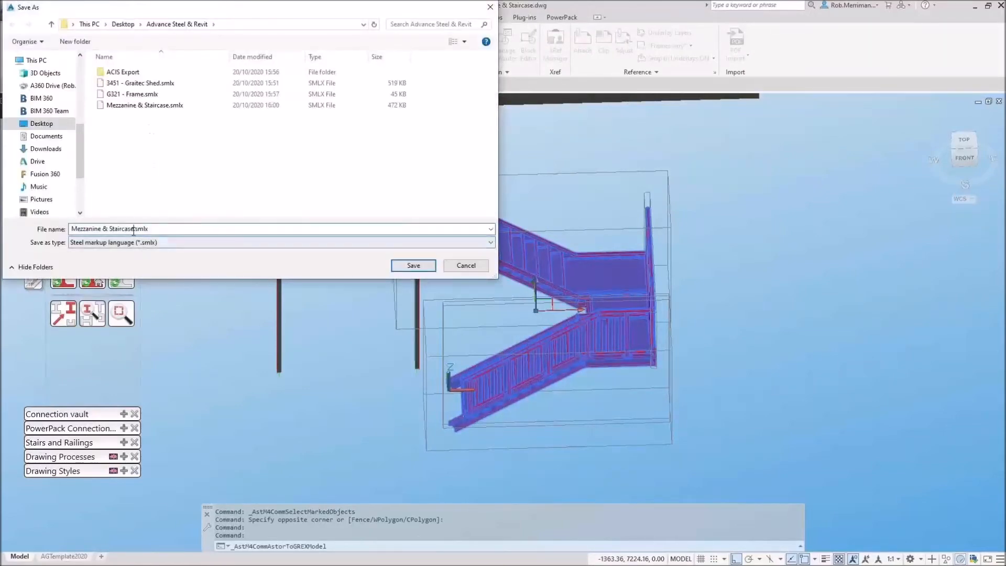
left_click_drag(109, 229, 58, 230)
key("BackSpace")
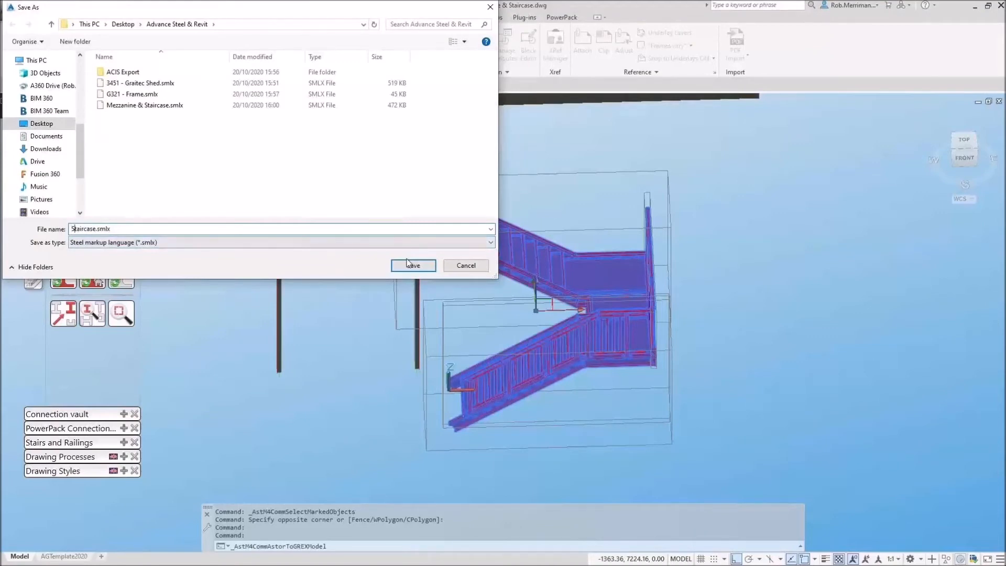
type("1")
left_click(405, 267)
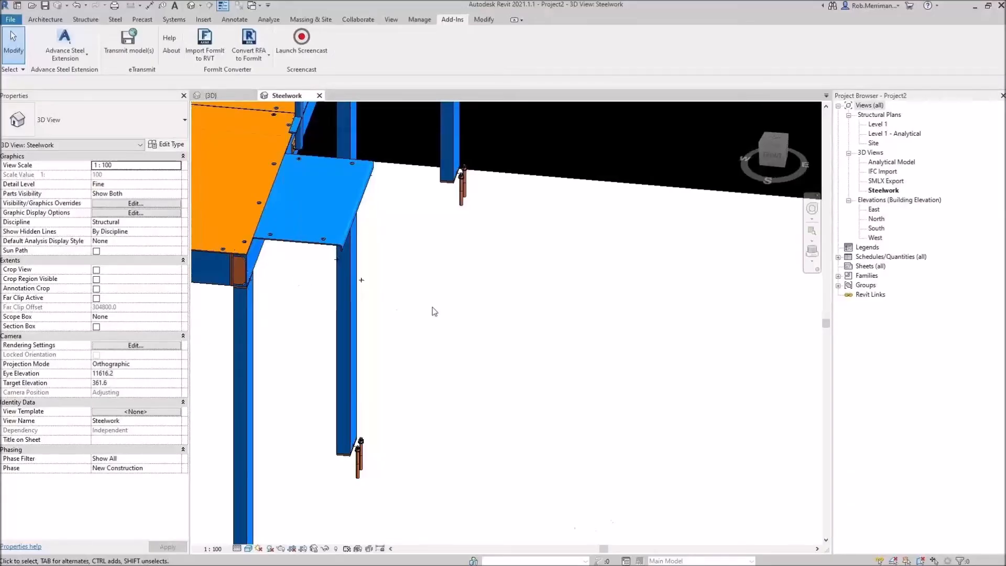
Switch to Revit and delete the leftover folded plate of the upper landing and the framing member behind it
middle_click_drag(433, 307, 337, 262, "shift")
left_click(337, 251)
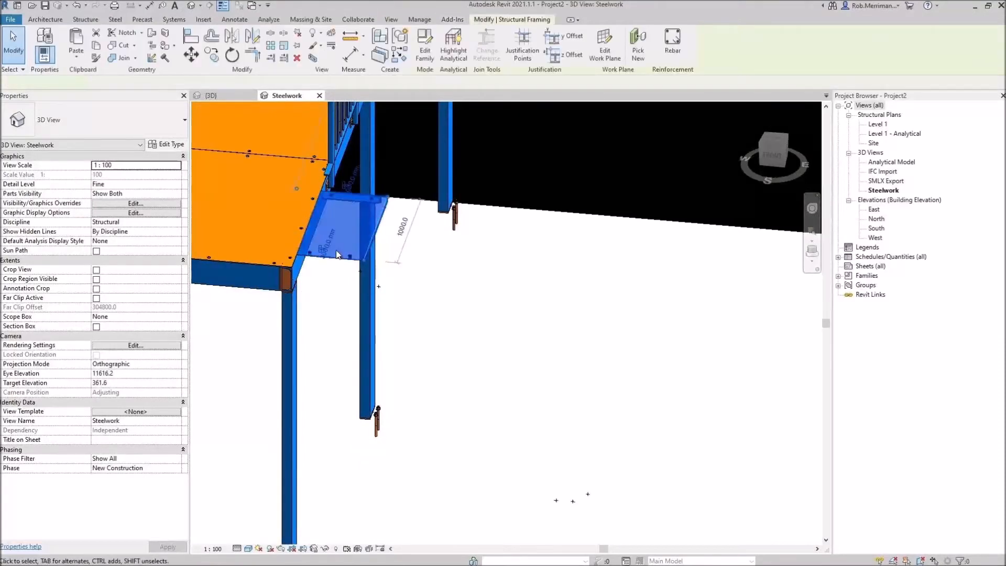
key("Delete")
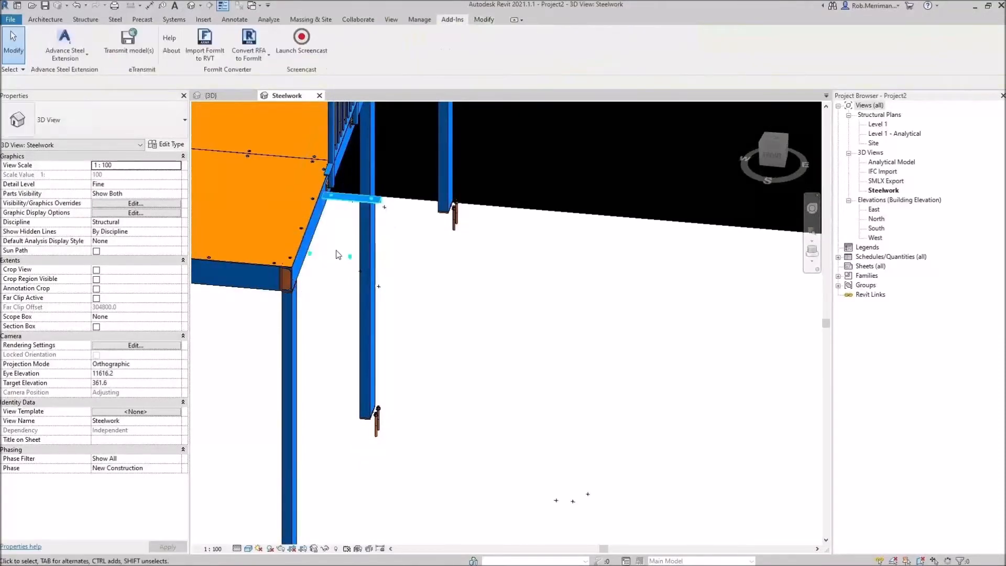
left_click(345, 210)
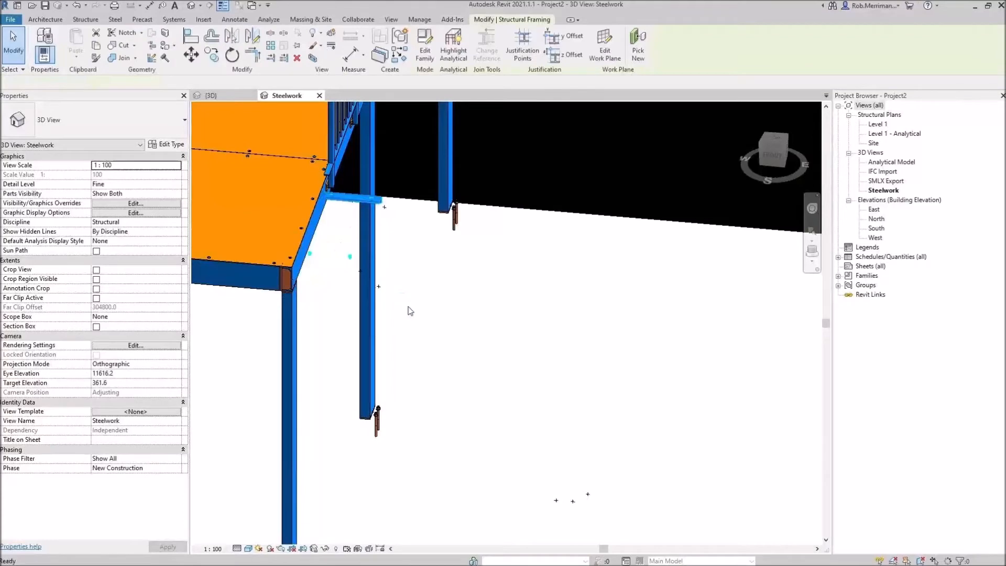
key("Escape")
left_click(337, 242)
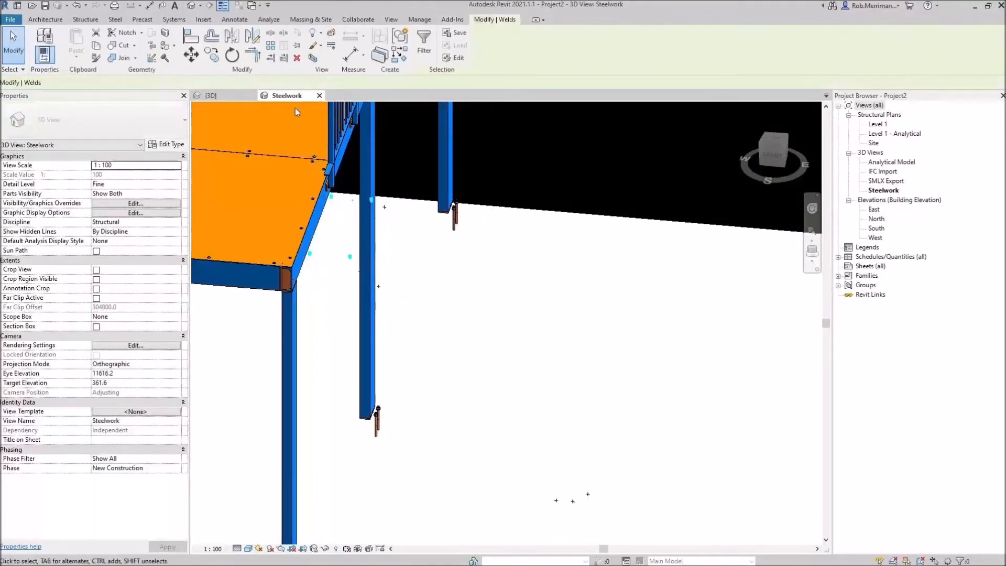
Import the exported staircase file through the Advance Steel Extension, using Advance import as the file format
left_click(453, 20)
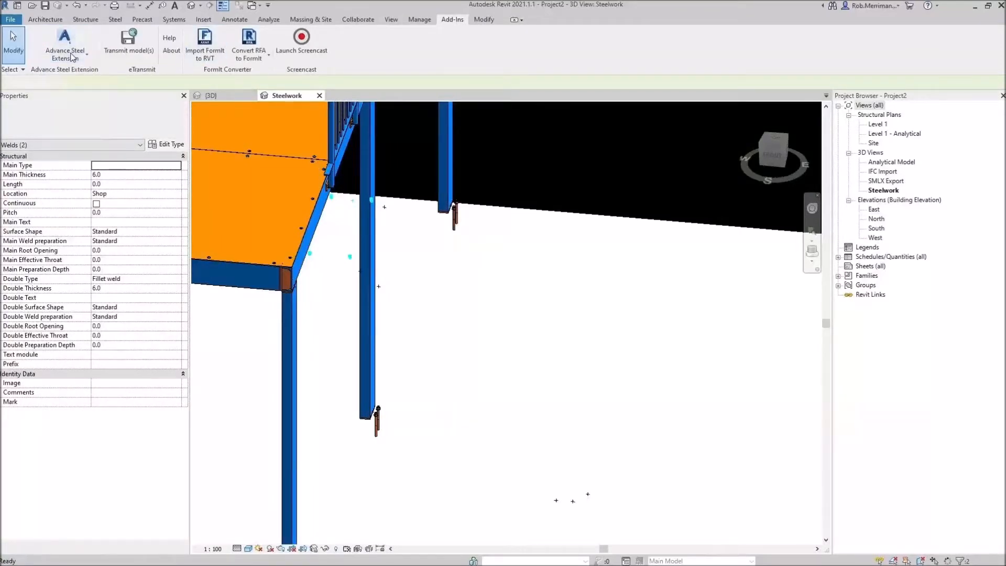
left_click(74, 56)
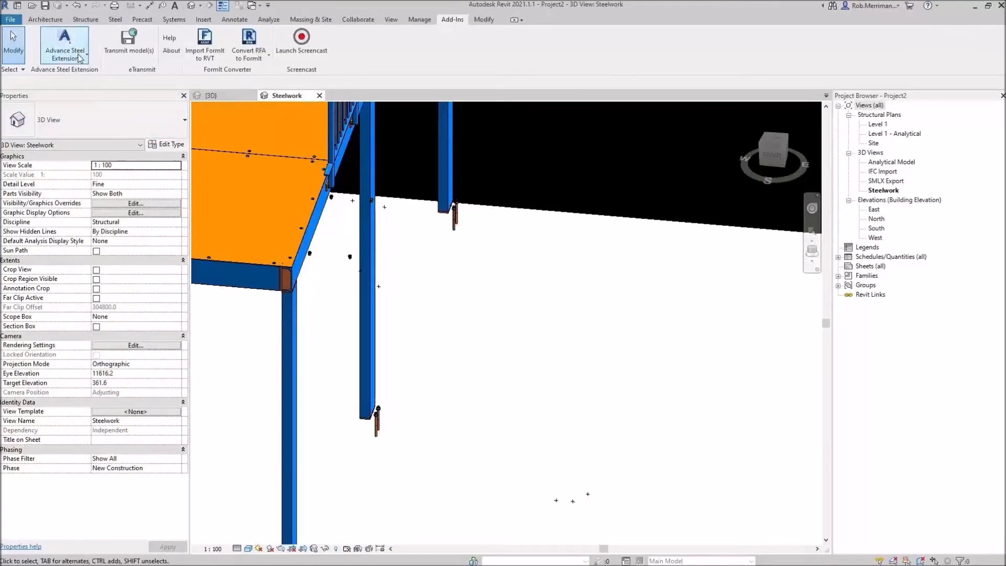
left_click(80, 58)
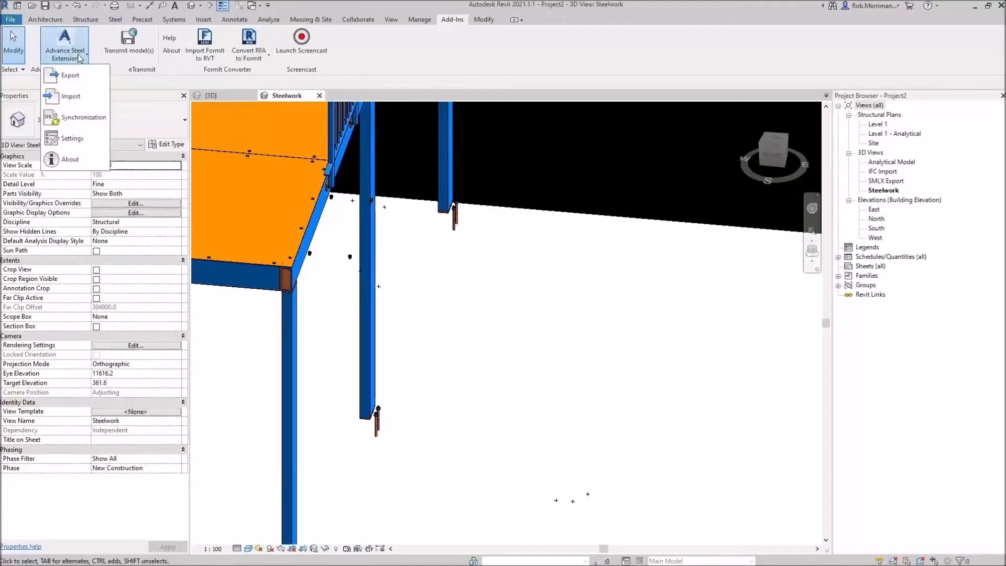
left_click(71, 98)
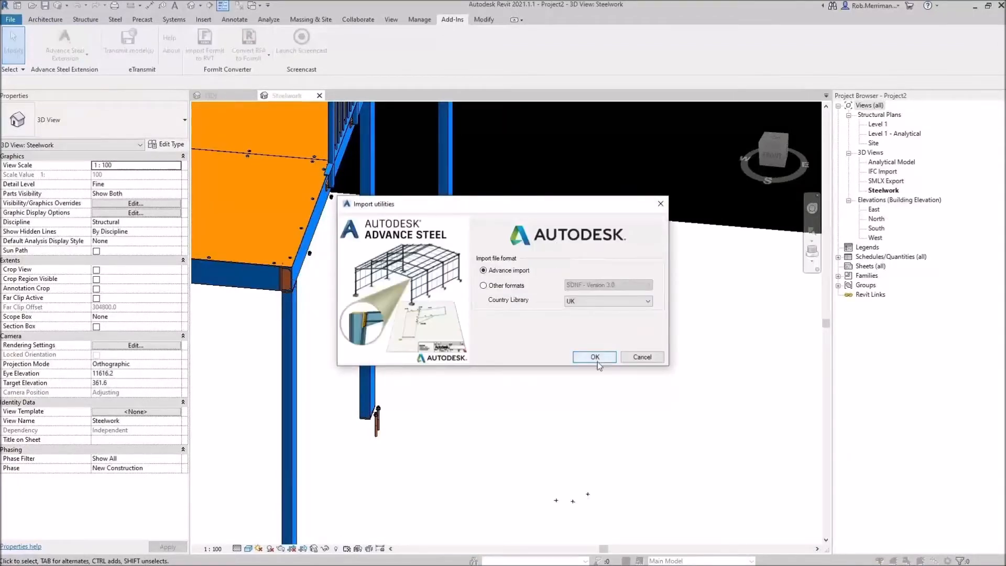
left_click(595, 357)
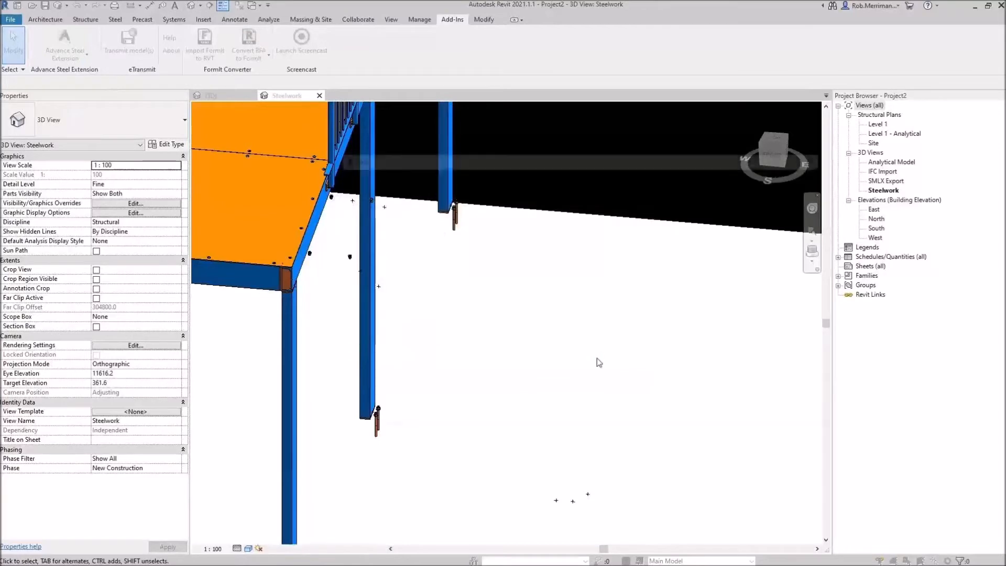
double_click(522, 267)
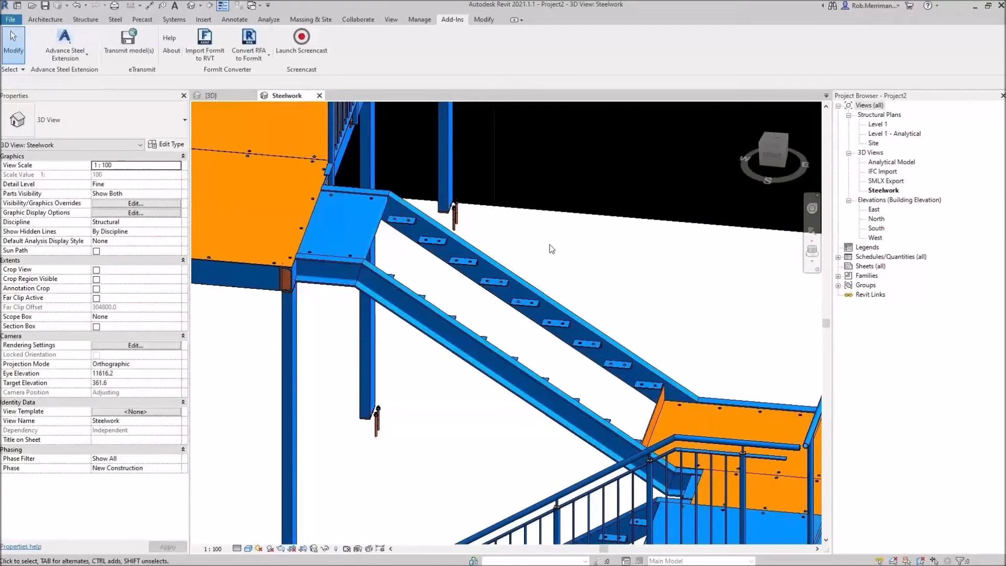
Examine the imported staircase from several sides, including the properties of the upper landing's folded plate
scroll(550, 250, "down", 2)
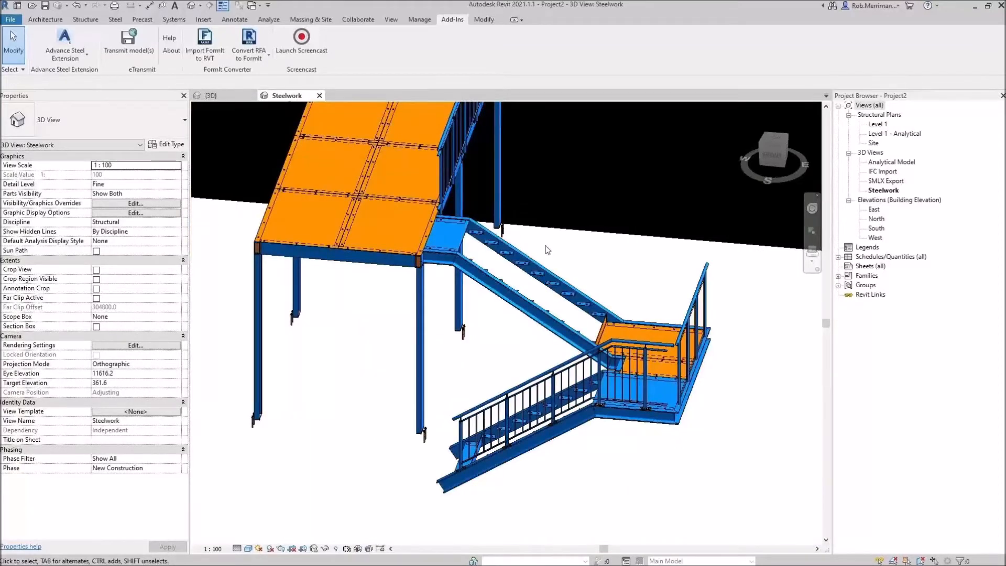
scroll(457, 241, "up", 4)
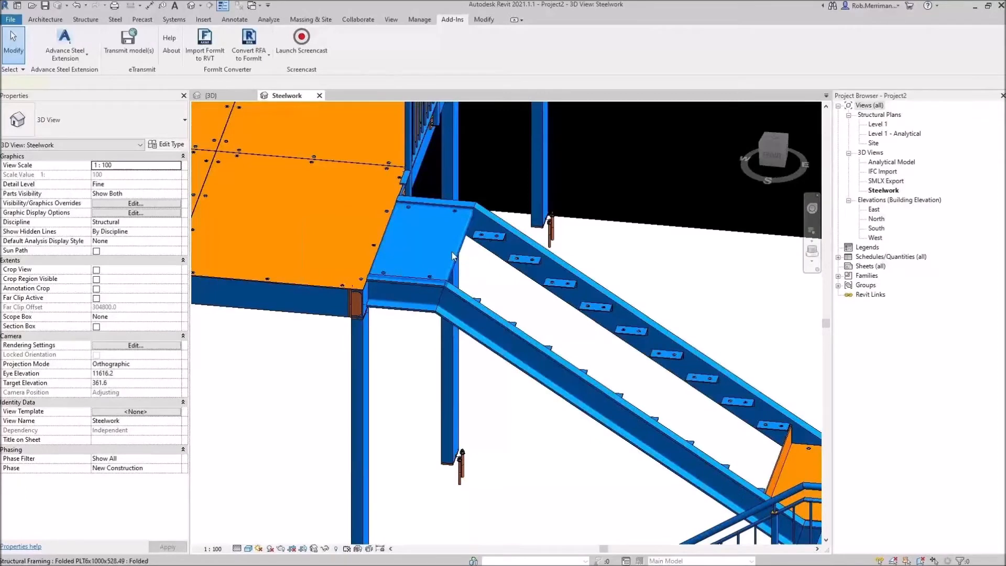
left_click(454, 256)
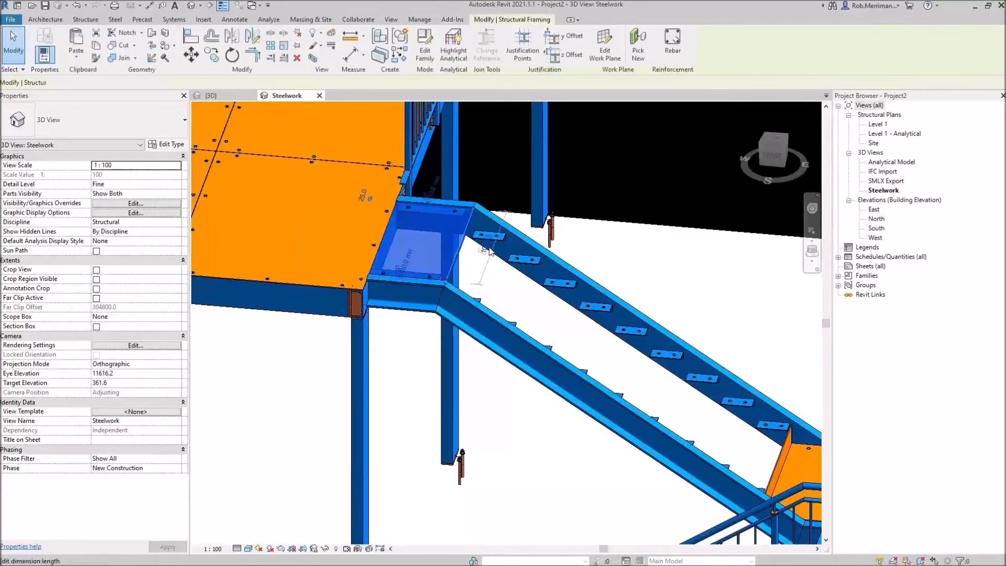
left_click(654, 269)
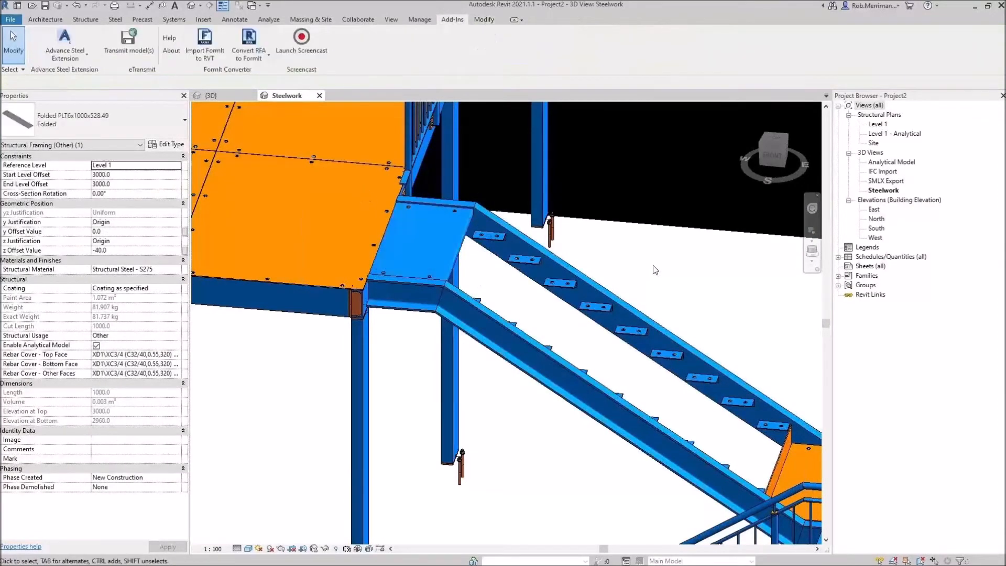
scroll(655, 270, "down", 4)
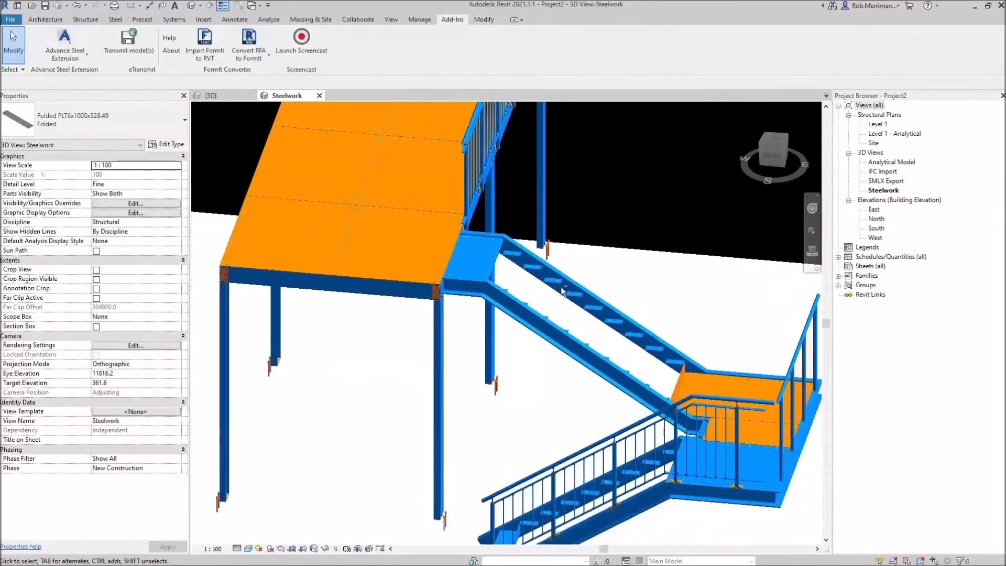
middle_click_drag(563, 292, 603, 314, "shift")
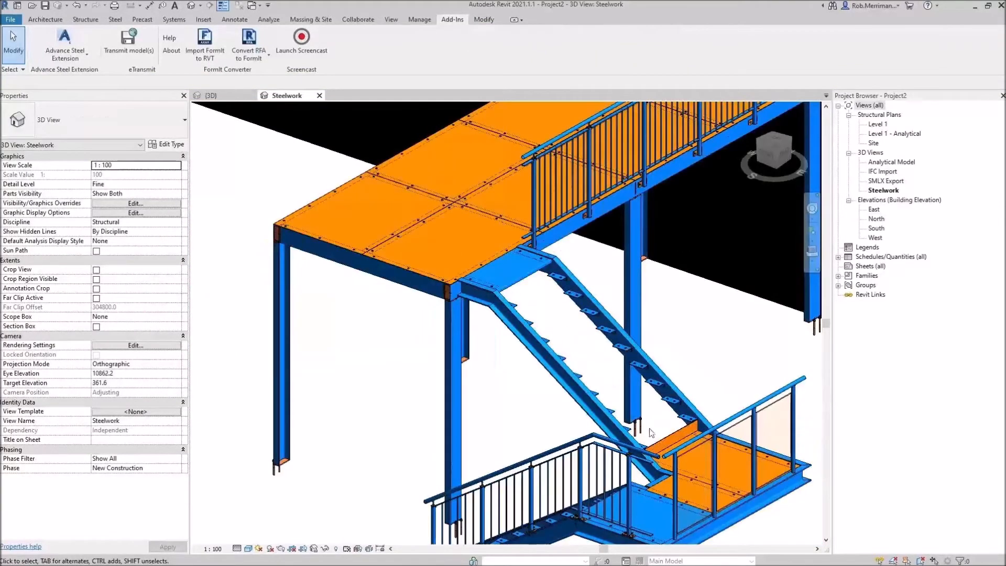
scroll(487, 321, "down", 3)
scroll(579, 469, "up", 2)
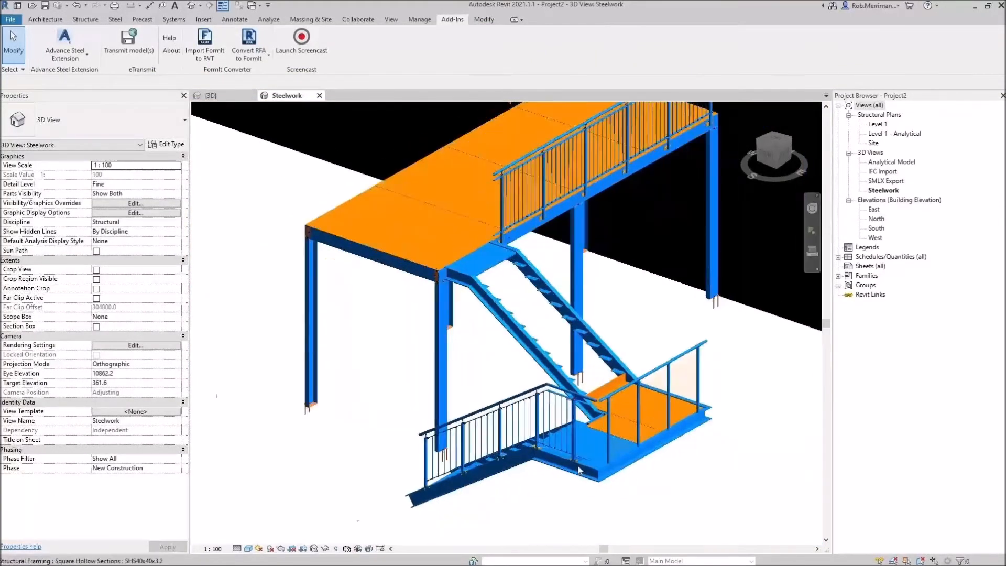
scroll(579, 469, "up", 2)
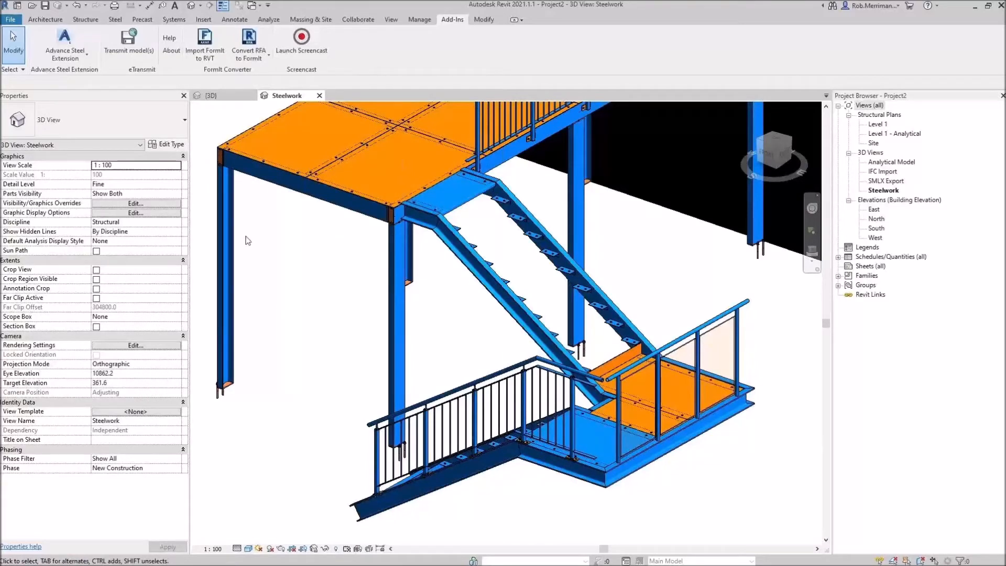
Duplicate the {3D} view of the GR895-Office project and rename the copy AS Export
left_click(228, 98)
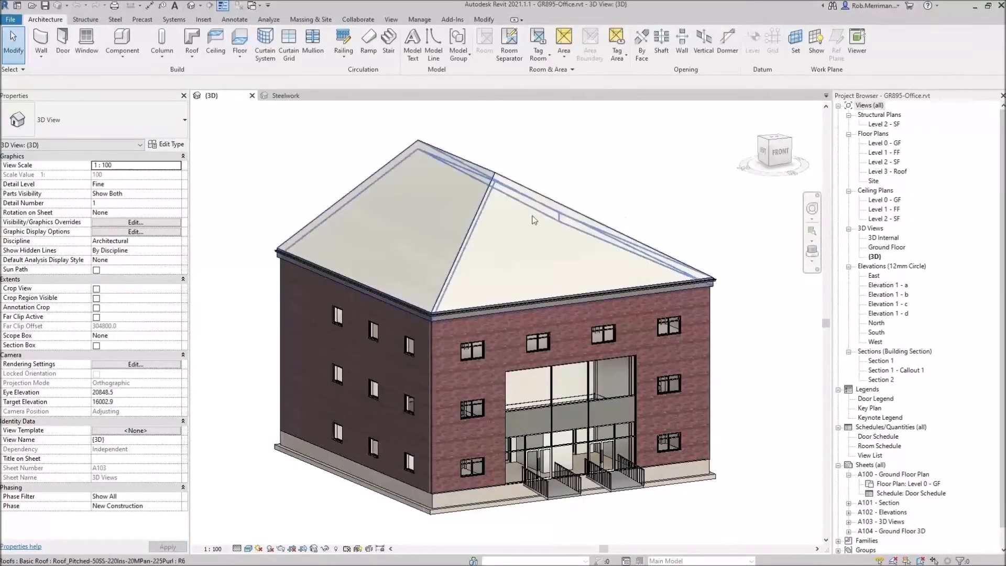
left_click(877, 258)
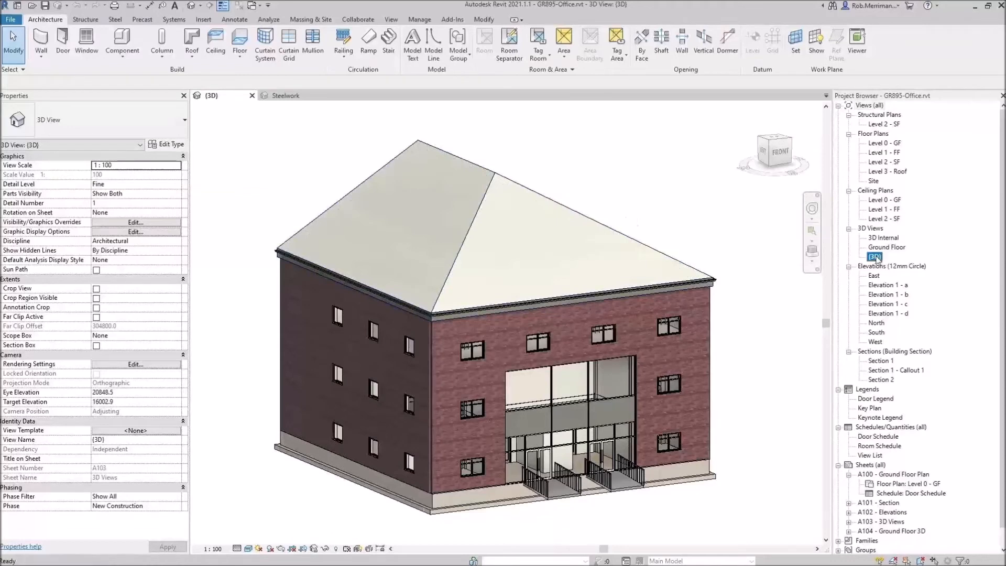
right_click(877, 259)
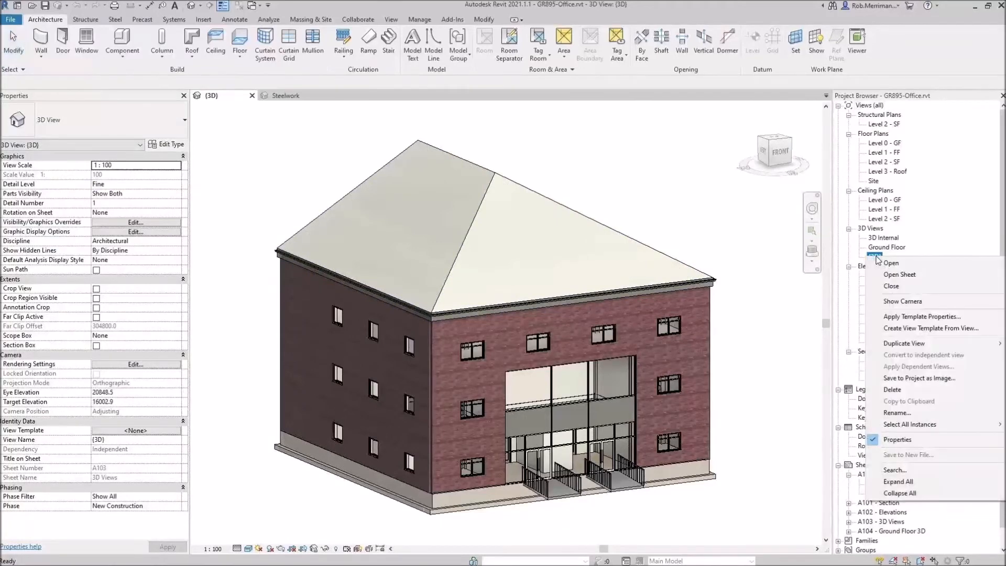
mouse_move(904, 343)
left_click(840, 345)
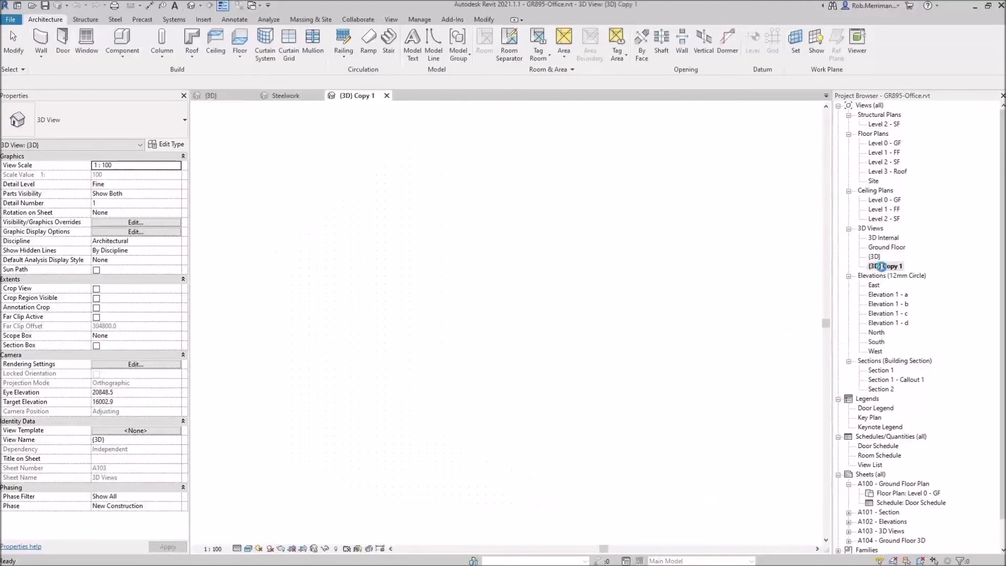
right_click(884, 268)
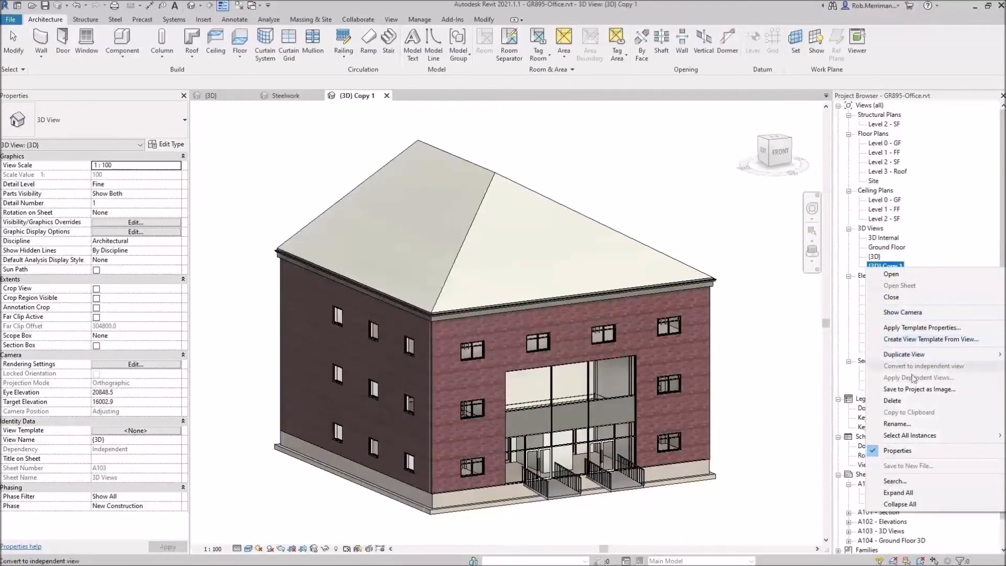
left_click(898, 424)
type("AS Export")
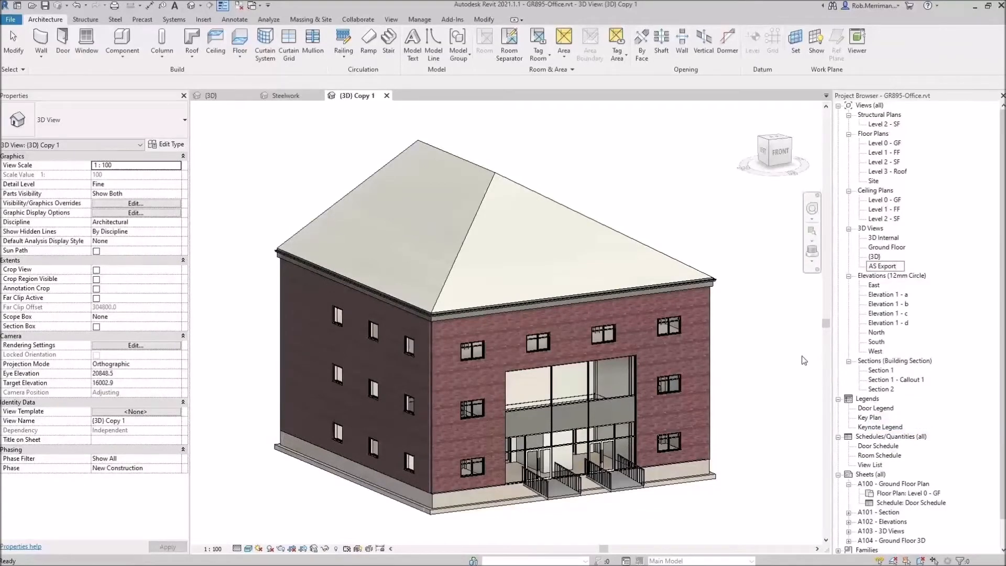
key("Return")
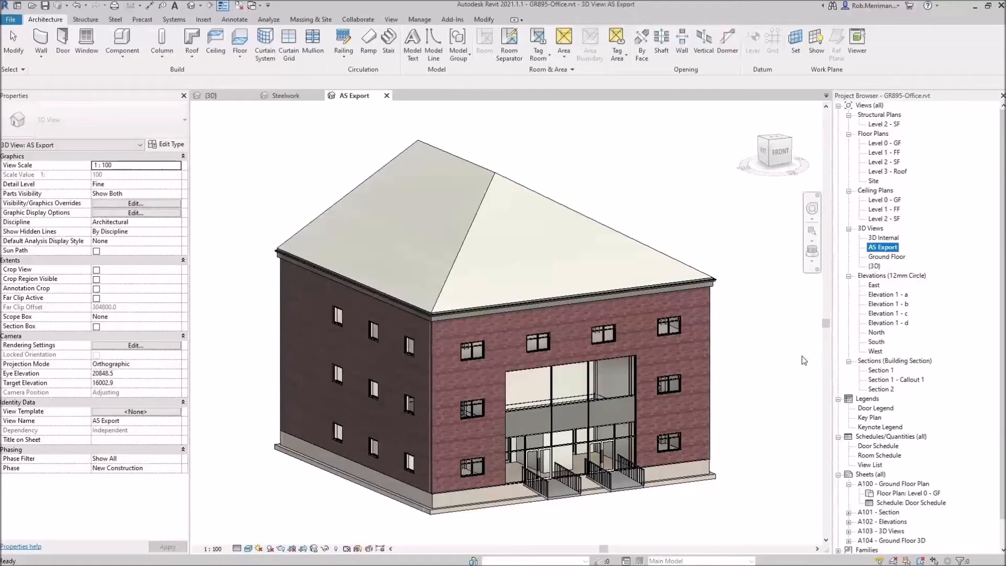
Hide the window and curtain wall mullion categories in the AS Export view
right_click(481, 356)
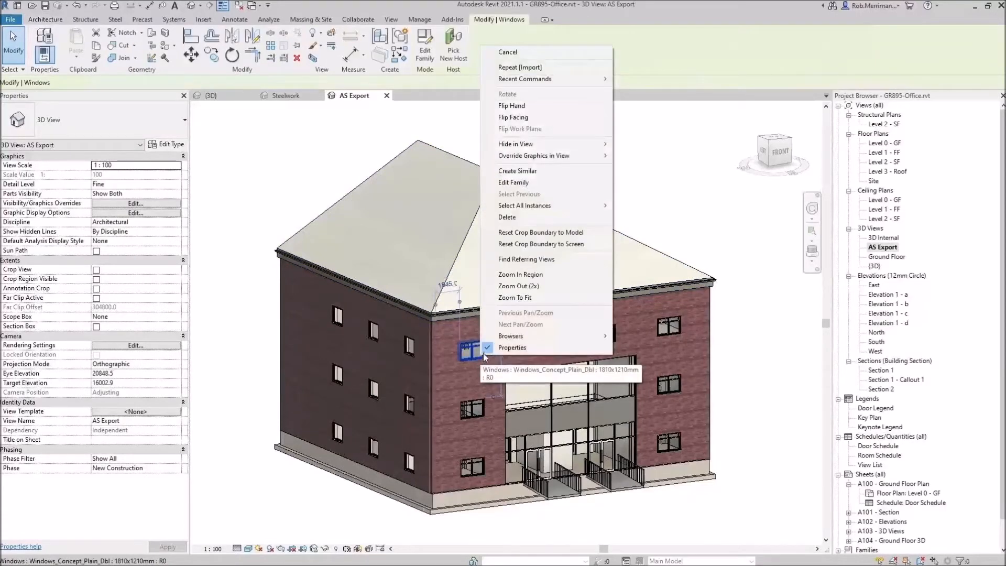
mouse_move(540, 151)
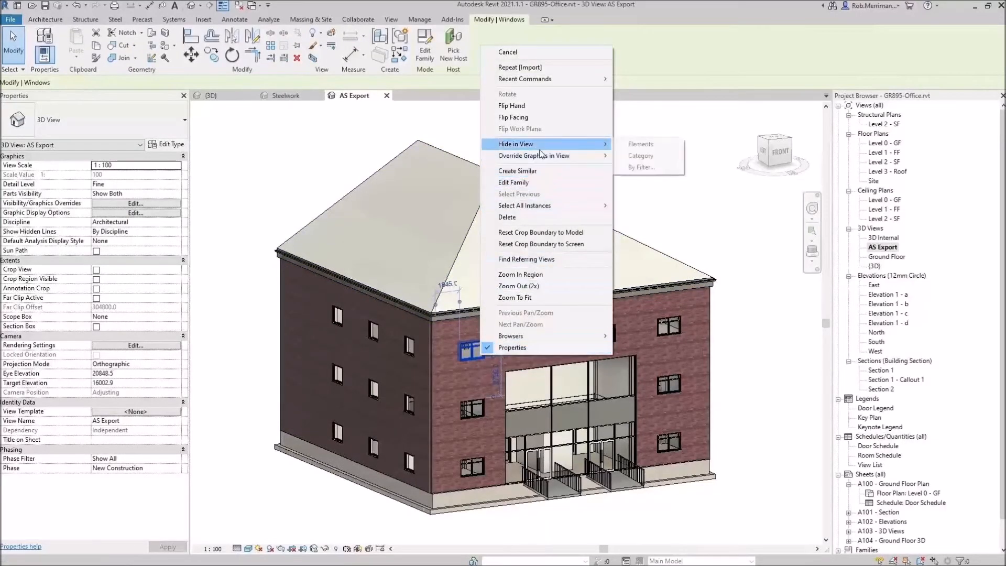
left_click(650, 159)
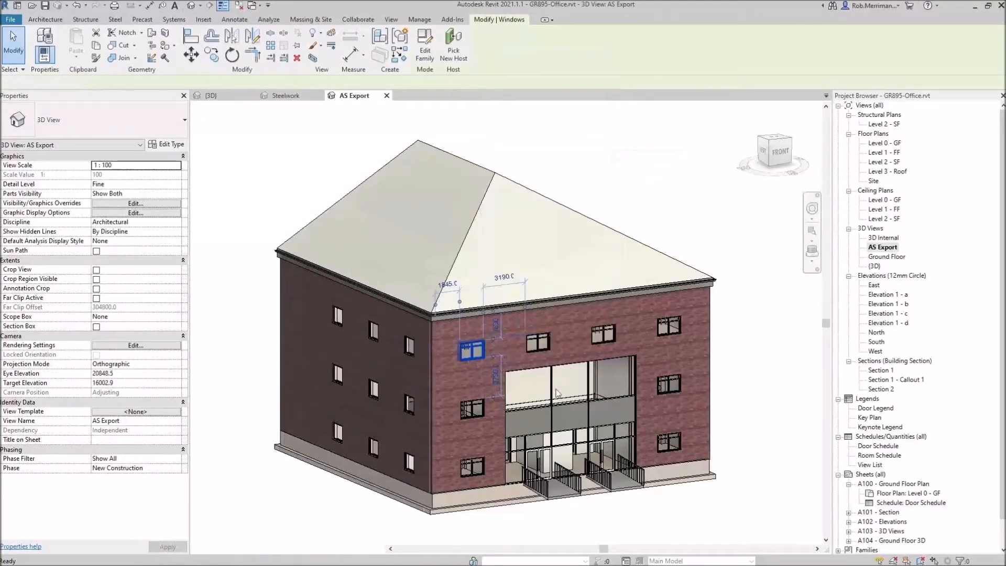
right_click(589, 389)
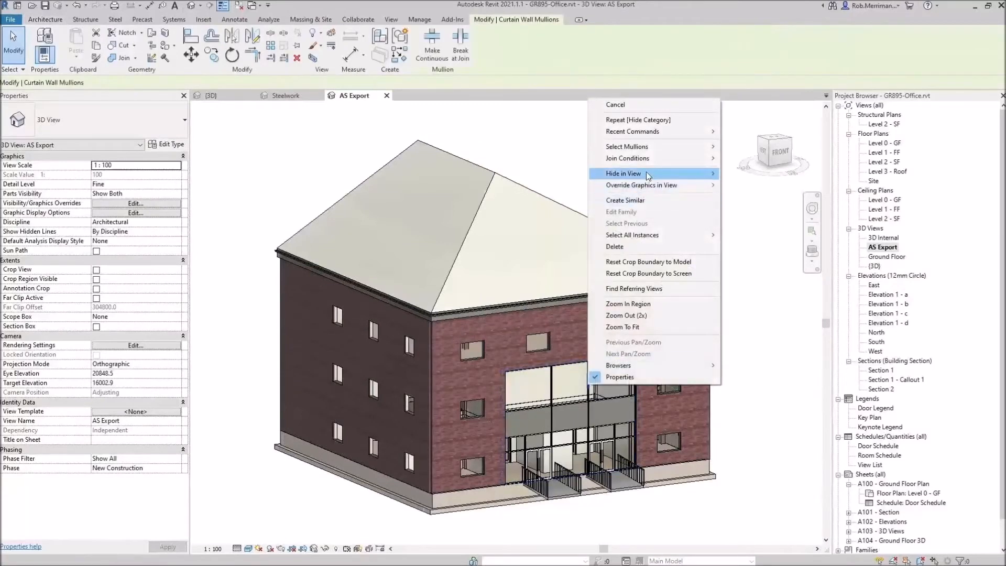
mouse_move(646, 172)
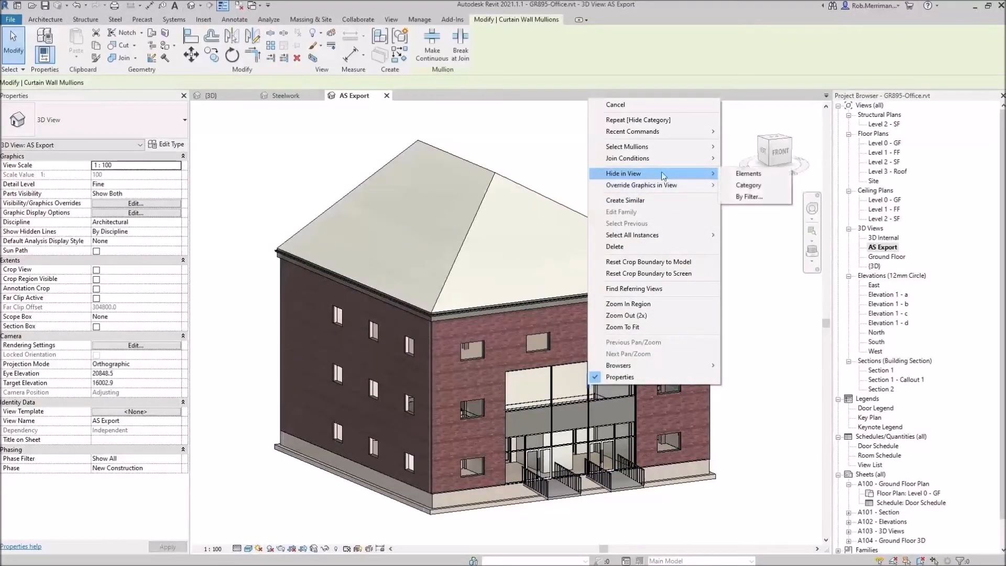
left_click(765, 185)
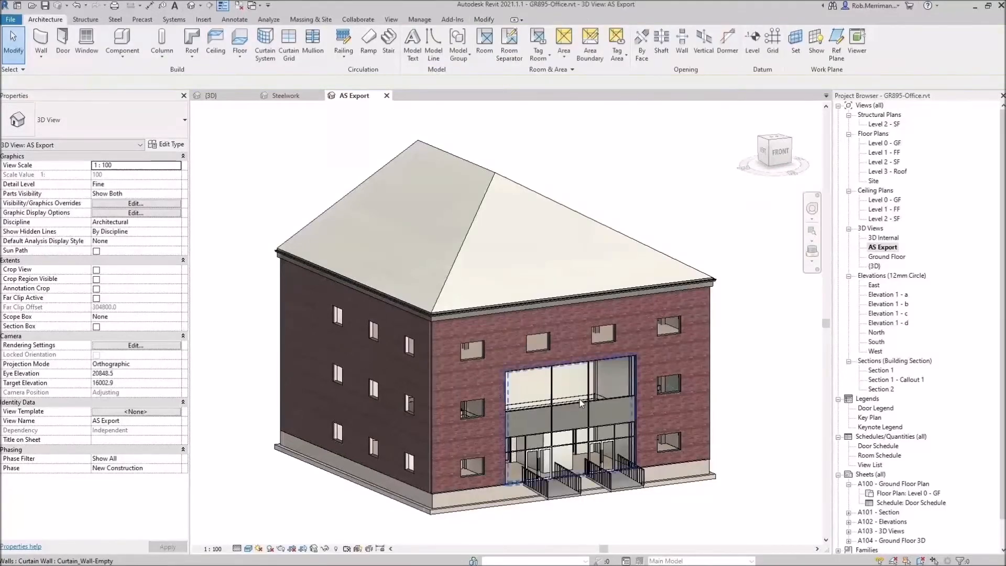
Hide the rectangular wall opening element around the front entrance glazing in this view
right_click(513, 482)
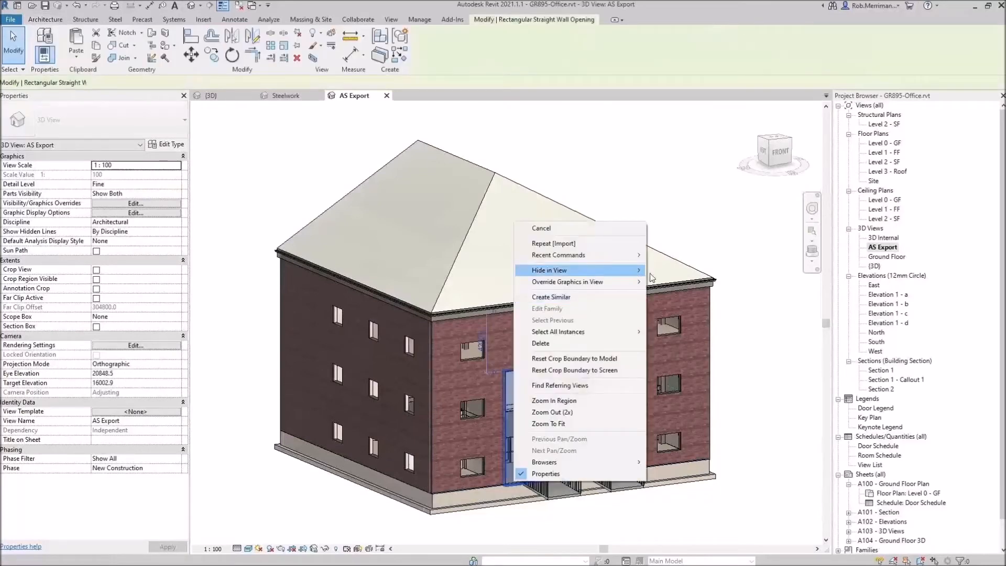
mouse_move(643, 271)
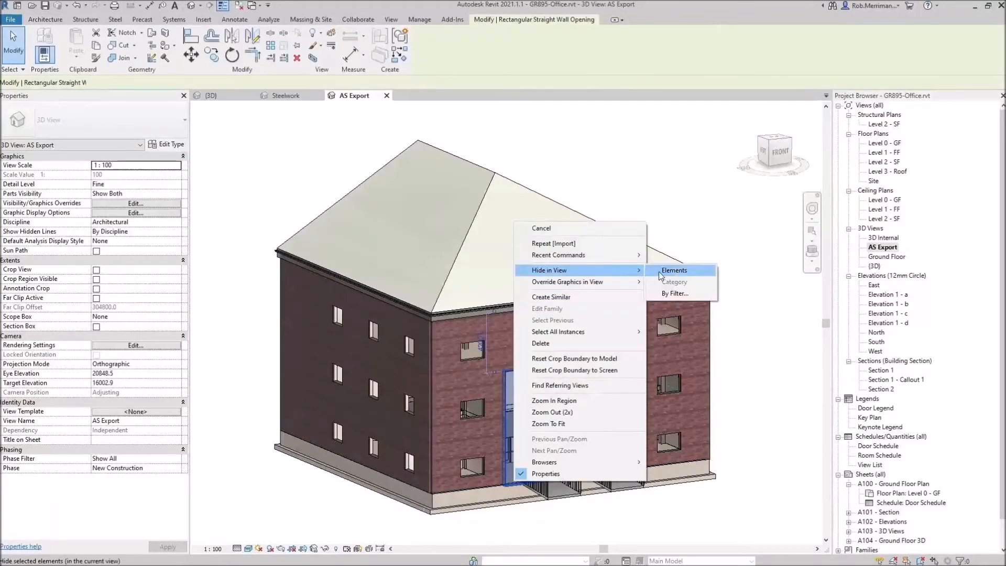
left_click(659, 271)
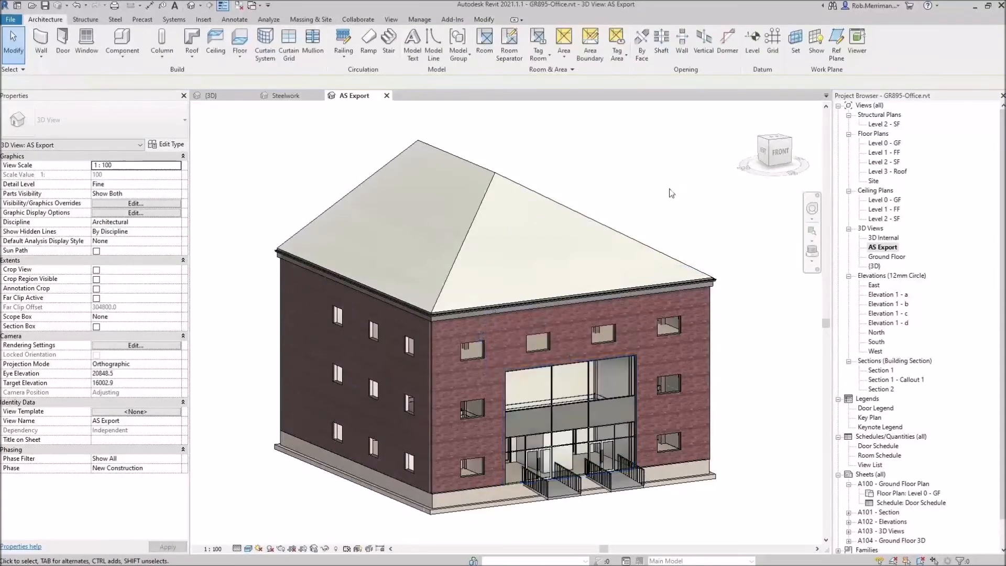
Hide the door category in the view, using a garage door on the building's rear wall
scroll(537, 505, "up", 3)
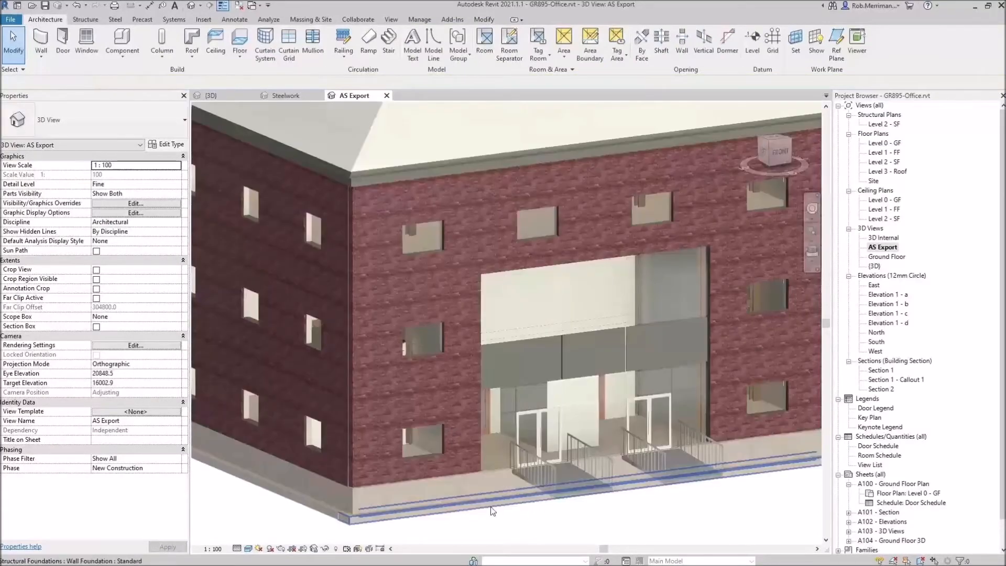
middle_click_drag(493, 511, 738, 422, "shift")
left_click(242, 363)
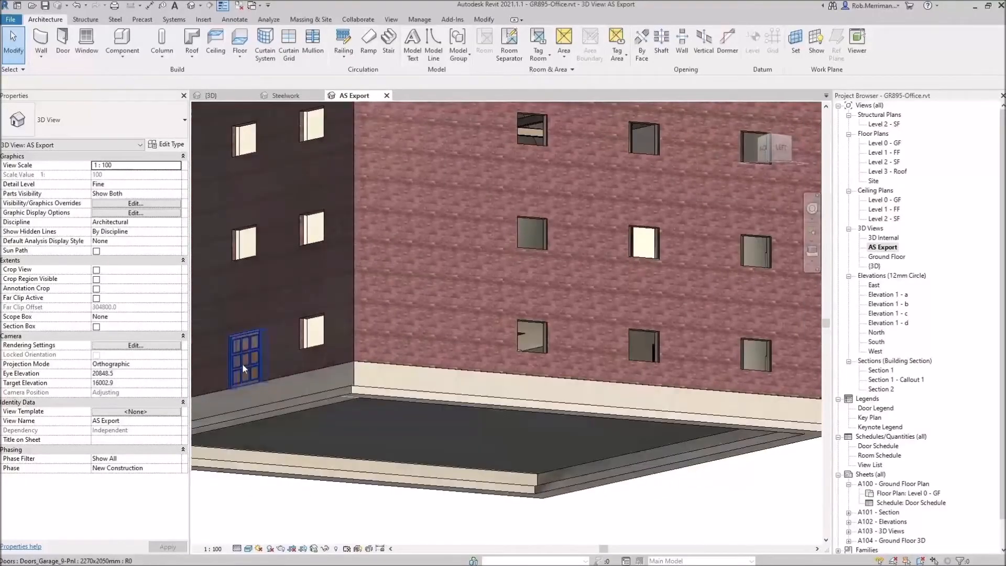
right_click(242, 363)
mouse_move(293, 152)
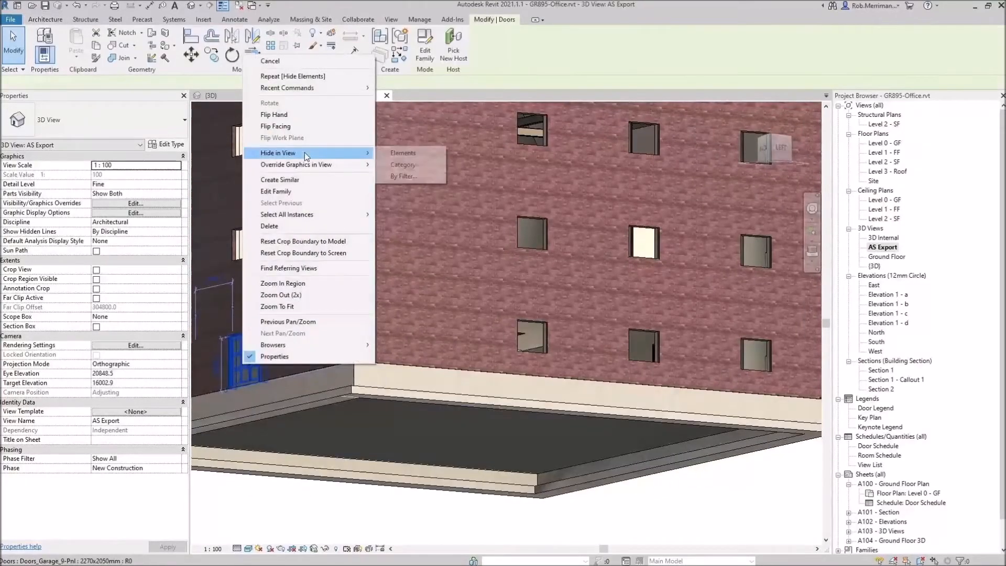
left_click(420, 166)
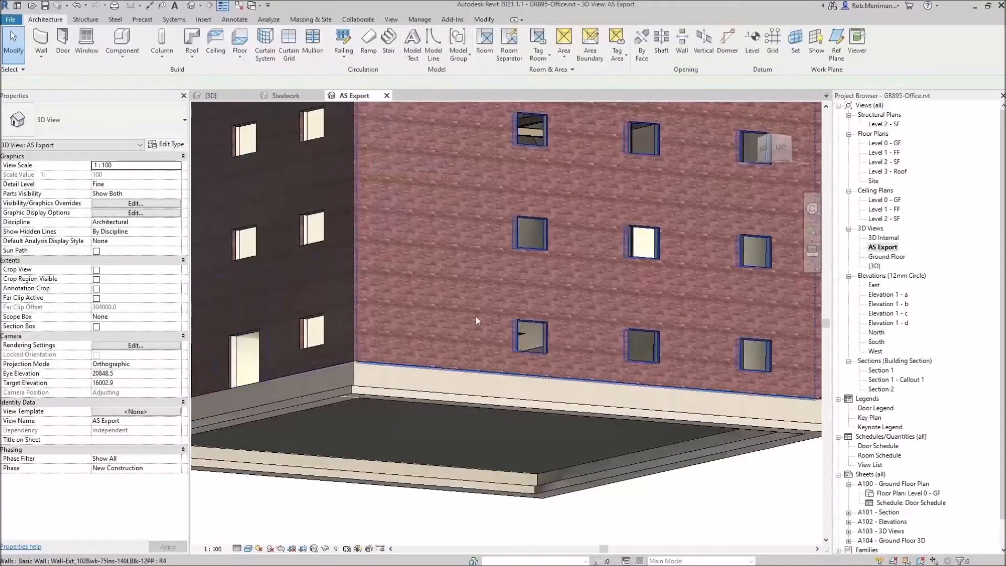
Turn off the Ceilings model category in the view's Visibility/Graphic Overrides
key("v")
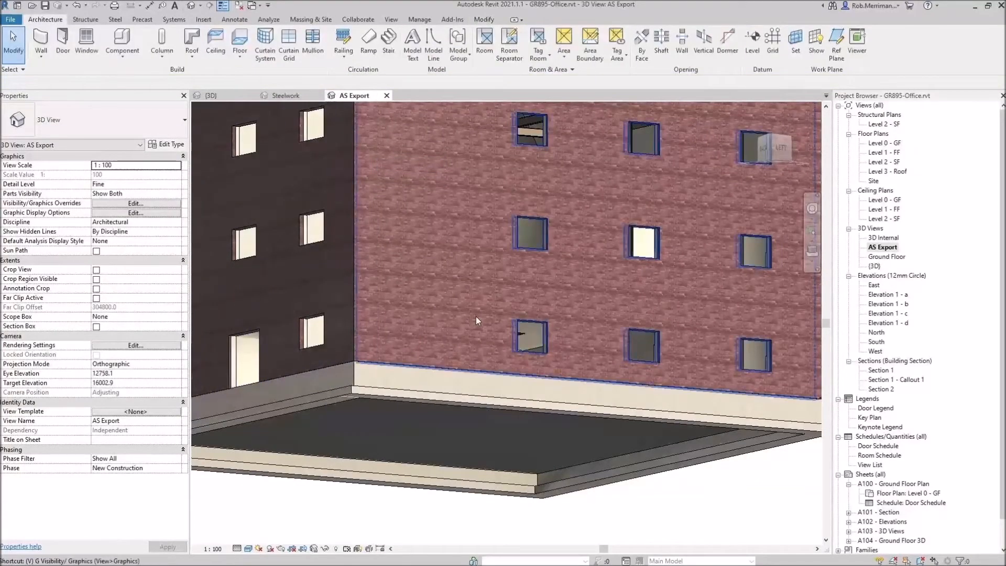
key("g")
scroll(288, 249, "down", 1)
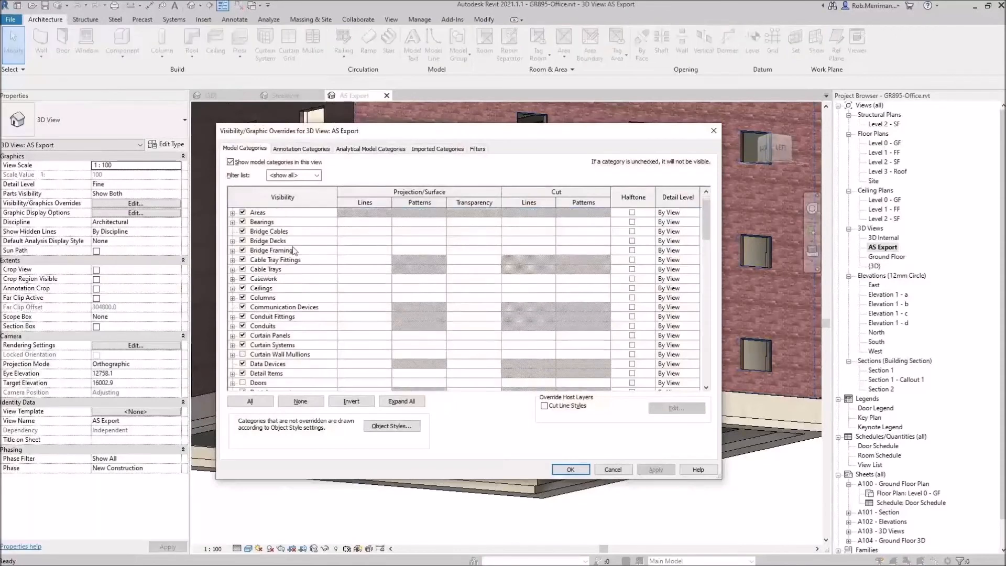
scroll(289, 250, "down", 7)
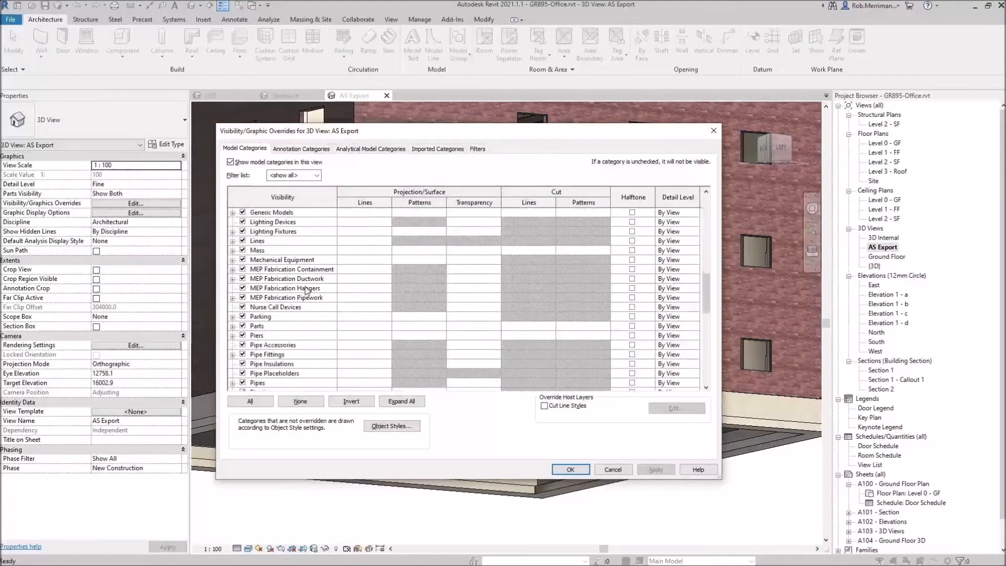
scroll(303, 291, "up", 5)
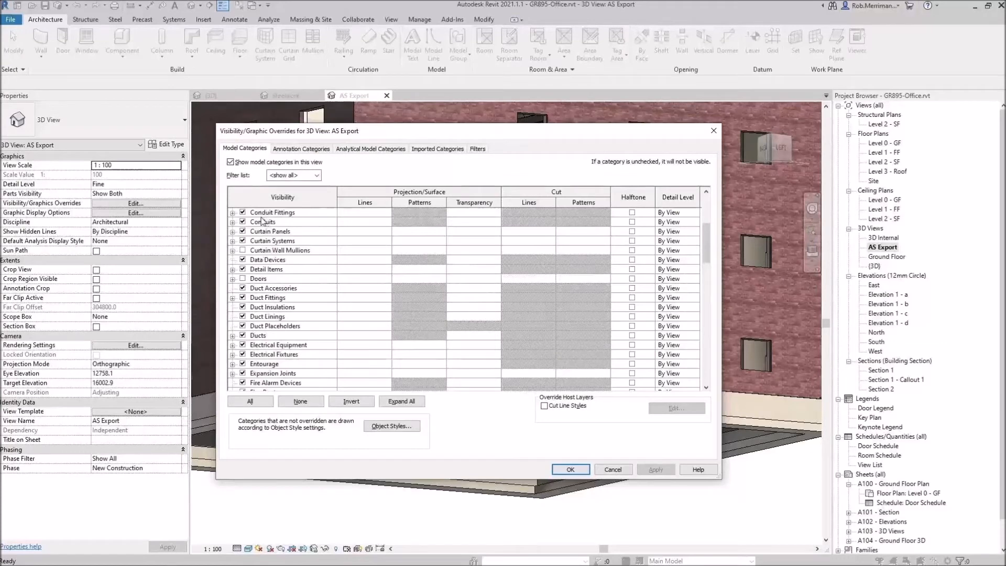
scroll(240, 252, "up", 1)
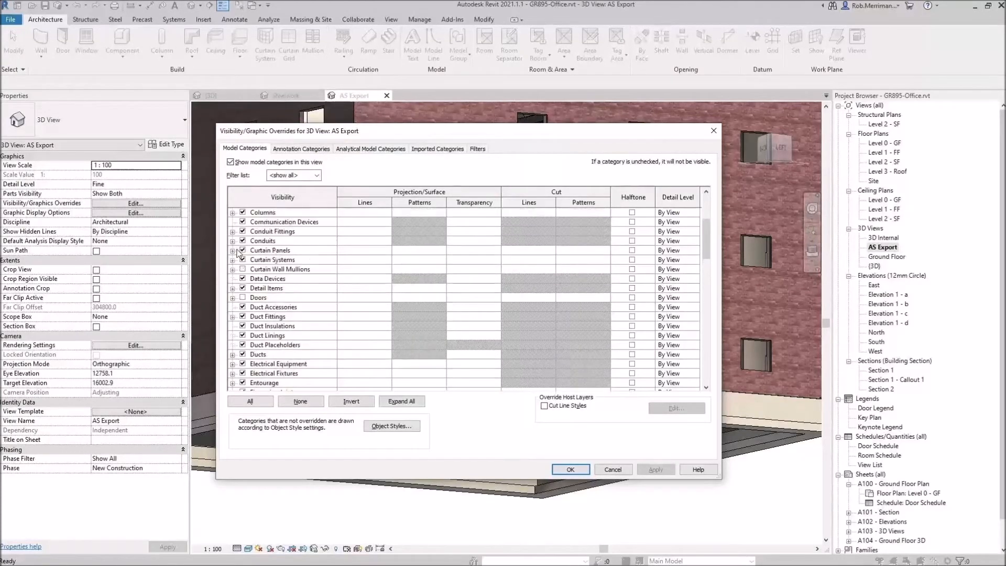
scroll(239, 253, "up", 1)
left_click(243, 231)
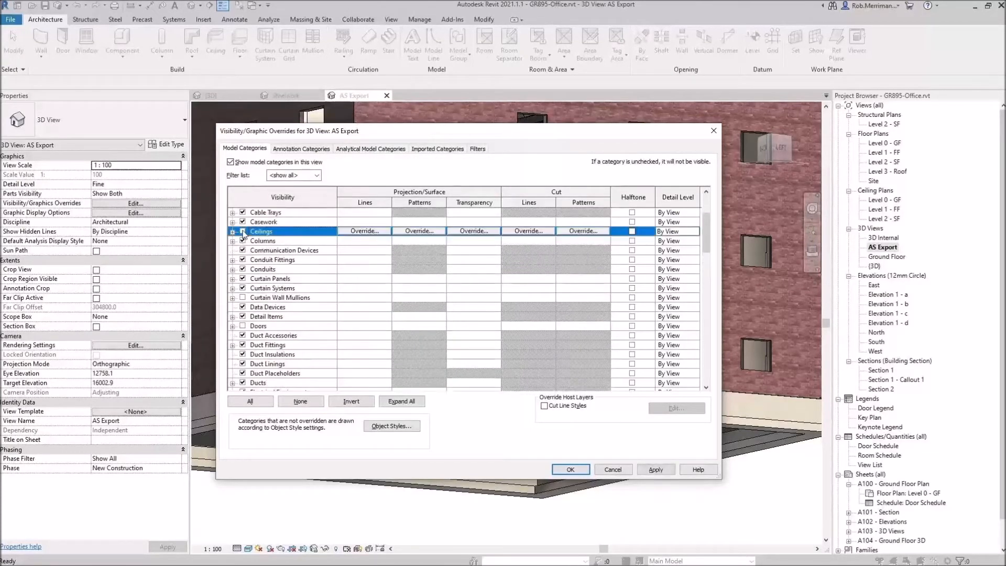
Turn off the Lighting Devices and Lighting Fixtures categories and apply the visibility overrides to the view
scroll(244, 272, "down", 3)
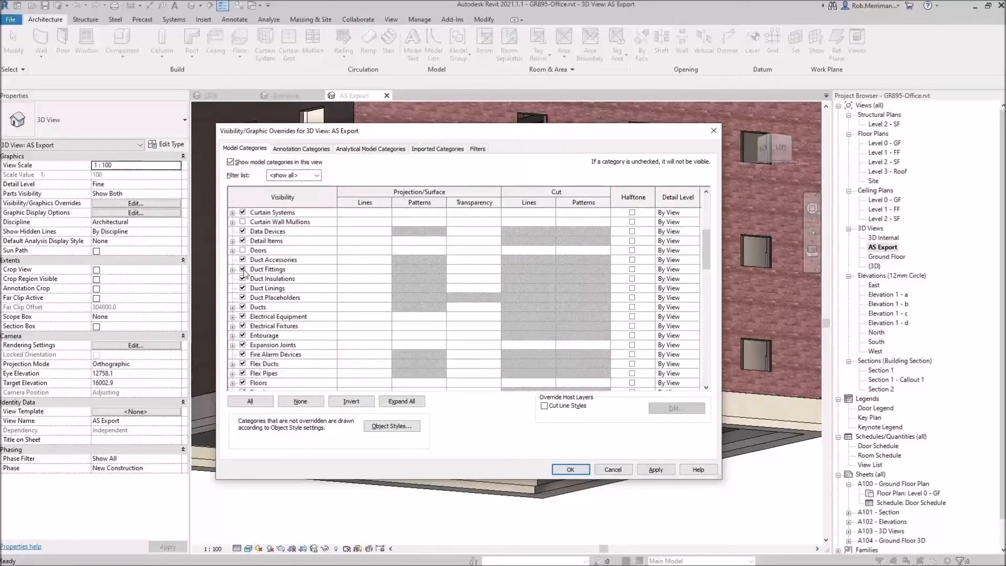
scroll(244, 273, "down", 3)
scroll(244, 273, "down", 1)
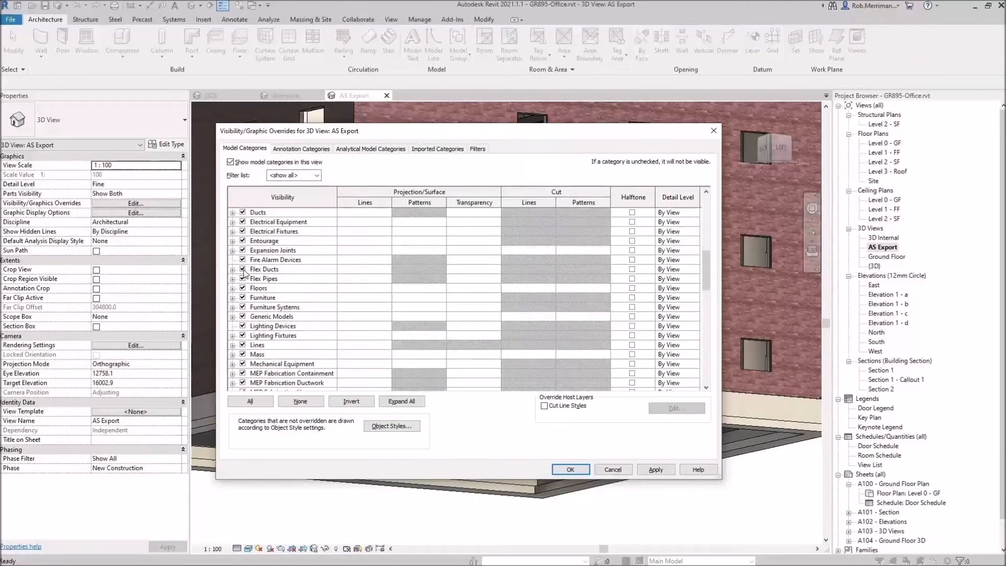
left_click(243, 326)
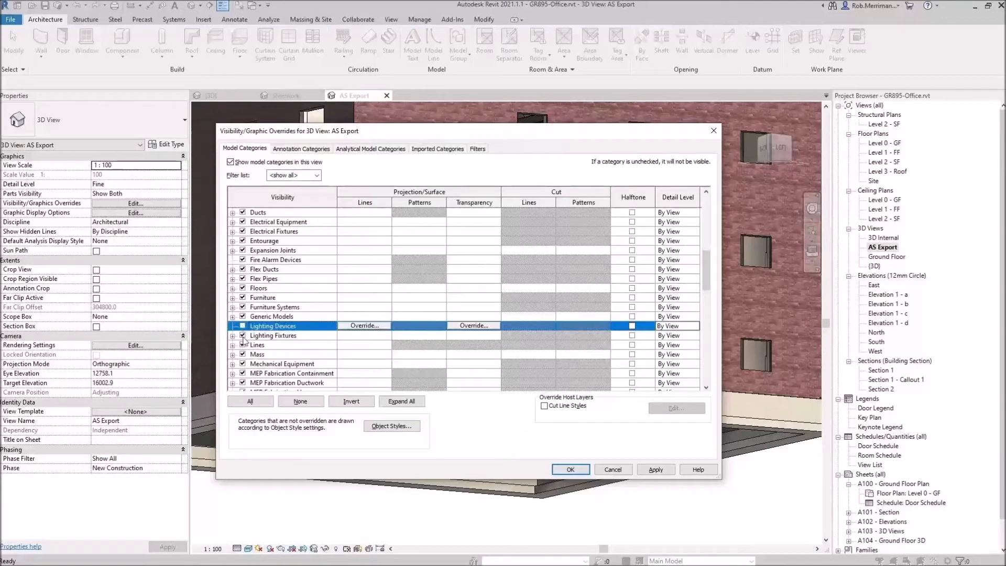
left_click(243, 335)
left_click(658, 470)
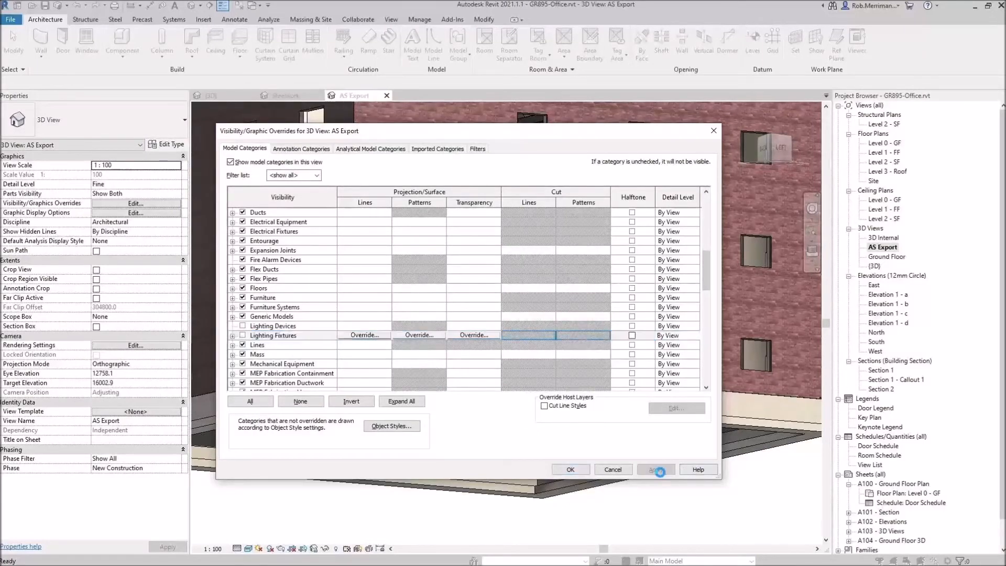
left_click(572, 470)
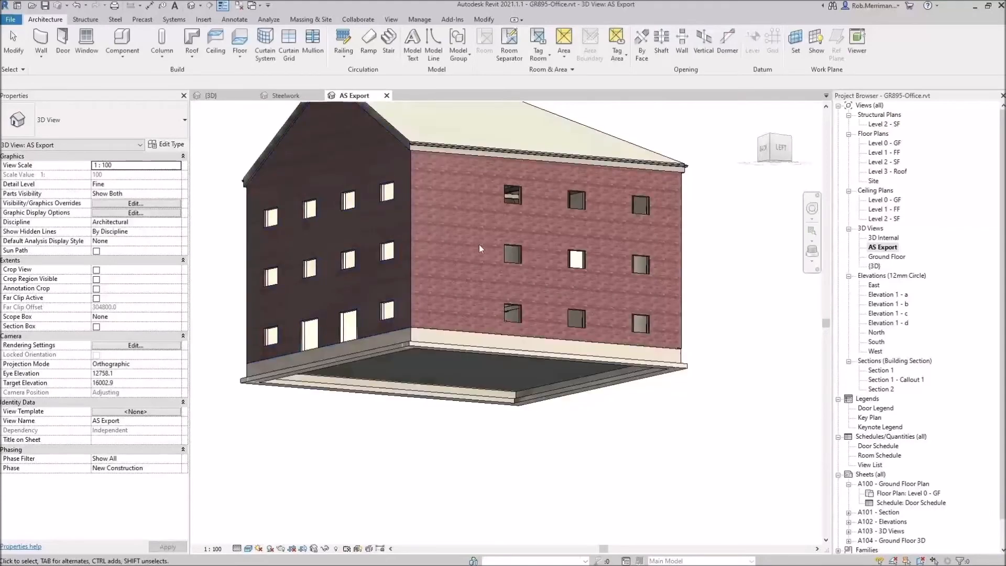
Hide only the brick external wall on the building's left side in the current view
right_click(514, 244)
mouse_move(571, 326)
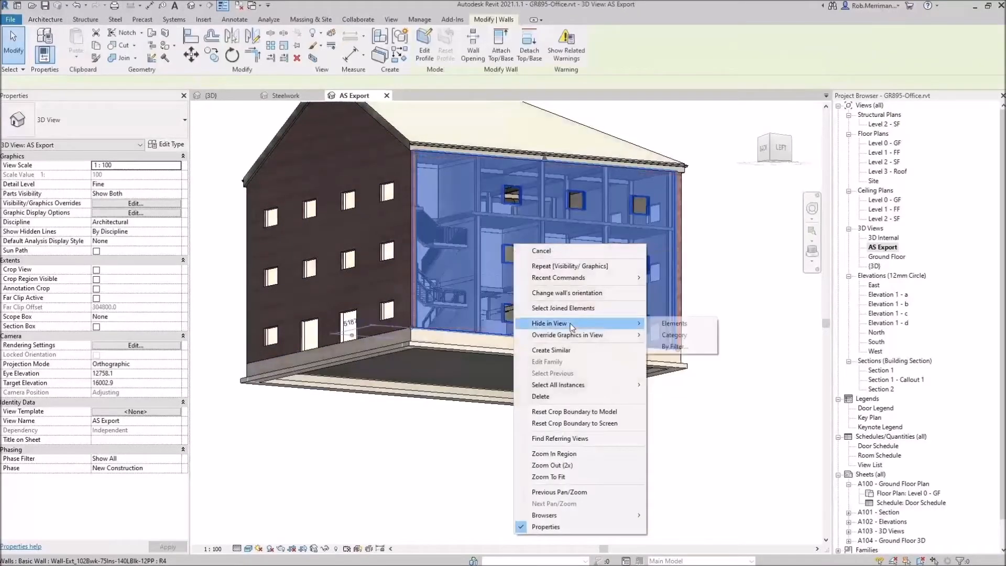
left_click(677, 323)
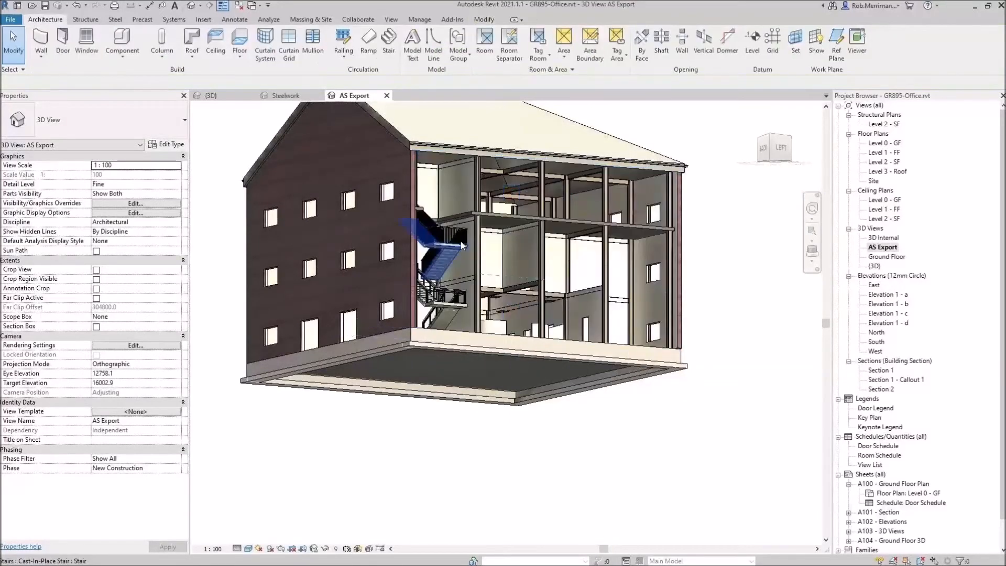
Examine the exposed staircase, its stair properties, the interior light fittings and the front of the building
scroll(455, 249, "up", 5)
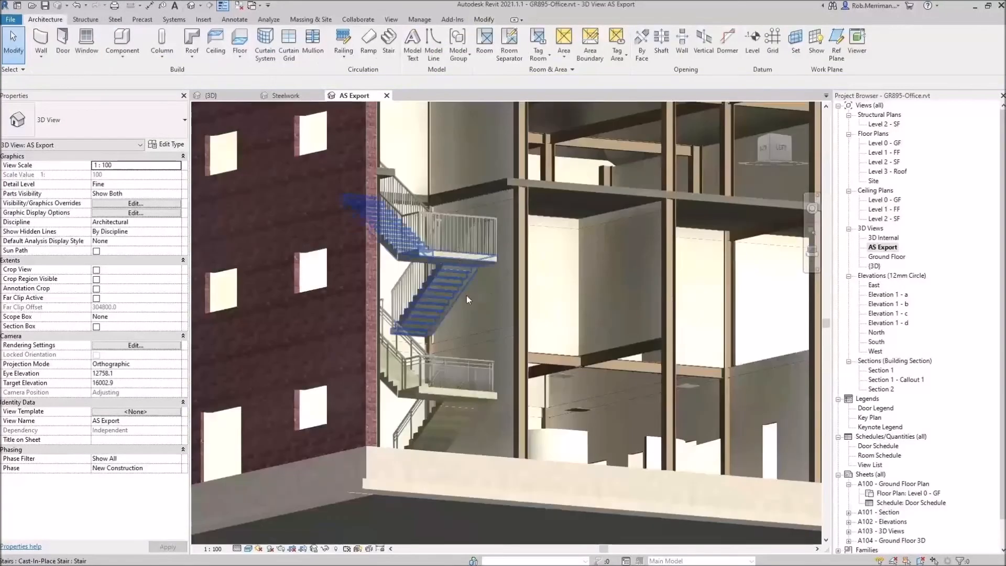
middle_click_drag(520, 272, 419, 385, "shift")
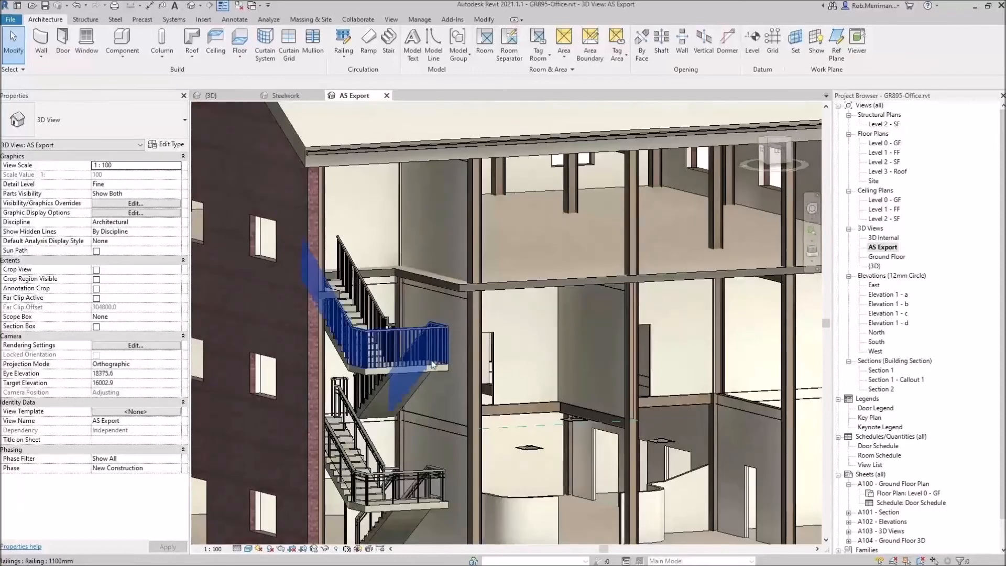
left_click(420, 385)
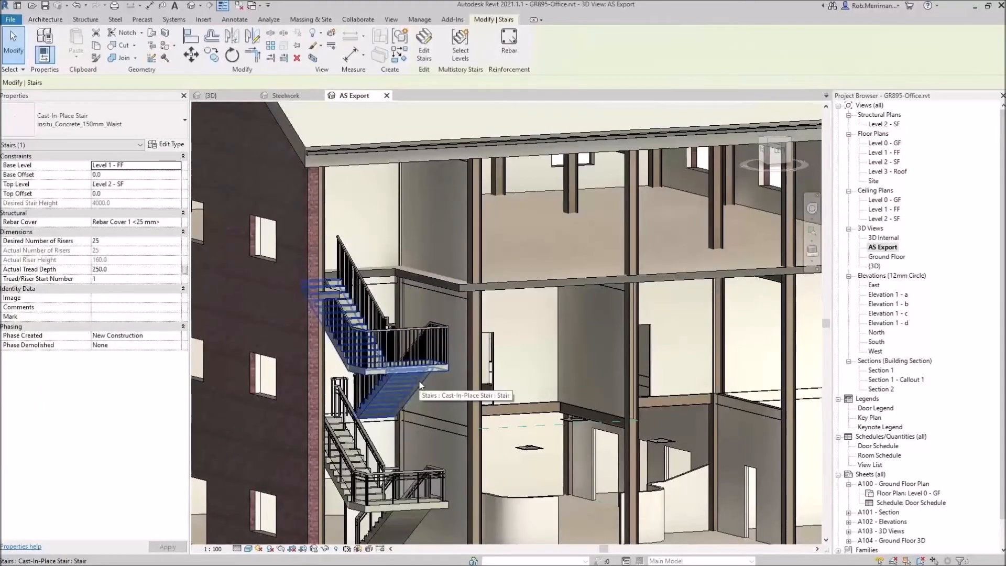
key("Escape")
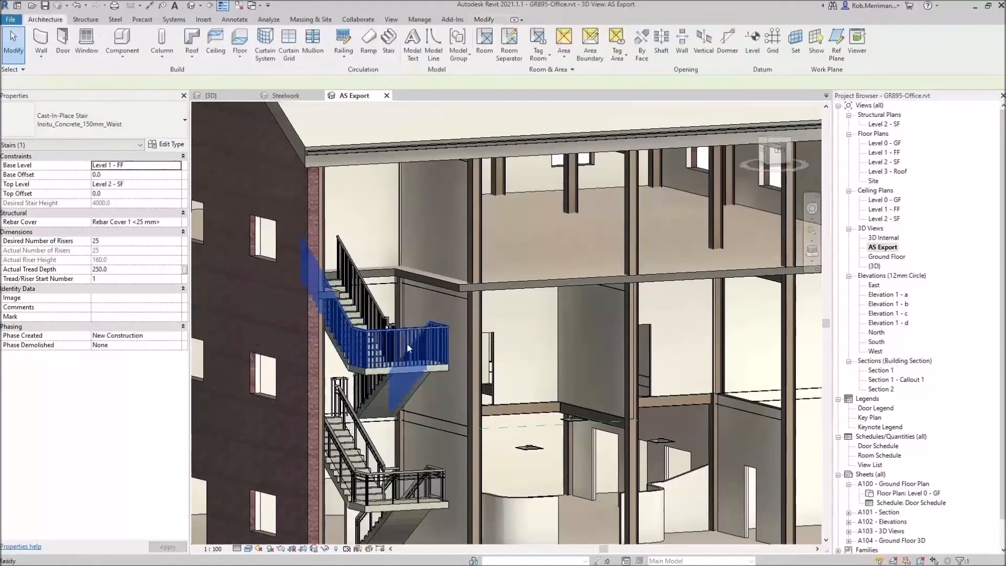
scroll(405, 342, "down", 5)
scroll(488, 404, "up", 5)
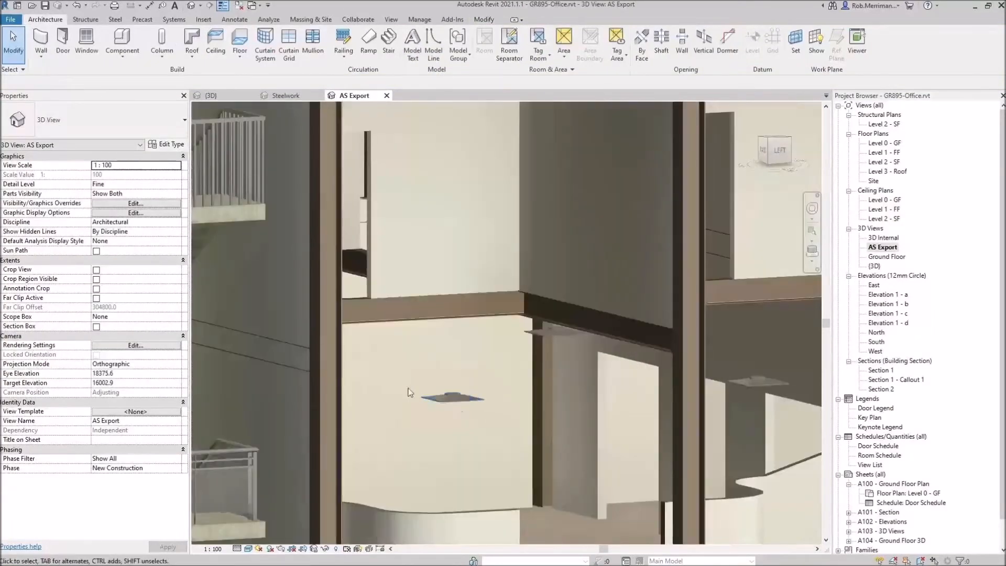
scroll(409, 393, "down", 5)
middle_click_drag(410, 392, 512, 427, "shift")
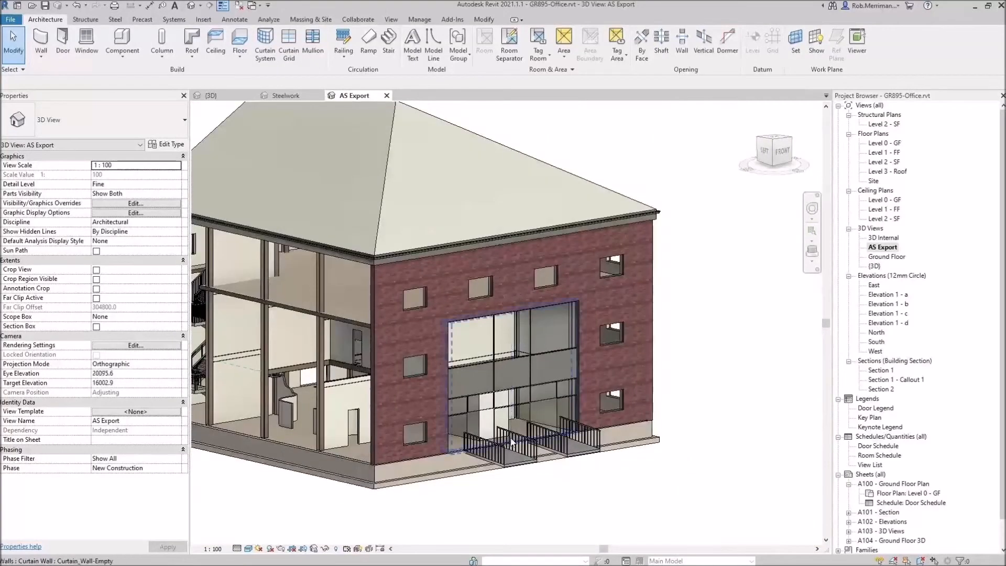
scroll(526, 454, "down", 2)
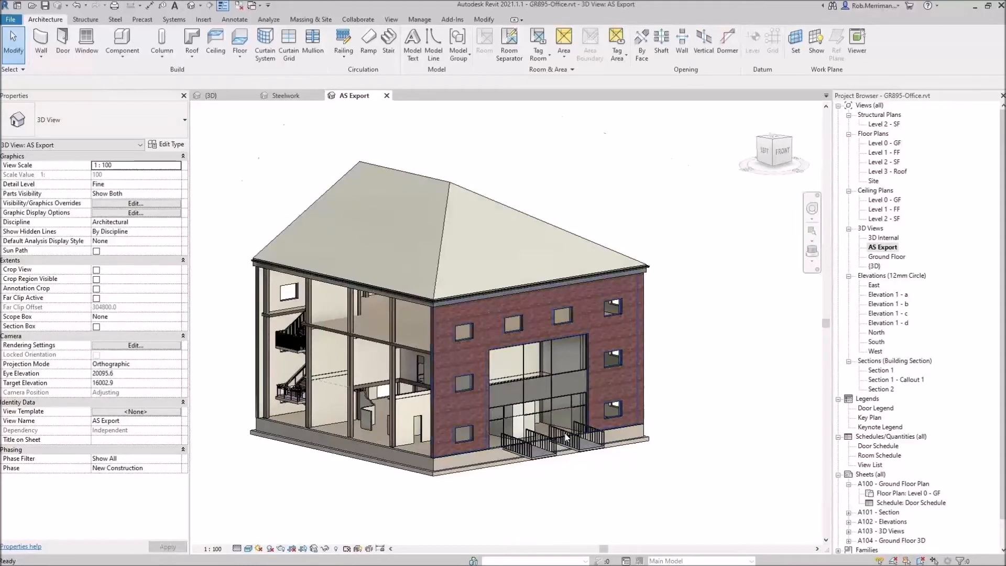
Undo the hiding of the brick side wall and bring the whole building into view
middle_click_drag(565, 435, 586, 313, "shift")
scroll(565, 348, "up", 3)
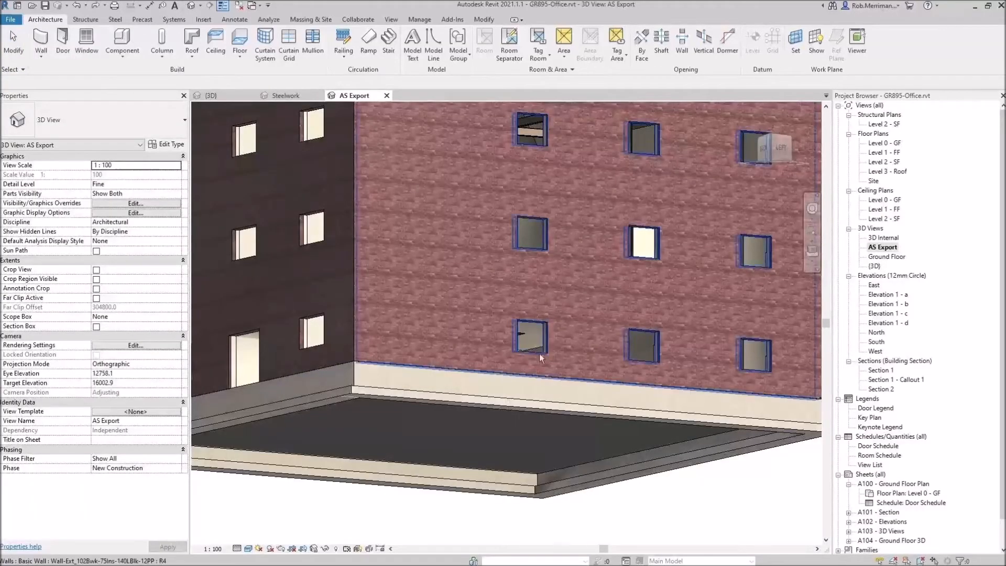
scroll(525, 359, "down", 5)
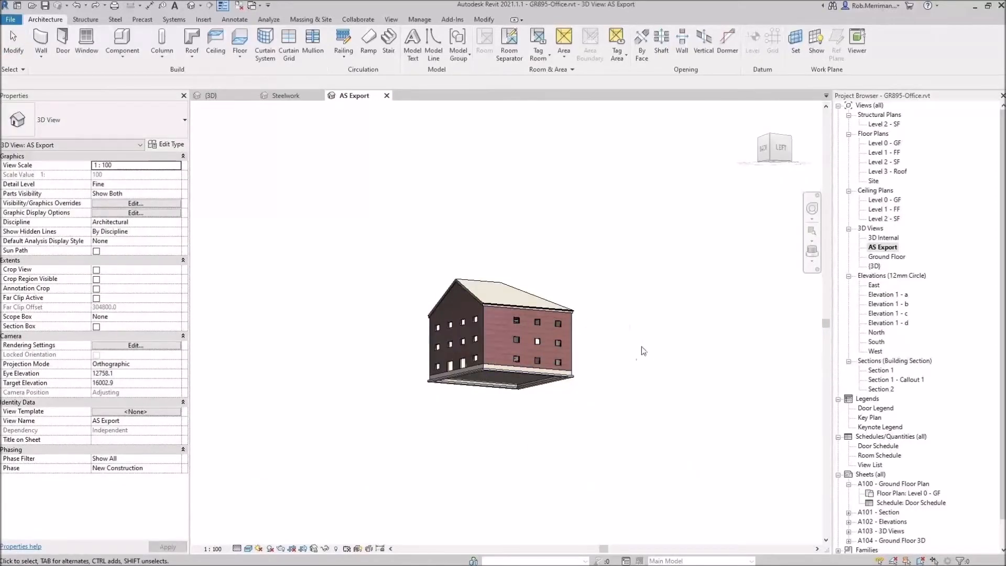
Export the AS Export view to Advance Steel with the UK country library, saving it as GR895-Office.smlx in the Advance Steel & Revit folder
middle_click_drag(644, 350, 640, 329, "shift")
middle_click_drag(653, 314, 468, 396, "shift")
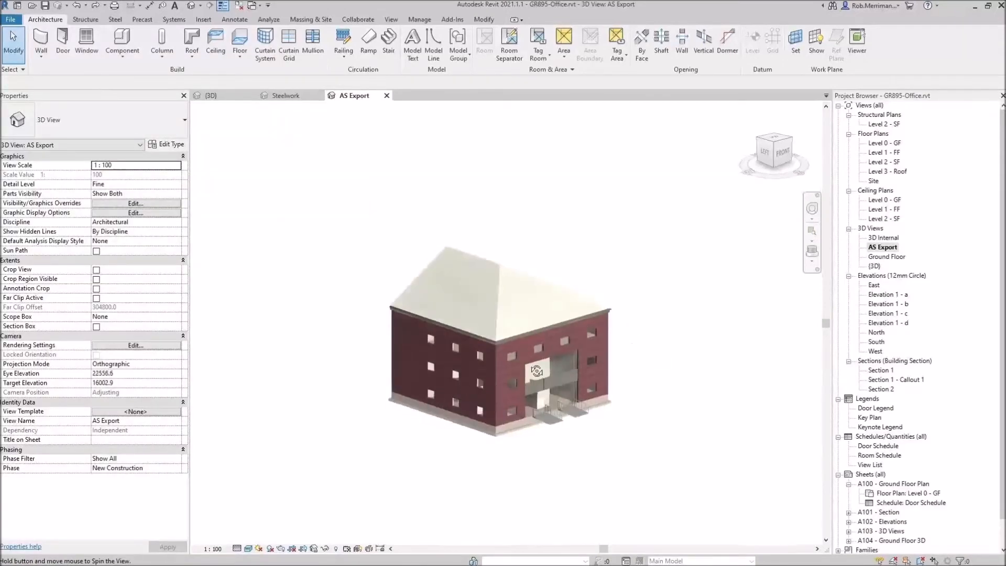
scroll(526, 365, "up", 2)
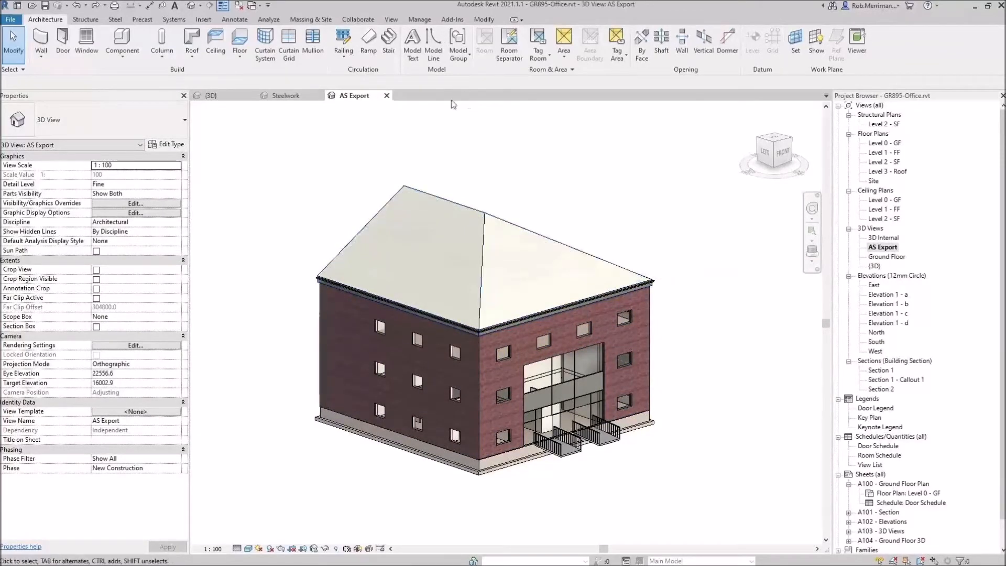
left_click(450, 20)
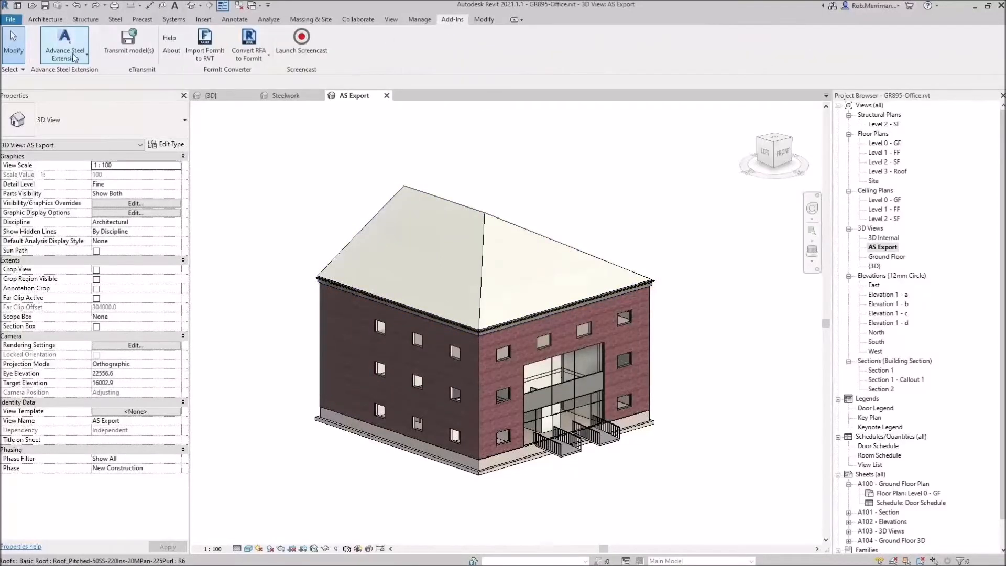
left_click(85, 59)
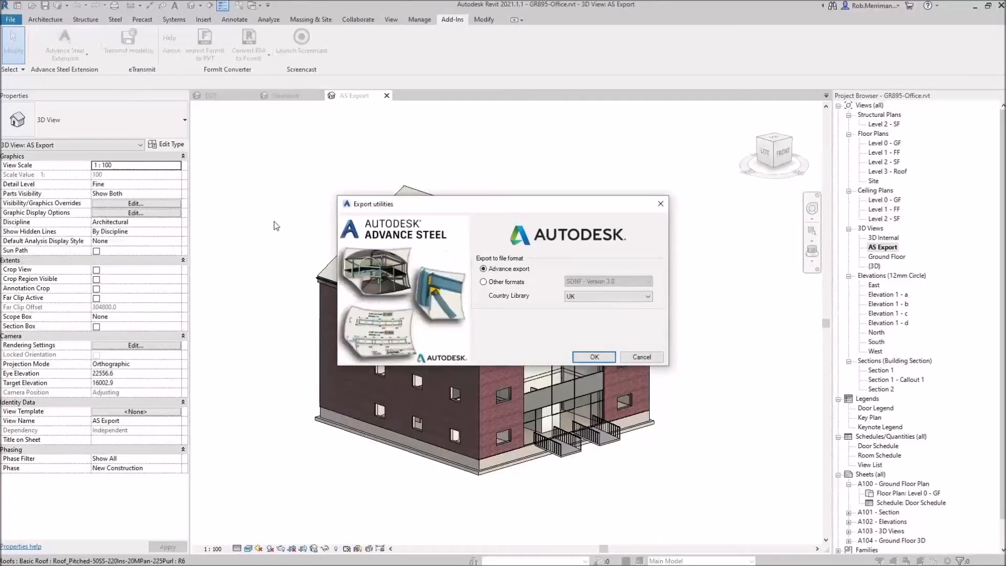
left_click(597, 358)
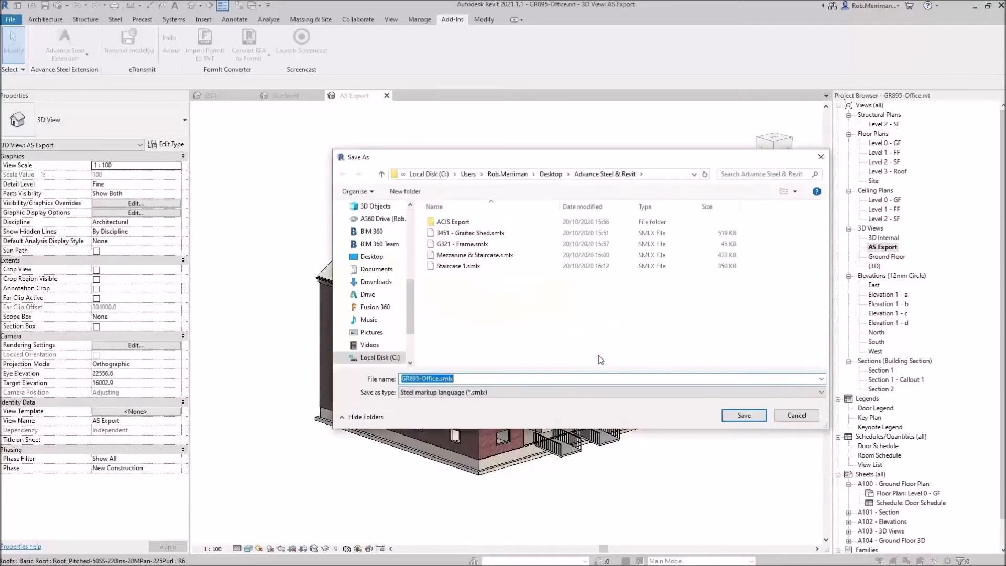
left_click(740, 416)
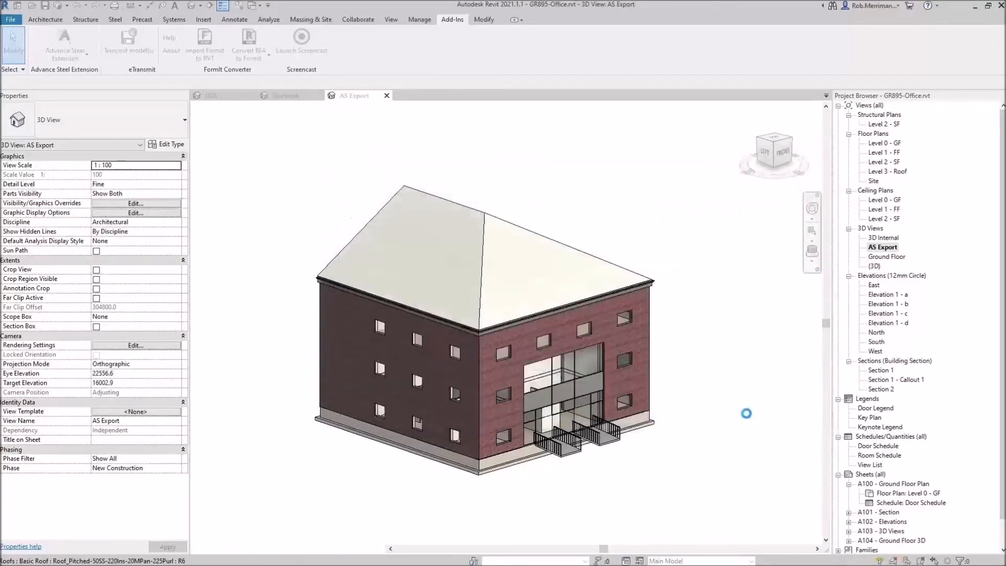
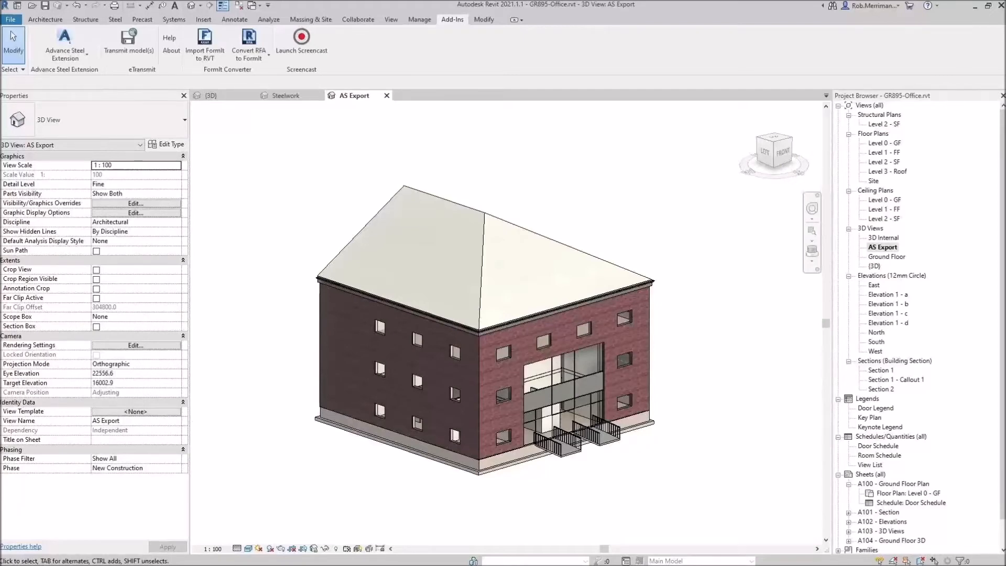
Switch to Advance Steel, maximise its window and start a new drawing from a template
key("alt+Tab")
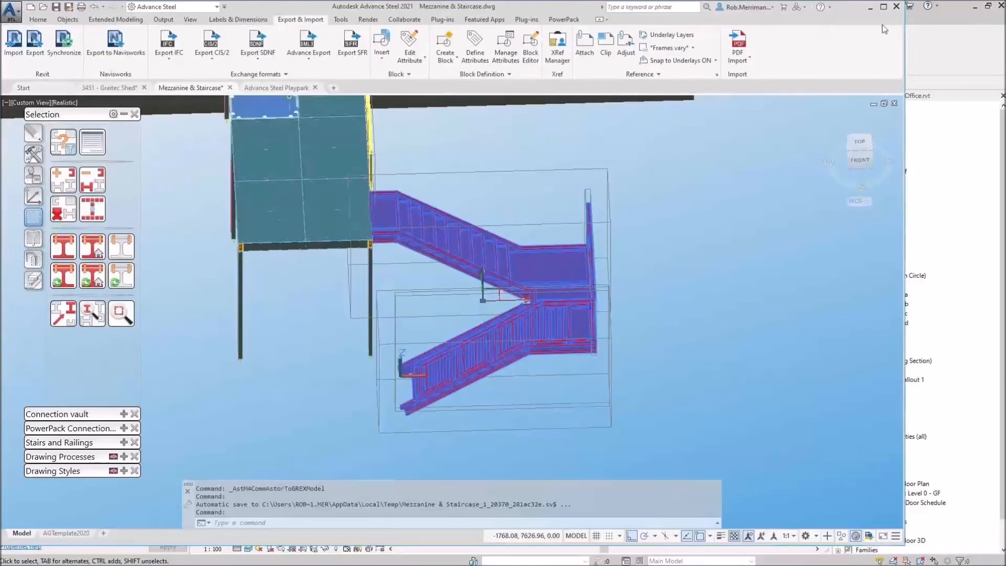
left_click(884, 7)
left_click(44, 89)
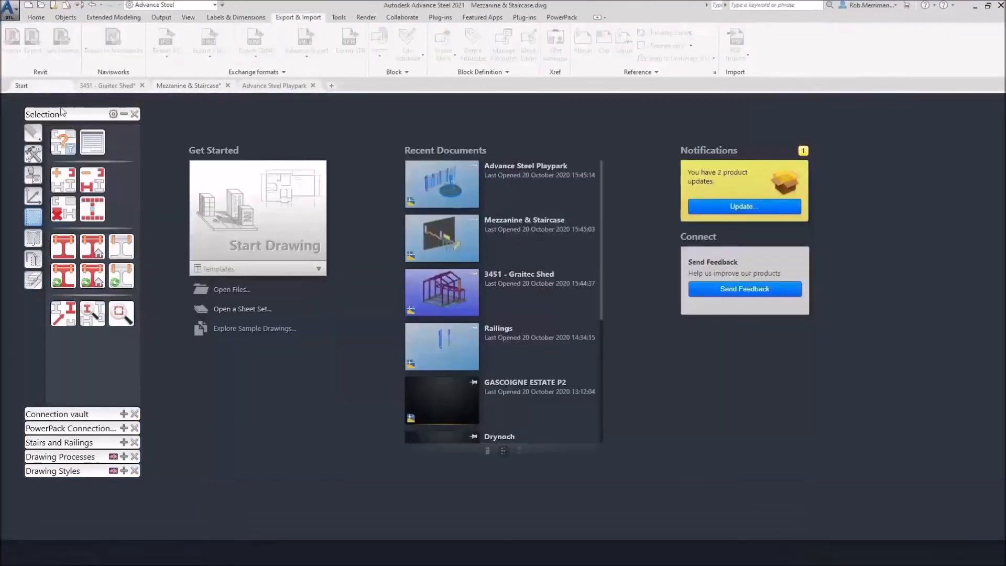
left_click(267, 269)
left_click(246, 311)
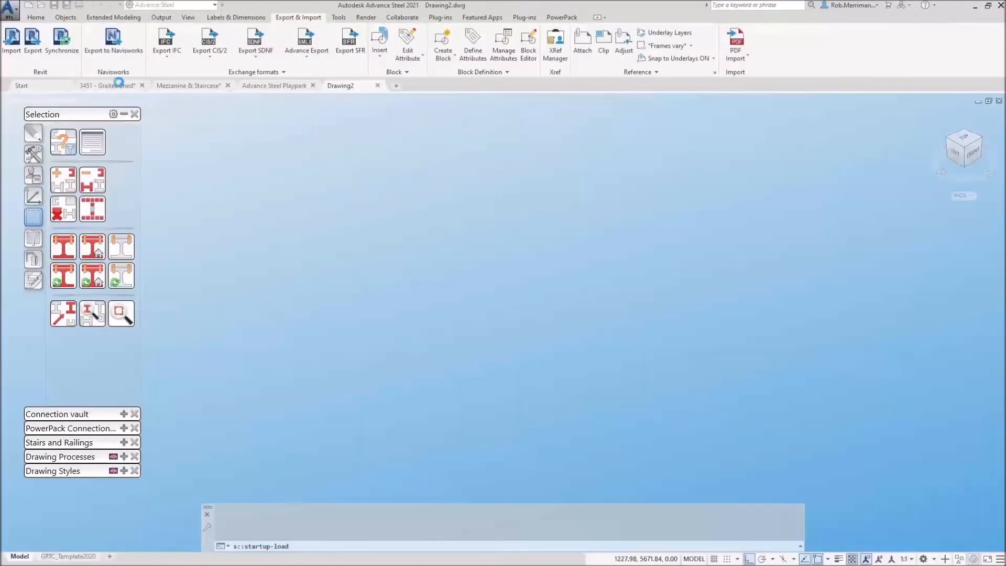
Import the Revit model file GR895-Office.smlx into the new drawing
left_click(12, 48)
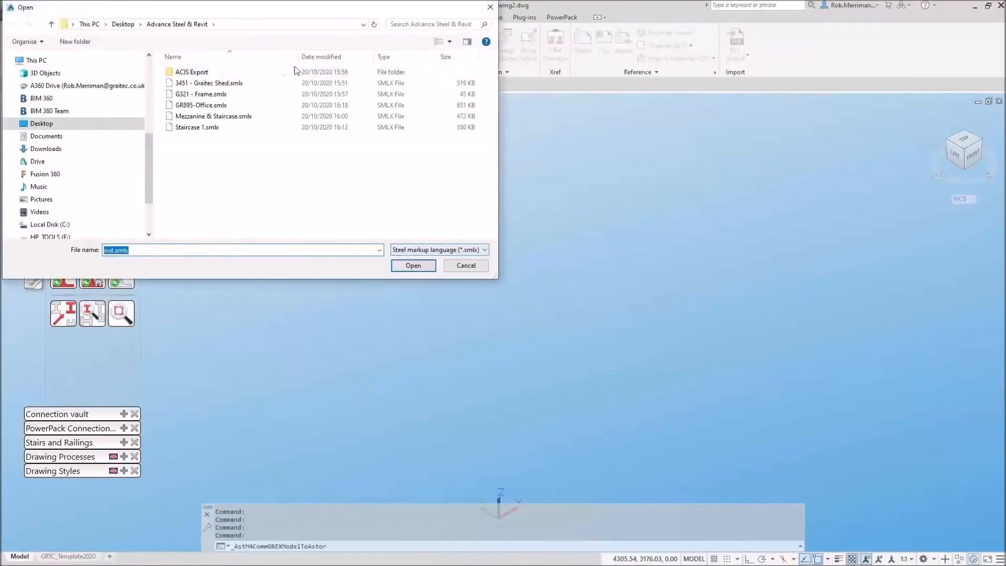
left_click(202, 107)
left_click(407, 268)
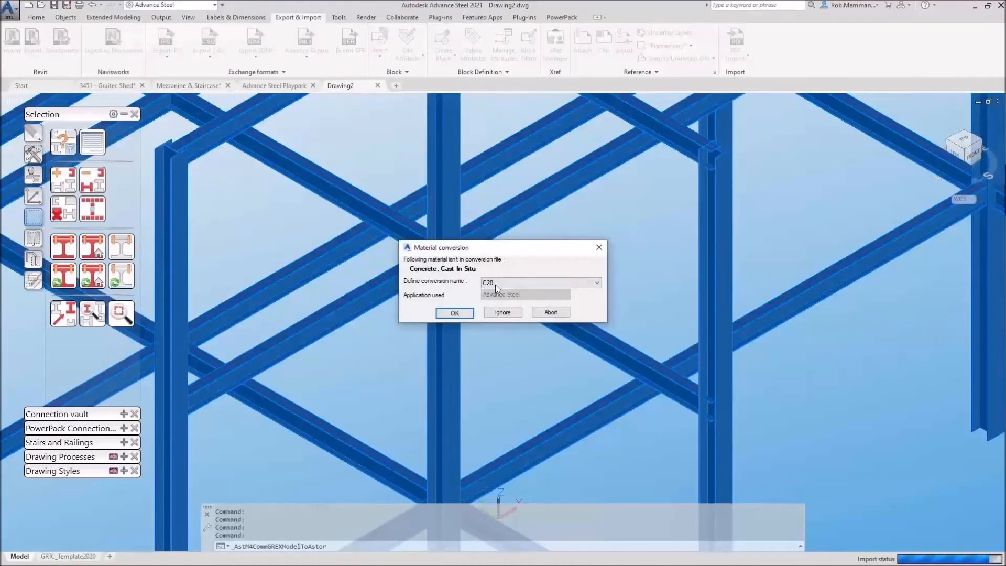
Convert each unmapped material, from cast in situ concrete and masonry units to metal stud, default roof and Concrete_25, to C20
left_click(460, 316)
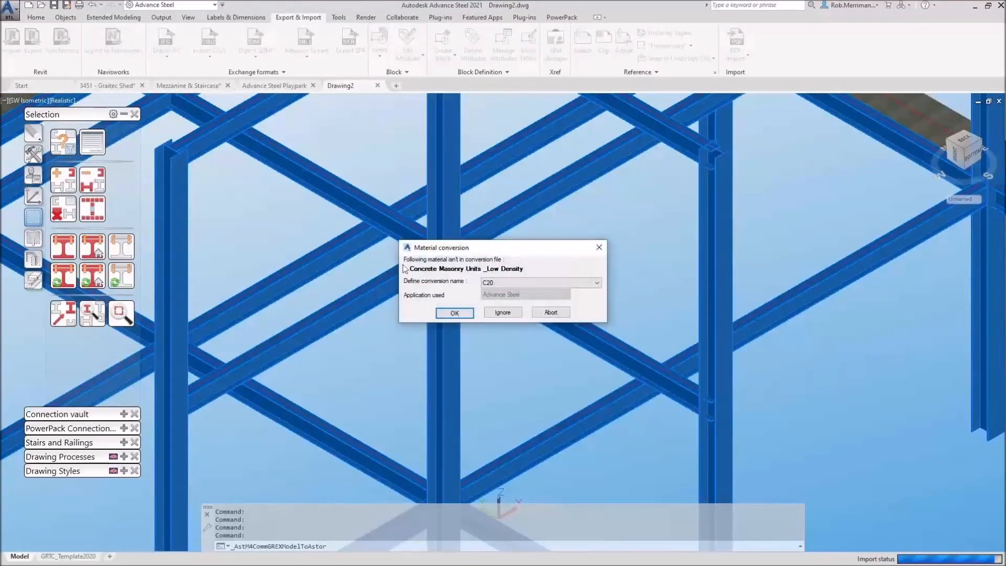
left_click(440, 313)
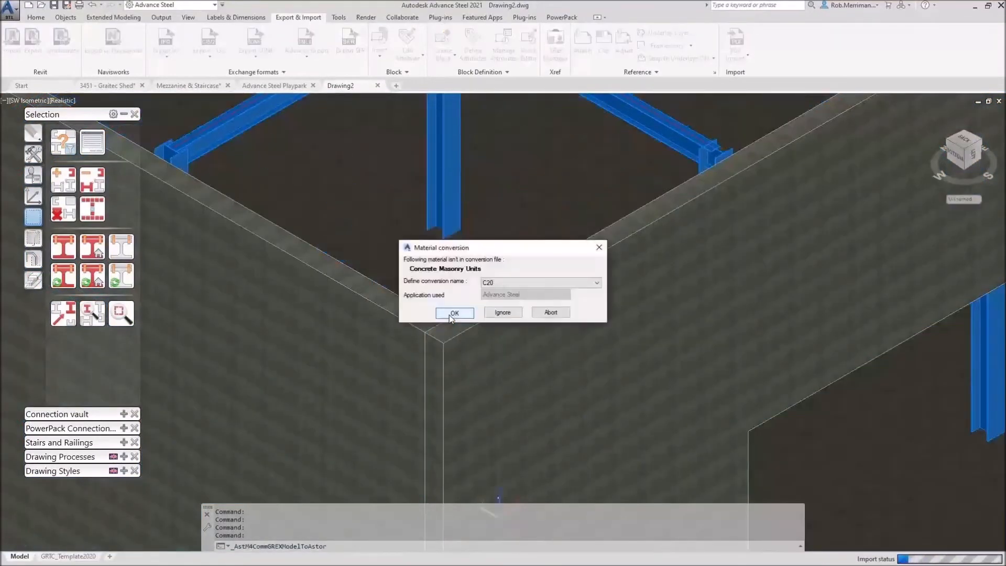
left_click(450, 315)
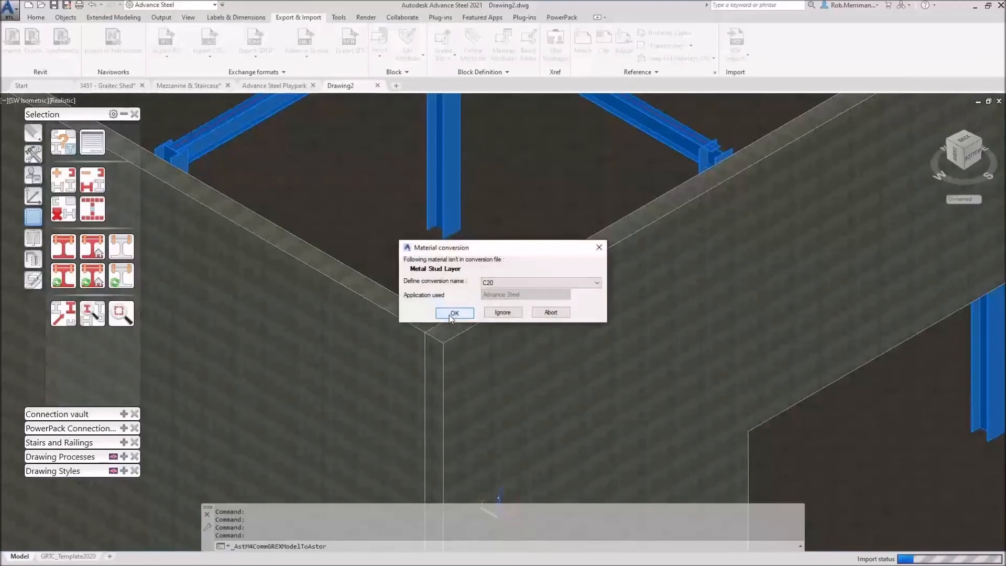
left_click(455, 313)
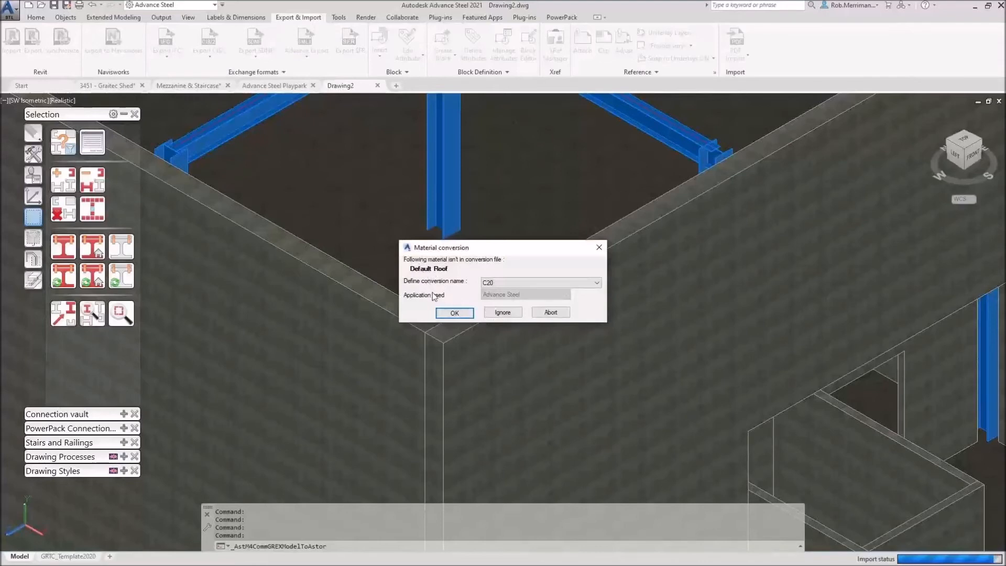
left_click(452, 314)
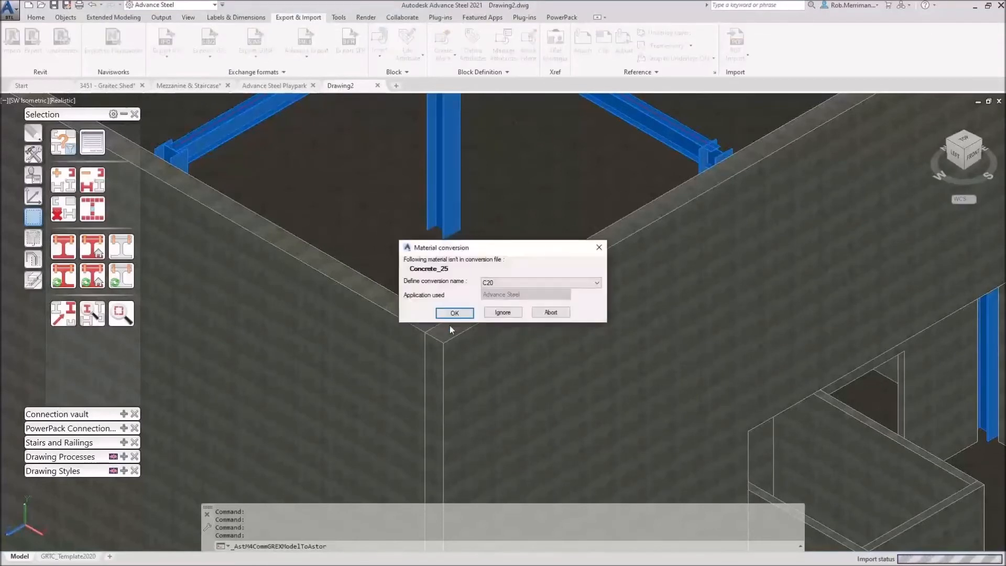
left_click(455, 315)
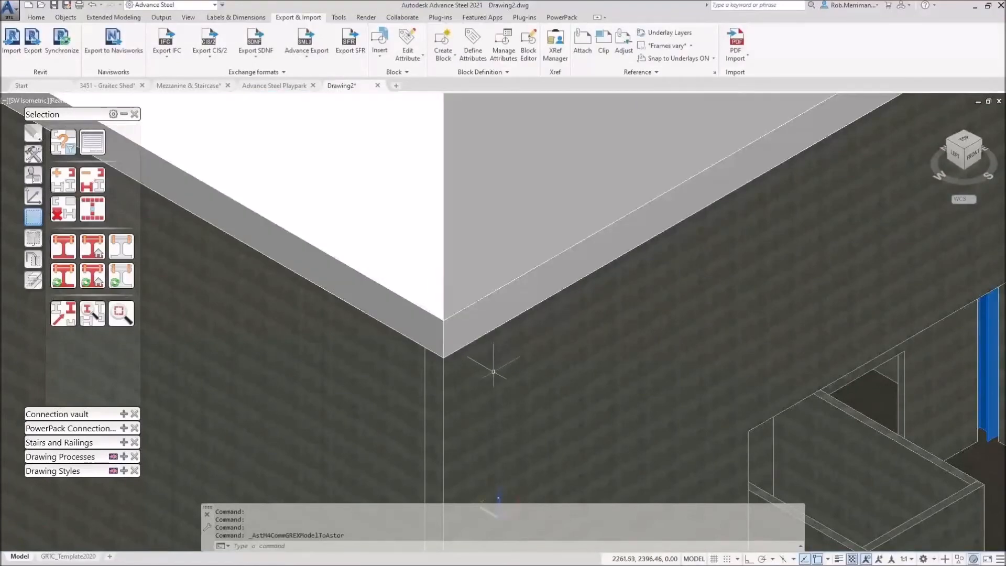
Hide the large external wall on the left face of the imported building
scroll(514, 363, "down", 3)
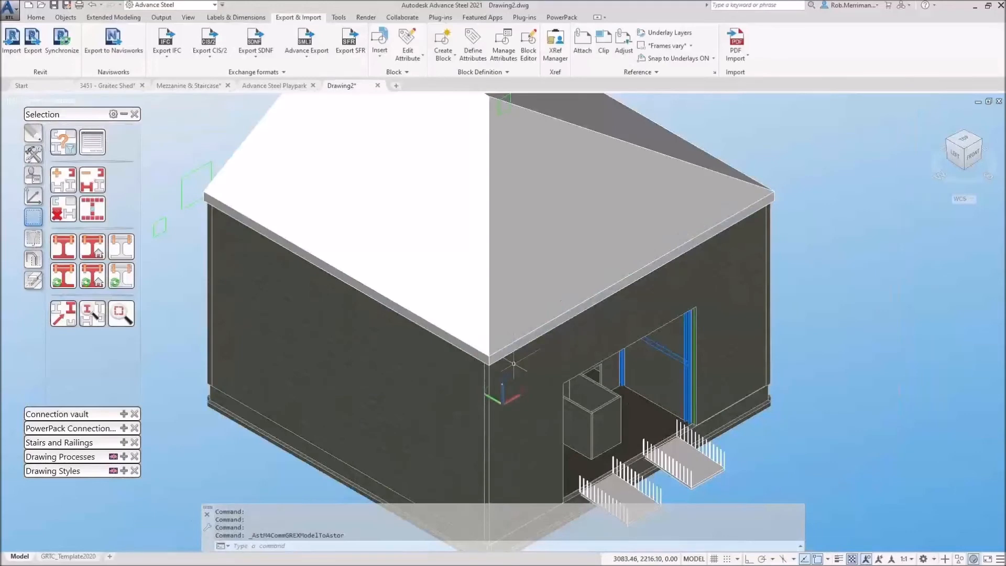
middle_click_drag(513, 363, 510, 289, "shift")
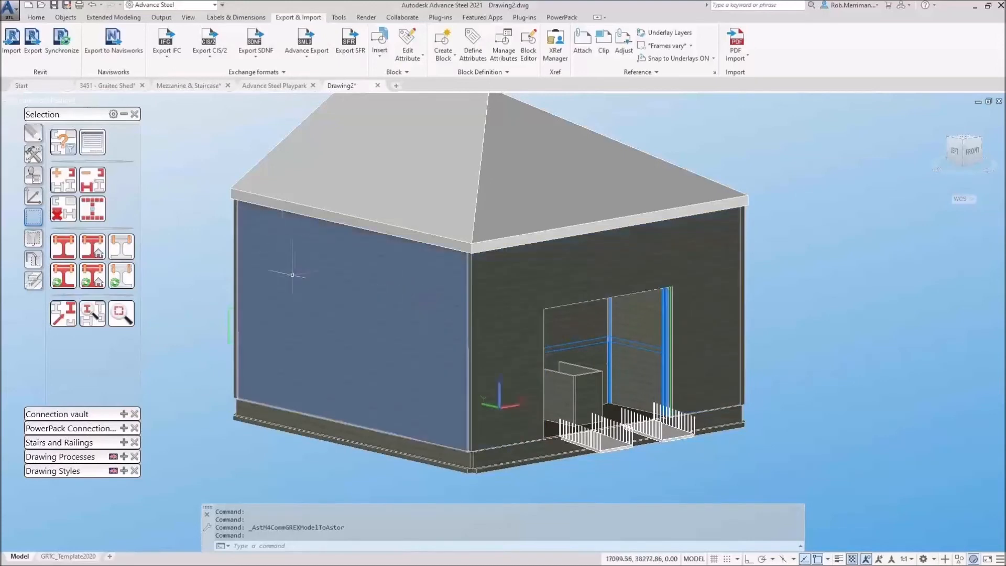
left_click(407, 303)
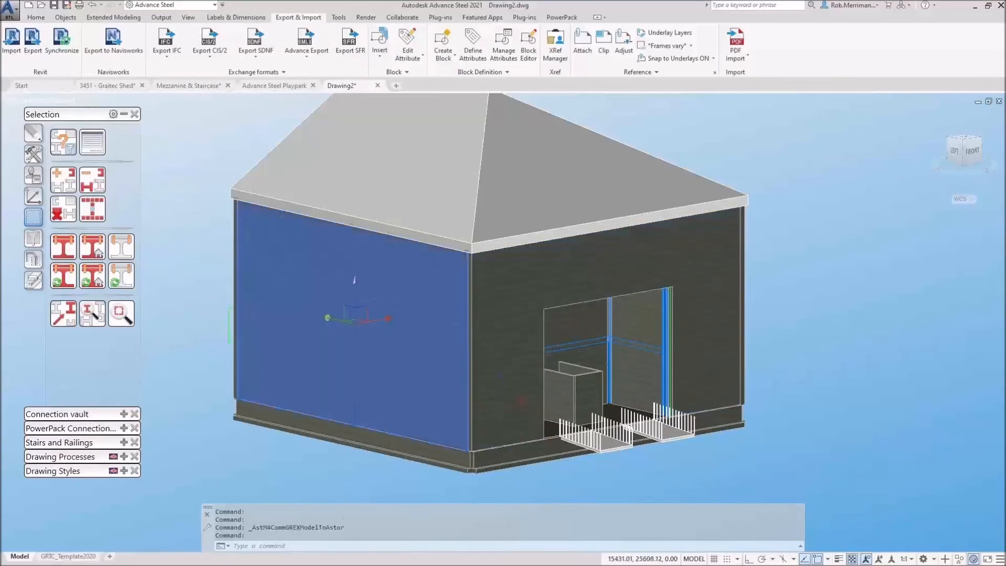
left_click(35, 257)
left_click(63, 248)
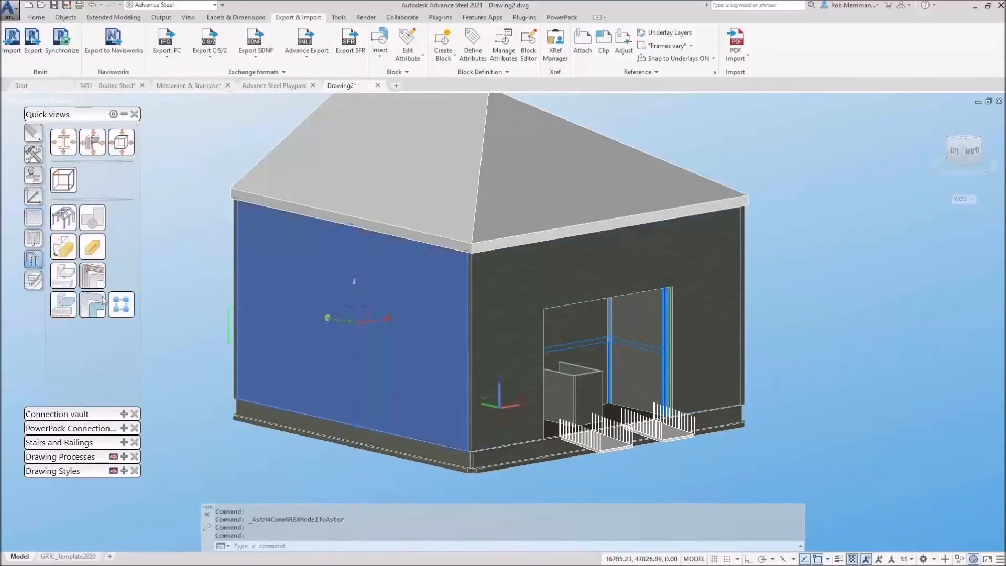
Examine the imported interior, including the steel frame, floor slab, curved wall, openings and staircases
scroll(323, 336, "up", 5)
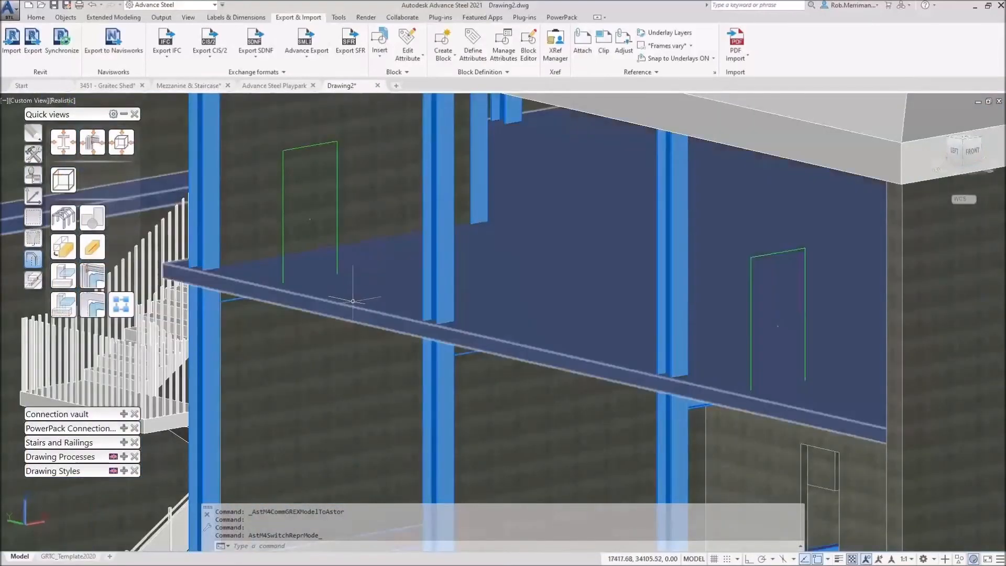
scroll(348, 292, "down", 4)
scroll(409, 331, "up", 5)
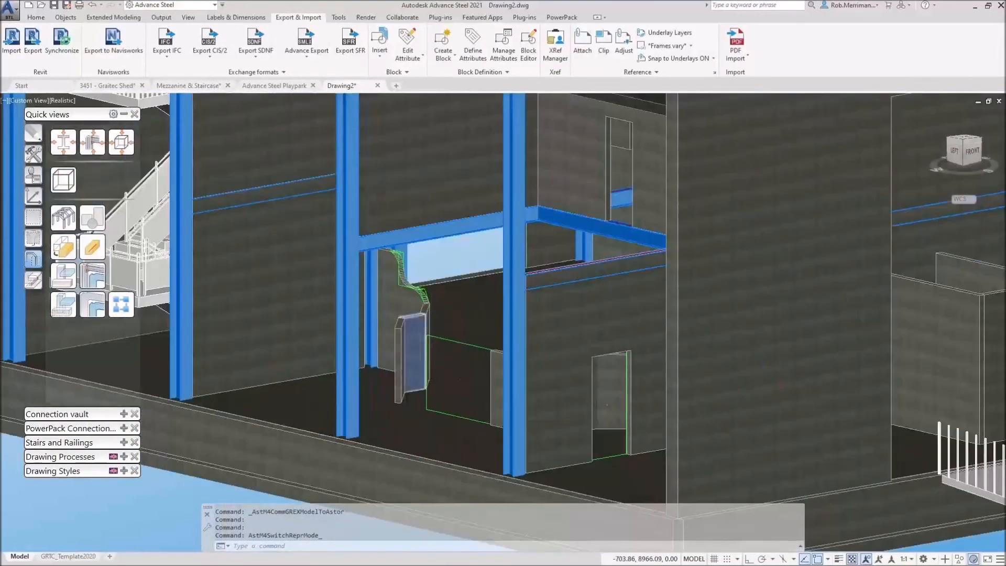
scroll(436, 329, "up", 2)
mouse_move(436, 329)
middle_mouse_down("shift")
mouse_move(487, 342)
mouse_move(540, 338)
mouse_move(453, 316)
mouse_move(443, 324)
middle_mouse_up("shift")
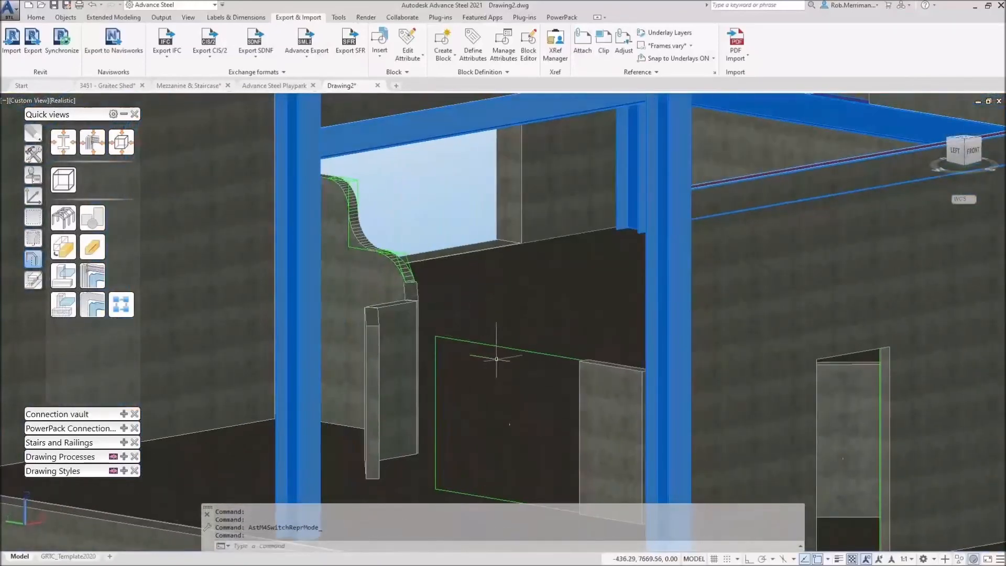
scroll(498, 346, "down", 6)
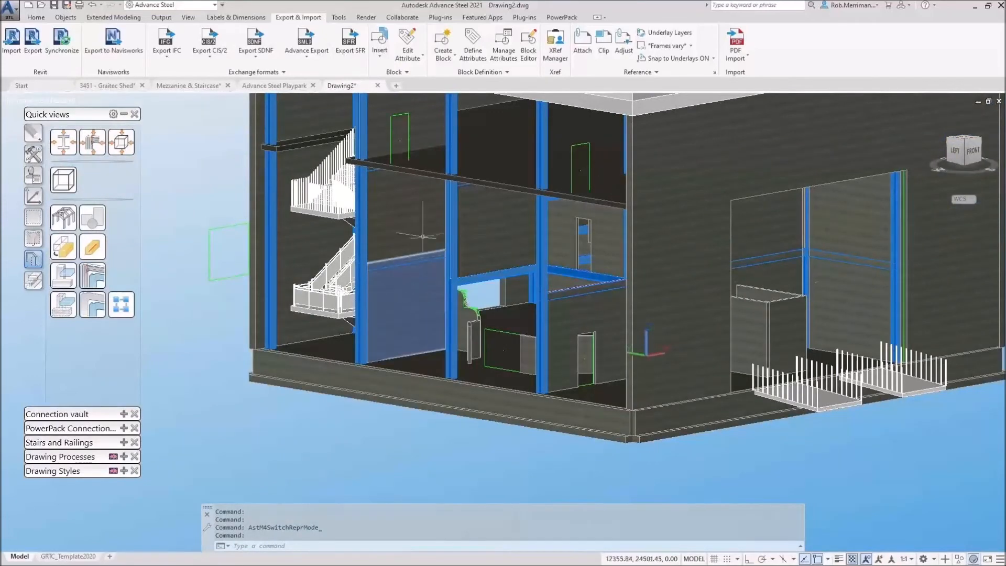
scroll(346, 221, "up", 3)
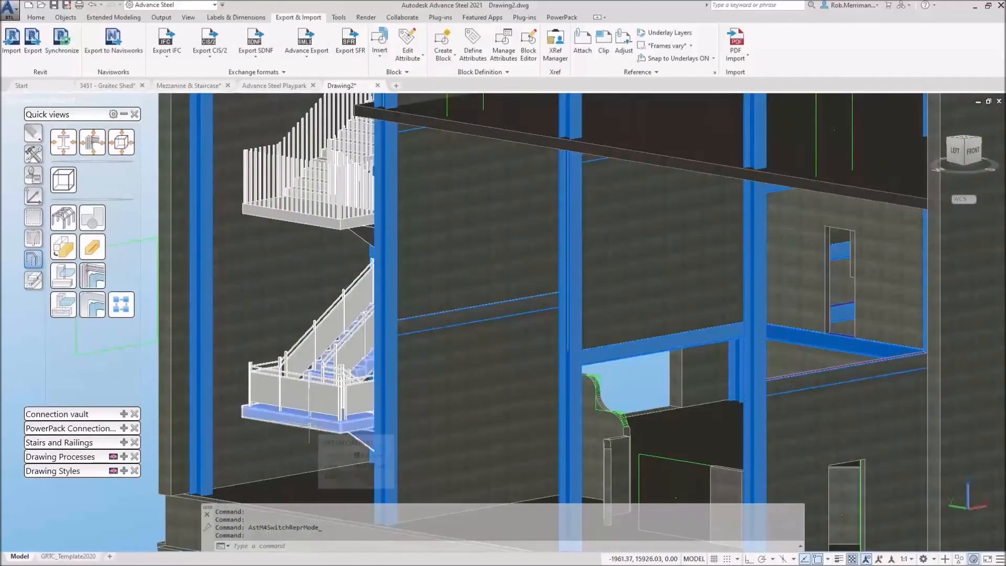
Show only the lower staircase, check its special part properties and examine its treads and landing
left_click(314, 417)
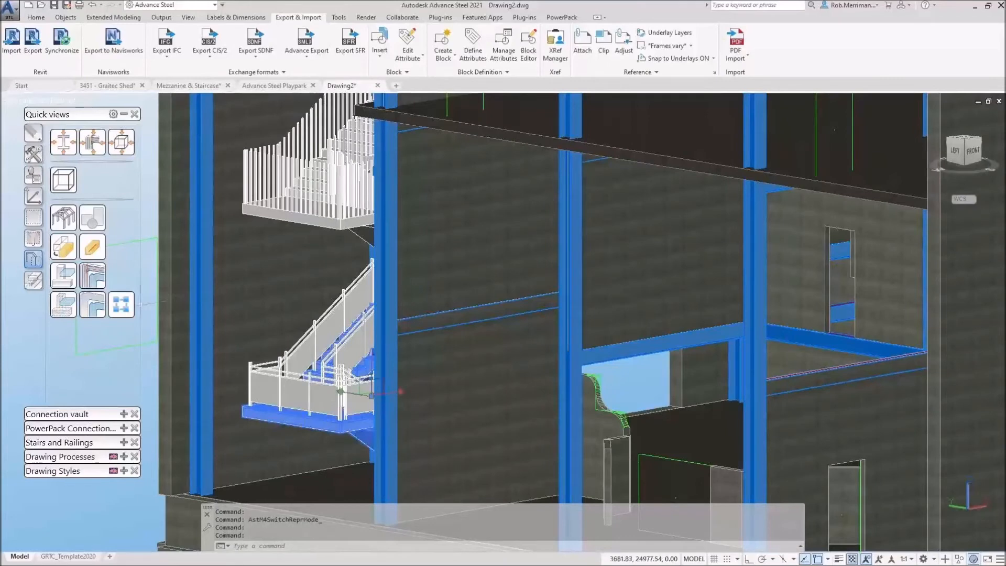
left_click(64, 304)
scroll(473, 272, "down", 2)
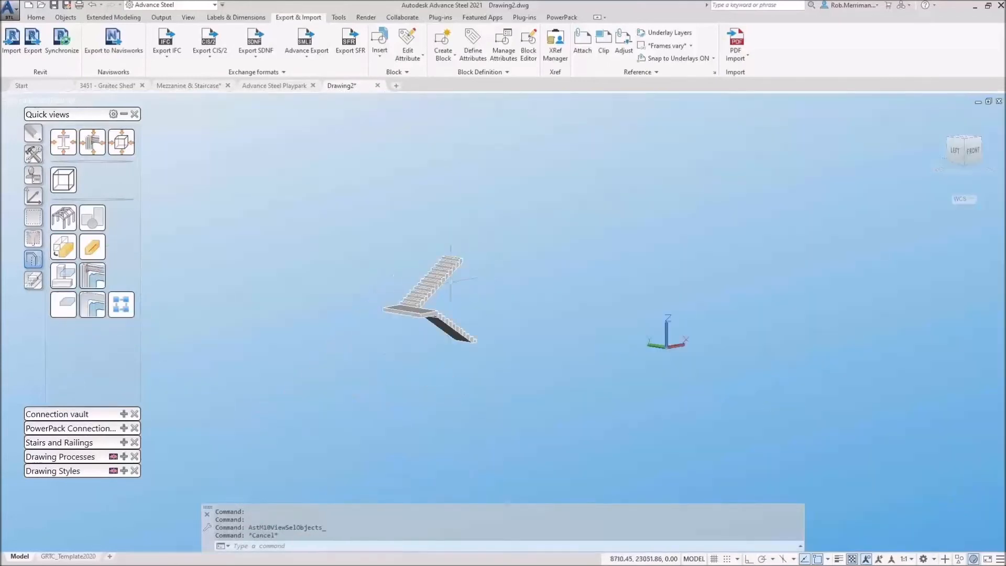
scroll(435, 318, "up", 3)
double_click(433, 319)
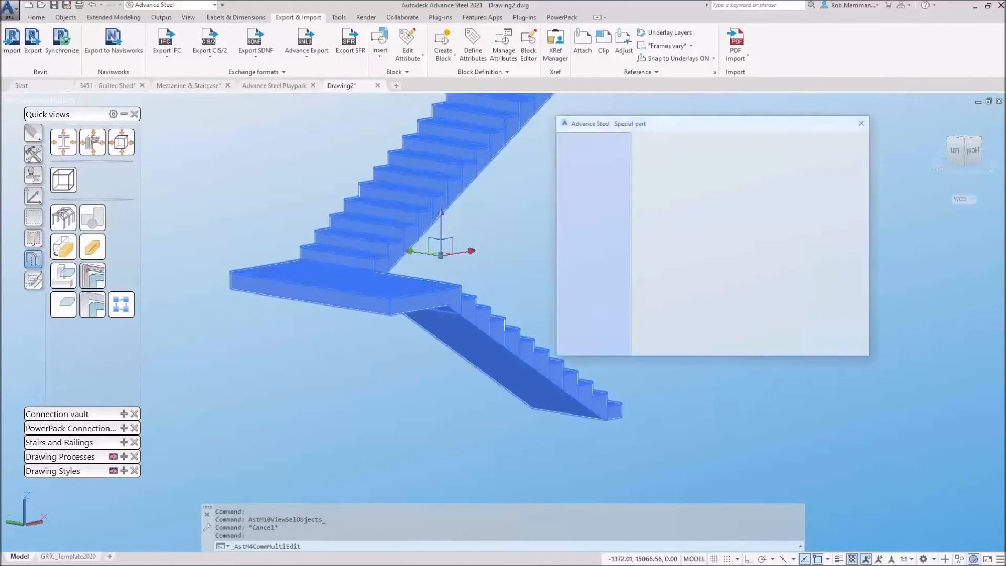
key("Escape")
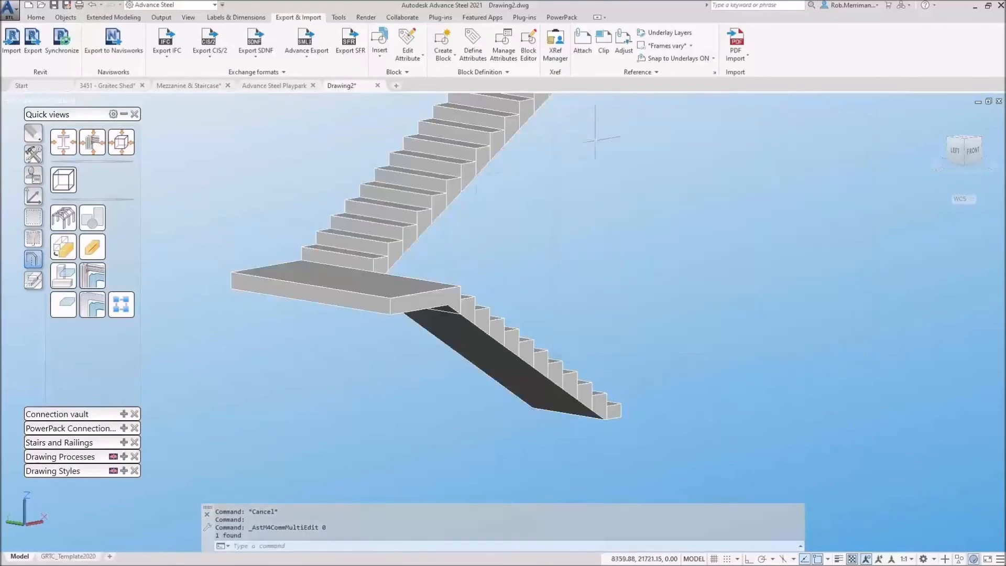
scroll(423, 191, "up", 2)
middle_click_drag(423, 191, 471, 236, "shift")
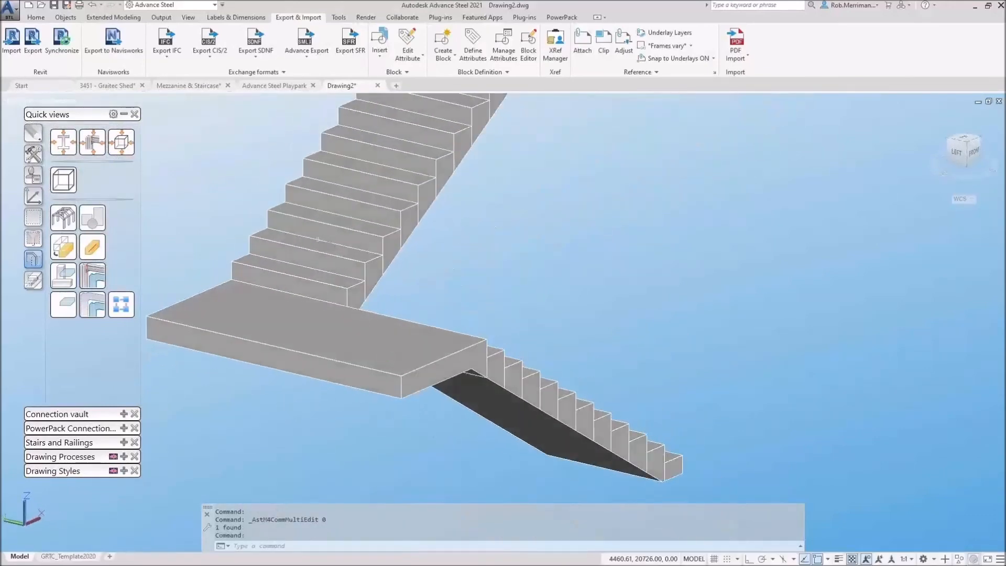
Show all objects again and hide the external wall on the building's left face
scroll(469, 336, "down", 4)
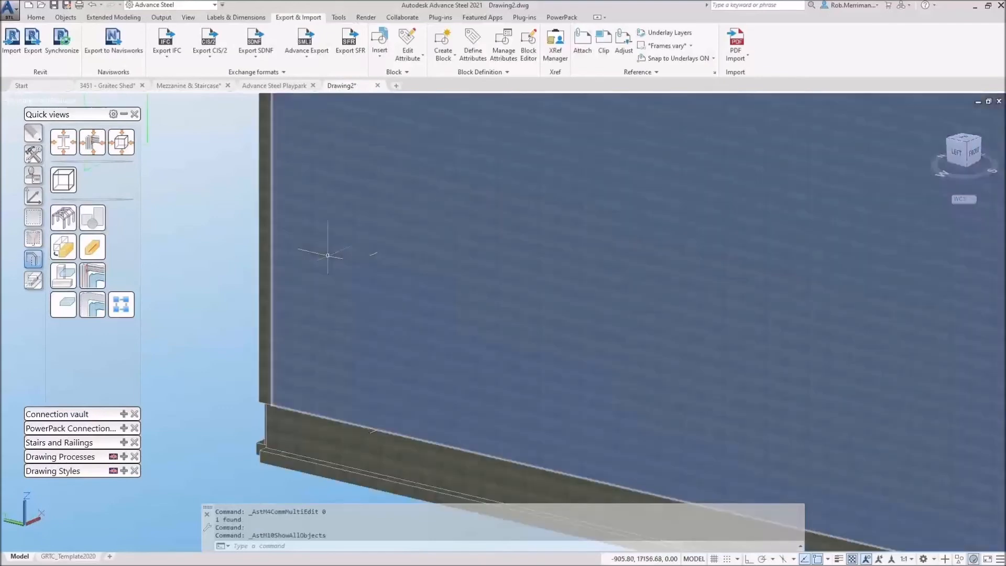
left_click(326, 255)
left_click(65, 275)
key("Escape")
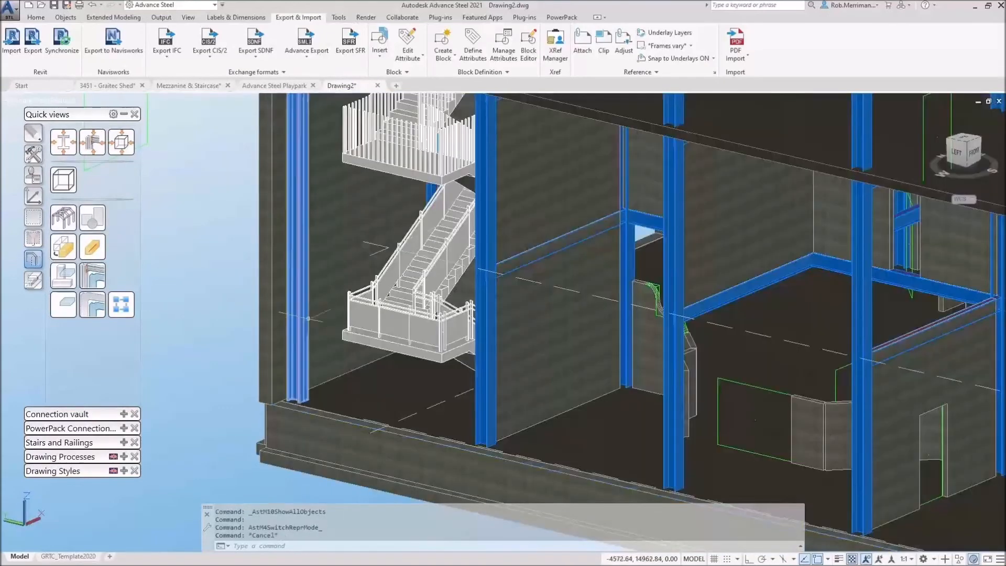
scroll(380, 375, "down", 2)
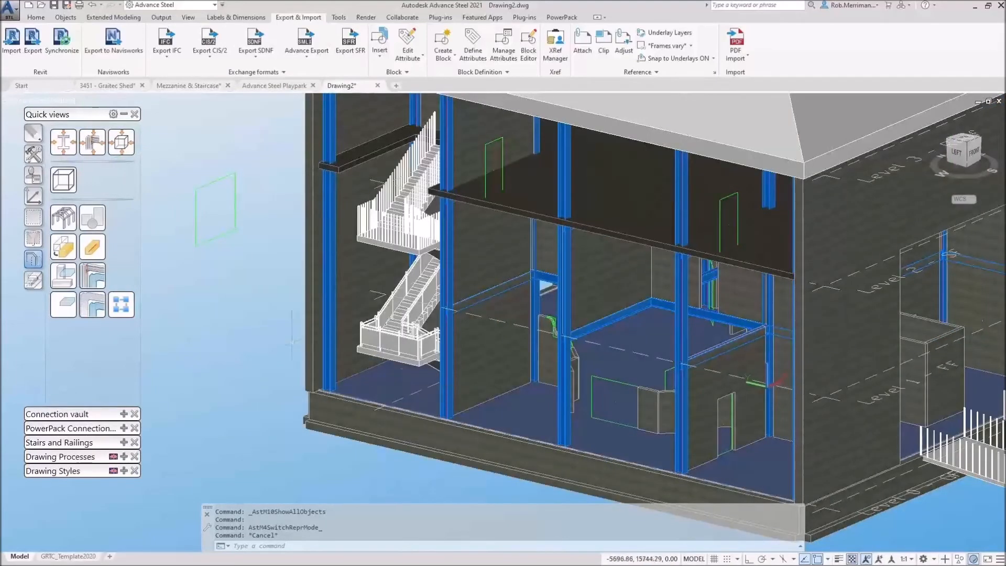
Examine the entrance platforms with their balusters and the lower staircase in the imported building
scroll(383, 376, "down", 2)
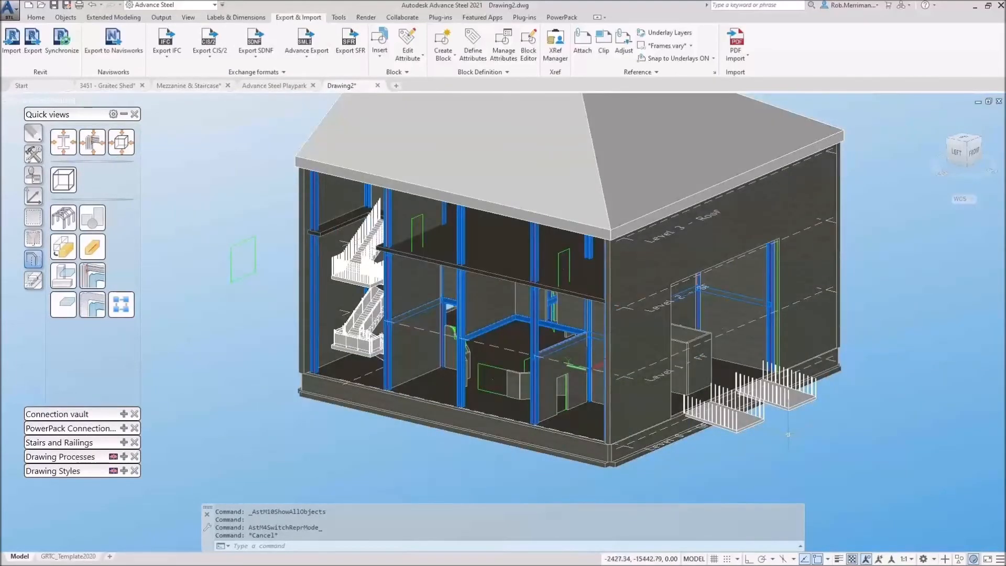
scroll(784, 433, "up", 5)
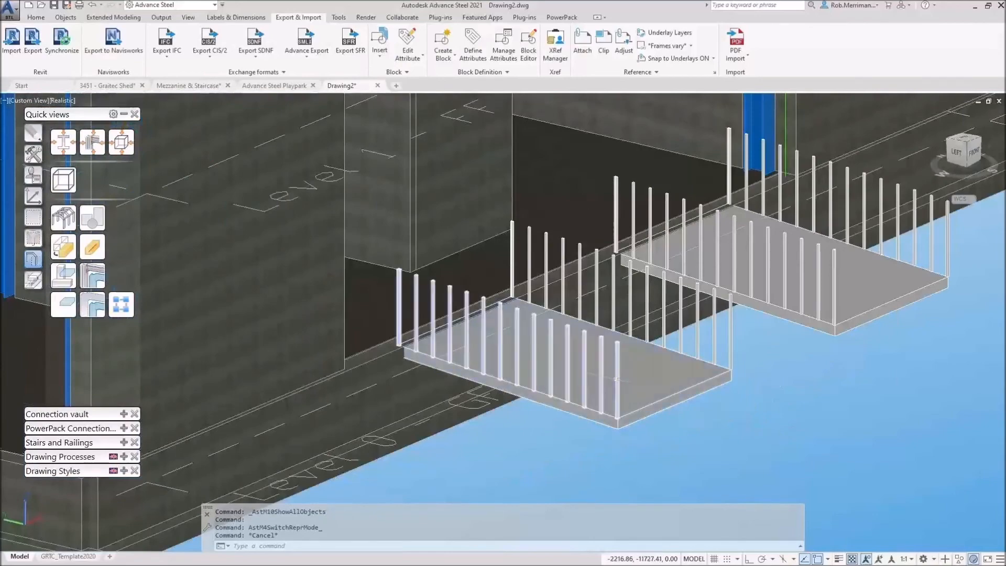
scroll(765, 460, "down", 5)
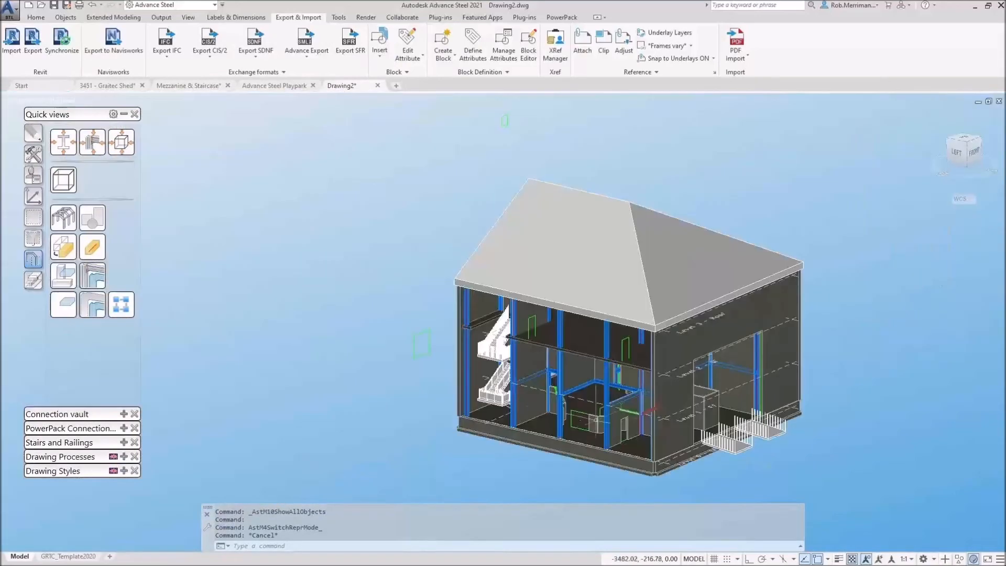
scroll(506, 393, "up", 5)
scroll(506, 393, "up", 4)
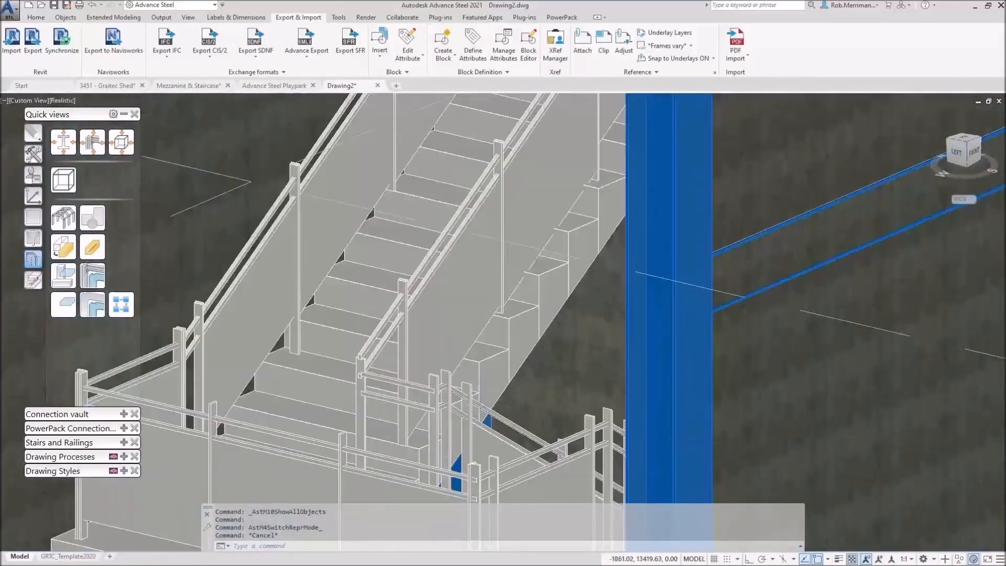
mouse_move(481, 407)
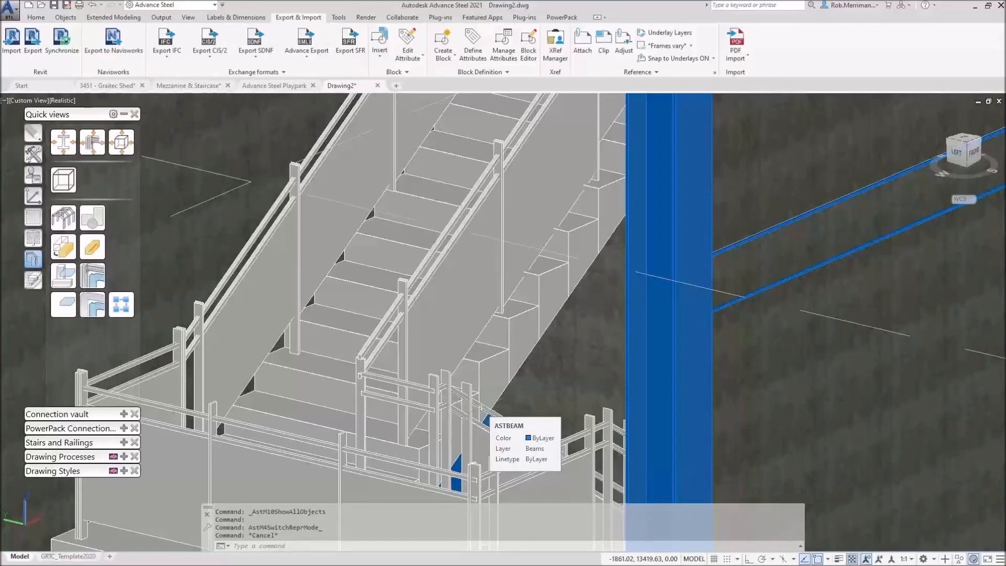
scroll(485, 417, "down", 5)
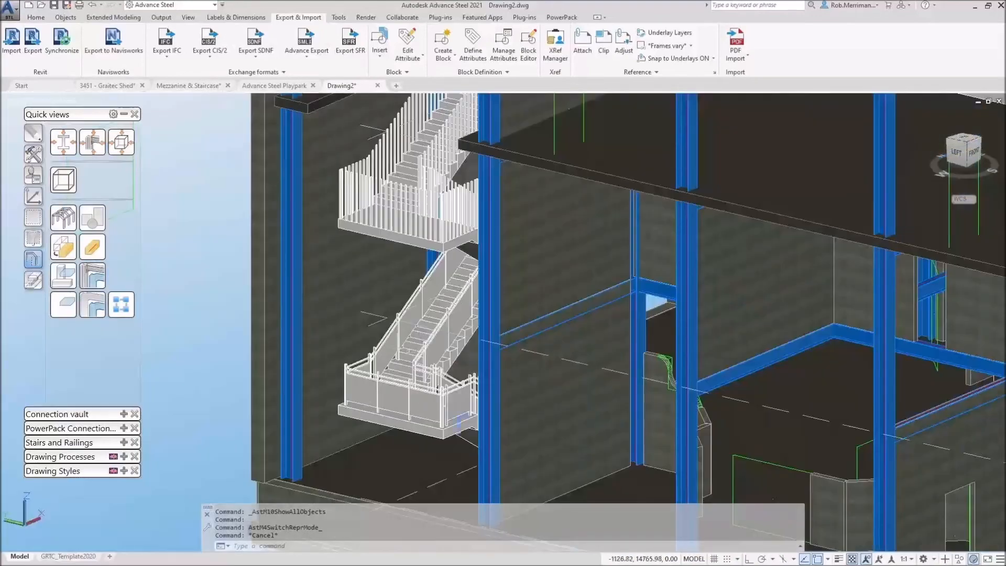
Show only the hipped roof of the imported building and view its underside
scroll(358, 410, "down", 3)
left_click(438, 213)
scroll(353, 186, "up", 1)
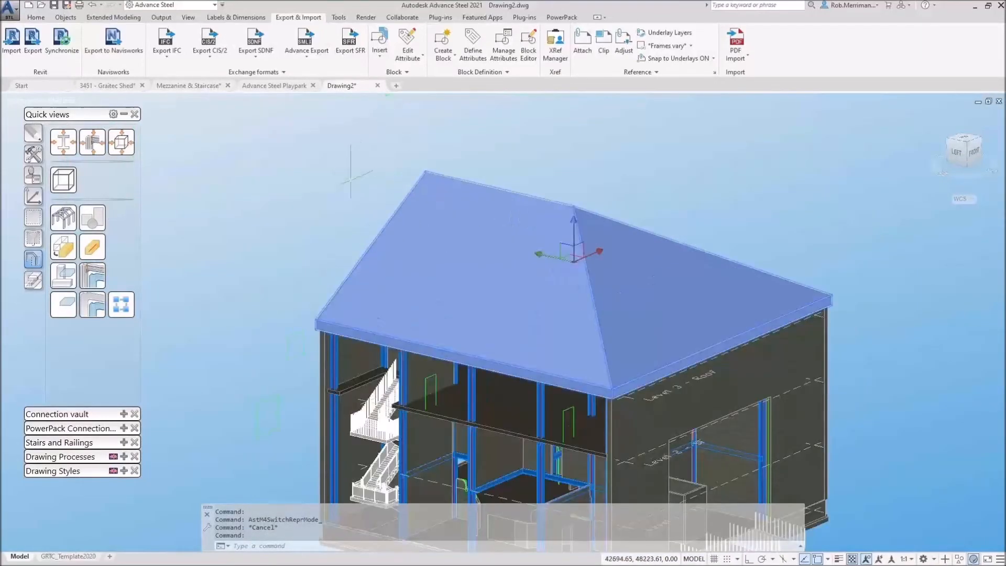
left_click(65, 303)
key("Escape")
middle_click_drag(294, 257, 626, 183, "shift")
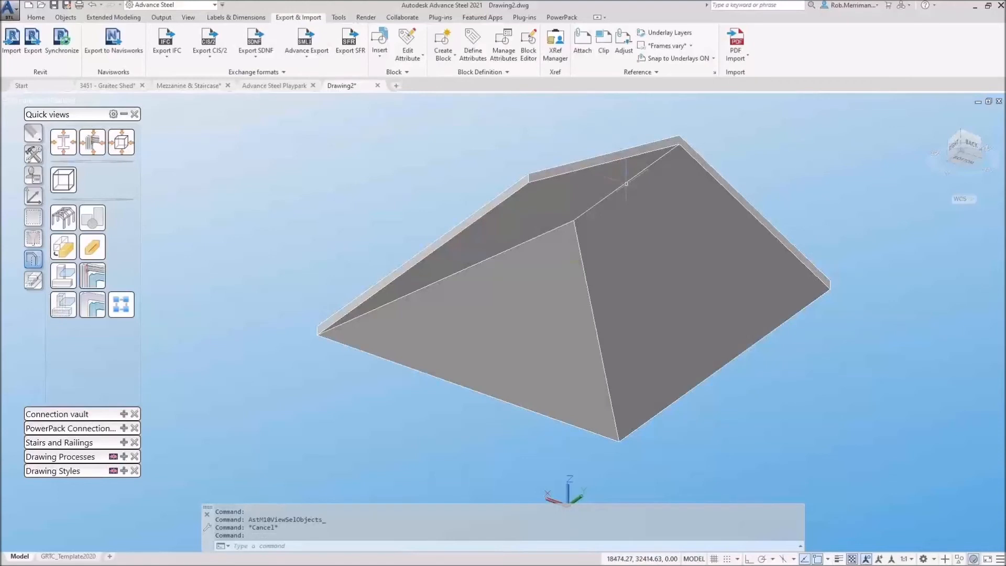
mouse_move(667, 232)
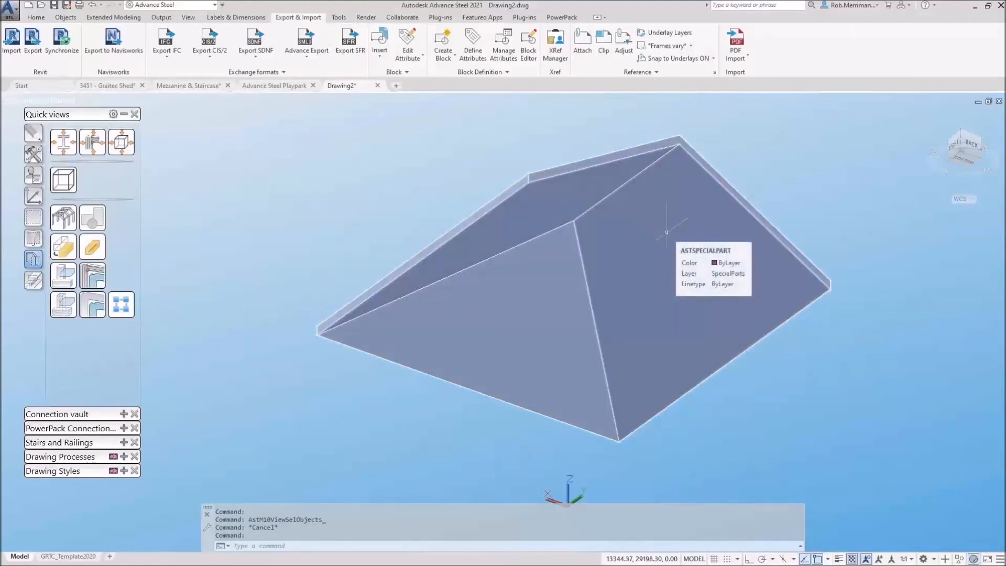
Set a three-point UCS with its origin at the roof's lower corner endpoint and its X-axis towards the hip's upper endpoint
left_click(34, 196)
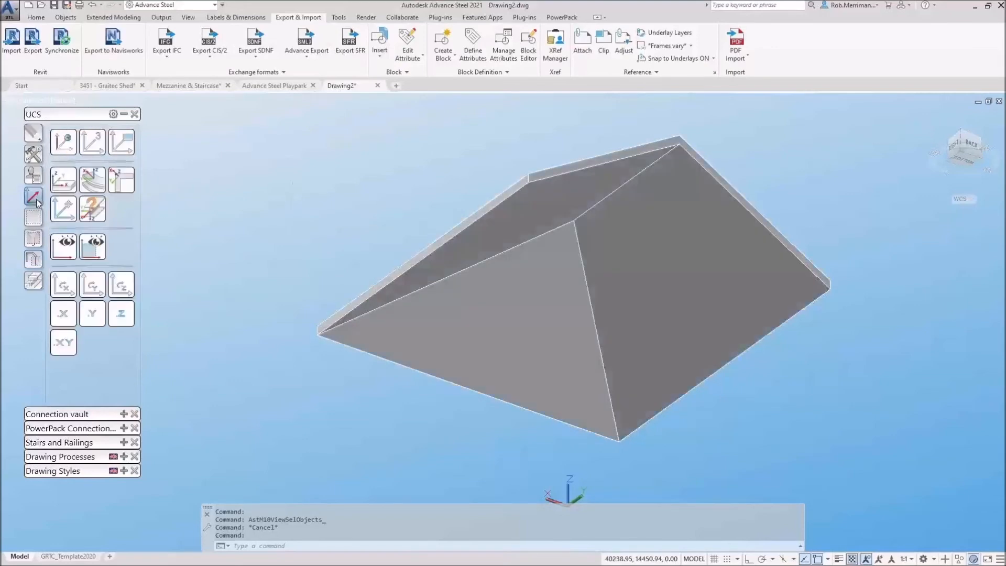
left_click(64, 184)
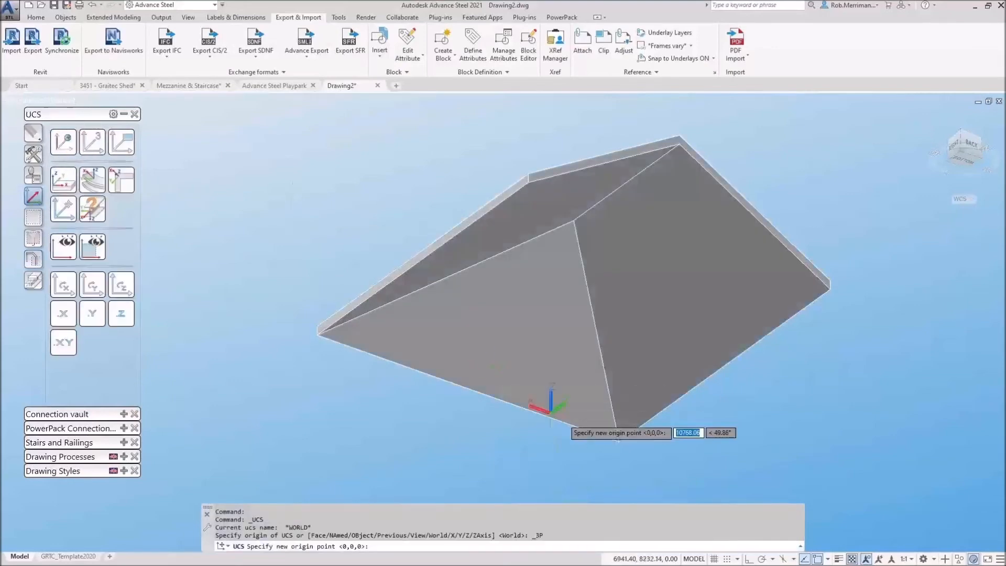
right_click(623, 442, "shift")
left_click(659, 213)
left_click(623, 443)
right_click(581, 259, "shift")
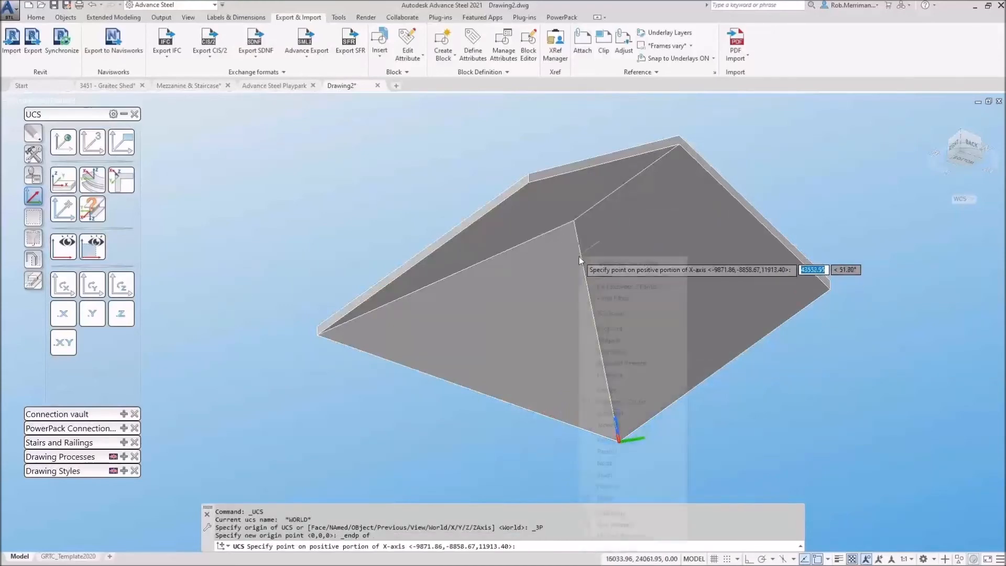
left_click(609, 329)
left_click(575, 221)
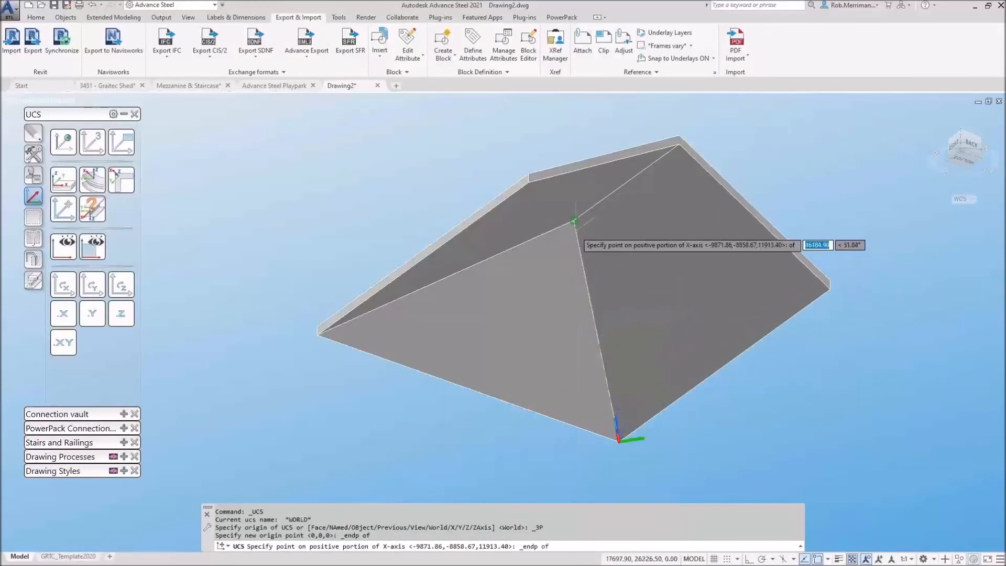
middle_click_drag(602, 262, 628, 334, "shift")
key("Return")
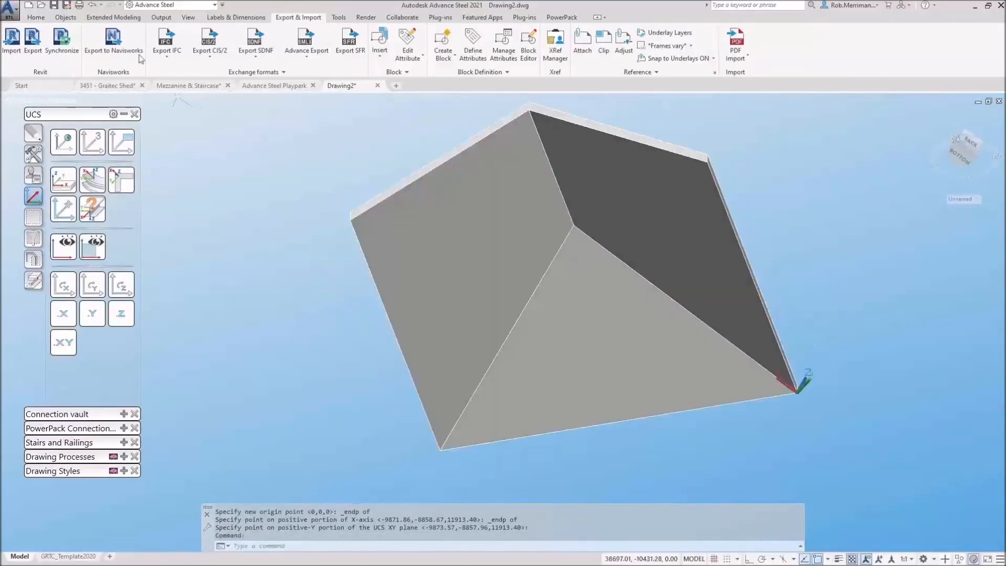
Place a rolled I-section beam, UB305x165x40, along the roof hip from the lower corner endpoint to the ridge endpoint
left_click(36, 18)
left_click(170, 58)
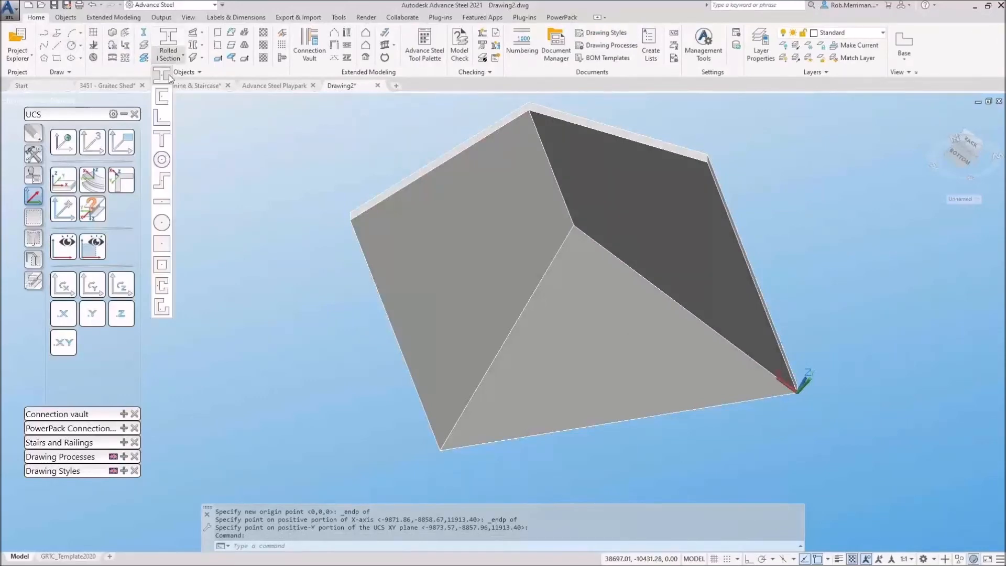
left_click(168, 75)
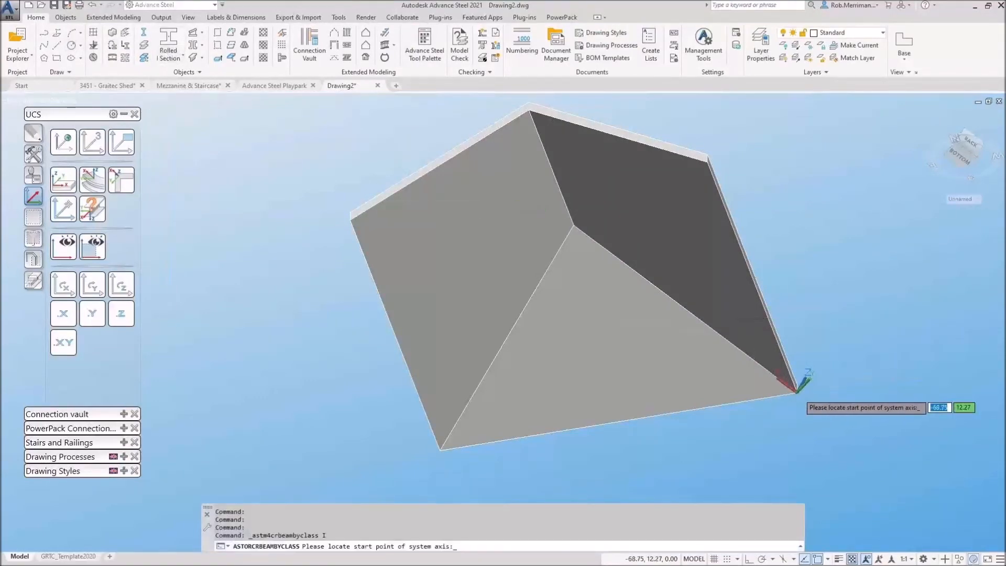
right_click(797, 390, "shift")
left_click(828, 167)
left_click(798, 390)
scroll(574, 225, "up", 5)
right_click(574, 229, "shift")
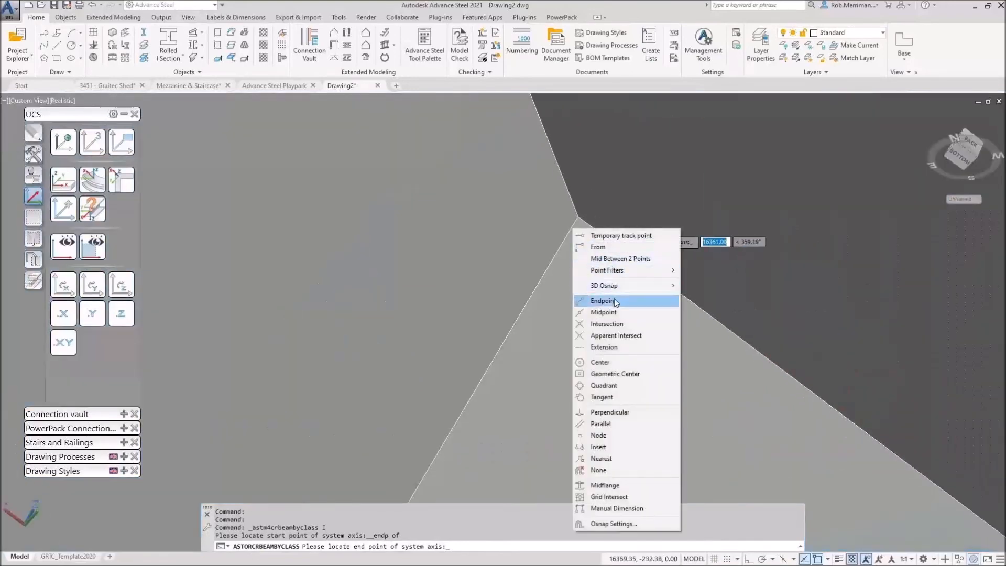
left_click(602, 301)
left_click(578, 217)
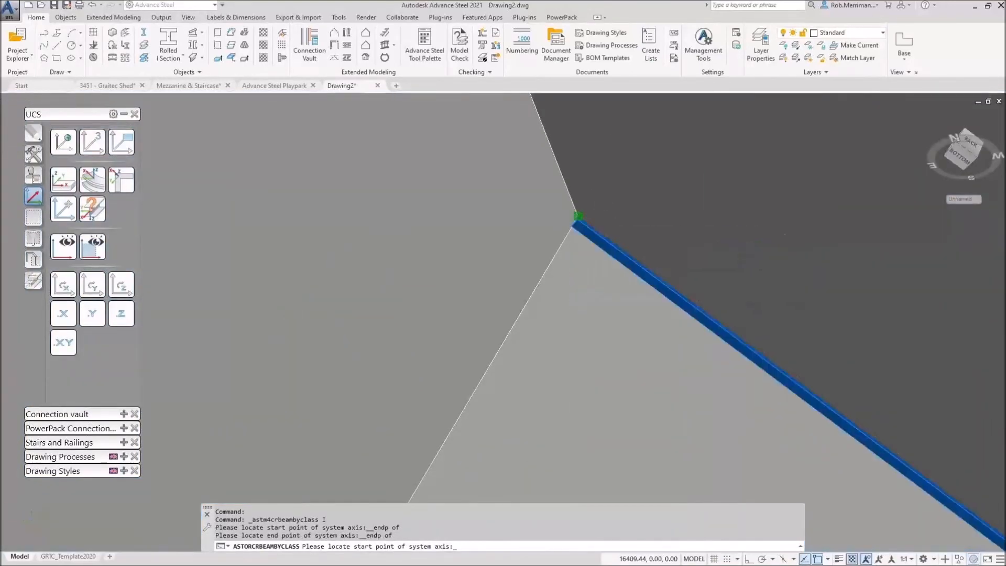
key("Return")
left_click(574, 156)
left_click(688, 150)
key("Escape")
Switch the model to the 2D Wireframe visual style with the hip beam's lower end in close view
scroll(467, 204, "down", 2)
scroll(887, 490, "up", 3)
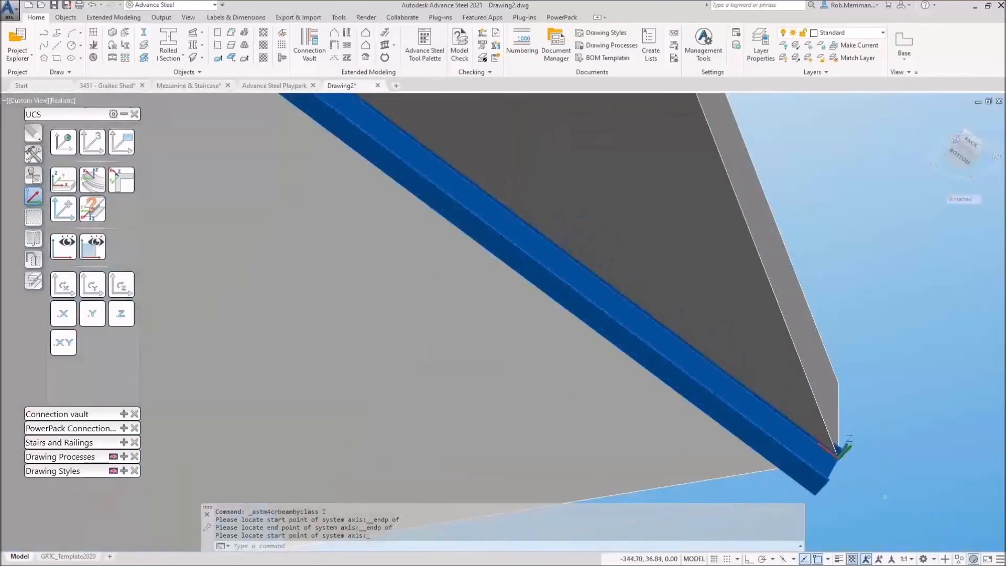
scroll(887, 490, "up", 3)
middle_click_drag(799, 430, 776, 427, "shift")
left_click(62, 101)
left_click(86, 127)
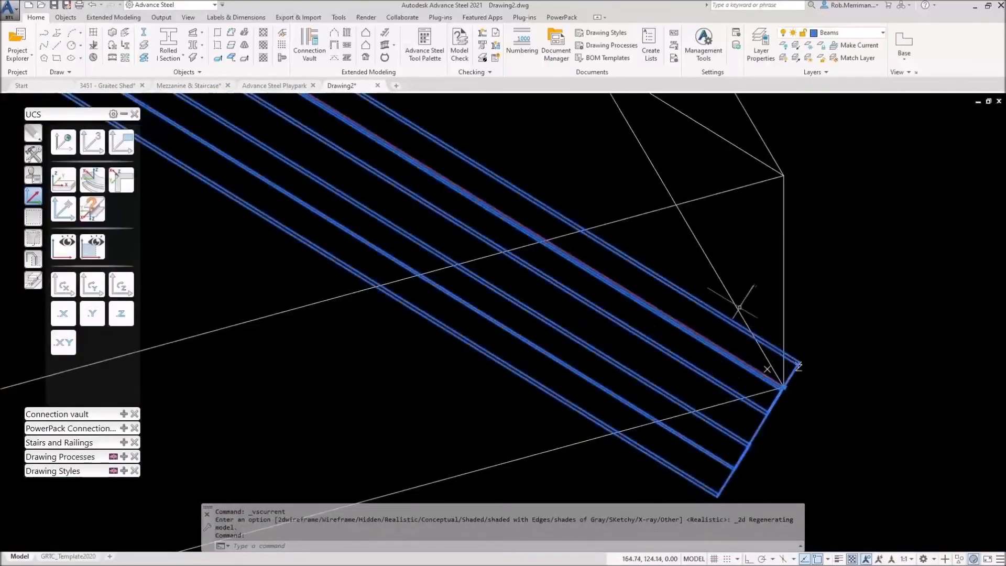
Run a clash check between the roof and the hip beam and highlight the listed clash in the model
left_click(740, 307)
left_click(483, 34)
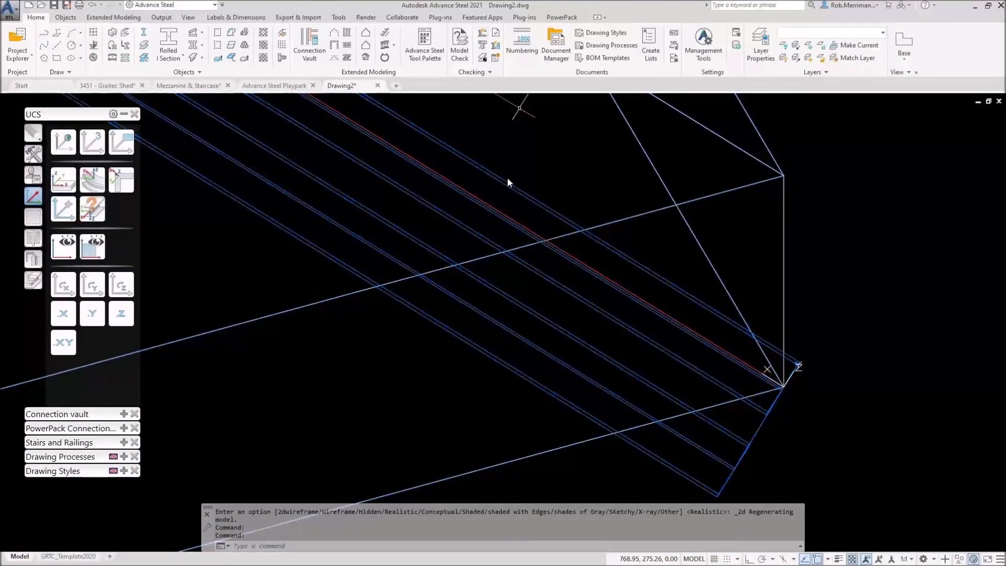
left_click(281, 232)
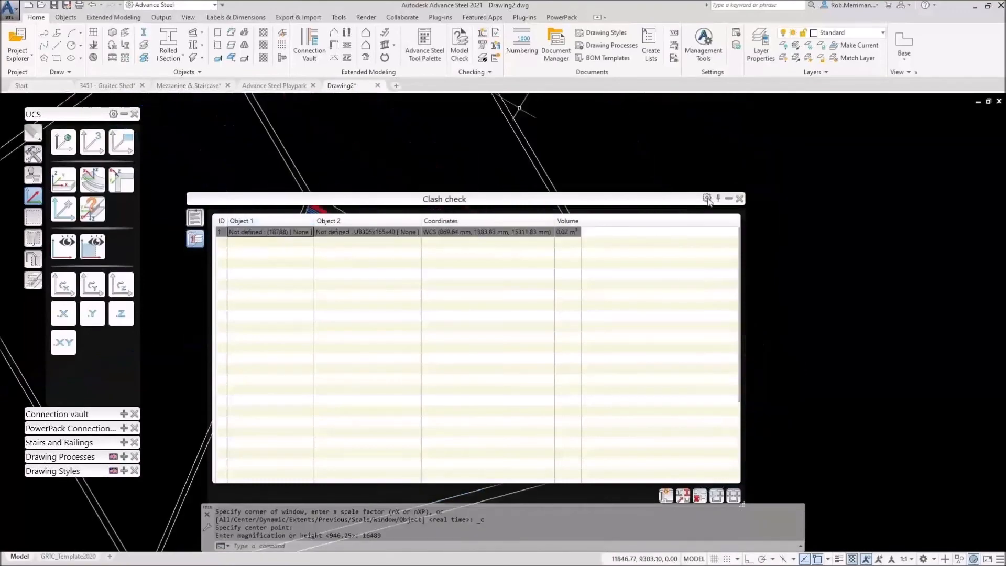
Minimise the clash check results and examine the marked overlap of the hip beam with the roof corner
left_click(730, 199)
scroll(687, 451, "up", 6)
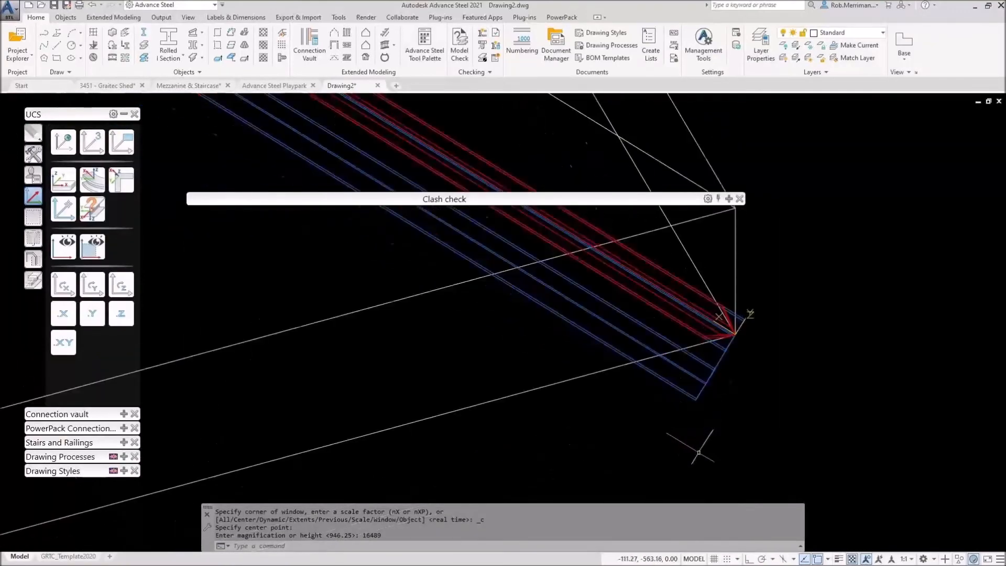
middle_click_drag(687, 451, 733, 347, "shift")
scroll(733, 347, "up", 4)
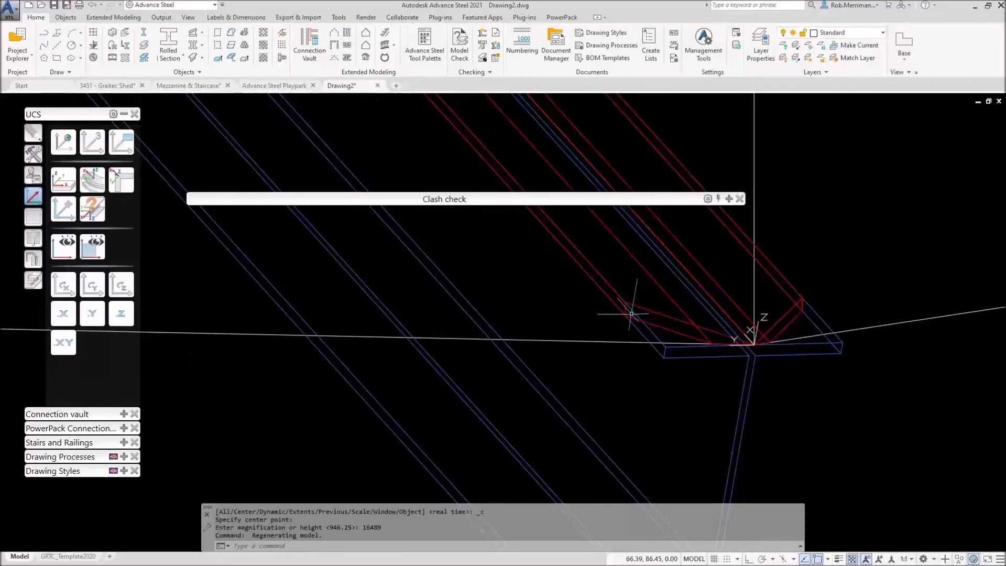
middle_click_drag(631, 313, 660, 240, "shift")
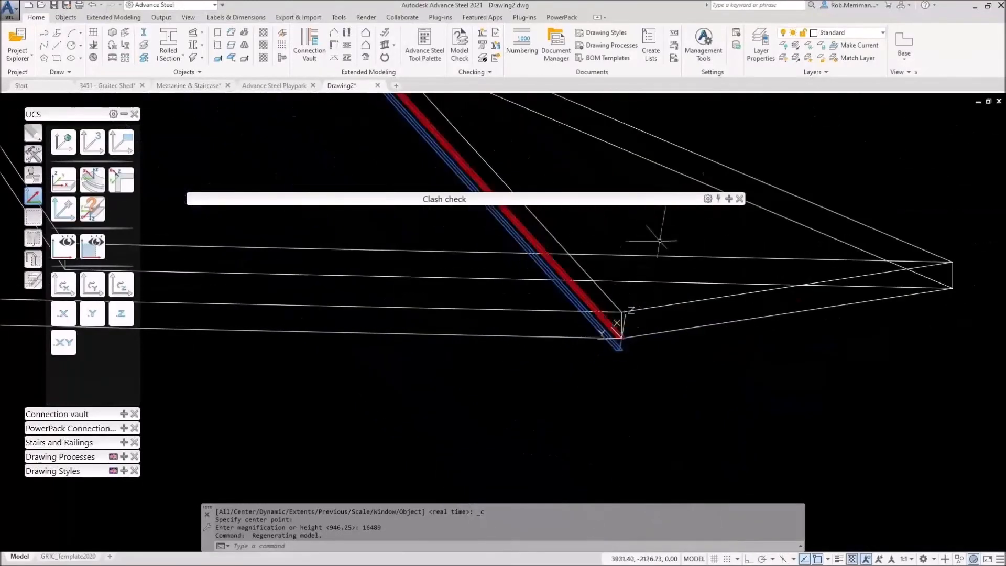
Close the clash check results and unmark all objects to clear the red clash marking
left_click(738, 198)
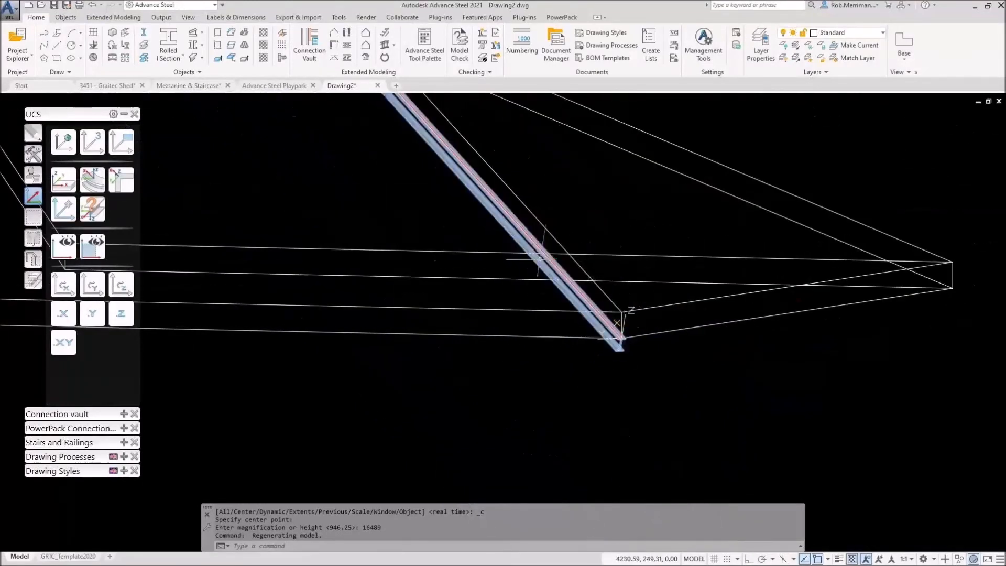
left_click(34, 219)
left_click(63, 209)
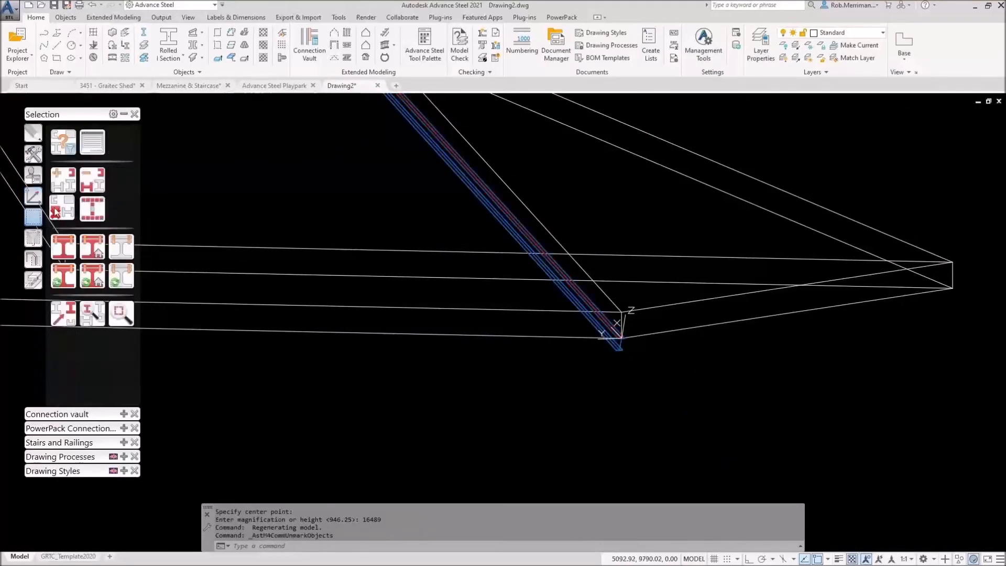
Show all objects again and bring the whole building with its hip beam into view
left_click(33, 239)
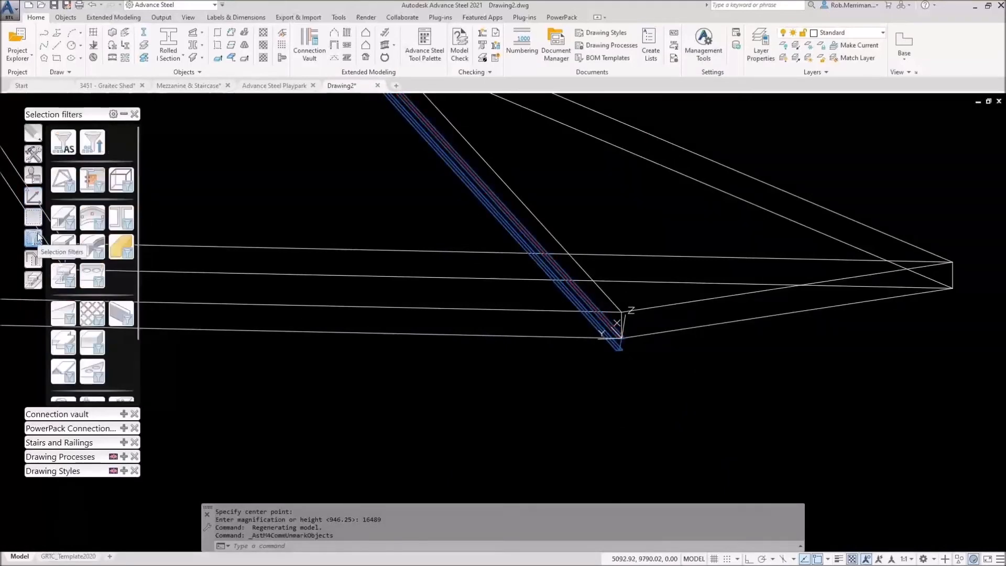
left_click(33, 259)
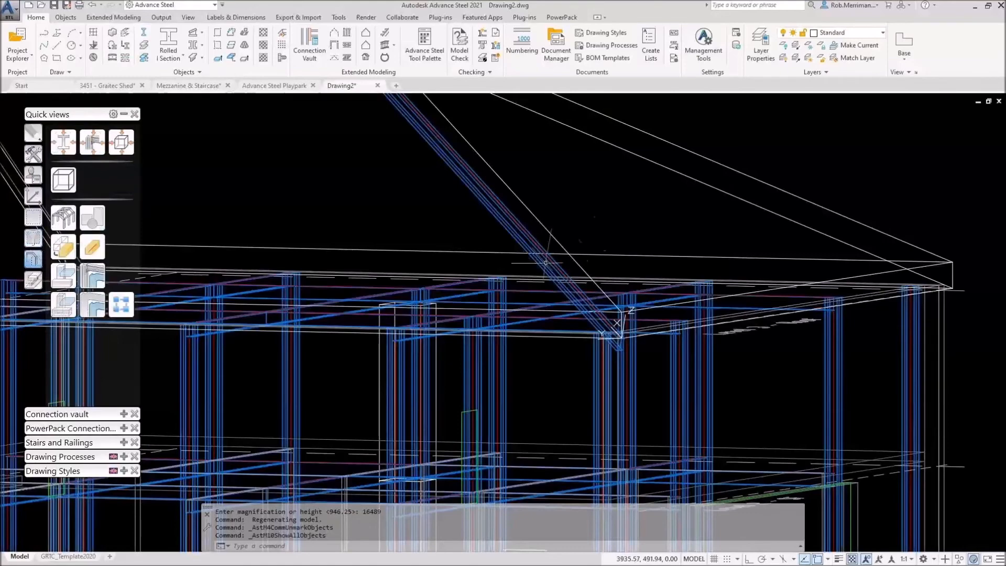
scroll(614, 241, "down", 6)
middle_click_drag(627, 238, 518, 315, "shift")
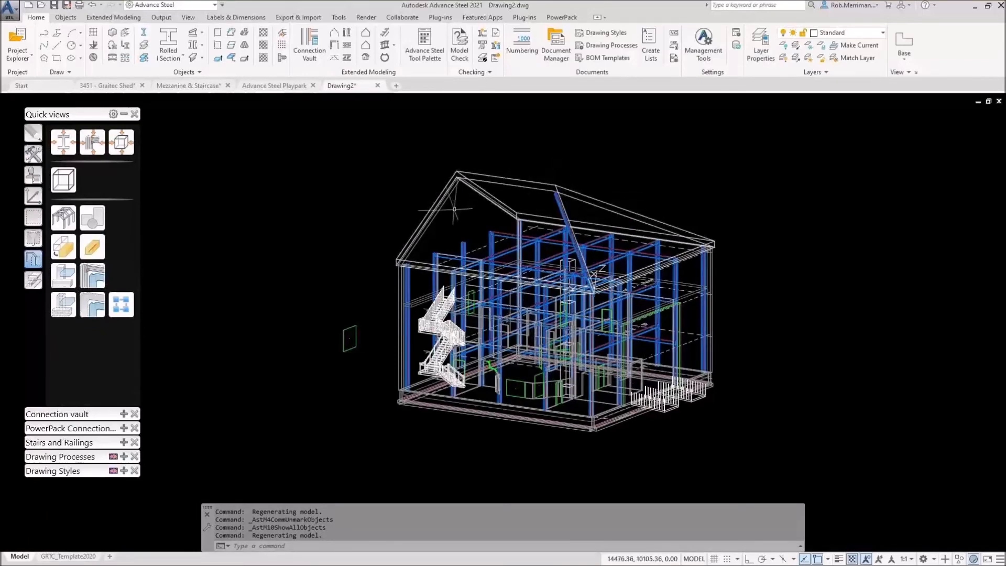
Switch to the Advance Steel Playpark drawing and examine the bow-top fence and the roundabout
mouse_move(139, 99)
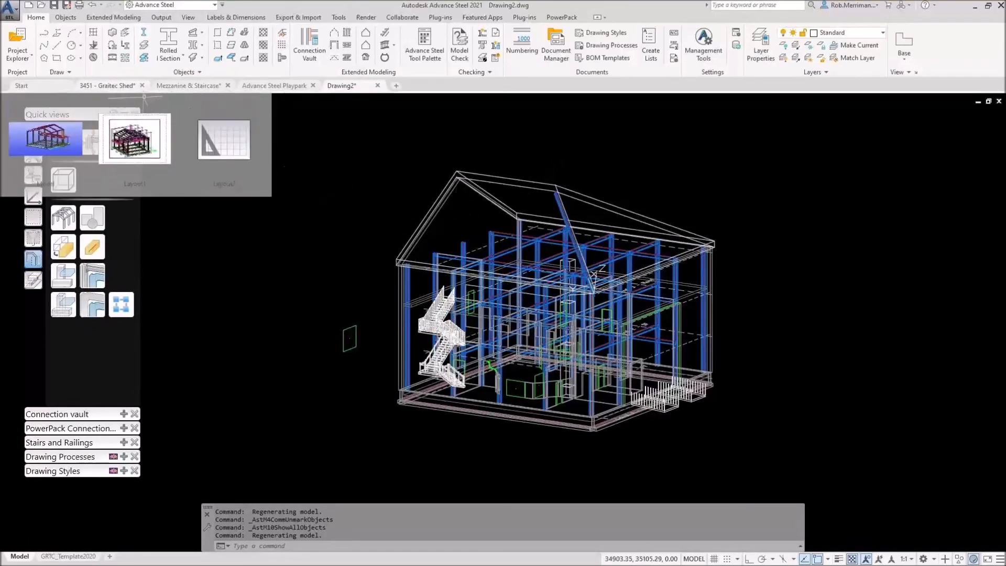
left_click(275, 85)
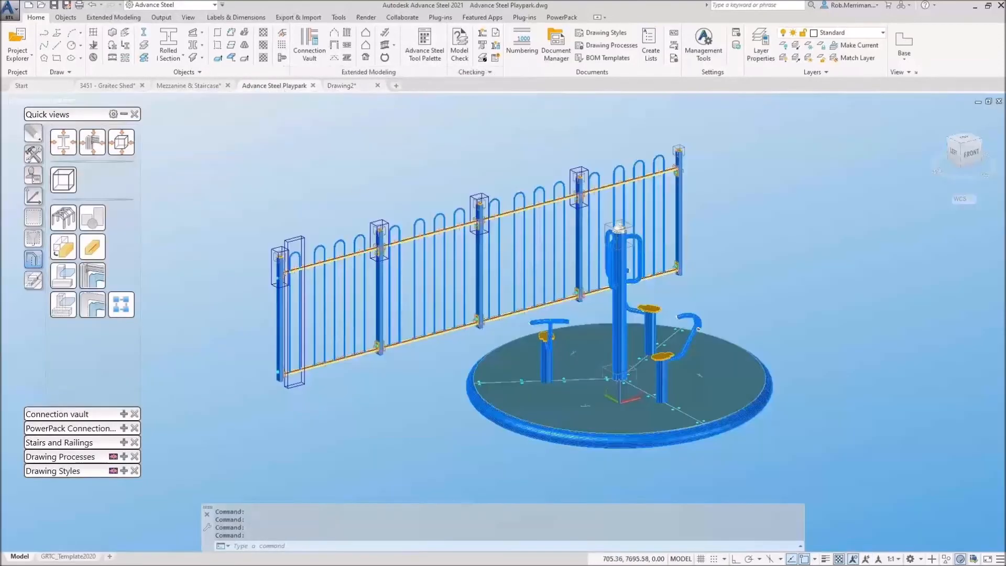
middle_click_drag(590, 334, 616, 334, "shift")
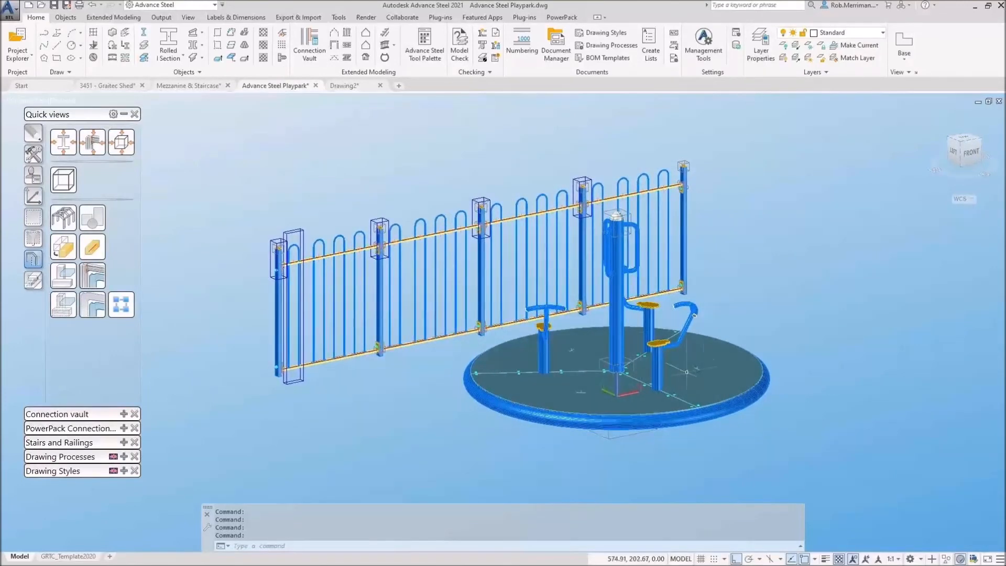
scroll(707, 343, "up", 2)
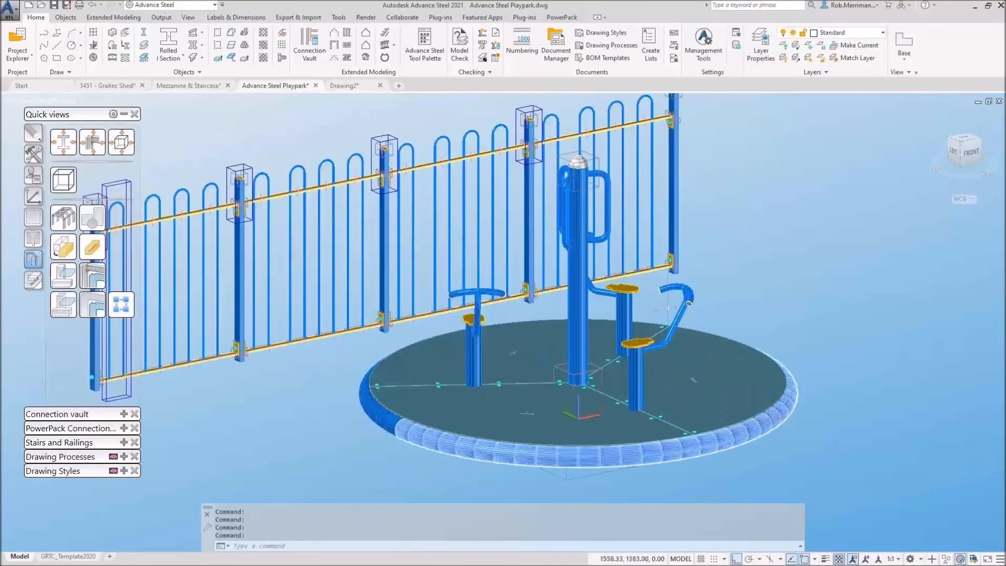
scroll(669, 308, "up", 4)
scroll(692, 320, "down", 6)
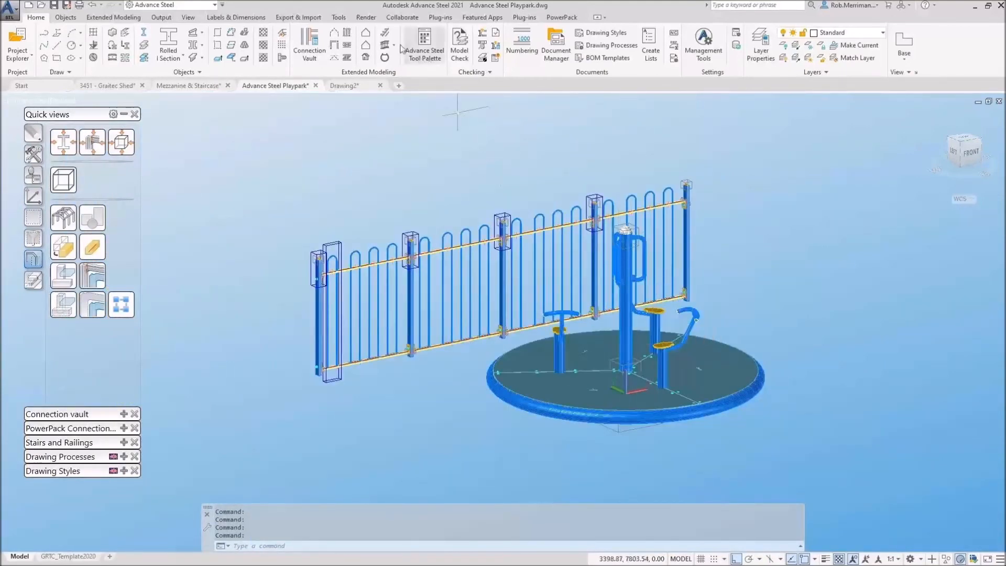
Export the playpark model for Revit as Advance Steel Playpark.smlx in the Advance Steel & Revit folder
left_click(317, 18)
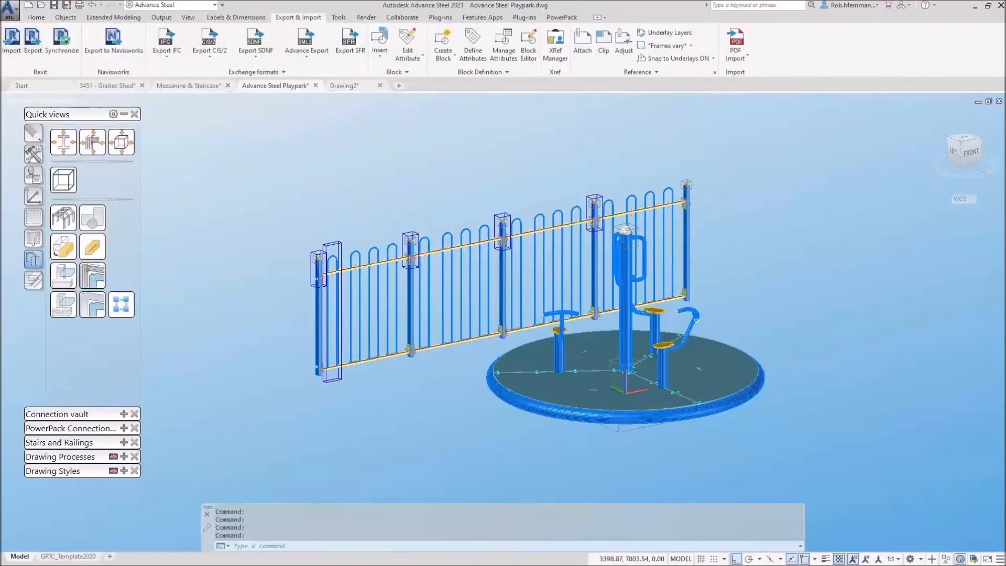
left_click(33, 42)
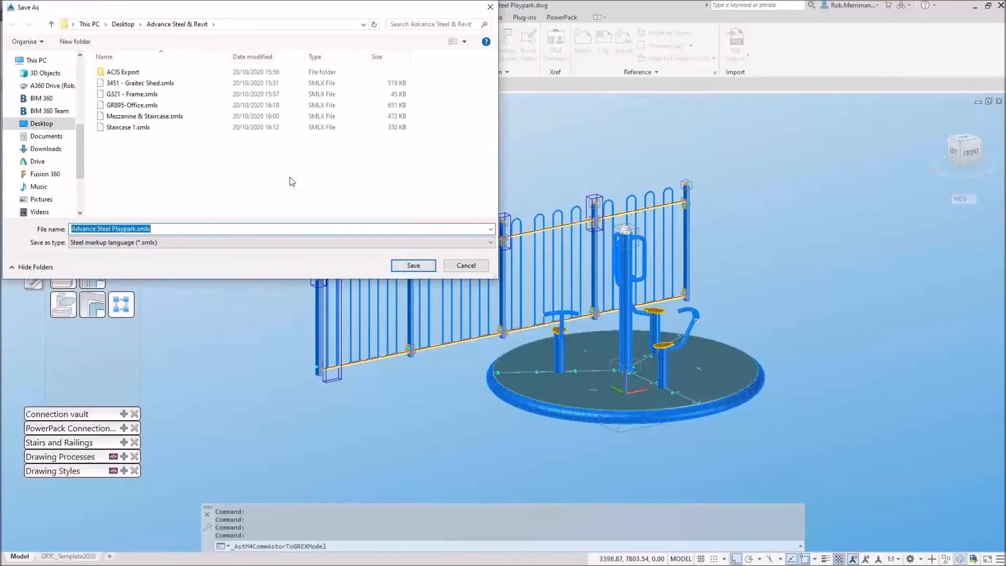
left_click(414, 265)
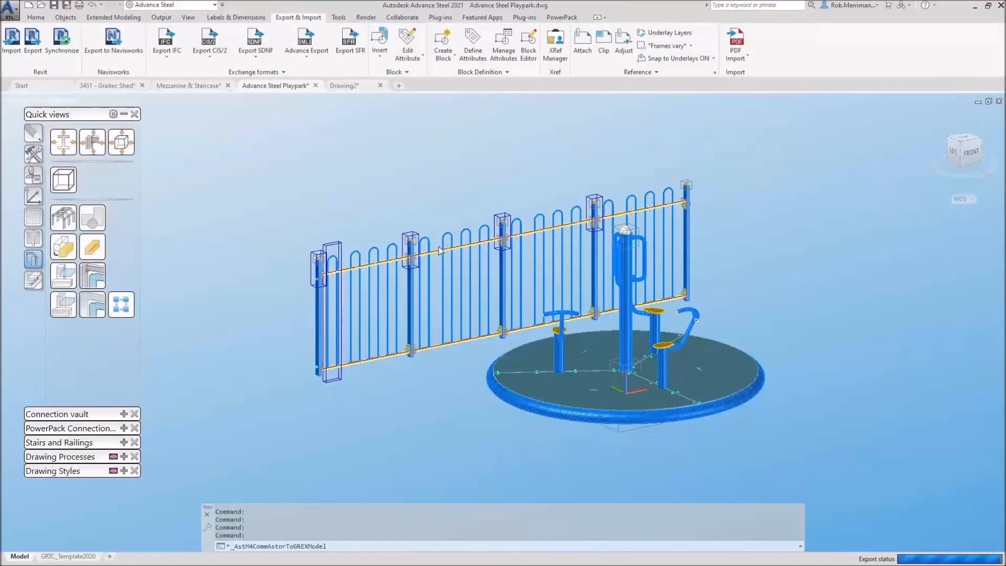
left_click(539, 310)
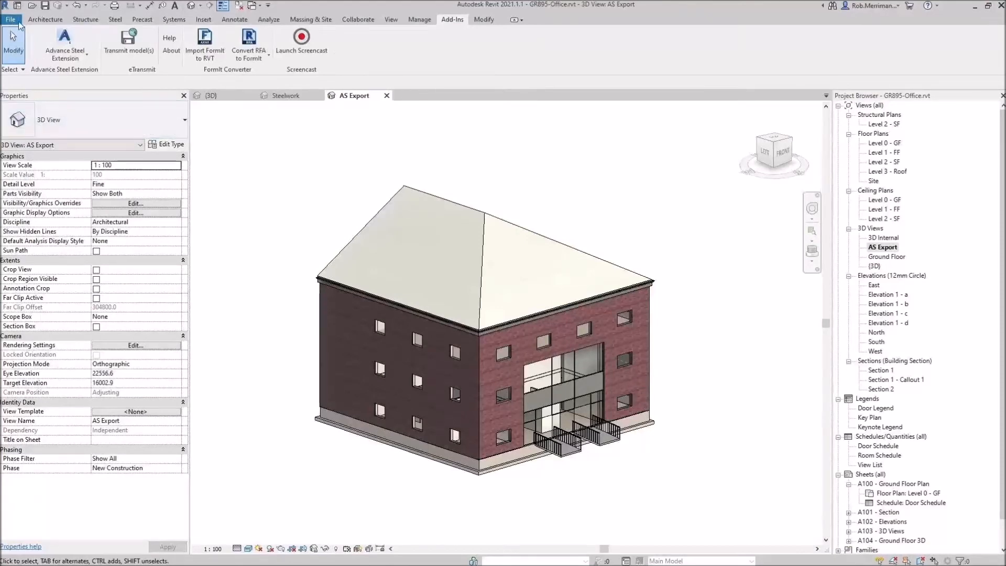
Switch to Revit and create a new project file
left_click(12, 20)
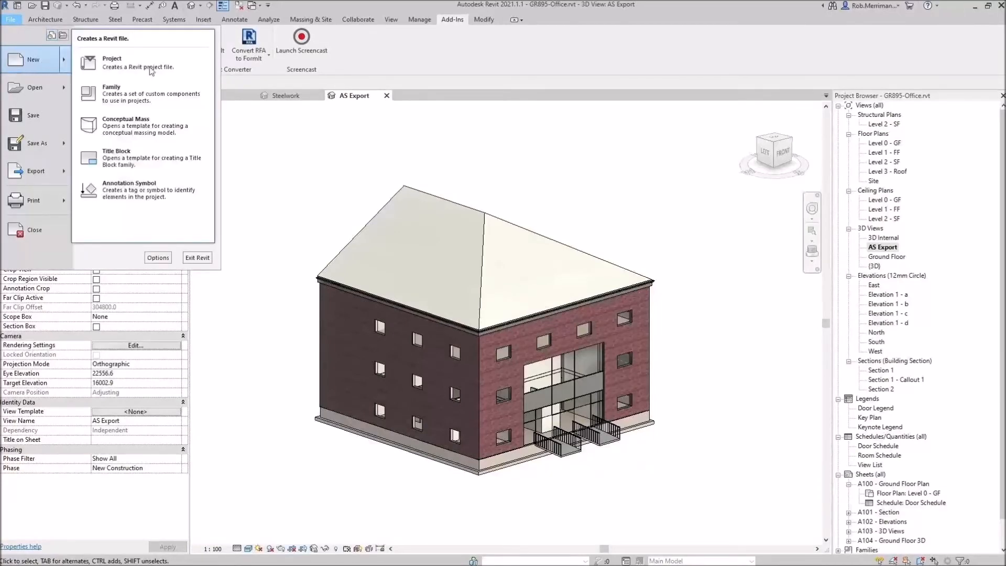
left_click(150, 67)
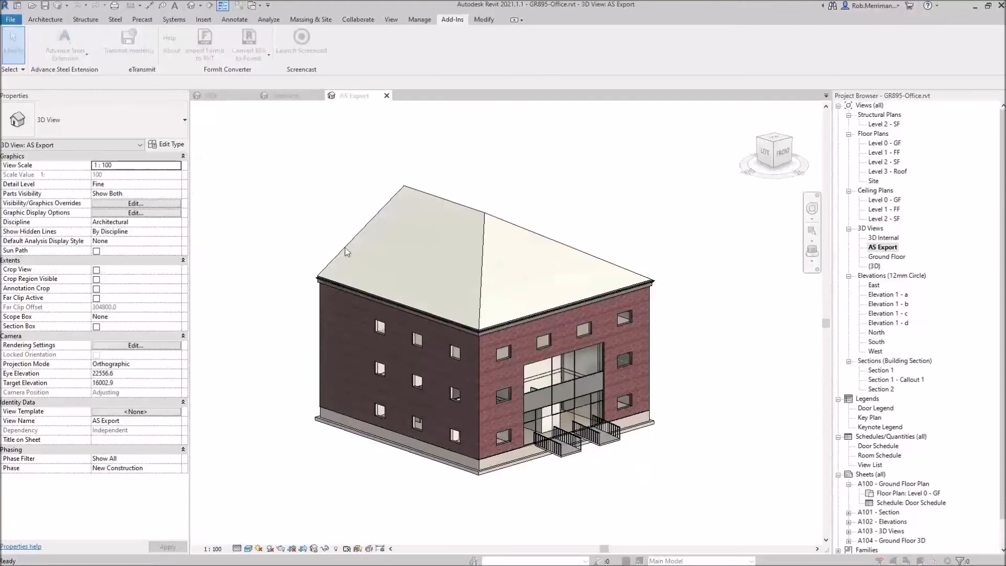
left_click(485, 322)
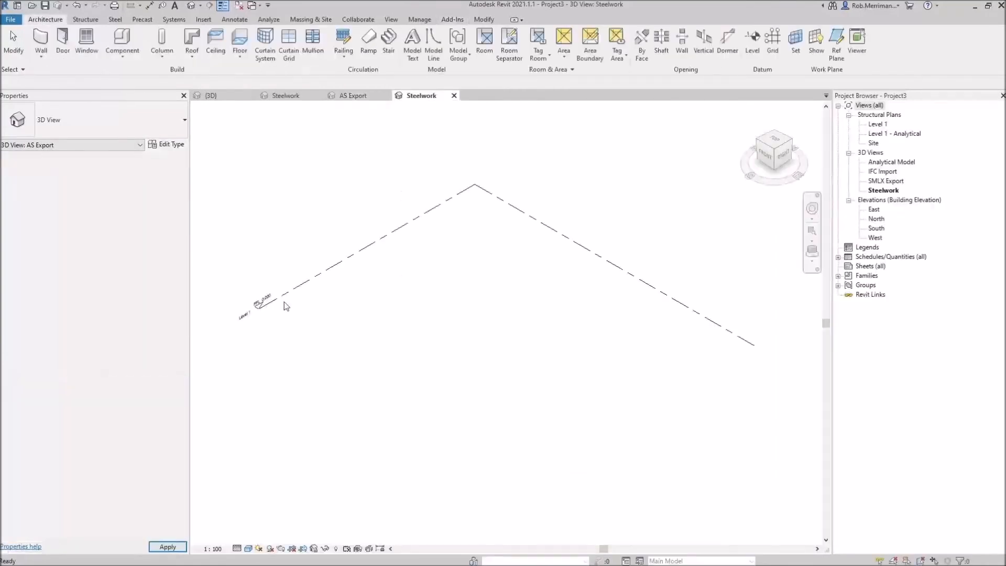
Start an Advance Steel import with the Advance import format and UK country library, using Advance Steel Playpark.smlx
left_click(450, 21)
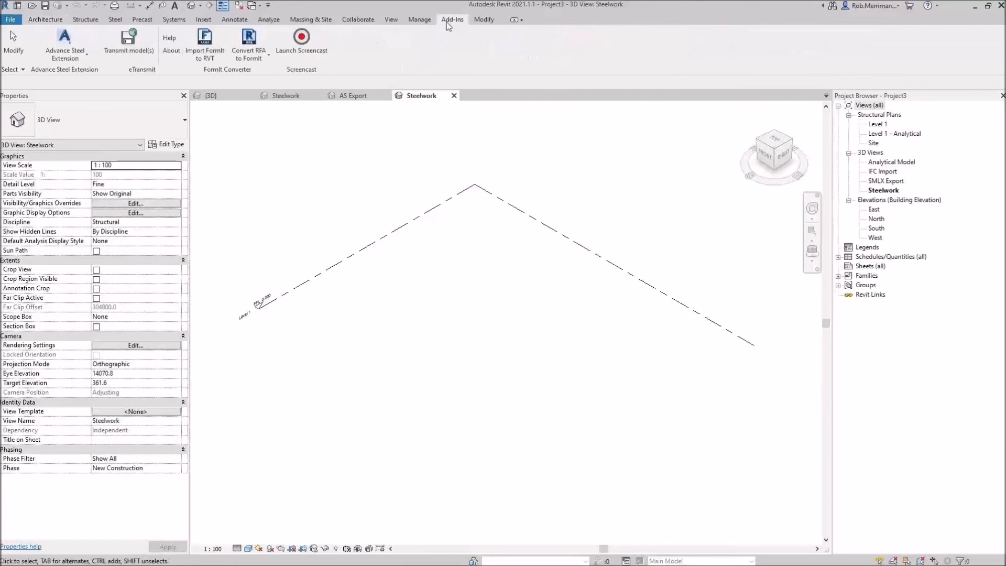
left_click(88, 57)
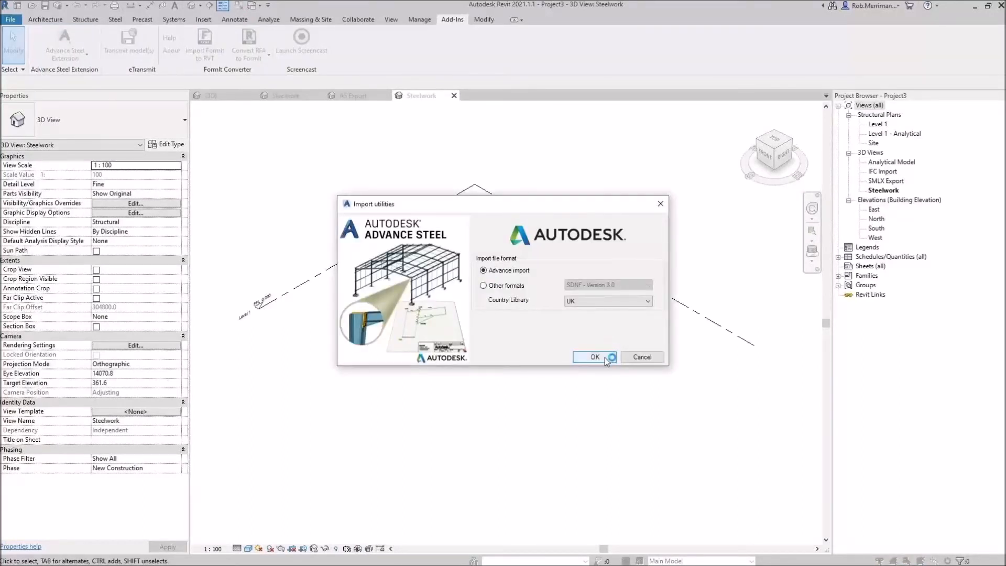
left_click(596, 357)
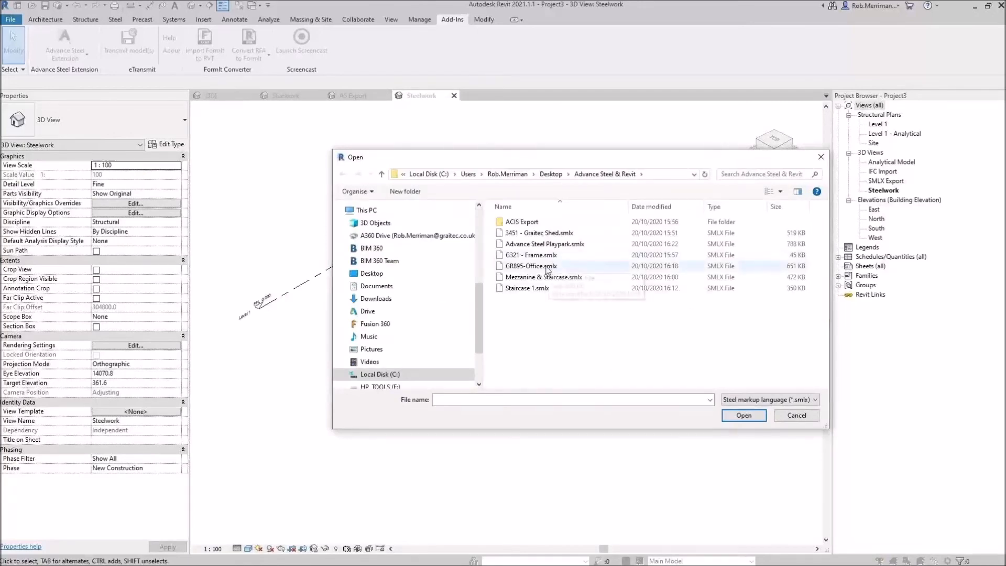
double_click(540, 244)
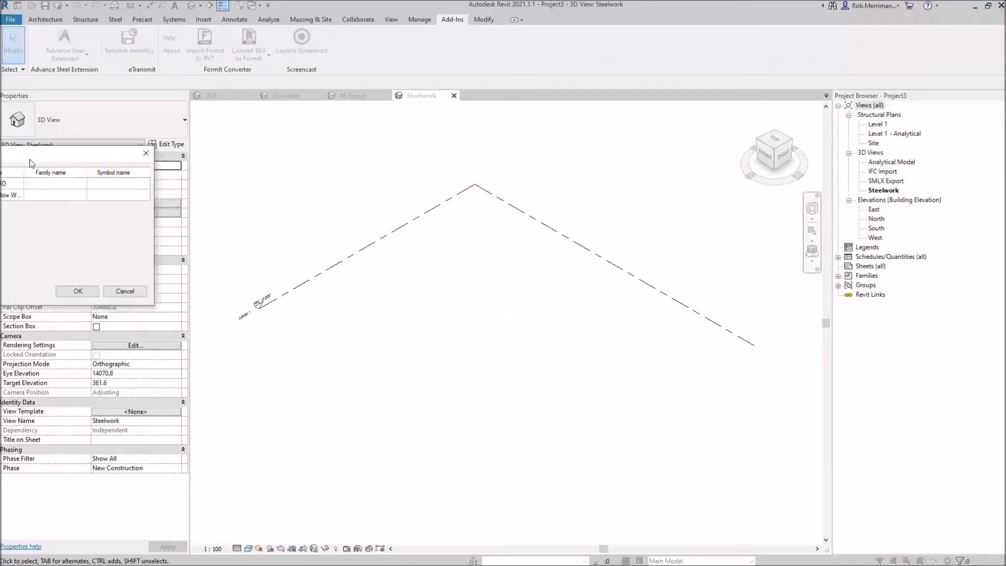
Map the unknown RD10 beam section to the Round Bars family with symbol RB 10
left_click(529, 289)
left_click(530, 289)
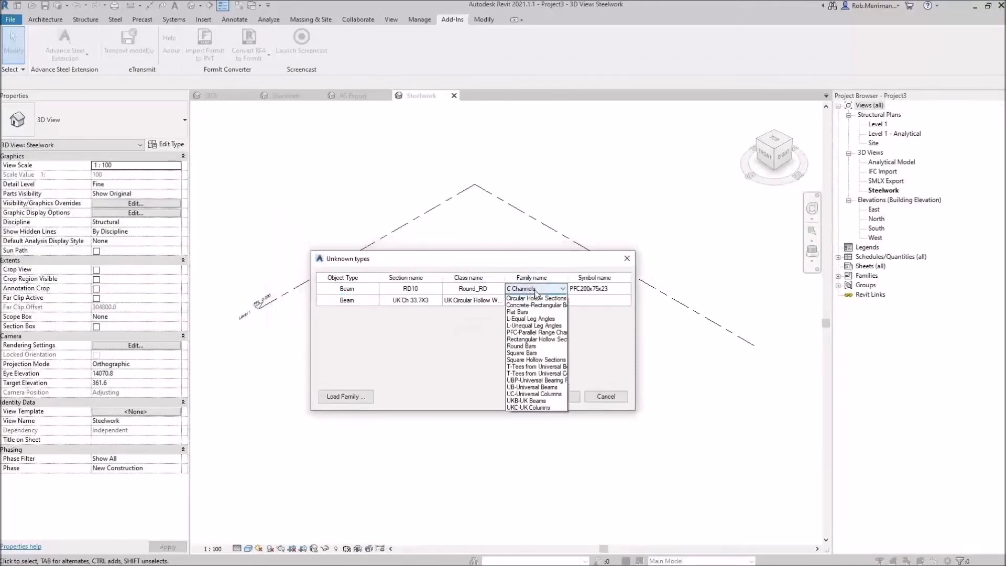
left_click(534, 353)
left_click(599, 288)
Map the unknown UK Ch 33.7X3 section to Circular Hollow Sections CHS33.7x3.2 and complete the import, accepting the warnings
left_click(533, 301)
left_click(540, 300)
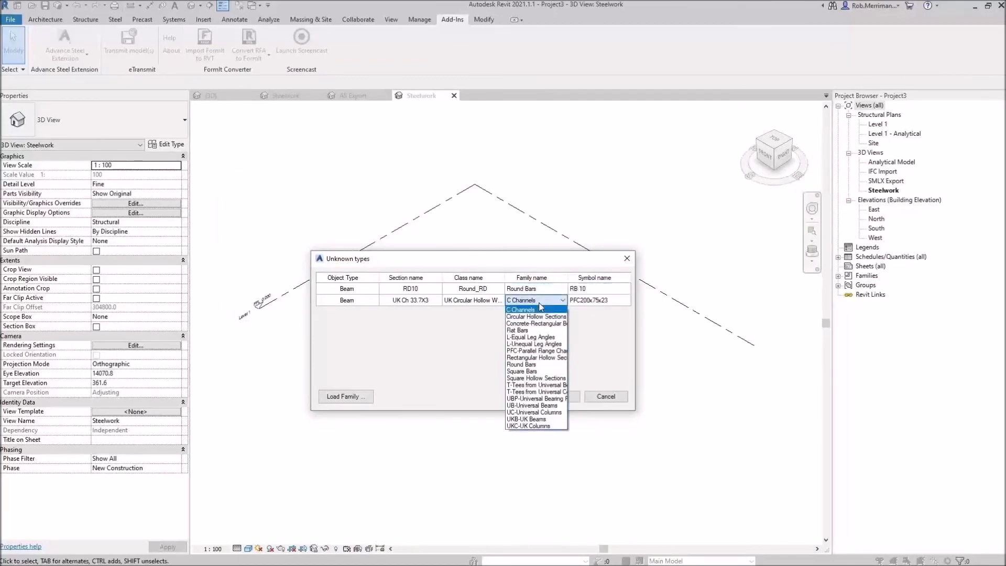
left_click(535, 317)
left_click(605, 301)
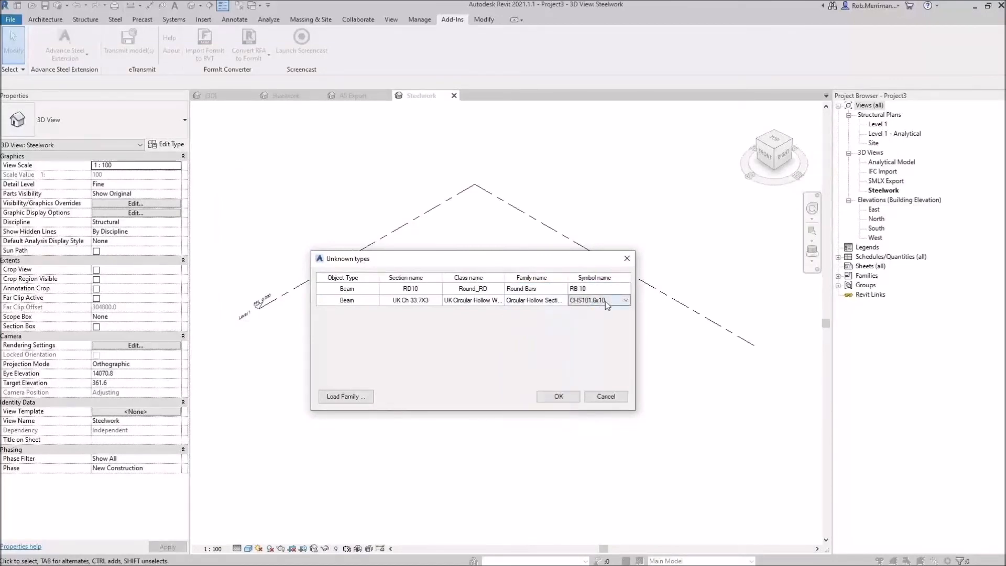
left_click(606, 300)
left_click_drag(629, 330, 641, 401)
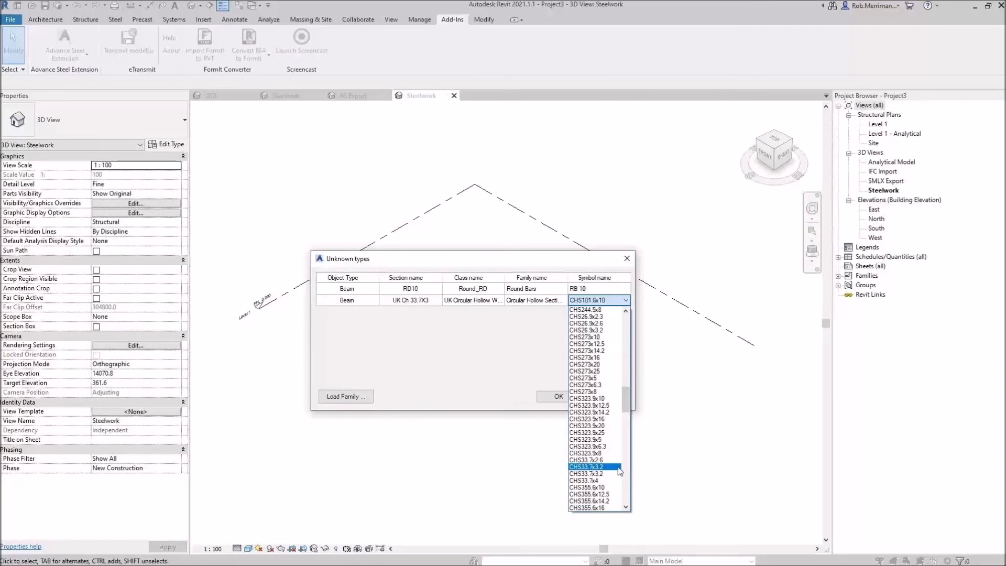
left_click(618, 467)
left_click(559, 397)
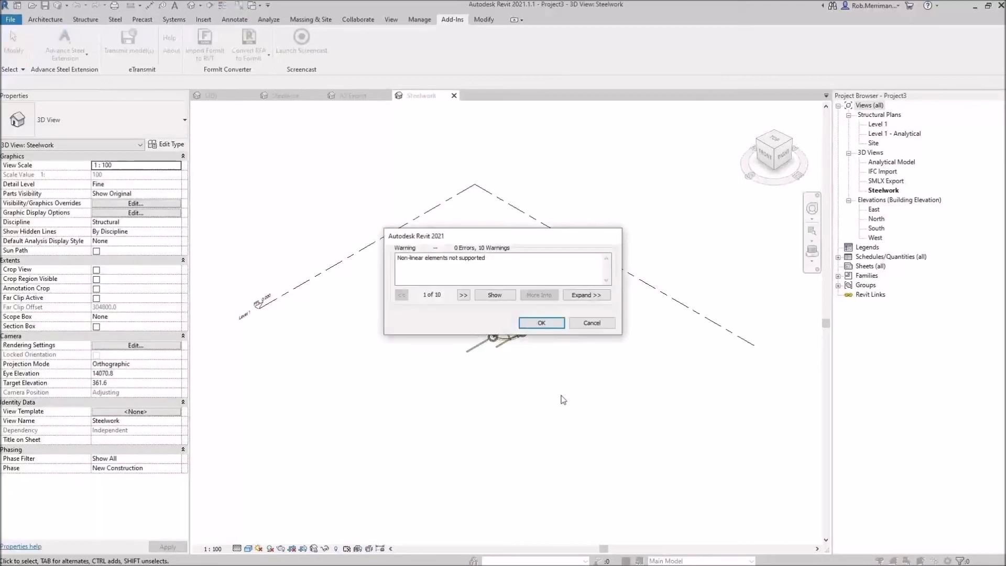
left_click(542, 322)
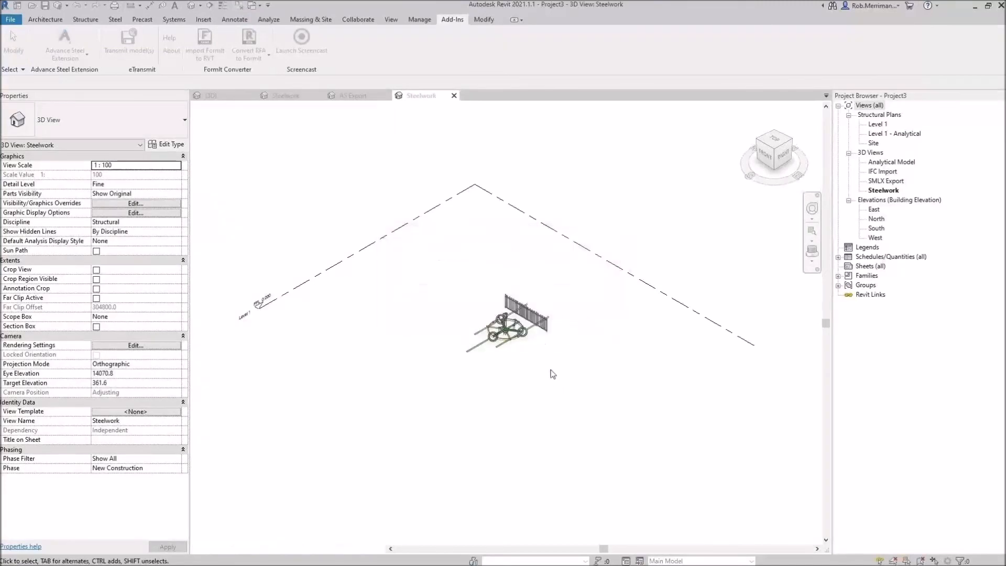
Examine the imported roundabout's central post, its end plate and the ends of the bent tube handles
scroll(530, 302, "up", 3)
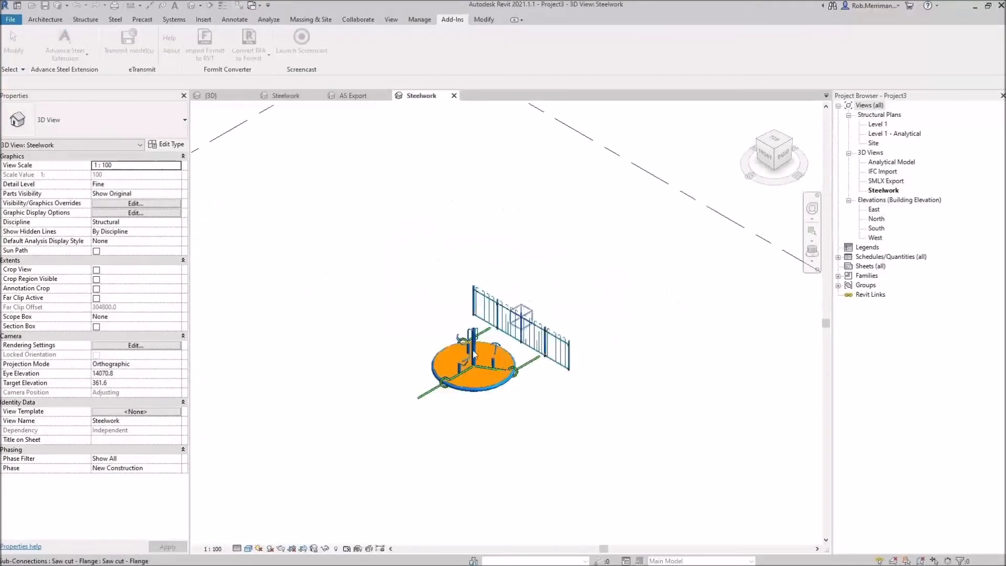
scroll(473, 346, "up", 2)
scroll(507, 343, "up", 3)
middle_click_drag(506, 344, 719, 333, "shift")
scroll(508, 257, "up", 5)
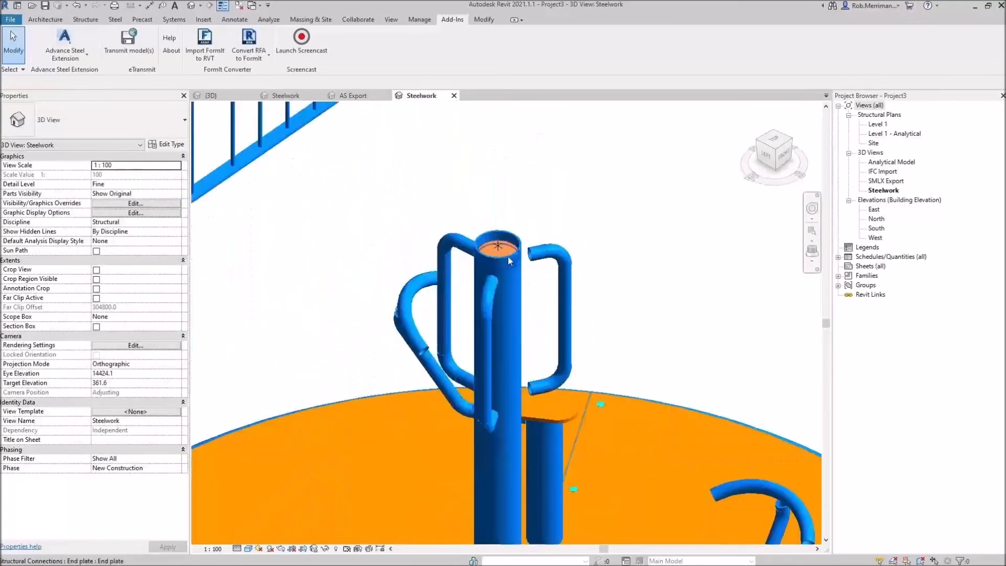
scroll(509, 258, "up", 4)
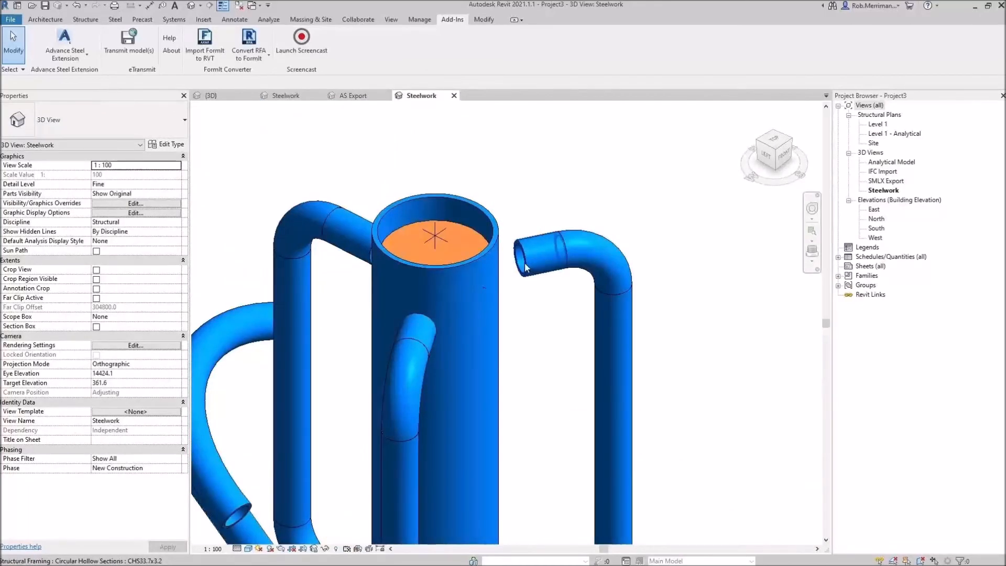
left_click(476, 307)
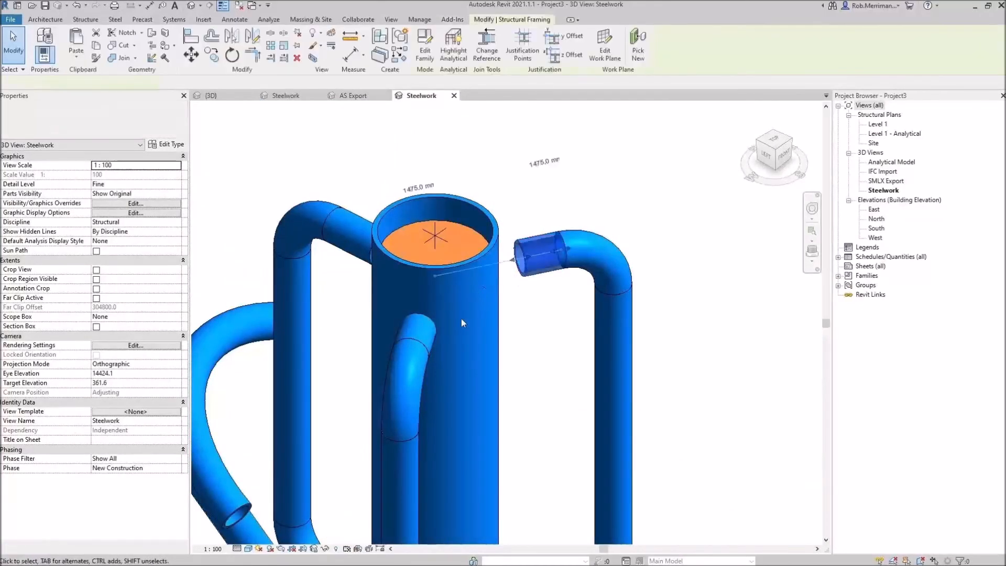
left_click(547, 199)
Examine the curved handlebar and the bent support tube of the roundabout seat where they meet
scroll(549, 191, "down", 3)
middle_click_drag(508, 245, 679, 329, "shift")
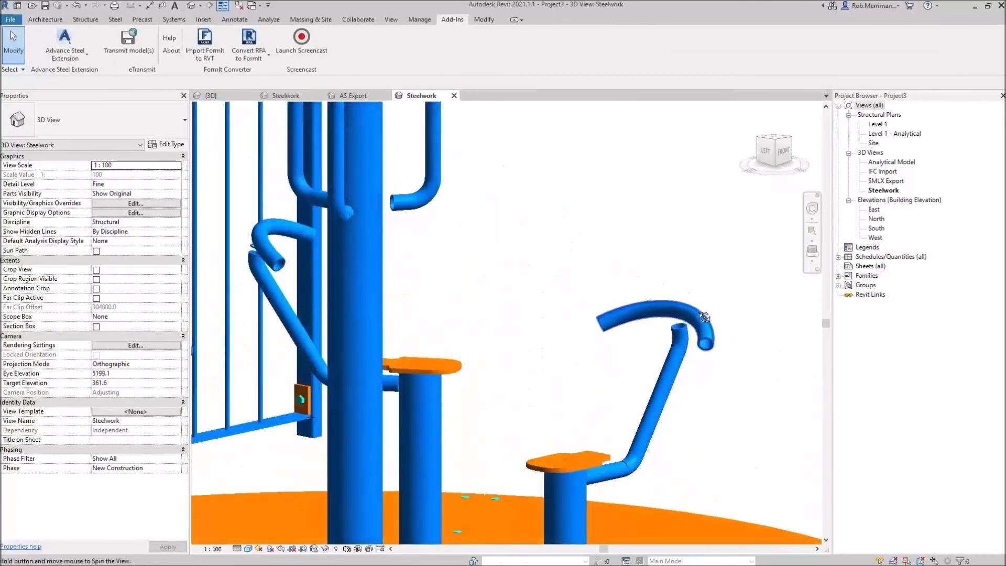
scroll(679, 328, "up", 3)
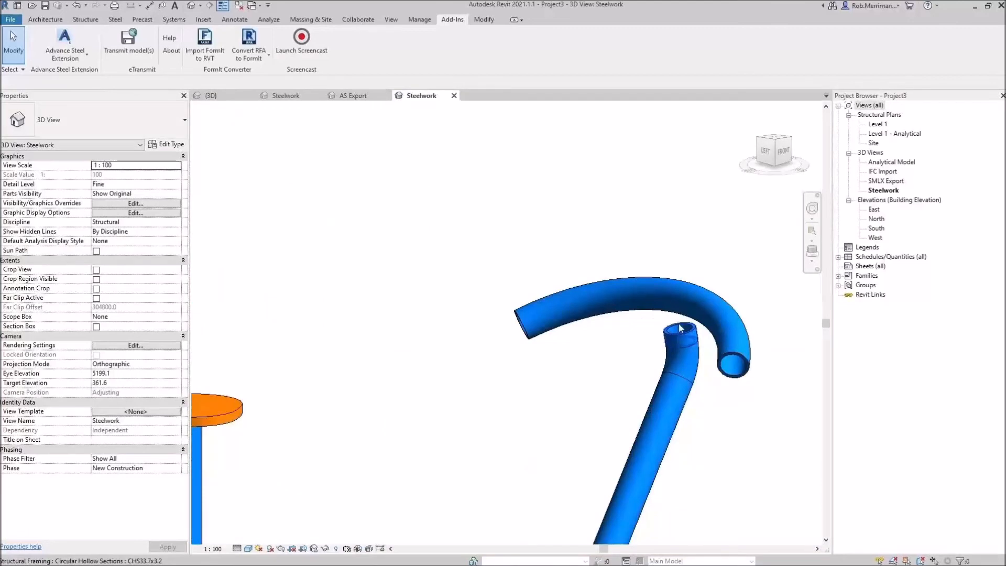
left_click(680, 329)
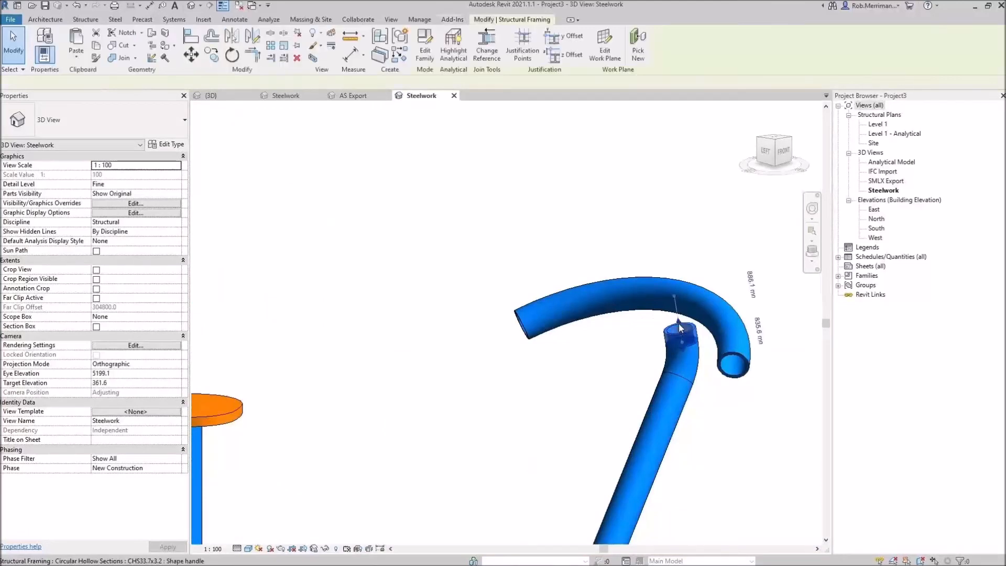
left_click(698, 373)
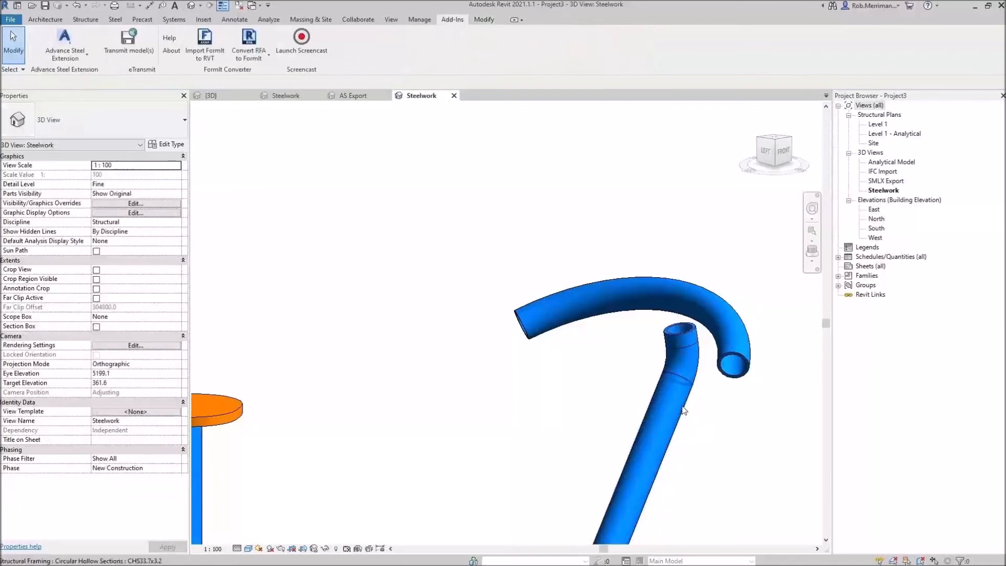
scroll(603, 246, "down", 5)
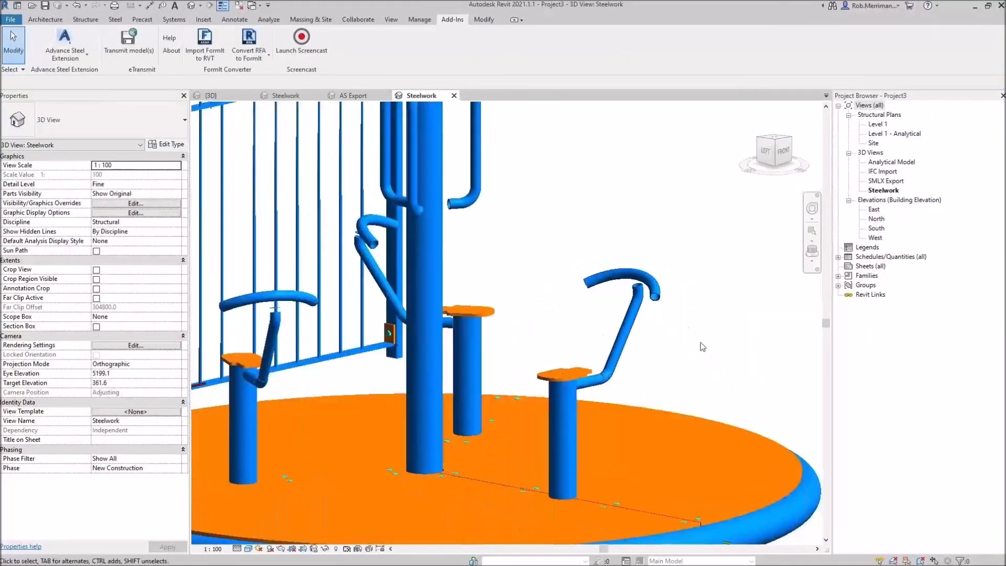
scroll(625, 385, "down", 1)
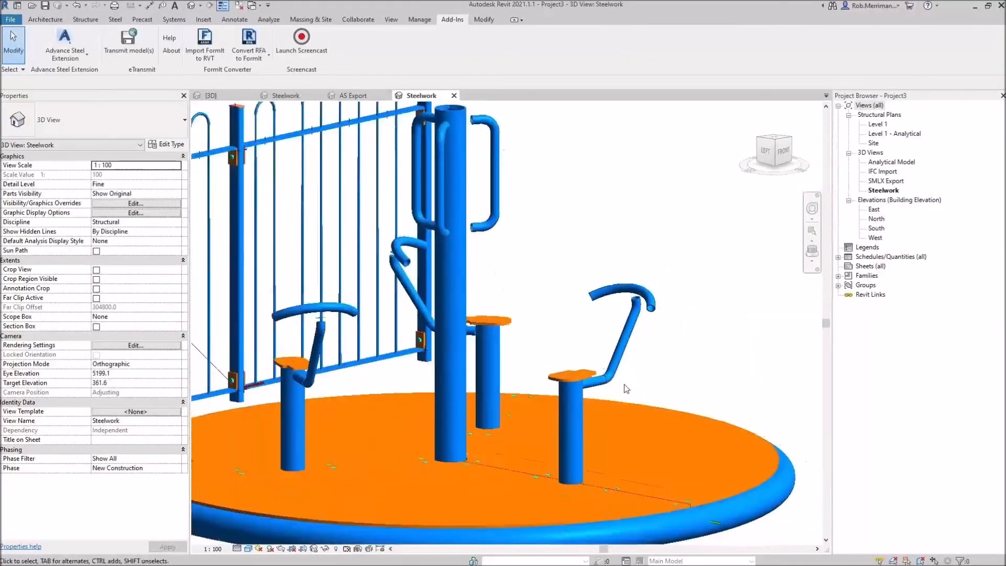
Examine the fence's bolted rail connections and their warning markers, with the whole playpark in view
scroll(270, 389, "up", 5)
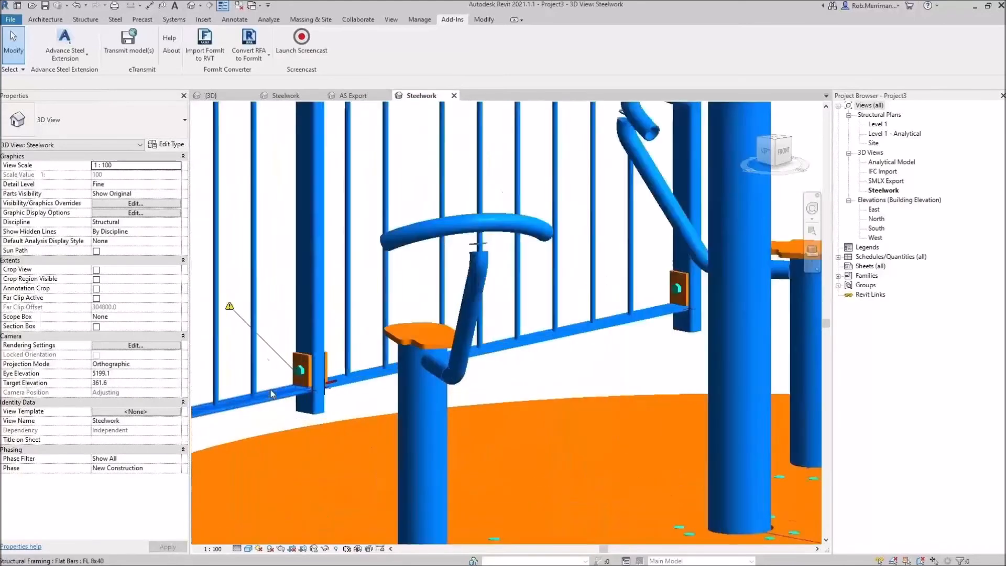
scroll(271, 389, "up", 4)
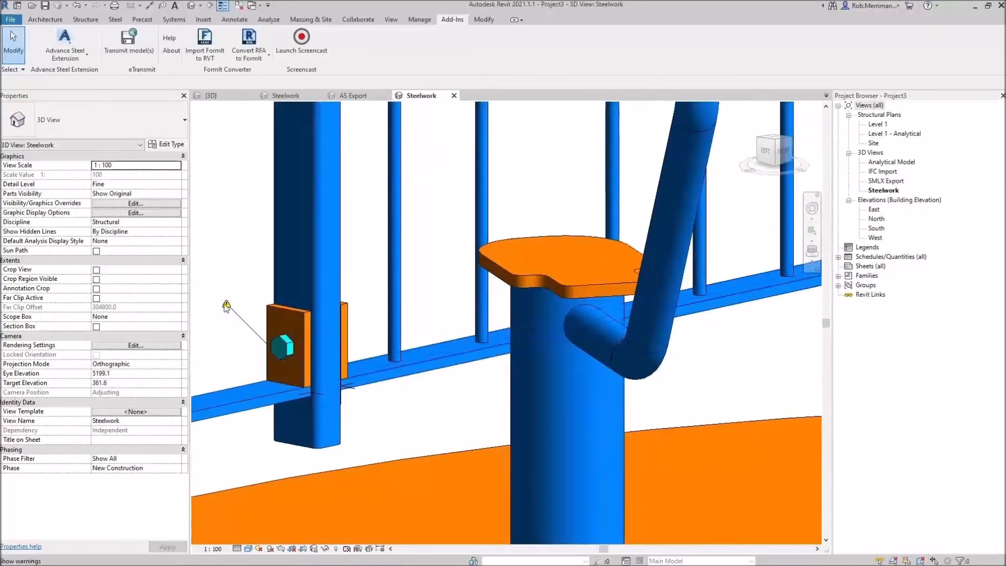
scroll(227, 306, "down", 8)
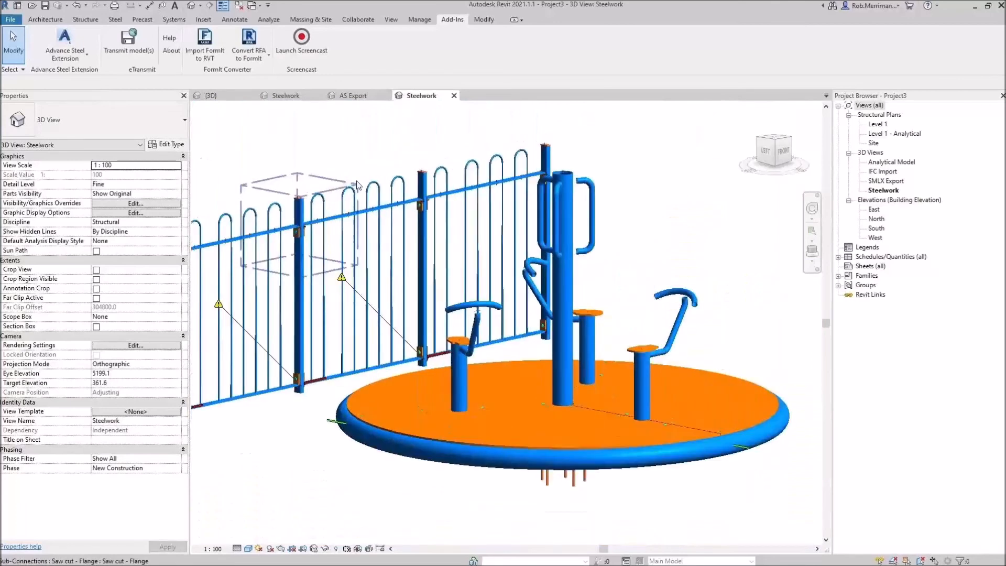
scroll(357, 185, "up", 5)
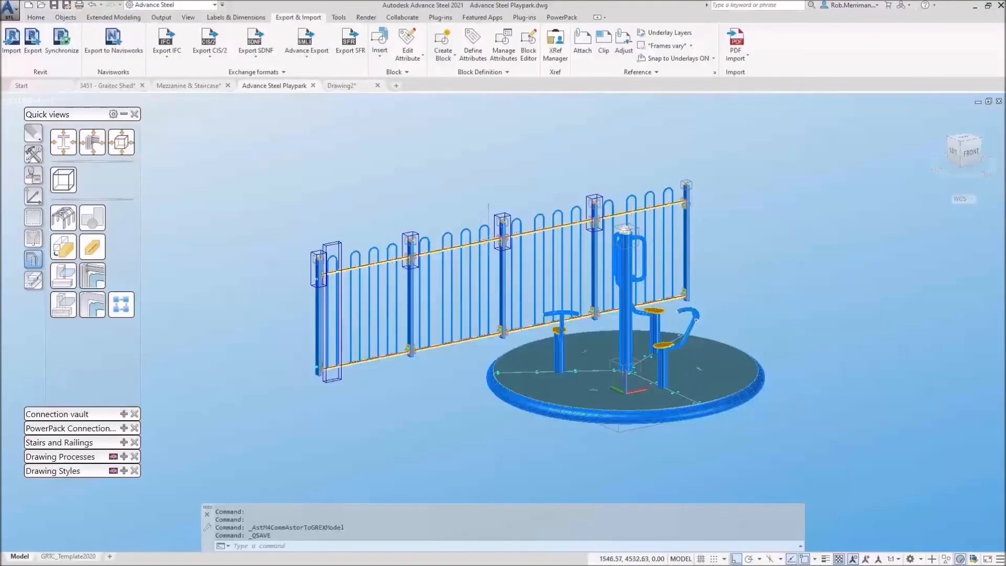
Switch back to Advance Steel and examine the original fence hoops and the seat's bent handlebar support tube
scroll(480, 220, "up", 4)
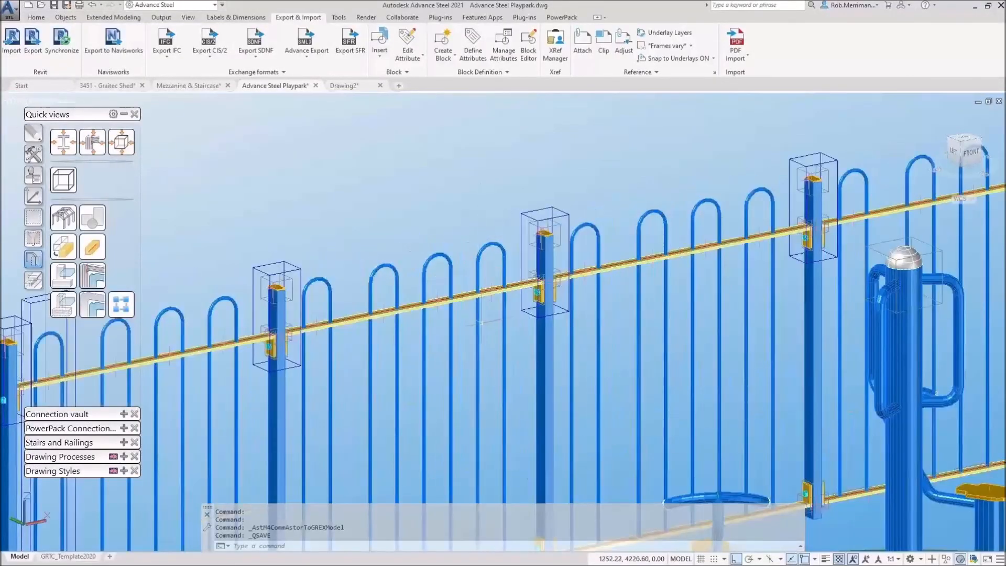
scroll(387, 189, "down", 4)
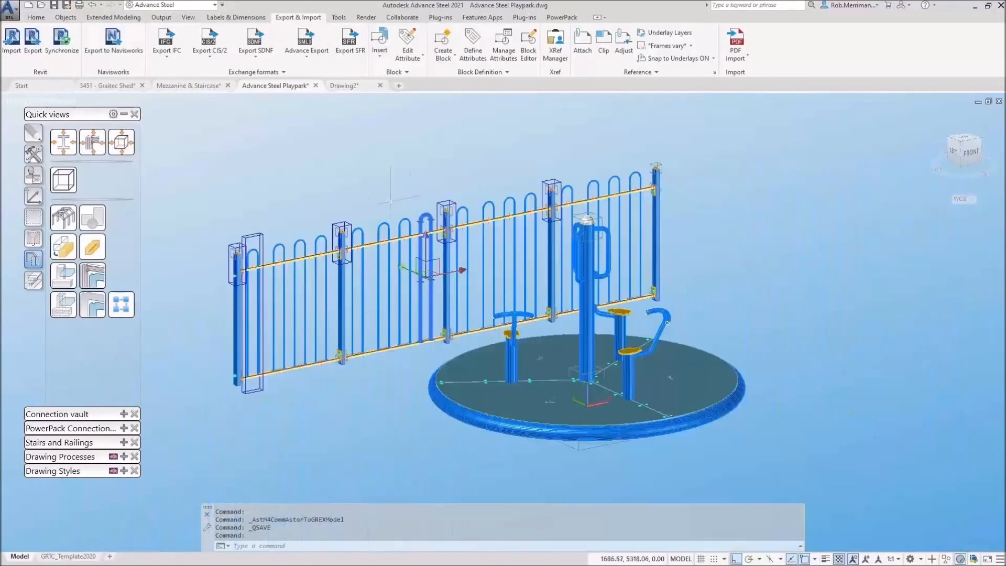
key("Escape")
scroll(634, 324, "up", 6)
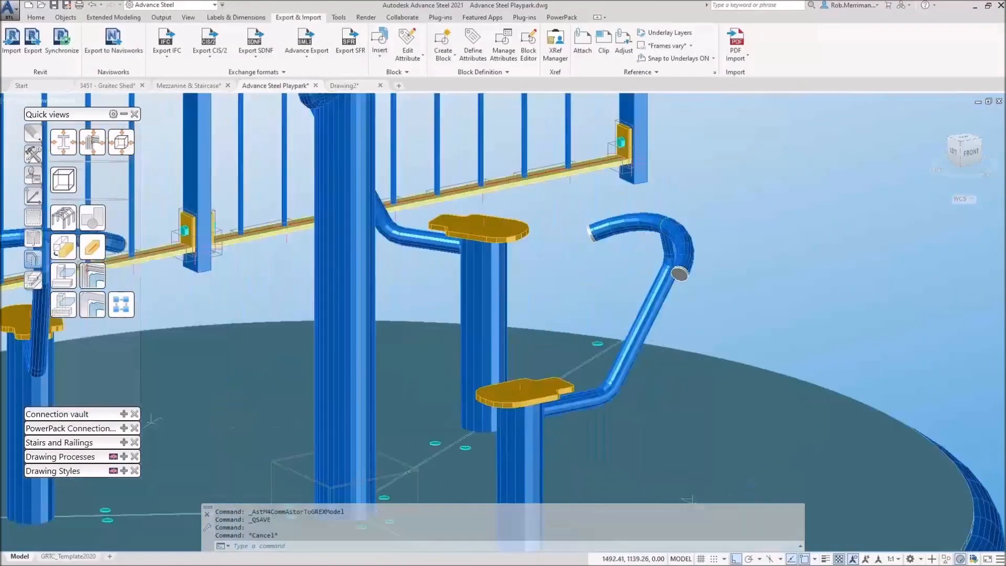
left_click(650, 323)
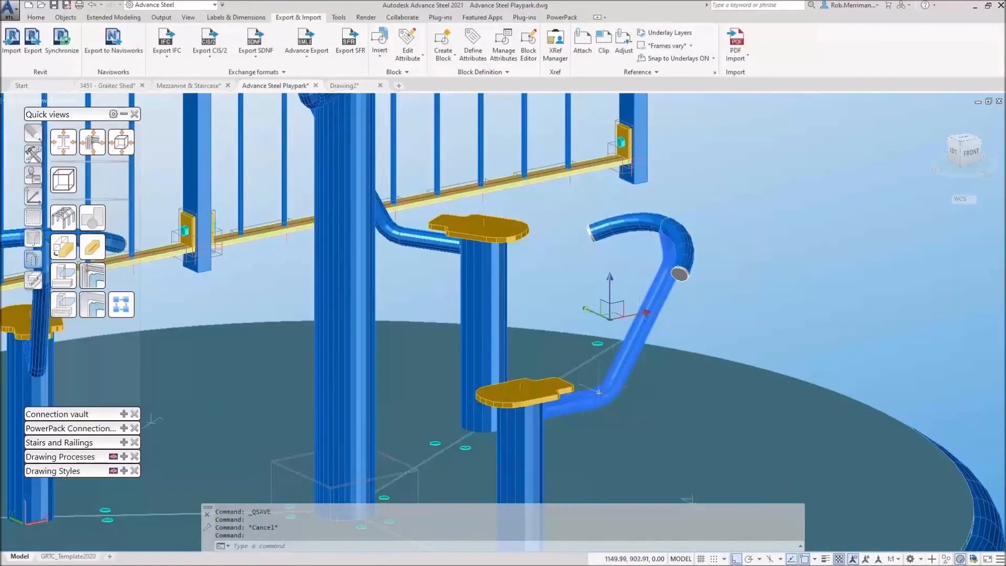
Switch to Revit and examine a straight round bar and its hoop in the imported fence, ending with the whole playpark in view
key("Escape")
scroll(656, 294, "down", 6)
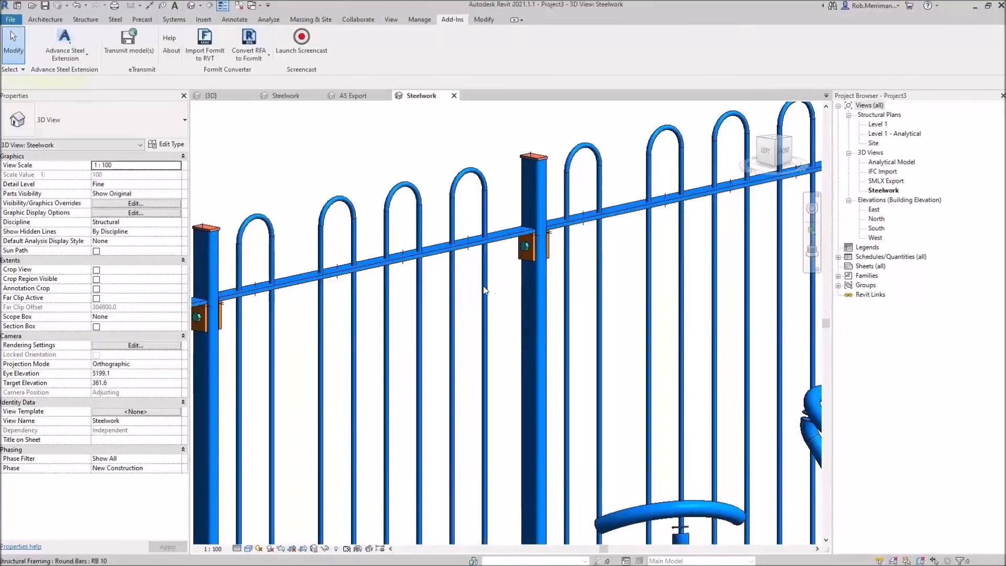
left_click(484, 290)
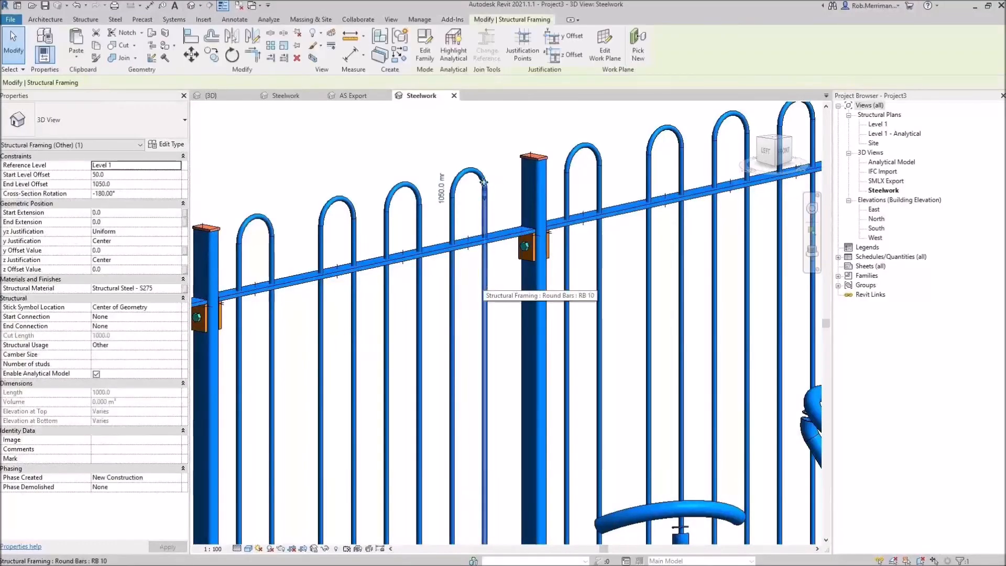
left_click(461, 205)
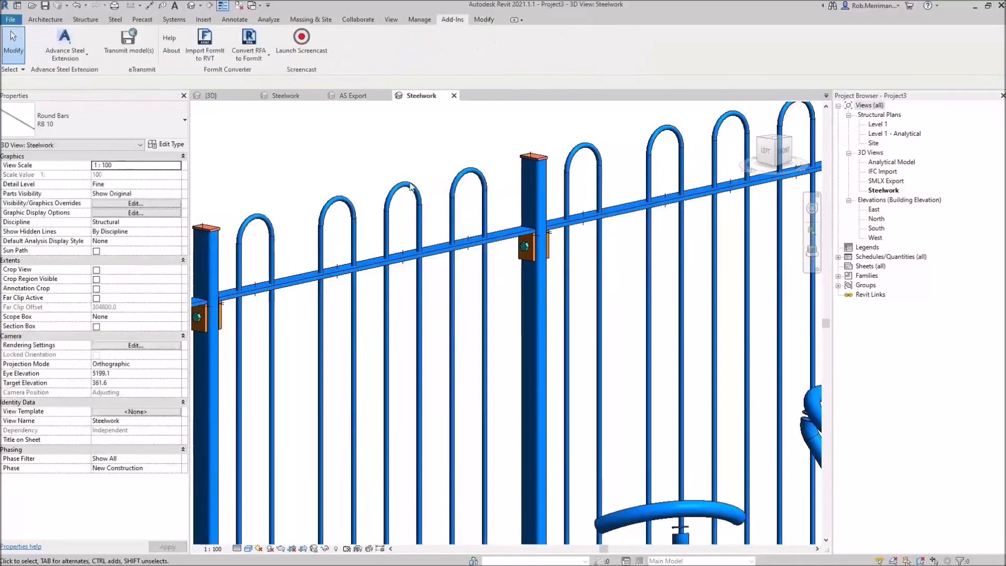
scroll(411, 187, "down", 5)
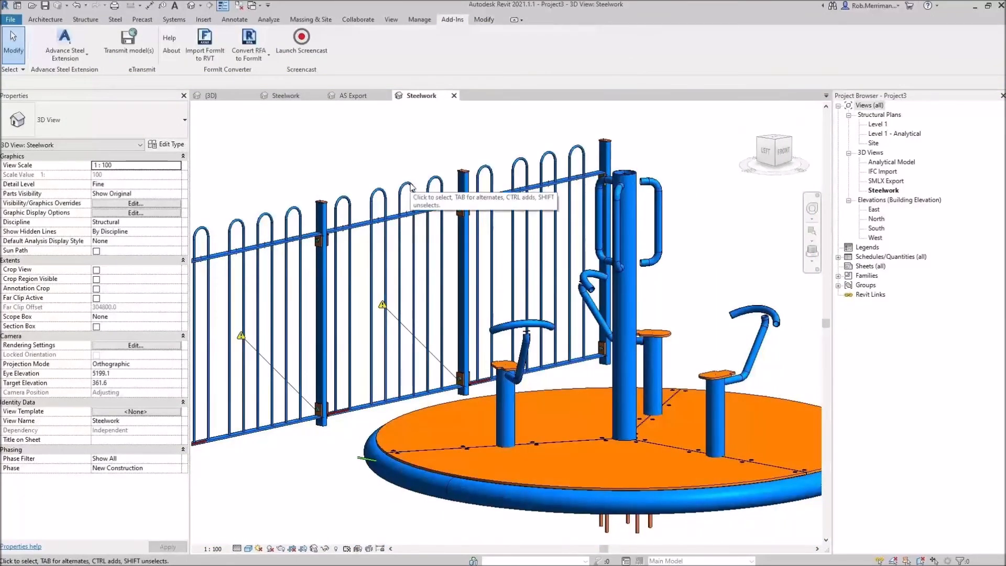
scroll(409, 187, "down", 2)
middle_click_drag(523, 361, 491, 371, "shift")
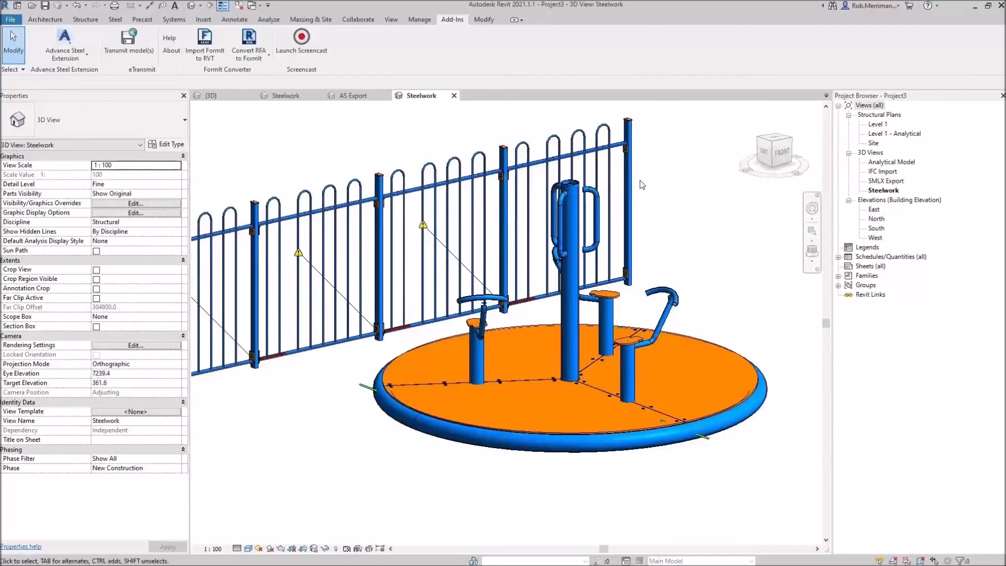
Compare one floor plate segment of the original roundabout in Advance Steel with the same imported plate in Revit
scroll(654, 323, "up", 3)
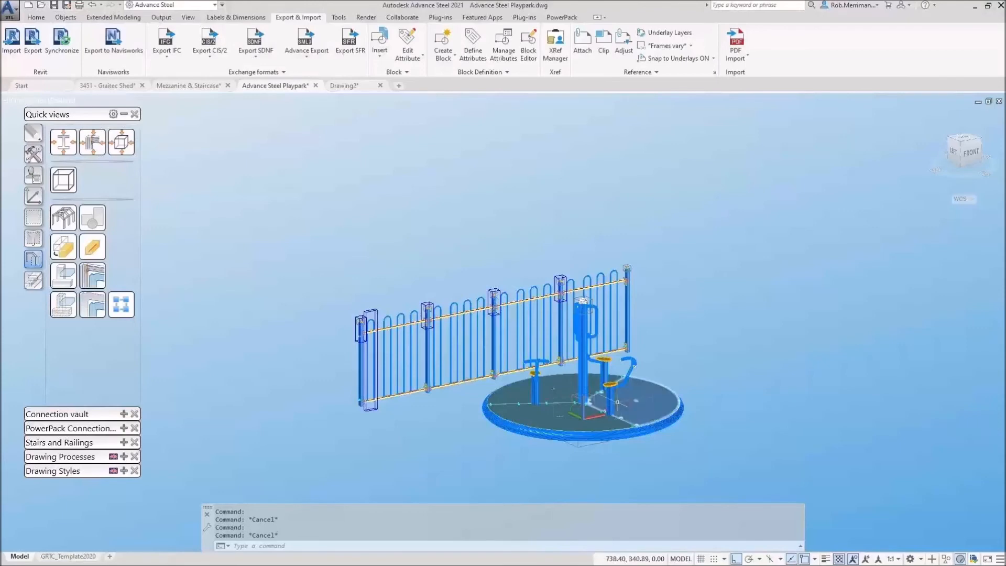
scroll(616, 346, "up", 6)
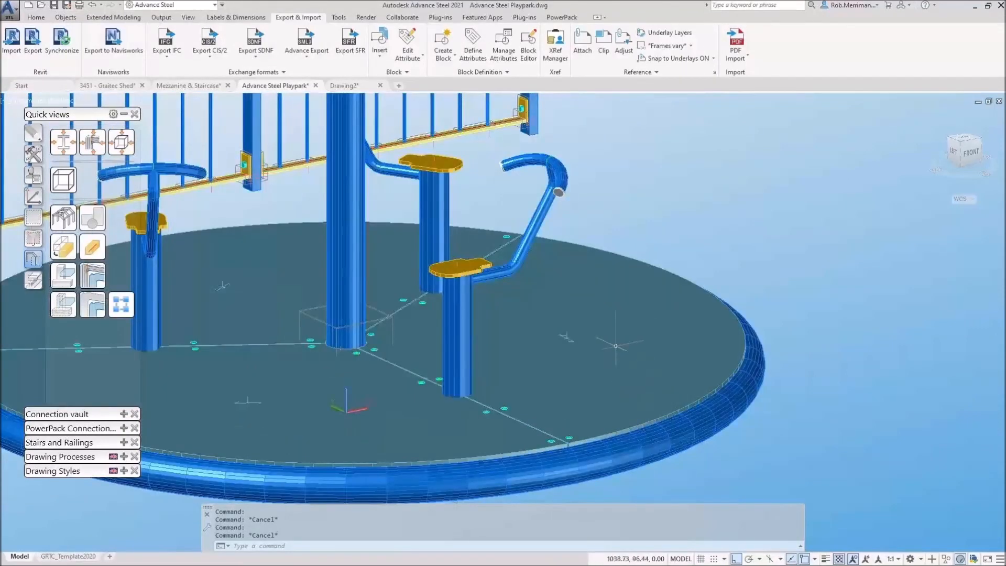
left_click(602, 328)
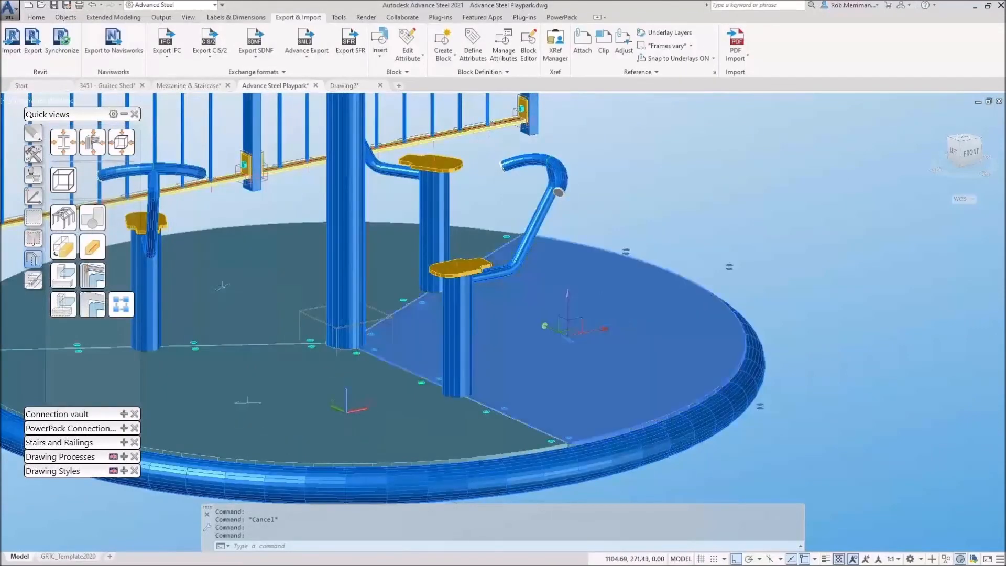
key("Escape")
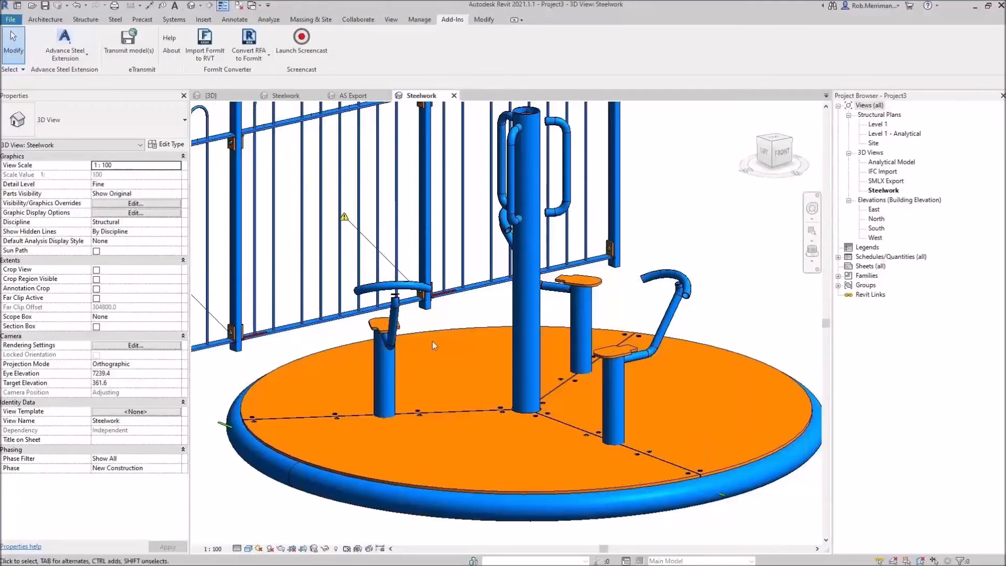
left_click(688, 343)
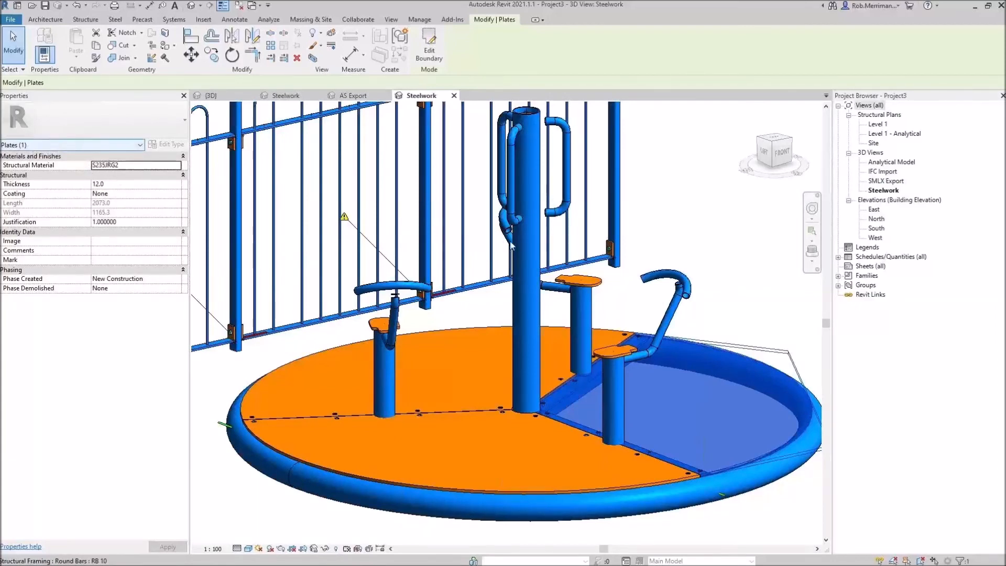
key("Escape")
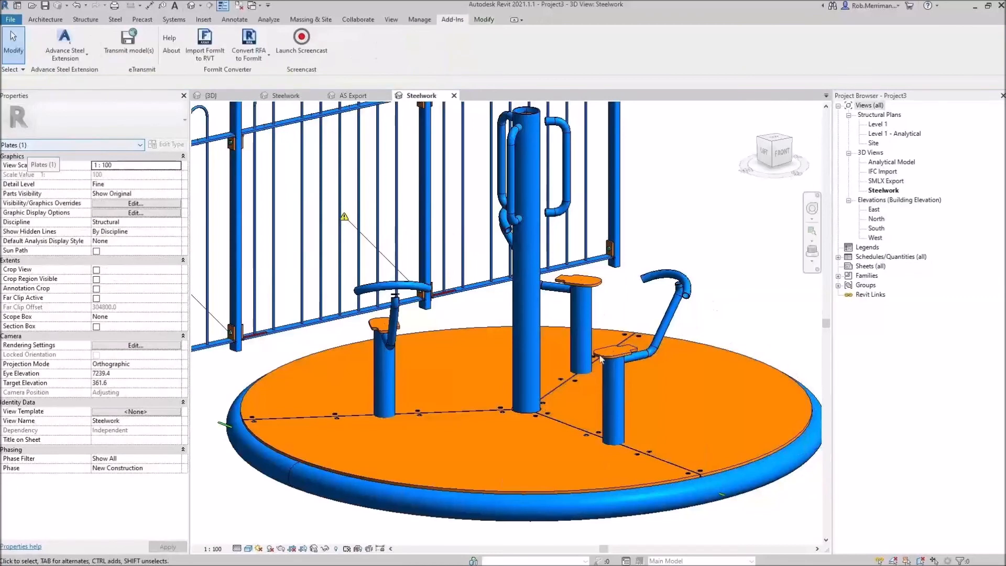
Examine the imported roundabout's floor plate bolts, its underside beams and the tube base plate connection under the central post
scroll(601, 359, "down", 2)
scroll(596, 376, "up", 6)
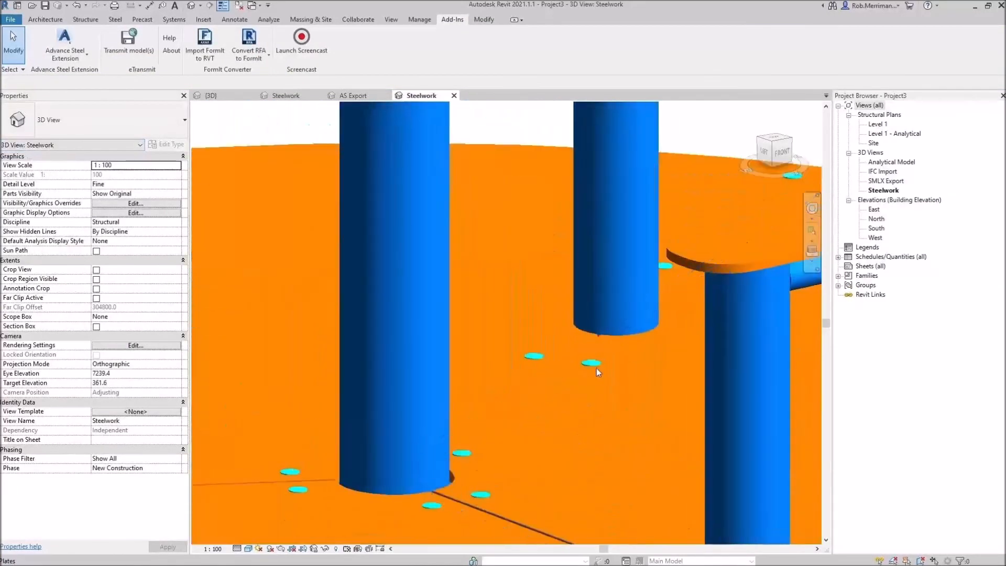
scroll(596, 370, "up", 3)
scroll(560, 314, "down", 2)
scroll(528, 332, "up", 2)
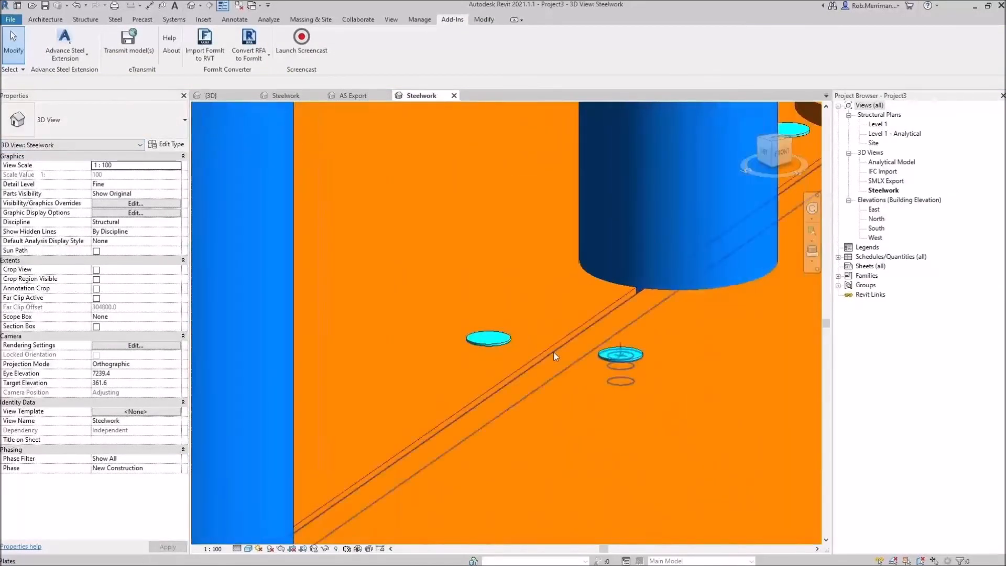
scroll(583, 321, "down", 4)
middle_click_drag(586, 432, 580, 292, "shift")
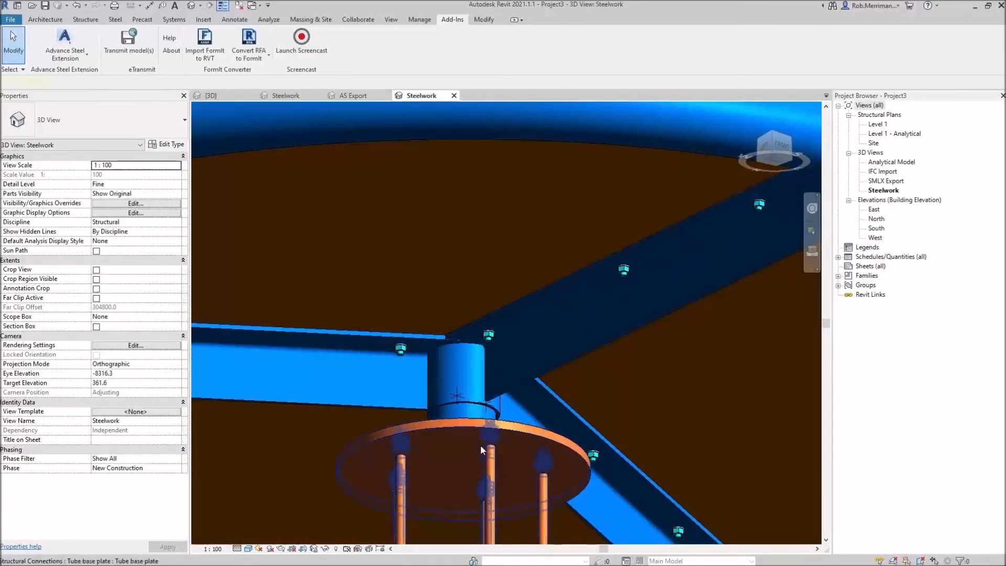
left_click(481, 460)
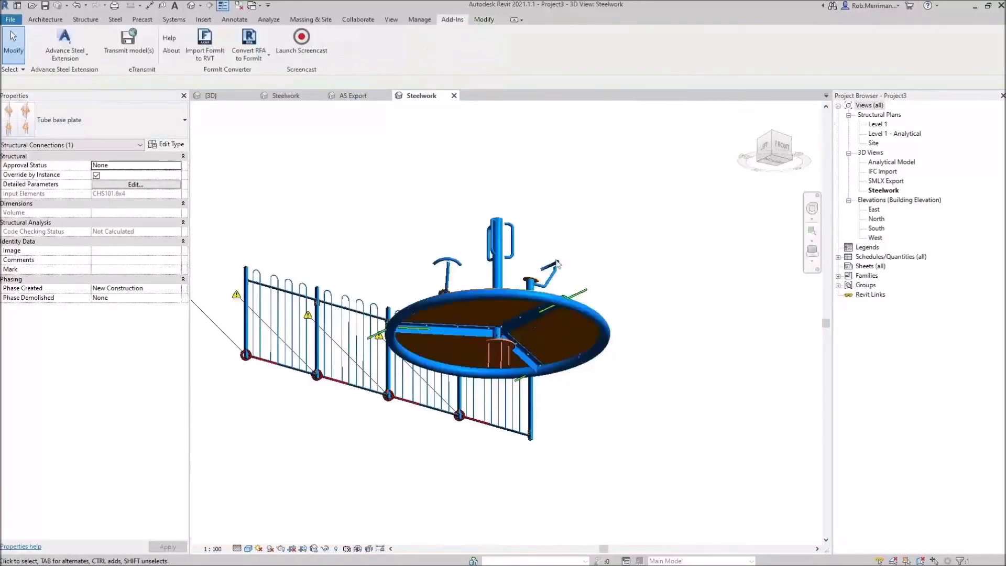
Examine the connection plates where the fence's bottom rail meets a post, with the whole playpark back in view at the end
middle_click_drag(558, 263, 462, 378, "shift")
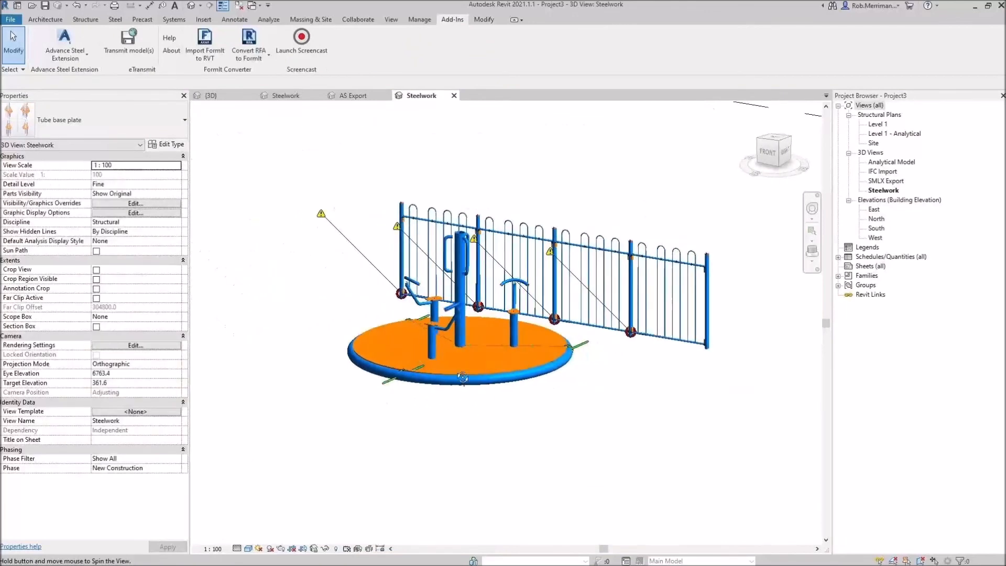
scroll(483, 367, "up", 8)
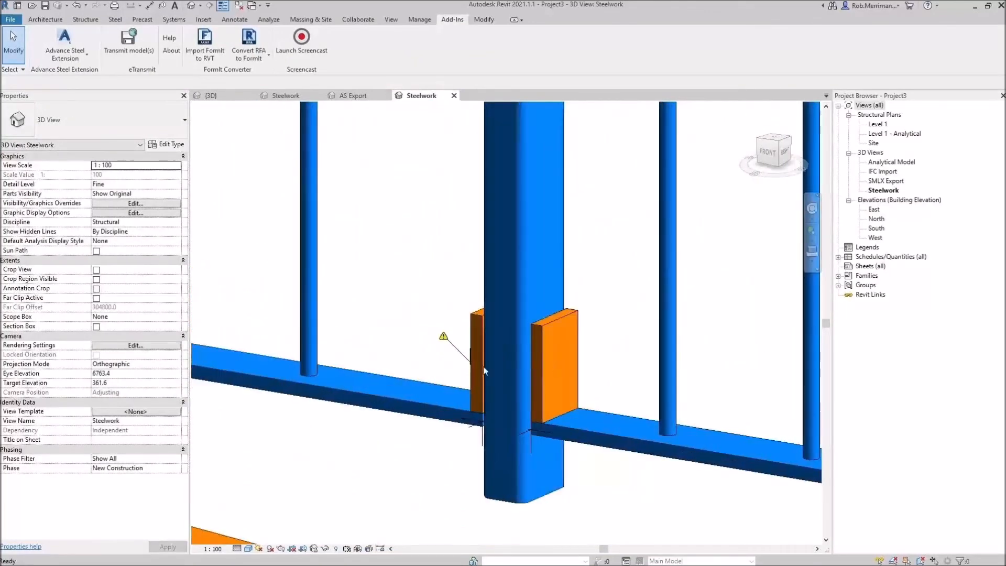
middle_click_drag(592, 362, 632, 386, "shift")
scroll(616, 402, "down", 5)
scroll(643, 366, "down", 4)
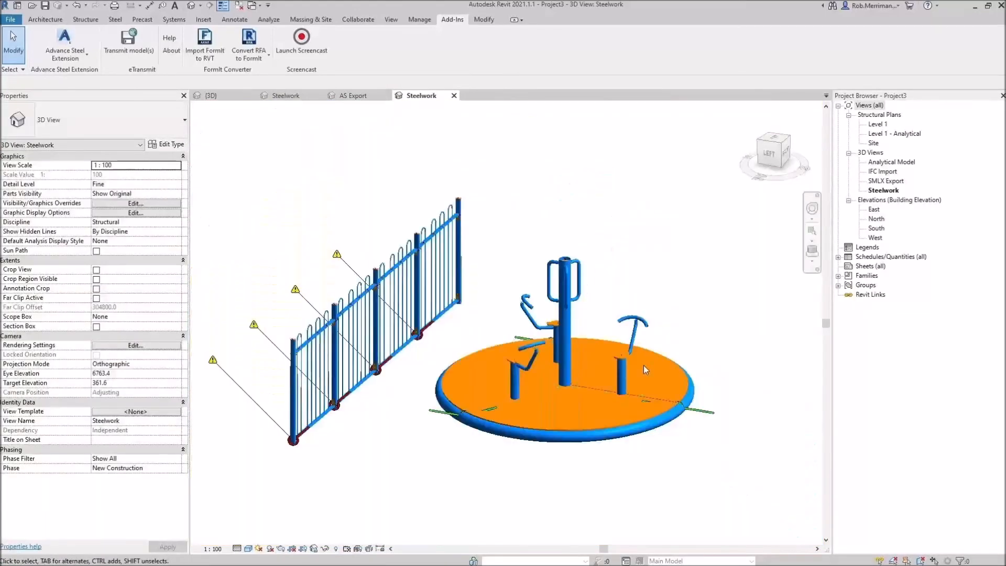
Examine the bolted plate and the warning marker at the foot of a fence post, ending with an overview of the playpark
scroll(414, 336, "up", 5)
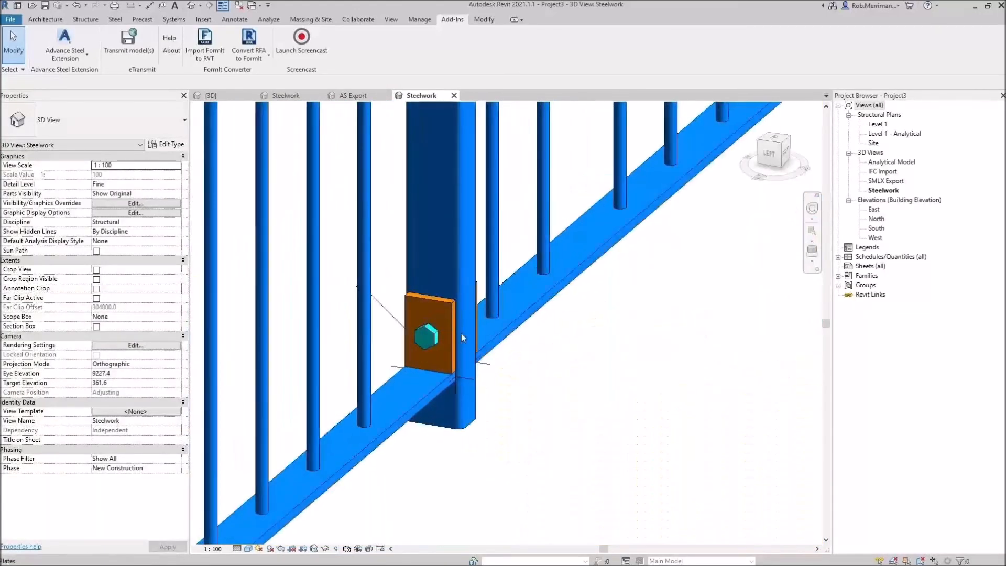
left_click(362, 285)
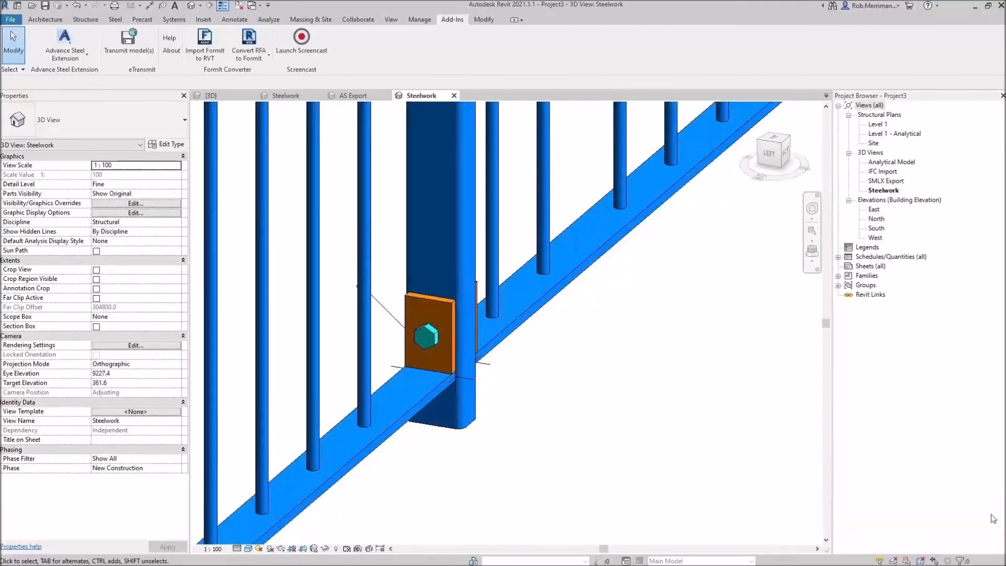
left_click(999, 514)
middle_click_drag(542, 378, 461, 374, "shift")
scroll(434, 333, "down", 2)
scroll(434, 333, "down", 3)
scroll(423, 348, "down", 2)
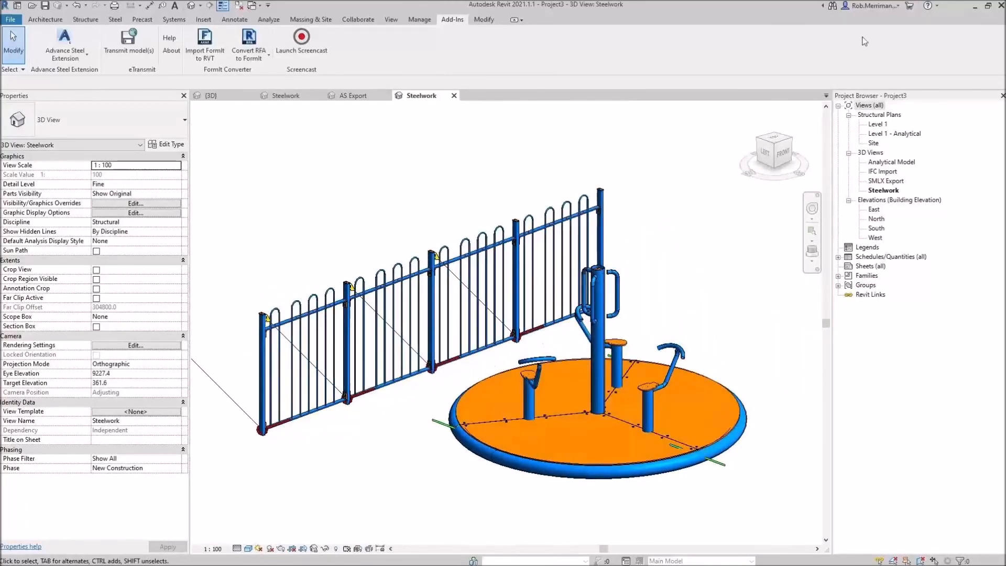
Switch to Advance Steel and review the original playpark's fence and roundabout as a whole
left_click(975, 7)
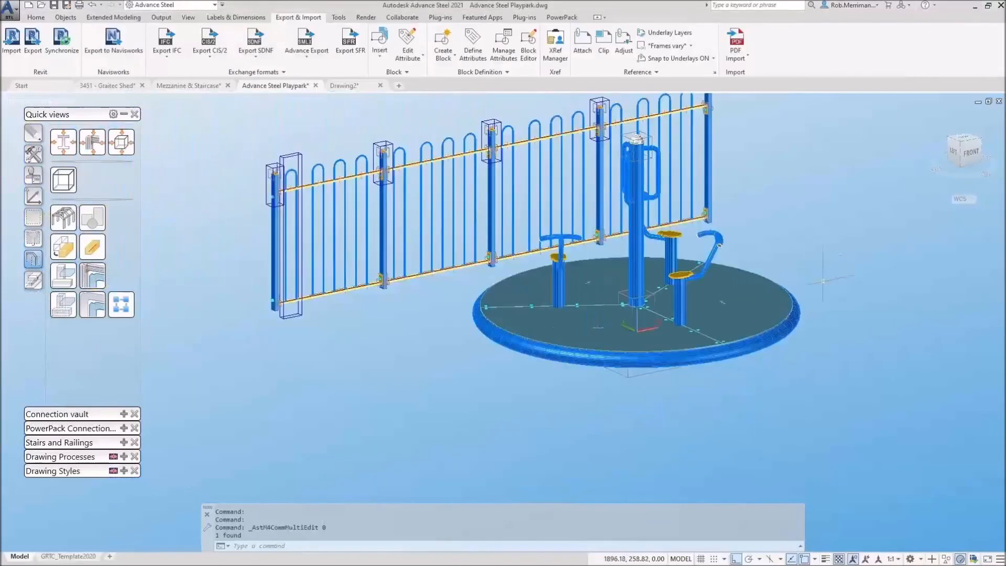
scroll(696, 352, "down", 3)
key("Escape")
scroll(662, 241, "up", 2)
middle_click_drag(663, 234, 658, 276, "shift")
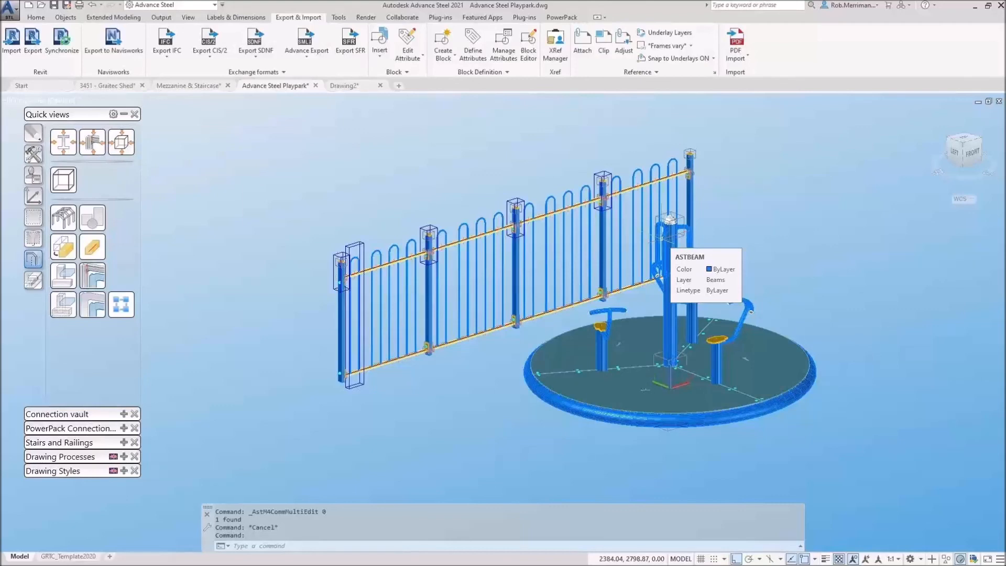
left_click(976, 7)
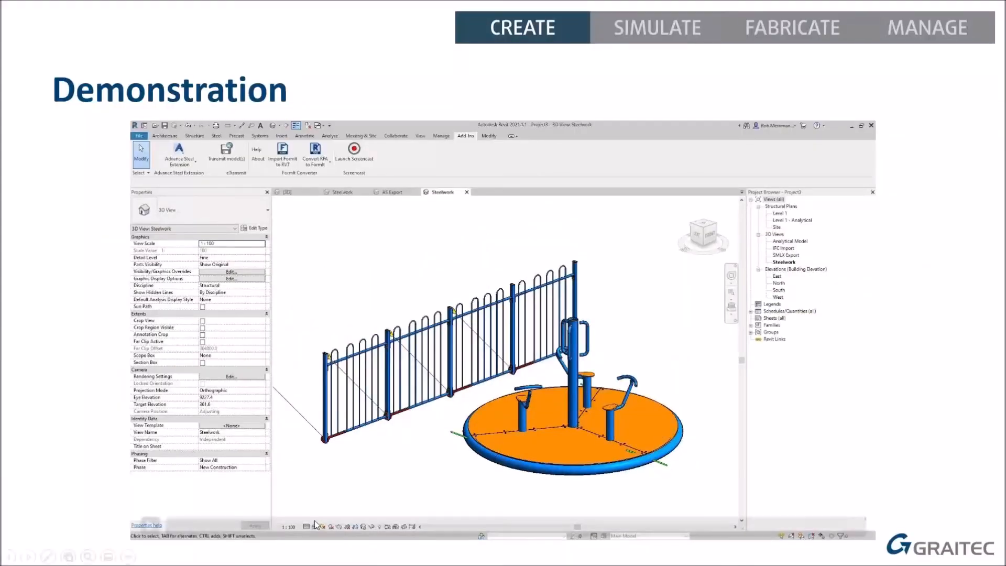
left_click(50, 356)
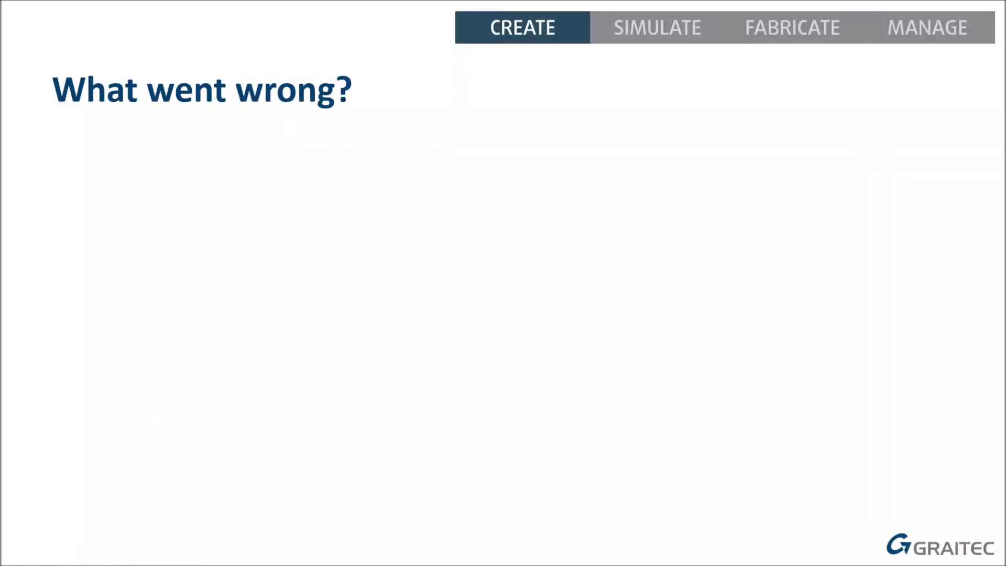
key("Right")
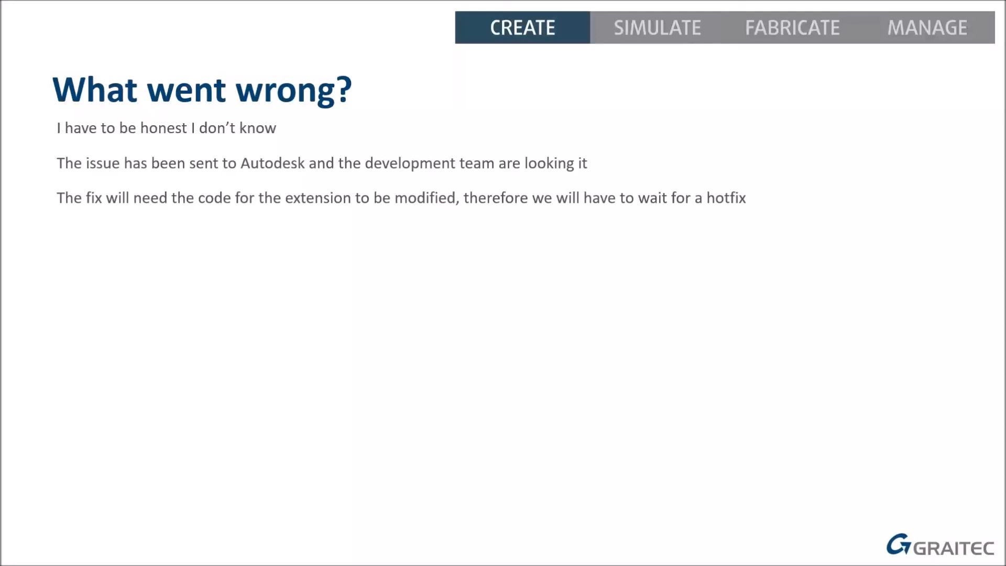
key("Right")
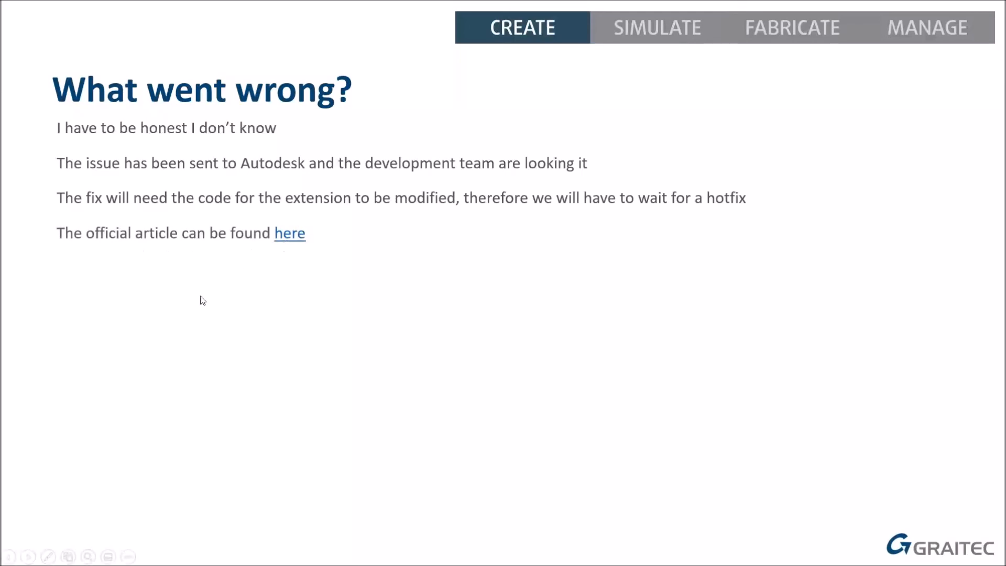
key("Right")
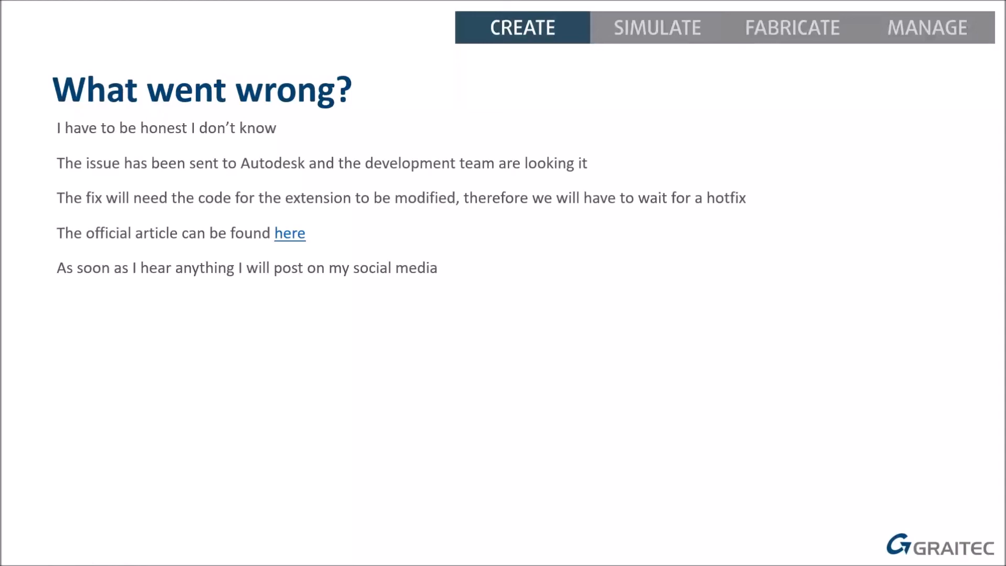
key("Right")
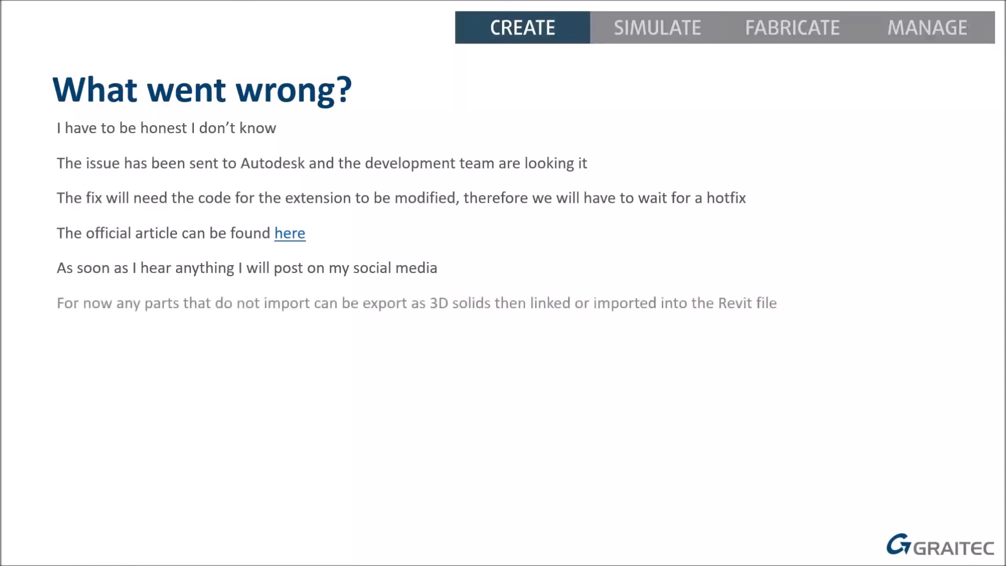